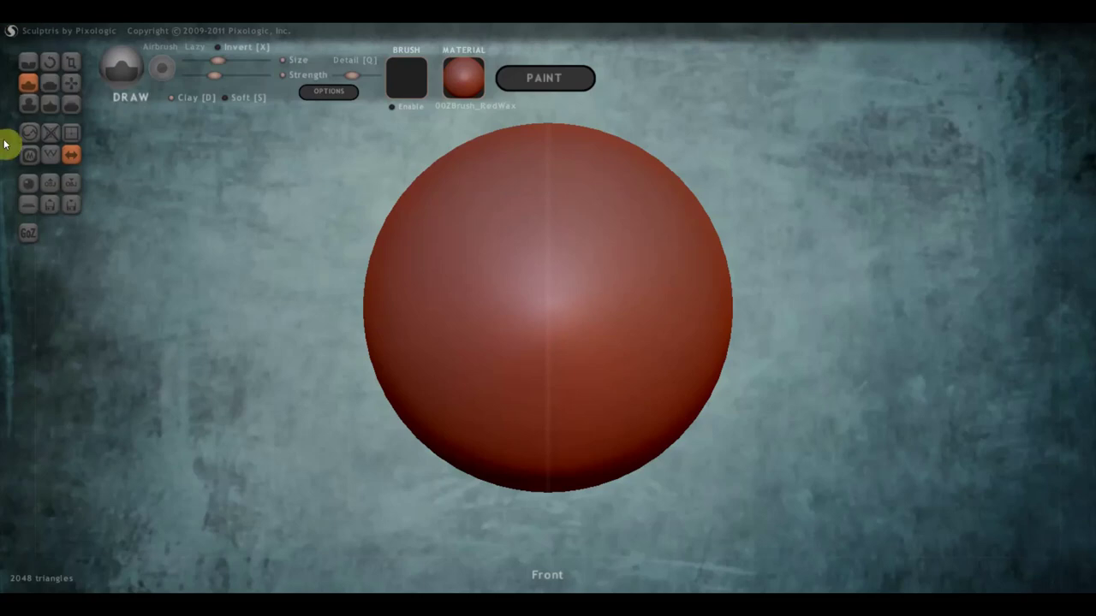
Import the Head1 mesh from the Desktop (Рабочий стол) folder, reaching the import options prompt
left_click(51, 180)
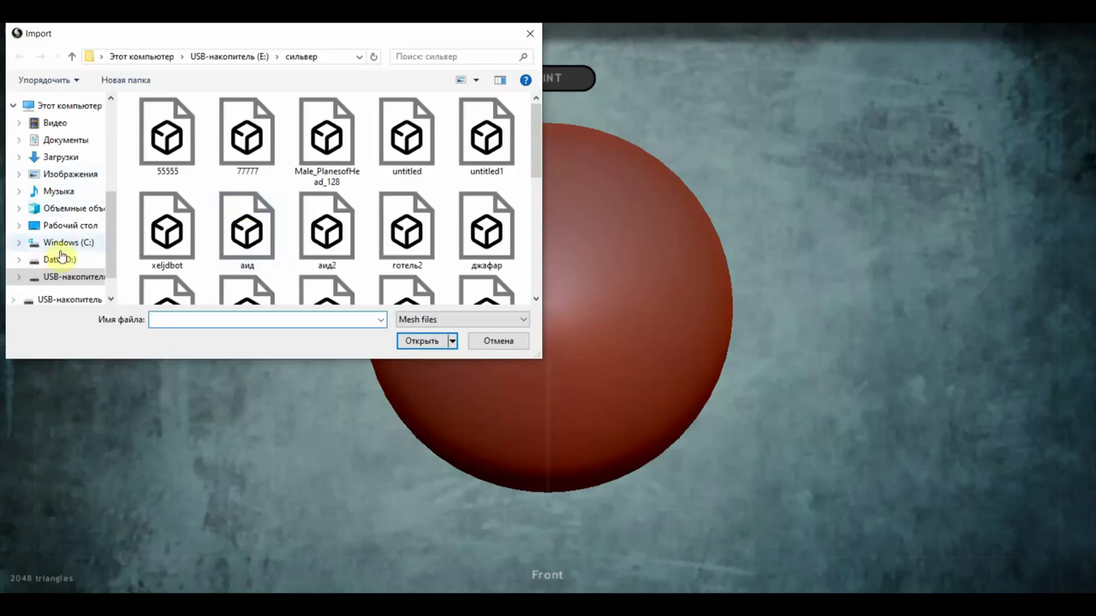
left_click(69, 225)
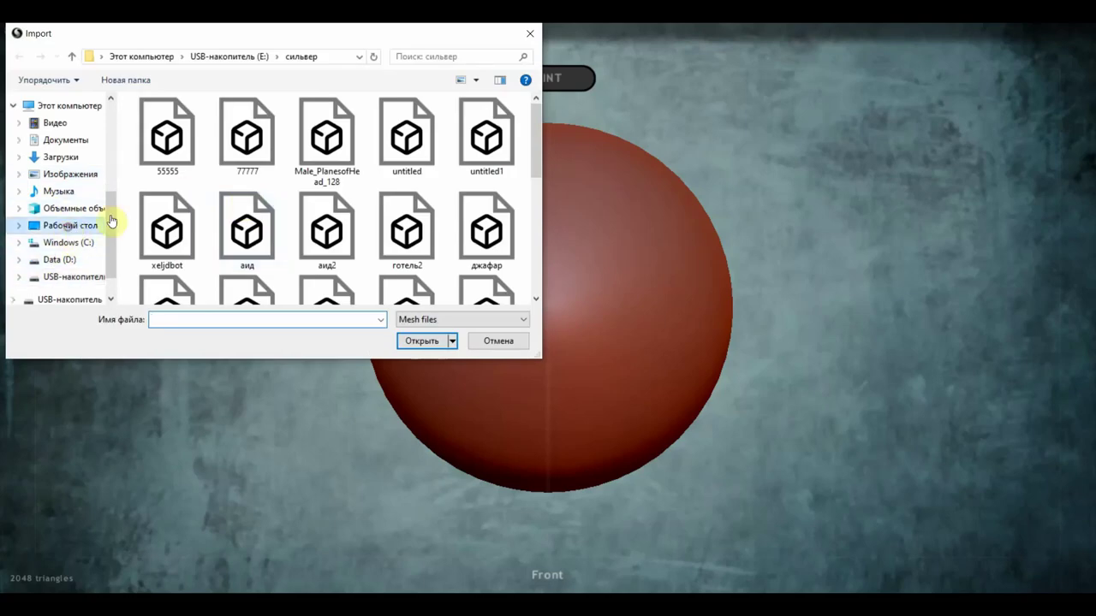
left_click(414, 137)
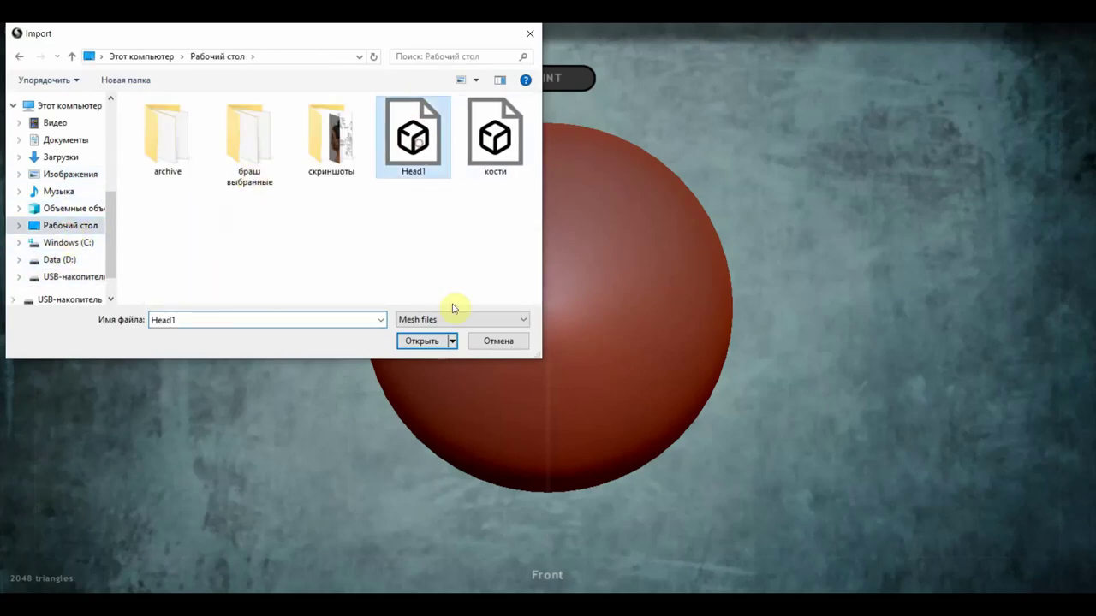
left_click(419, 341)
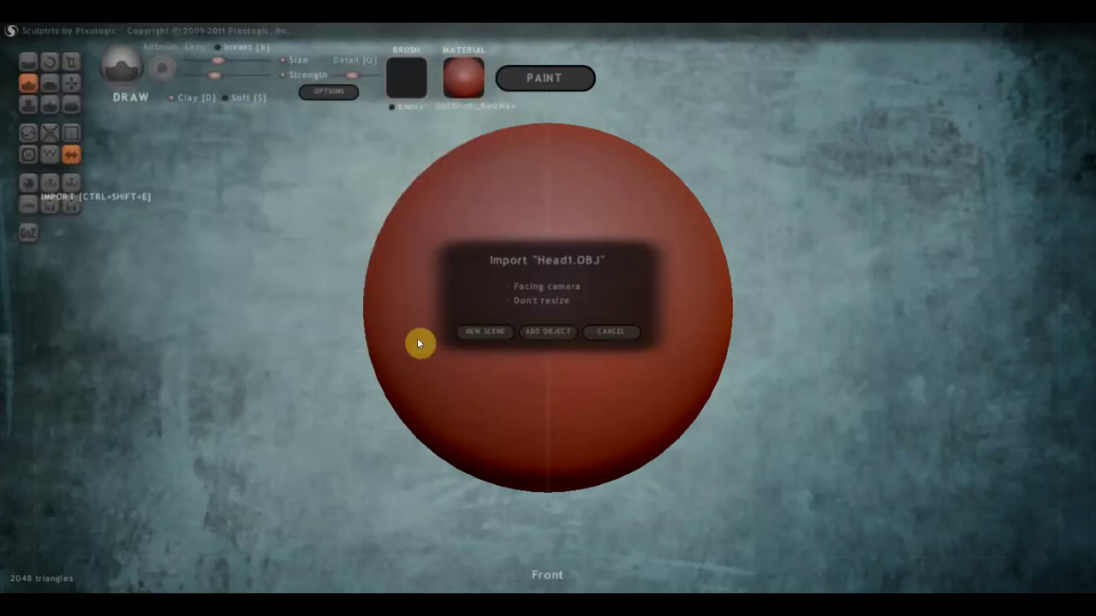
left_click(469, 332)
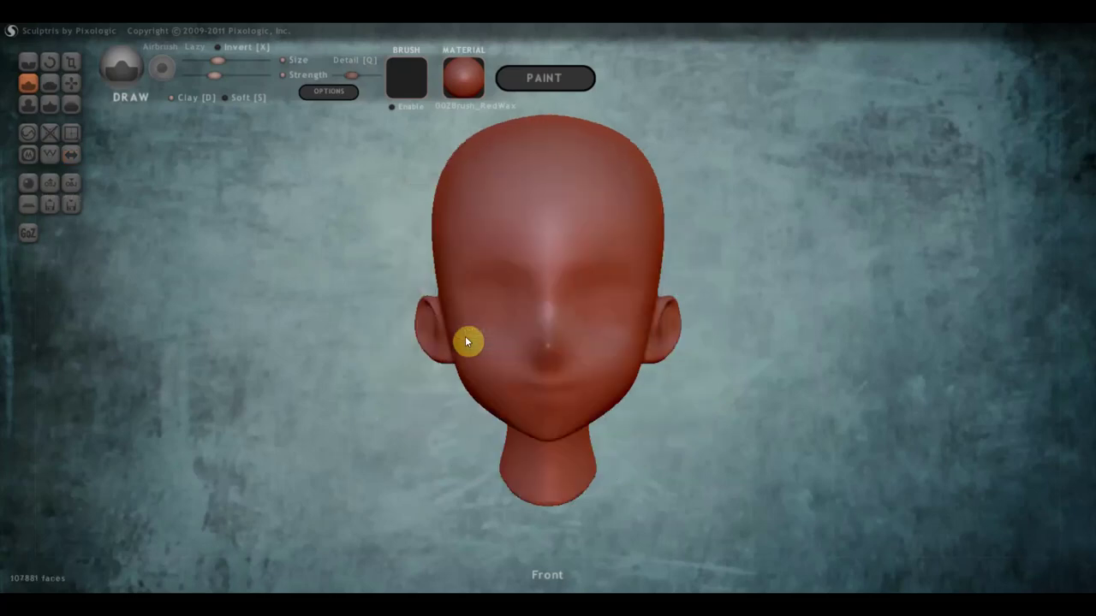
mouse_move(710, 404)
left_mouse_down()
mouse_move(878, 411)
mouse_move(621, 414)
mouse_move(528, 402)
mouse_move(726, 414)
mouse_move(709, 412)
left_mouse_up()
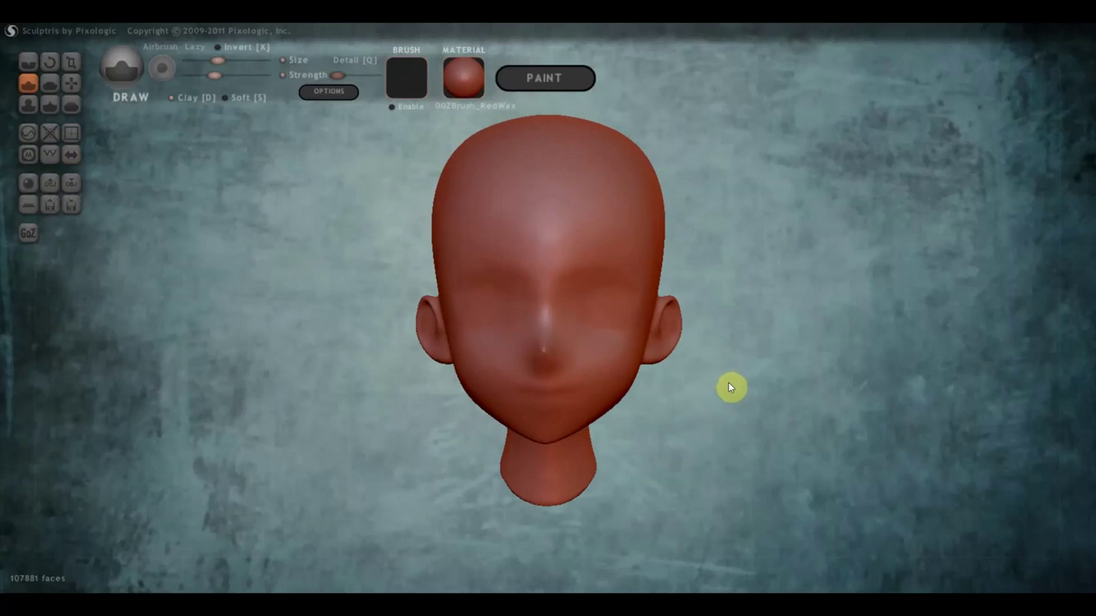
left_click_drag(694, 399, 694, 402, "shift")
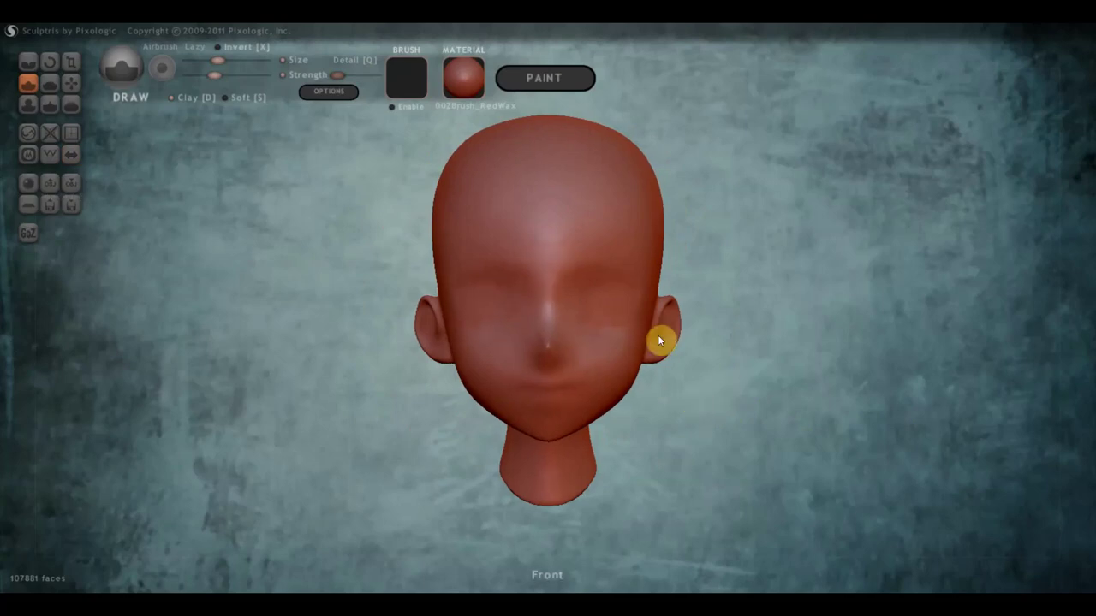
scroll(540, 356, "up", 1)
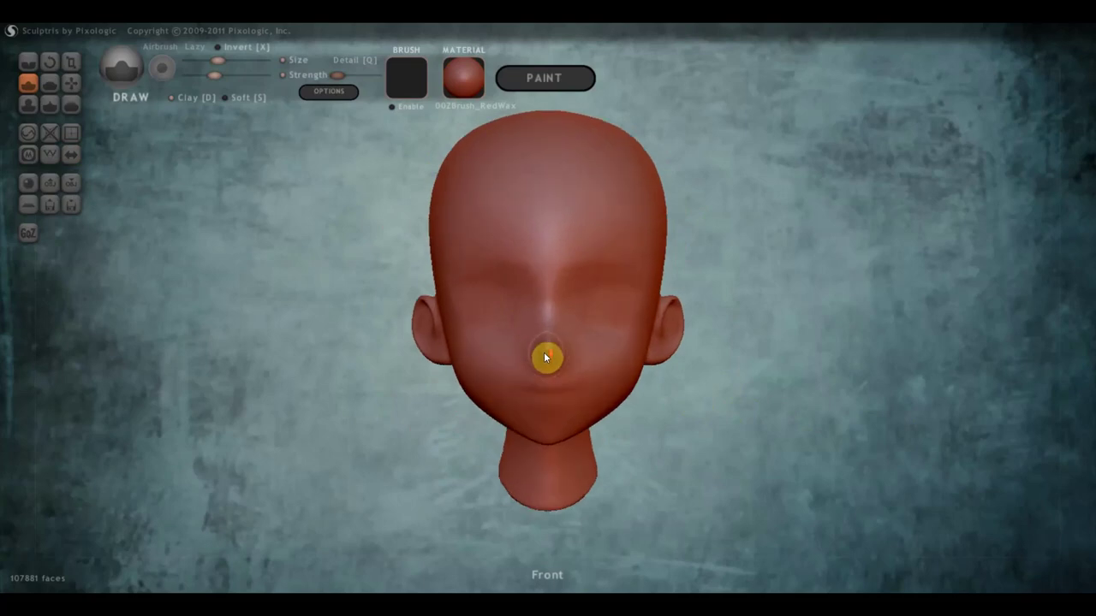
Load screenshot 124239 from the скриншоты folder as the viewport background image
left_click(328, 92)
left_click(625, 111)
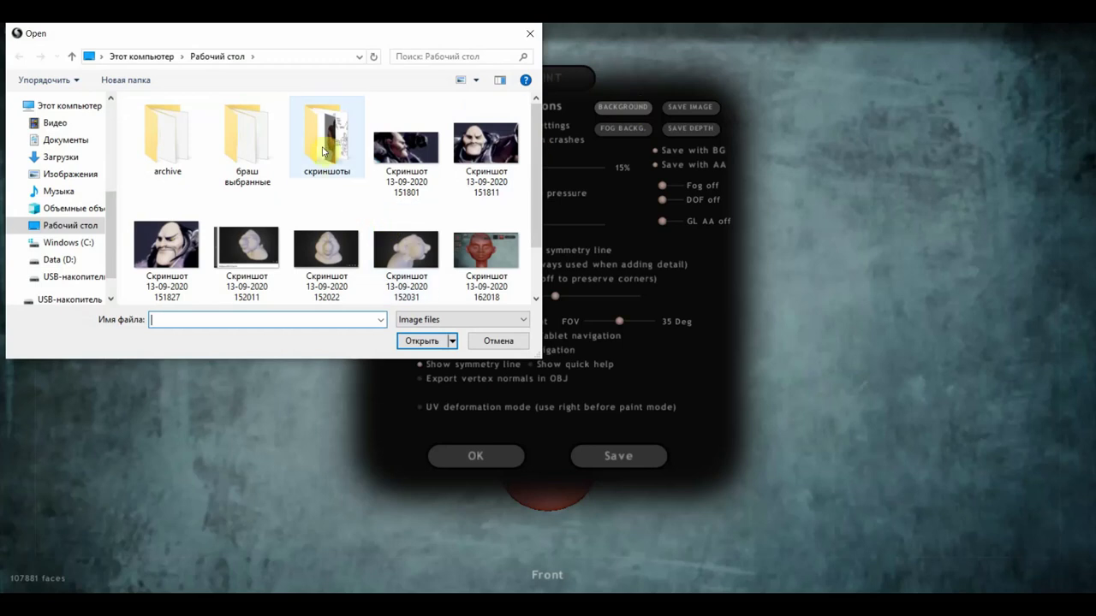
double_click(324, 145)
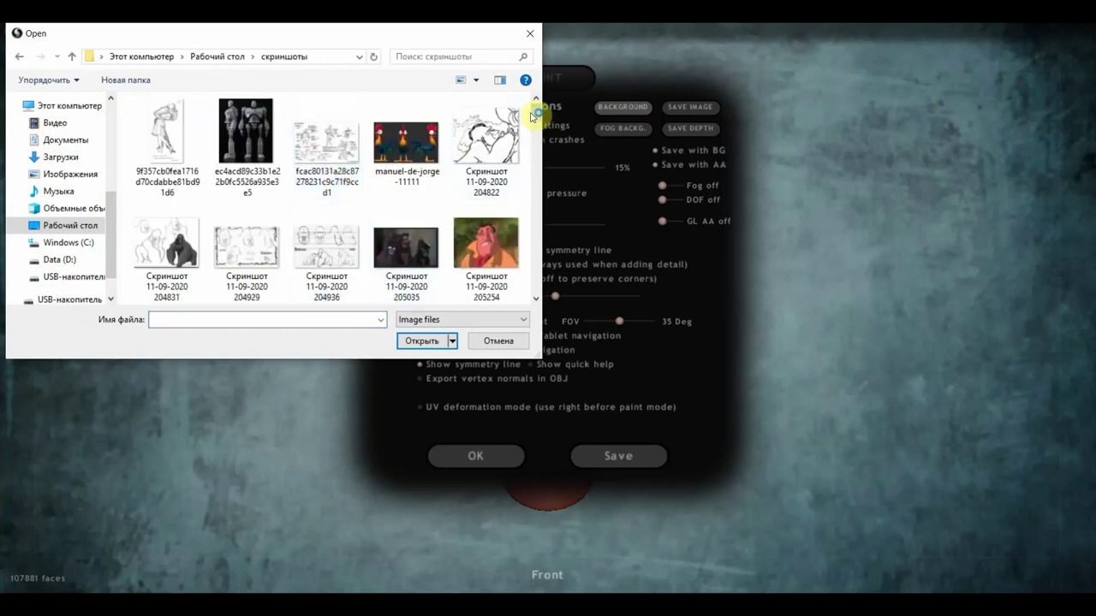
mouse_move(534, 111)
left_mouse_down()
mouse_move(548, 278)
mouse_move(477, 262)
left_mouse_up()
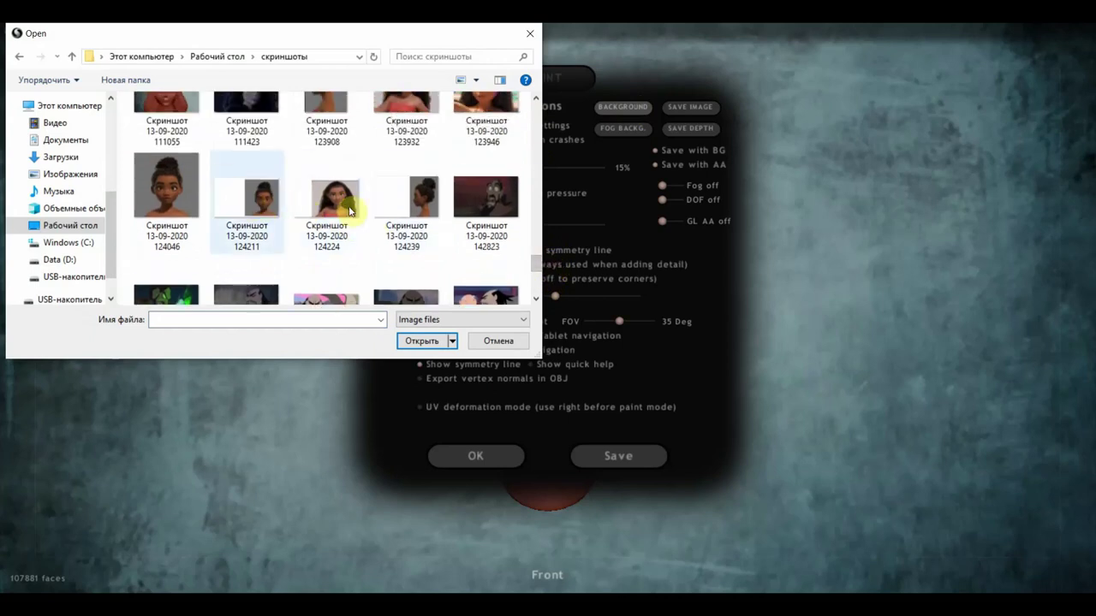
left_click(419, 201)
left_click(423, 341)
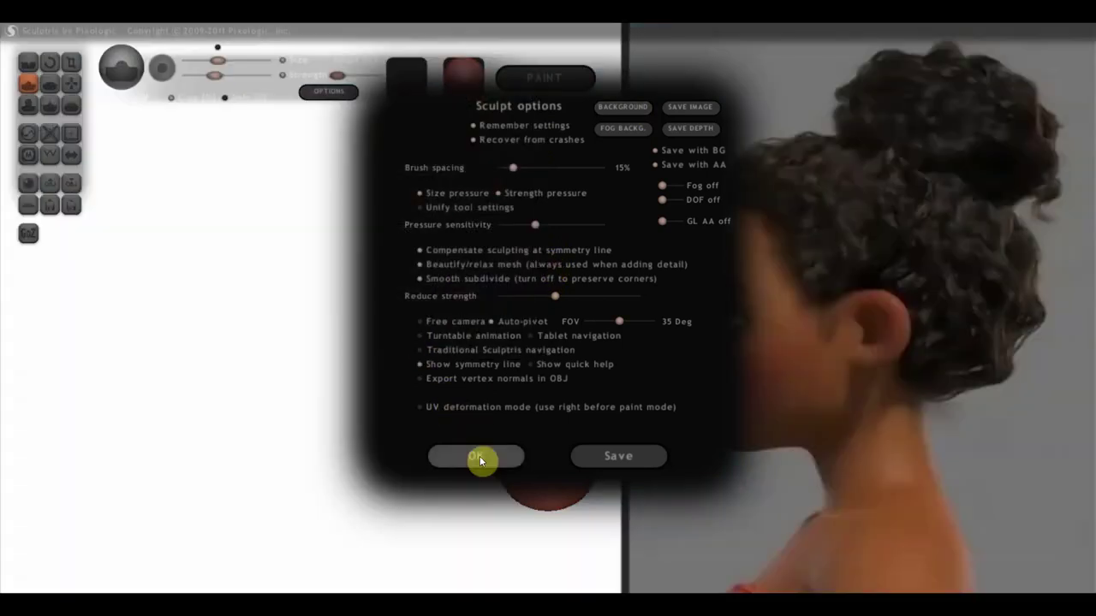
left_click(476, 456)
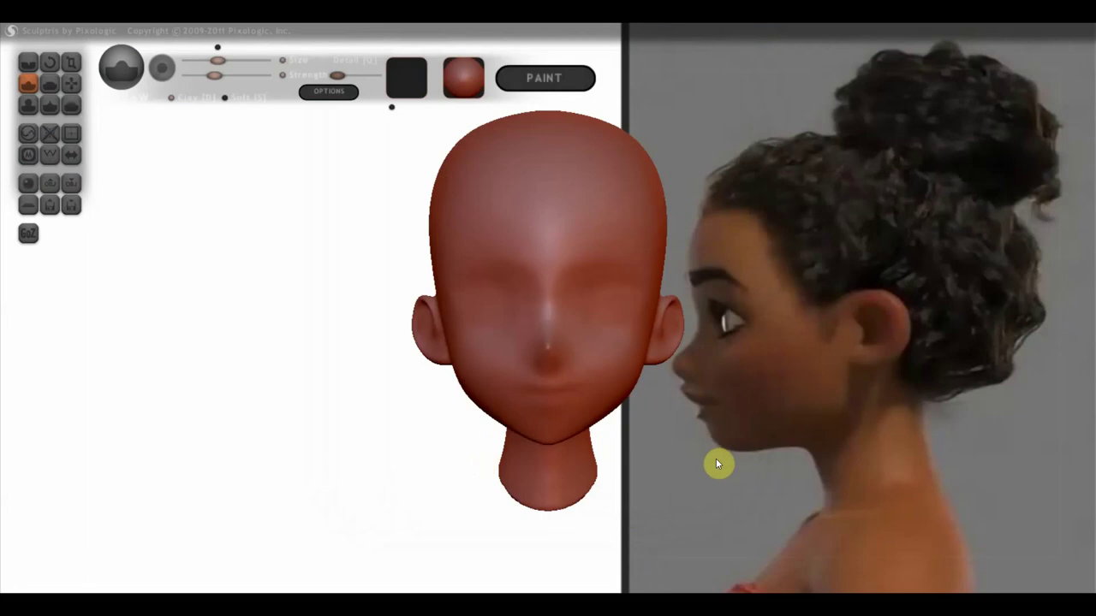
Orbit the head into side profile, then pan and zoom it over the reference girl's face
left_click_drag(645, 478, 453, 472)
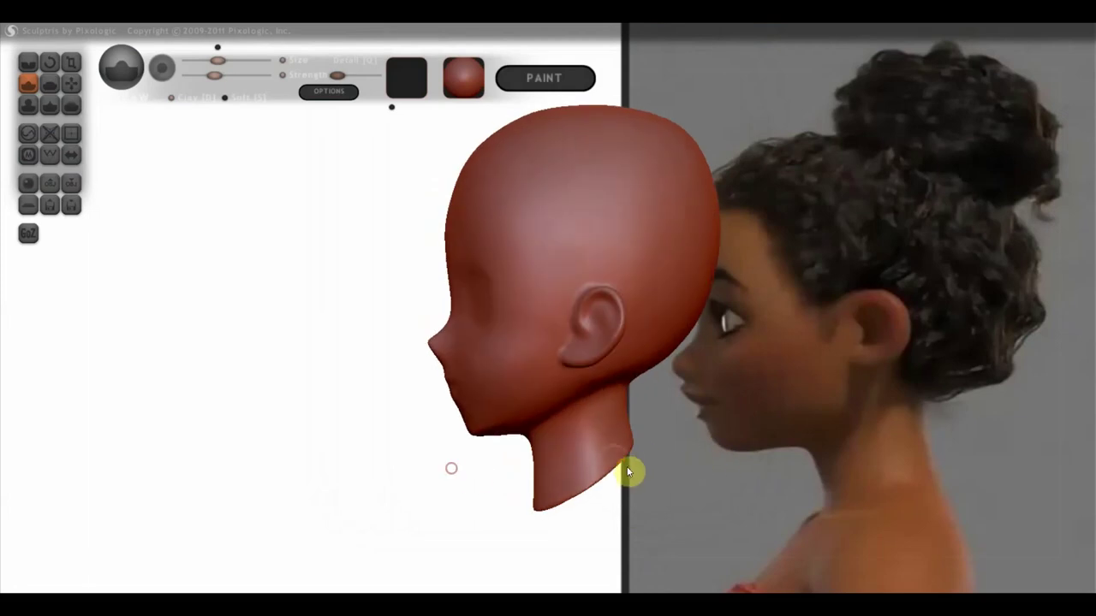
left_click_drag(683, 469, 613, 470, "alt")
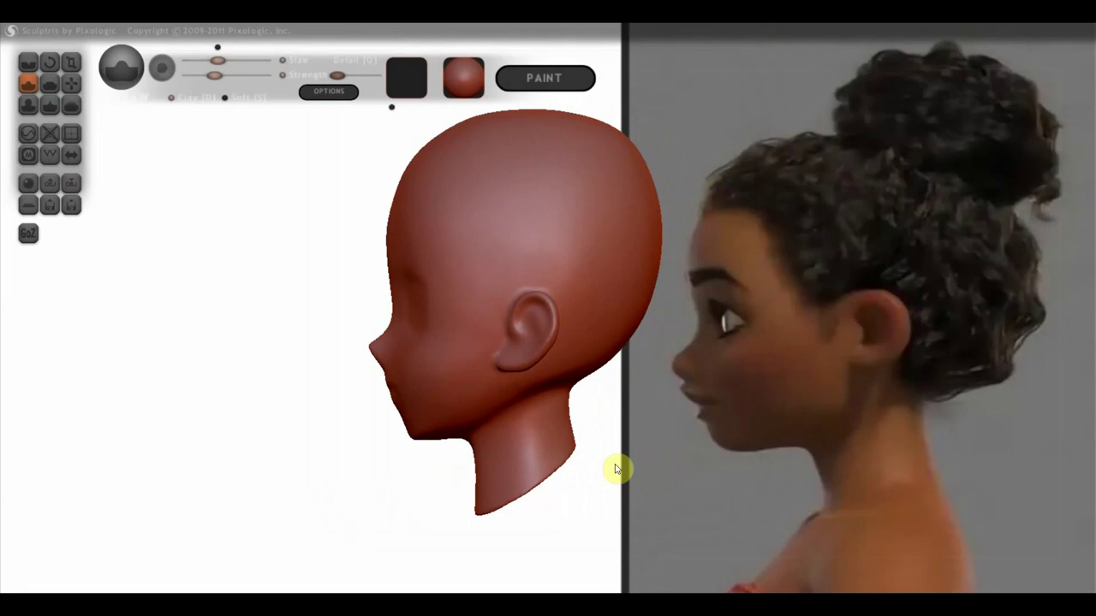
scroll(621, 454, "up", 1)
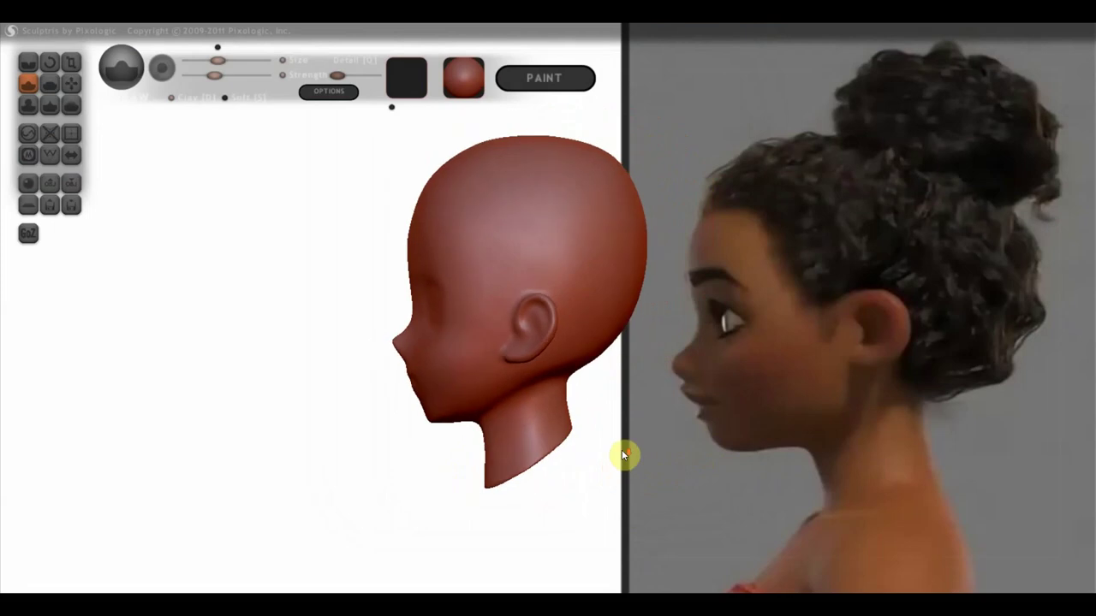
scroll(621, 453, "up", 1)
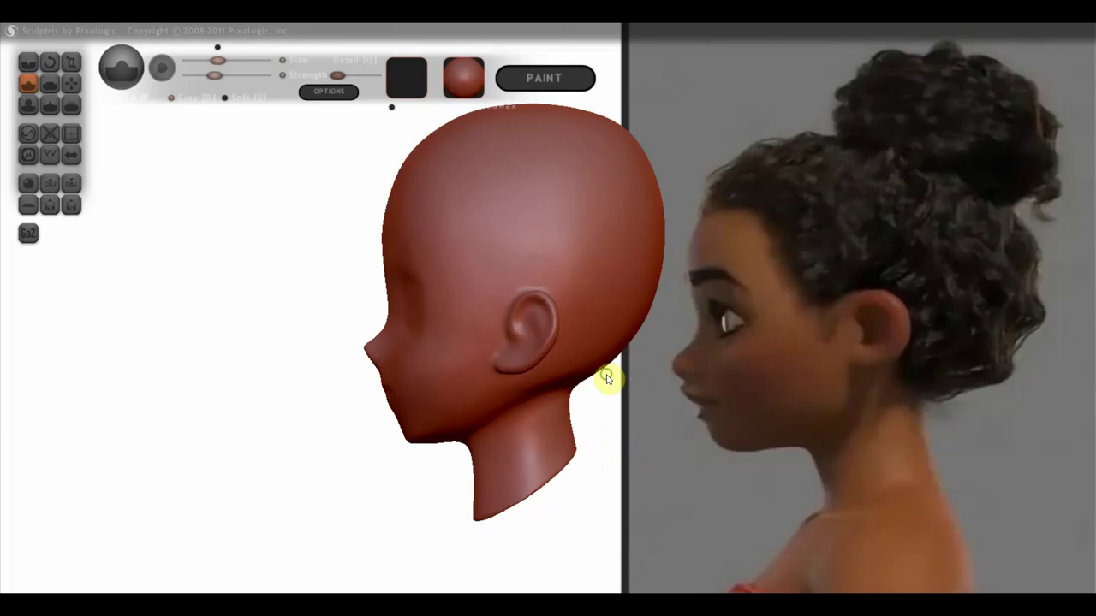
mouse_move(611, 385)
left_mouse_down()
mouse_move(596, 384)
mouse_move(1016, 432)
mouse_move(981, 432)
mouse_move(1000, 433)
left_mouse_up()
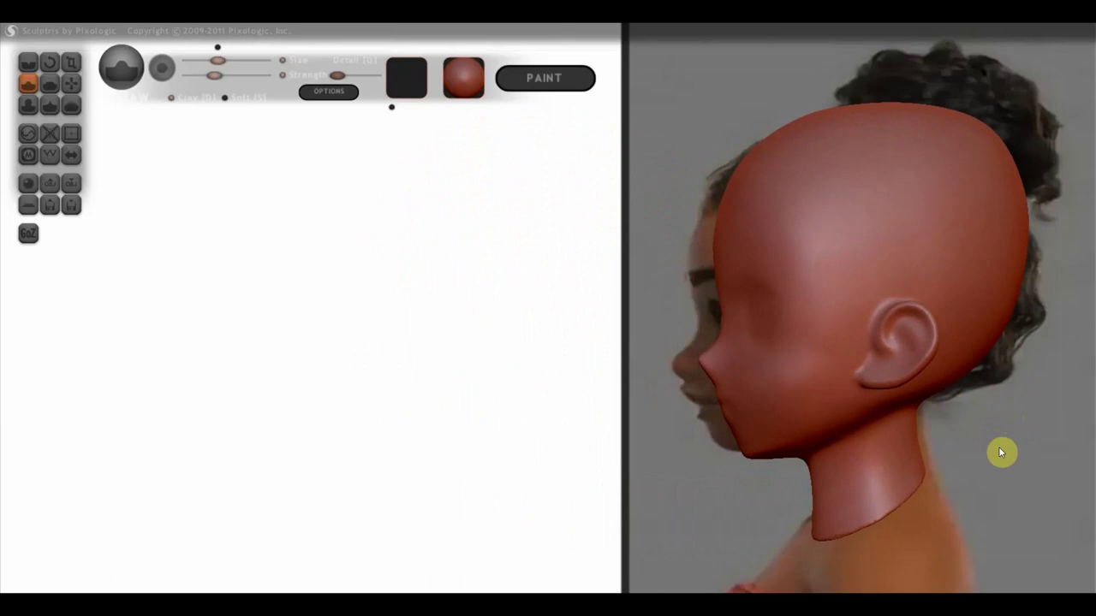
mouse_move(1001, 452)
left_mouse_down()
mouse_move(971, 452)
mouse_move(981, 453)
left_mouse_up()
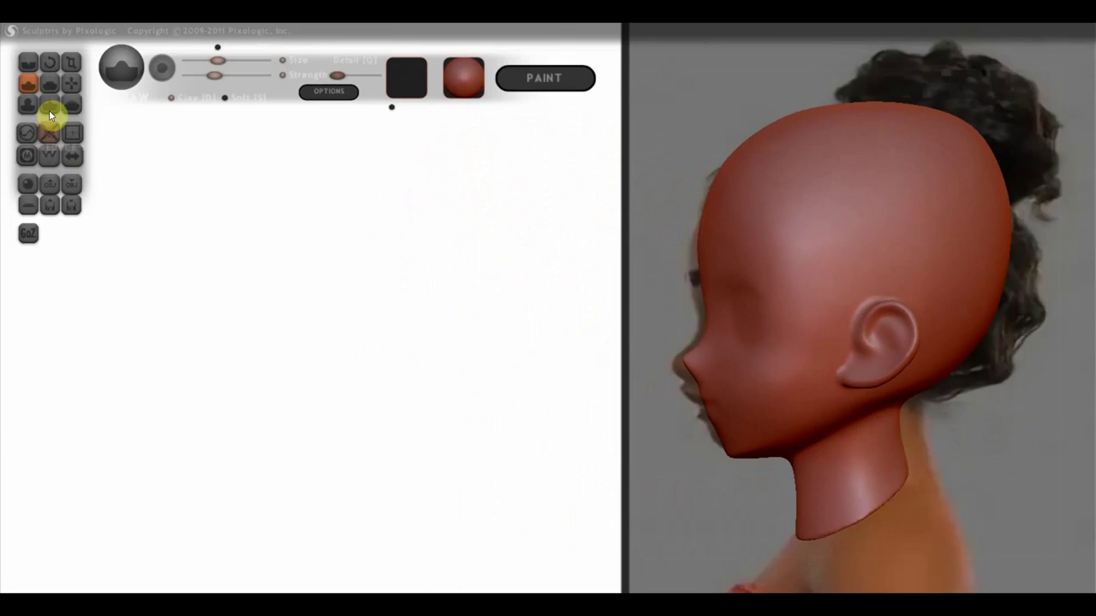
With Grab at higher strength, pull the lips, chin, jaw and neck toward the reference profile
left_click(75, 82)
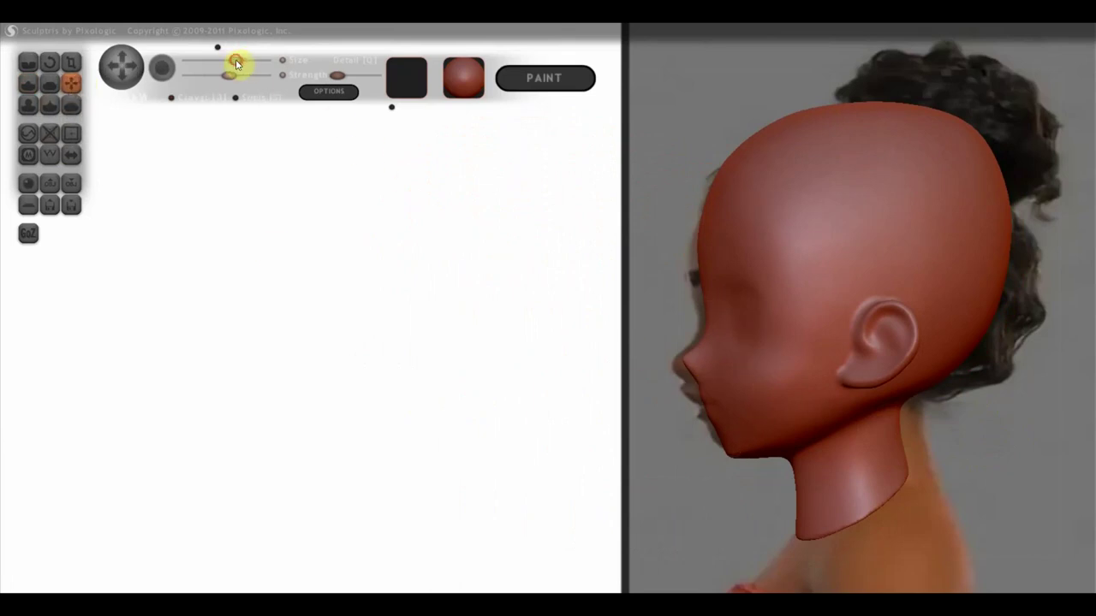
left_click(352, 75)
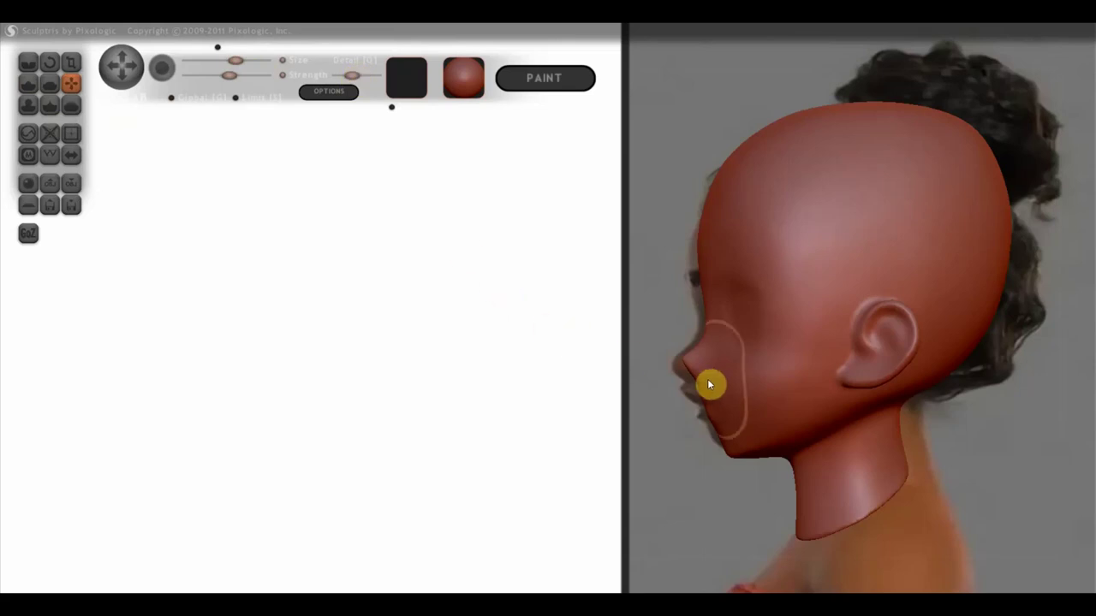
left_click_drag(702, 402, 686, 395)
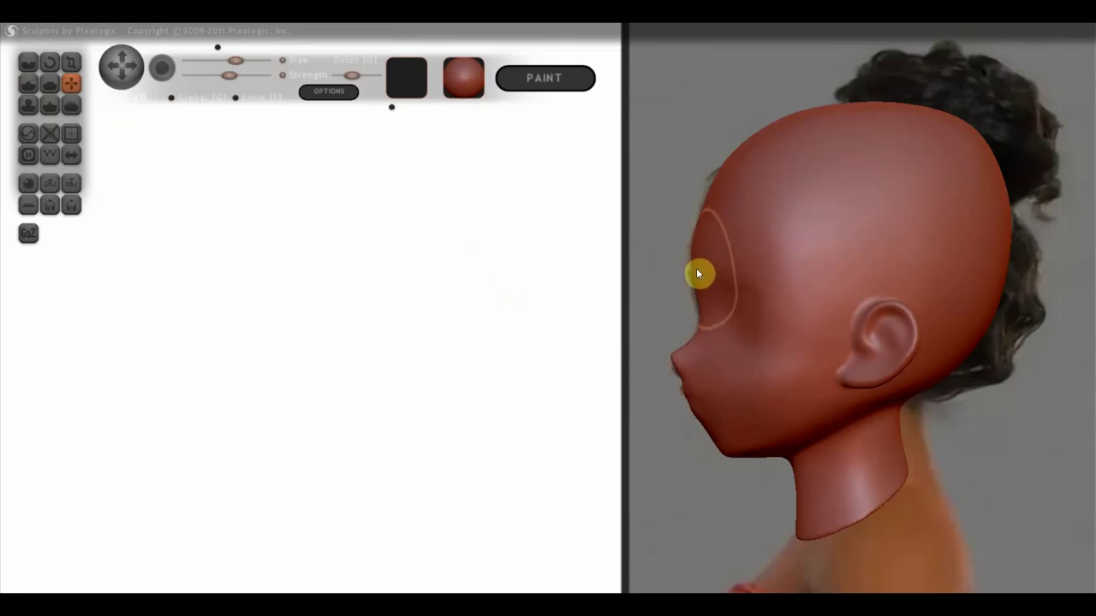
left_click(696, 273)
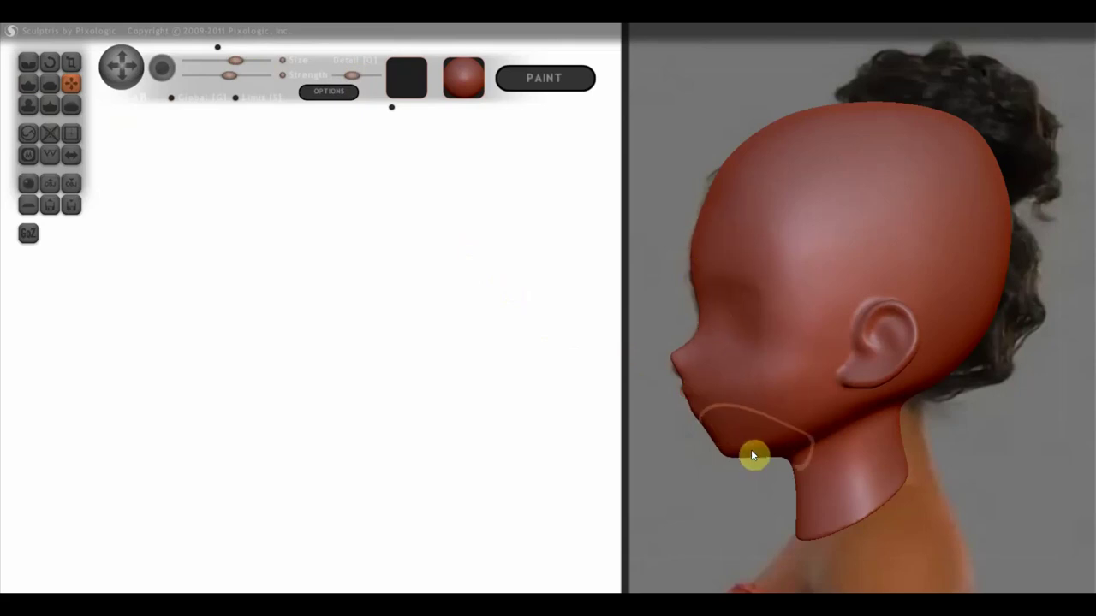
left_click_drag(760, 456, 768, 439)
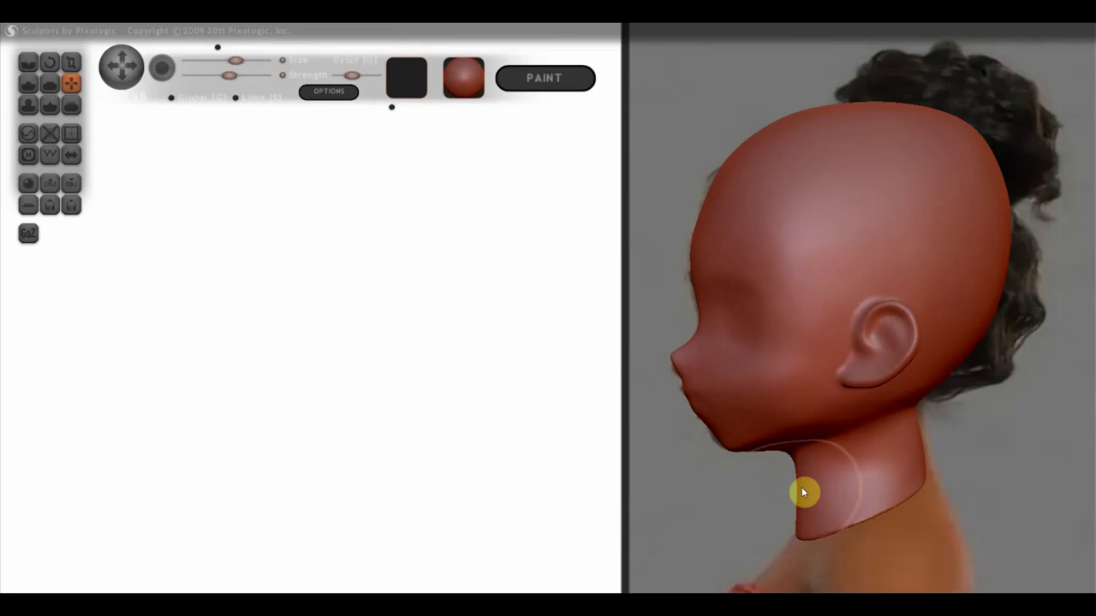
left_click_drag(801, 487, 825, 490)
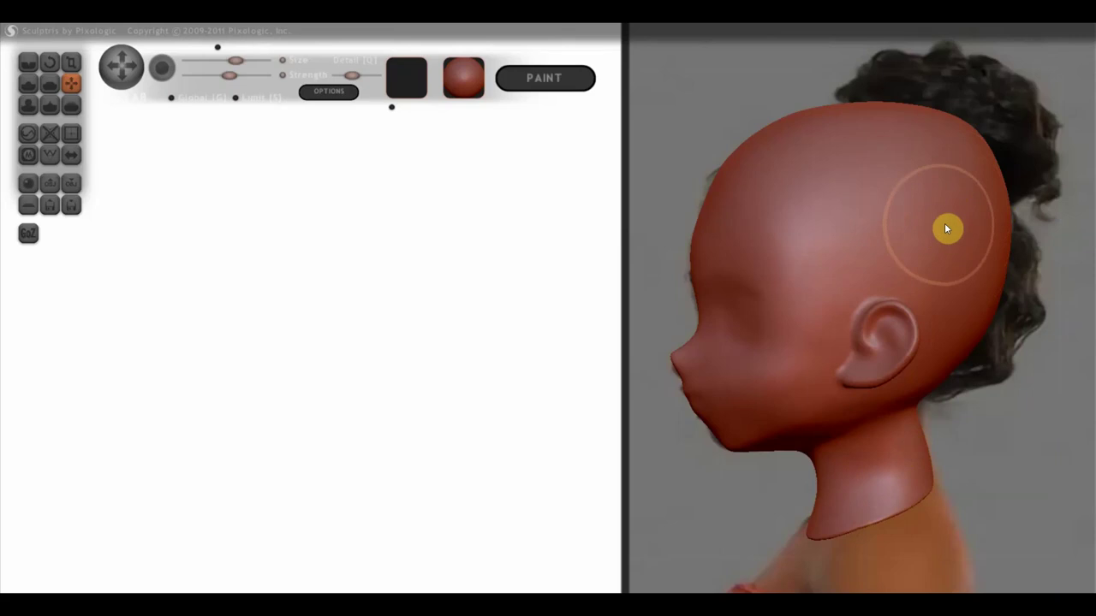
Enlarge the brush and pull the top and back of the skull down to match
left_click_drag(235, 60, 254, 60)
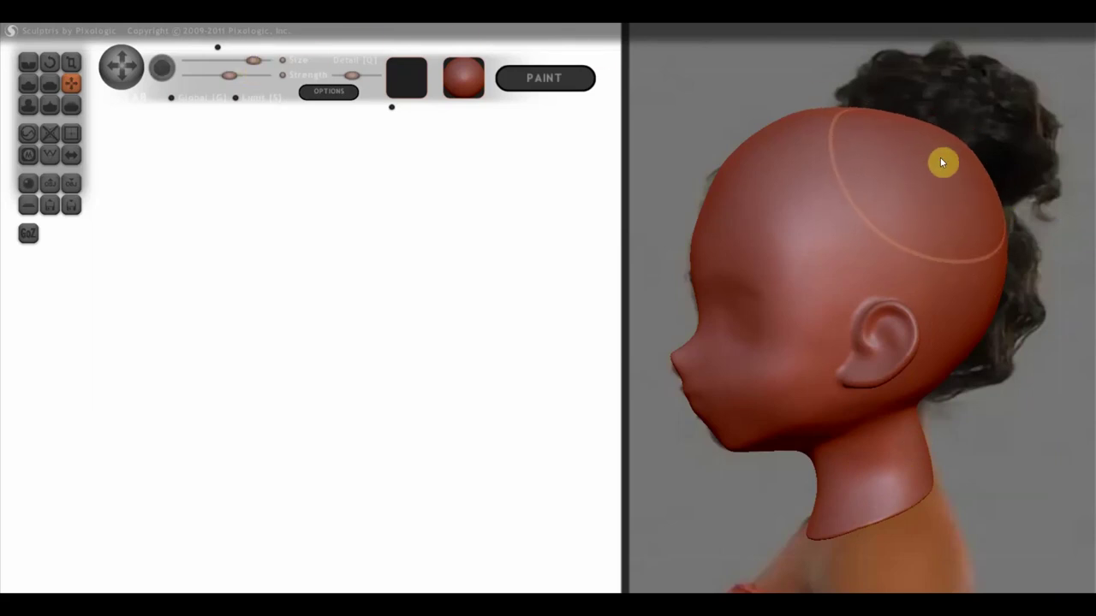
left_click_drag(835, 127, 809, 146)
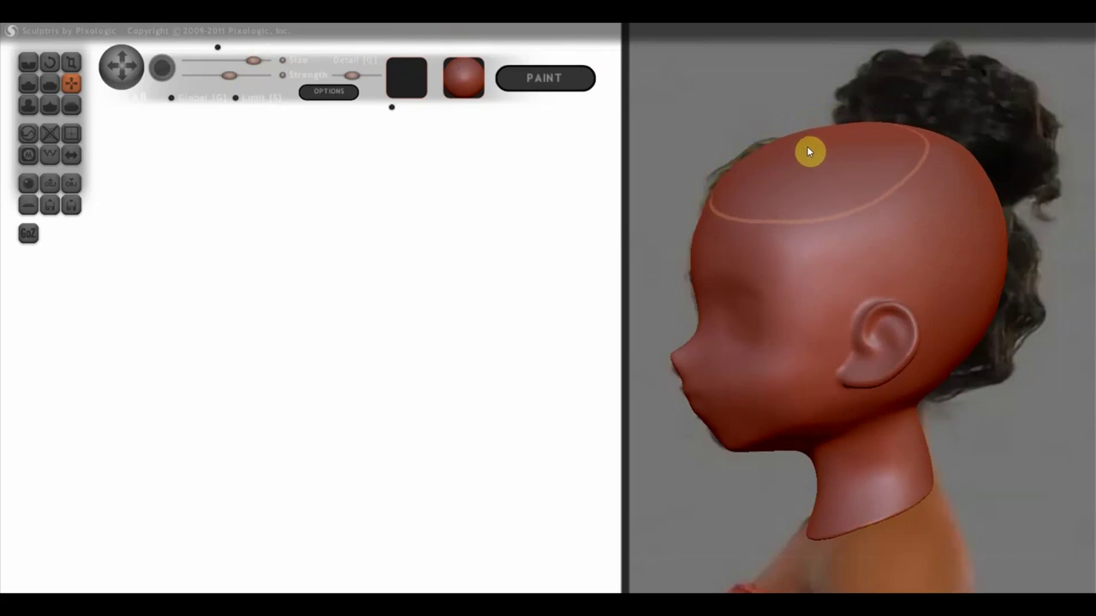
left_click_drag(981, 181, 985, 282)
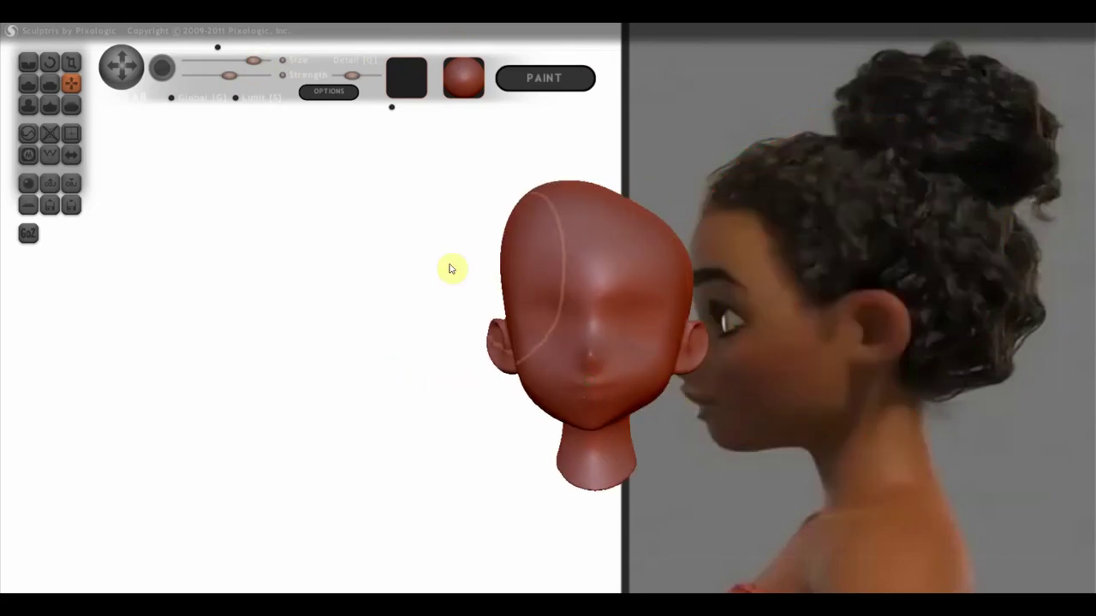
Enable symmetry and lower and broaden the pointed top of the head
left_click(71, 155)
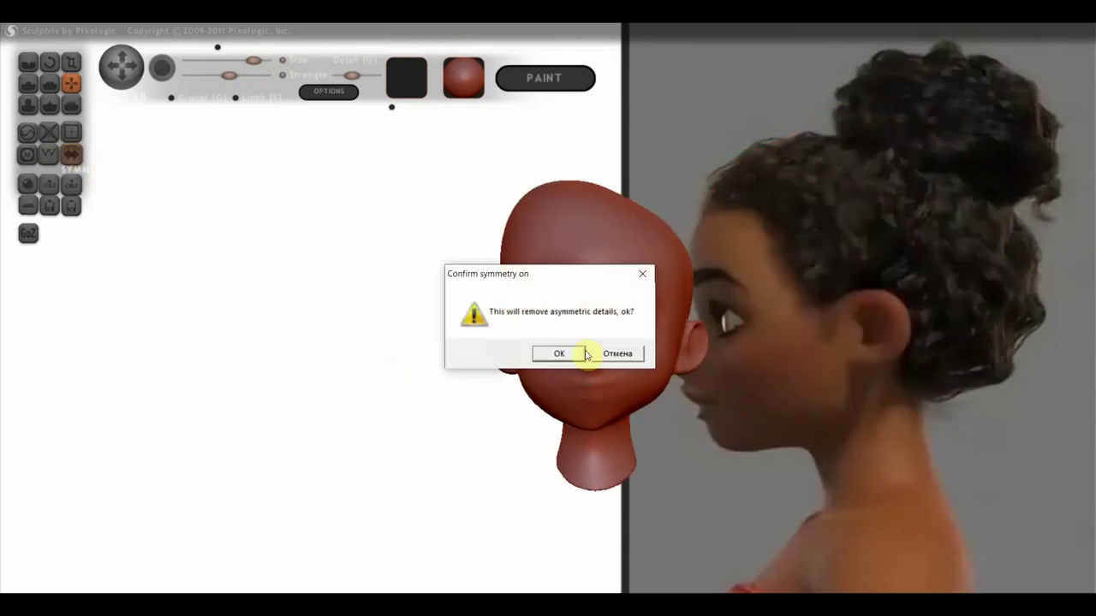
left_click(558, 352)
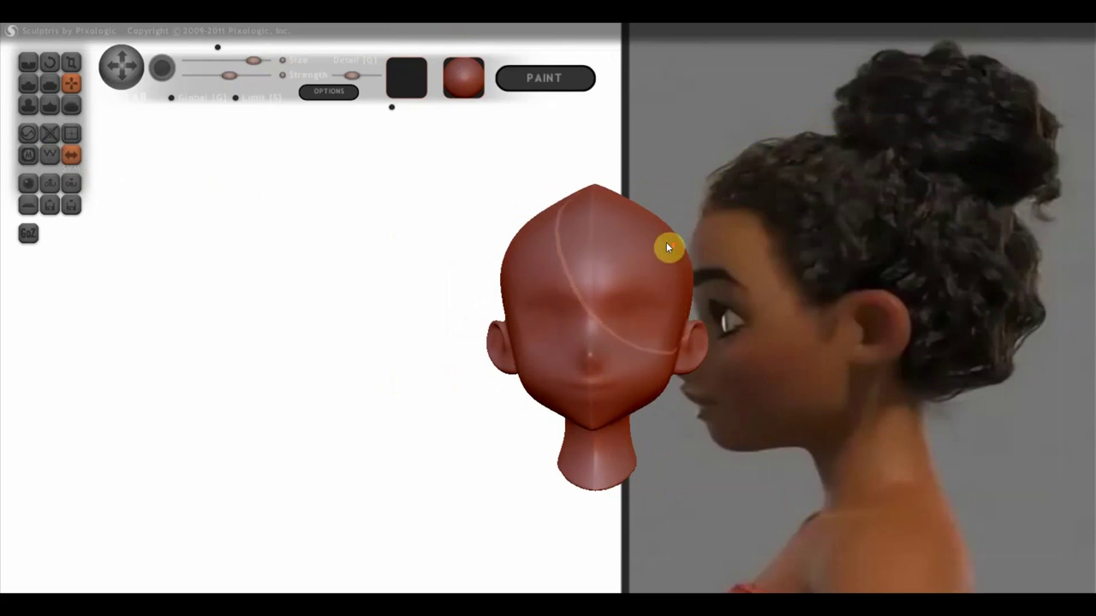
scroll(666, 243, "up", 3)
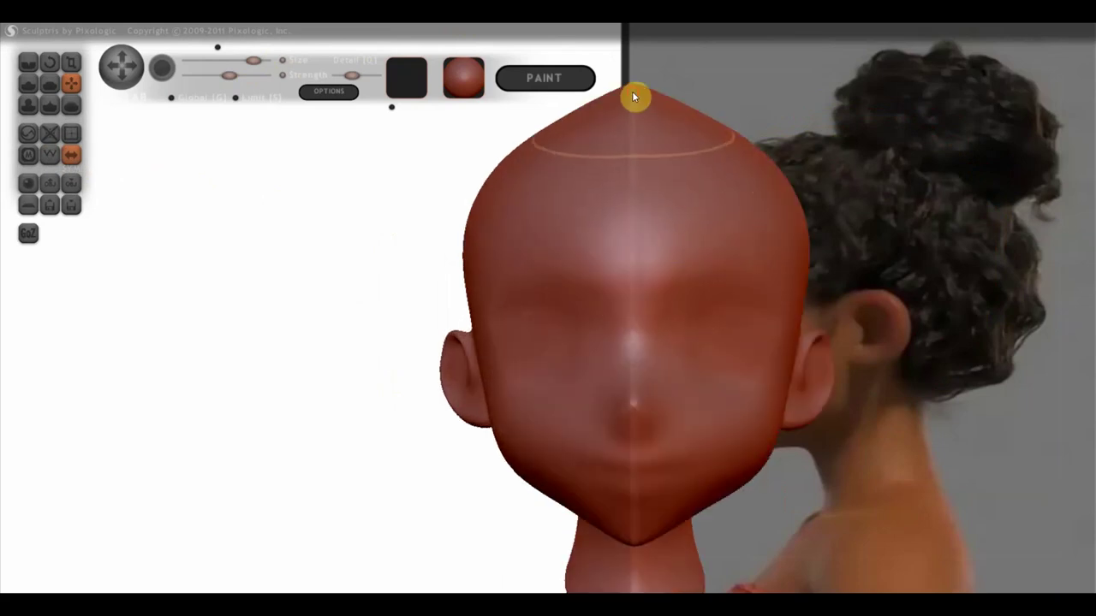
left_click_drag(632, 103, 635, 106)
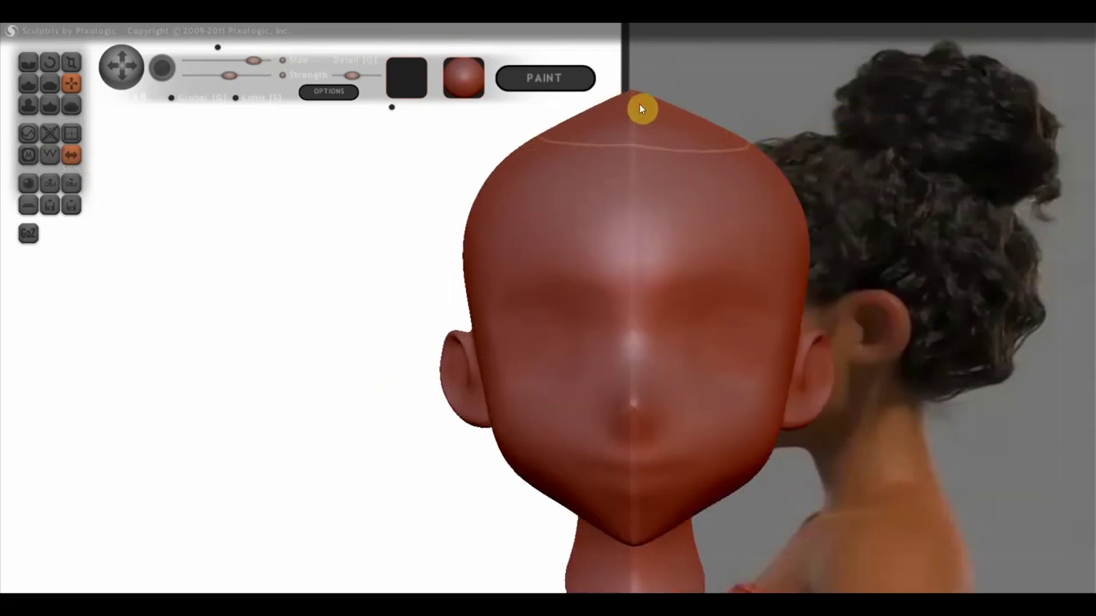
scroll(642, 137, "down", 3)
Push the ear area upward in left profile, then reshape the crown from the front
left_click_drag(808, 320, 916, 312)
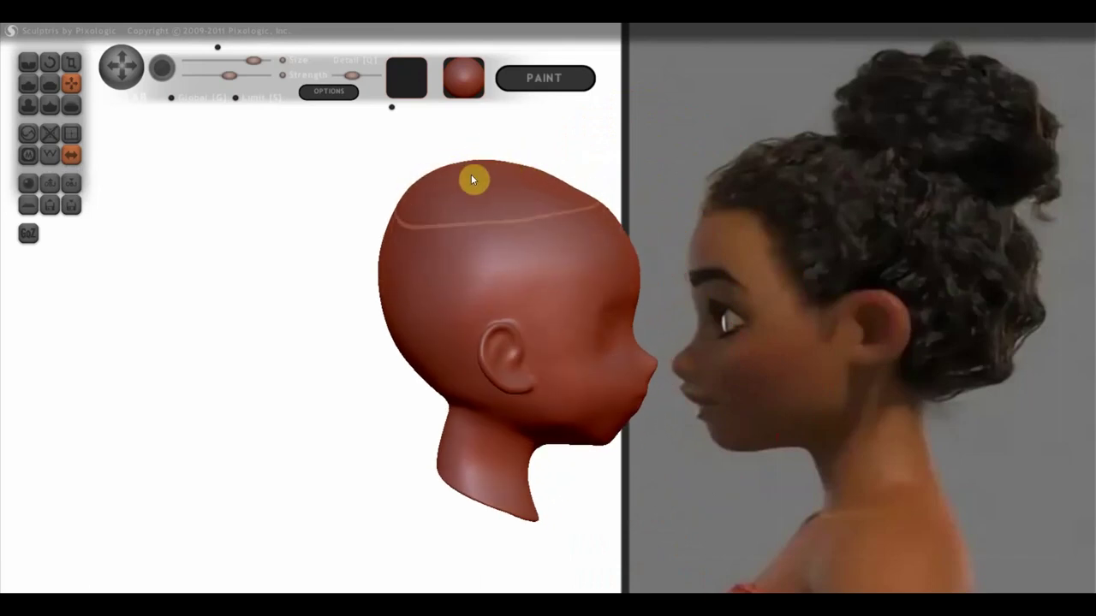
mouse_move(489, 200)
left_mouse_down()
mouse_move(318, 206)
mouse_move(274, 196)
left_mouse_up()
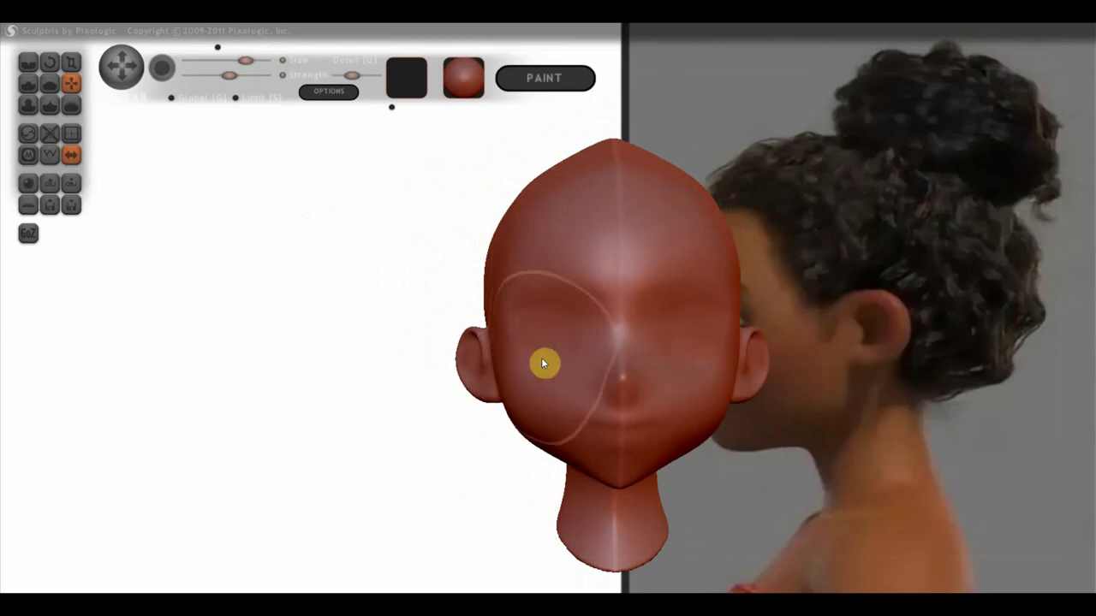
mouse_move(910, 446)
left_mouse_down()
mouse_move(701, 454)
mouse_move(812, 415)
mouse_move(810, 437)
mouse_move(964, 447)
mouse_move(974, 435)
mouse_move(1088, 452)
mouse_move(1057, 436)
left_mouse_up()
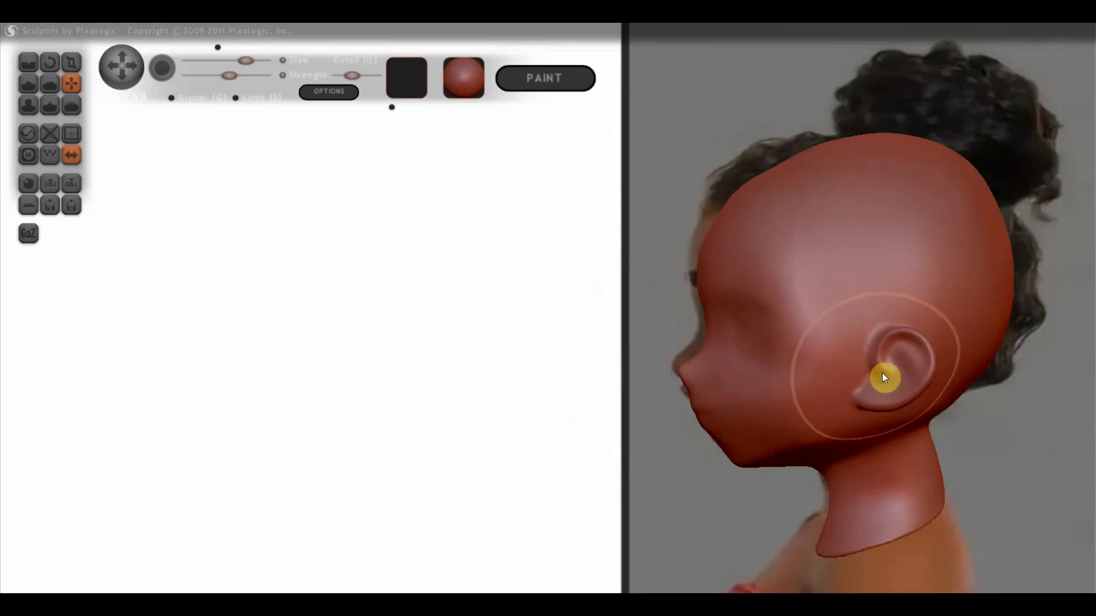
left_click_drag(881, 372, 886, 351)
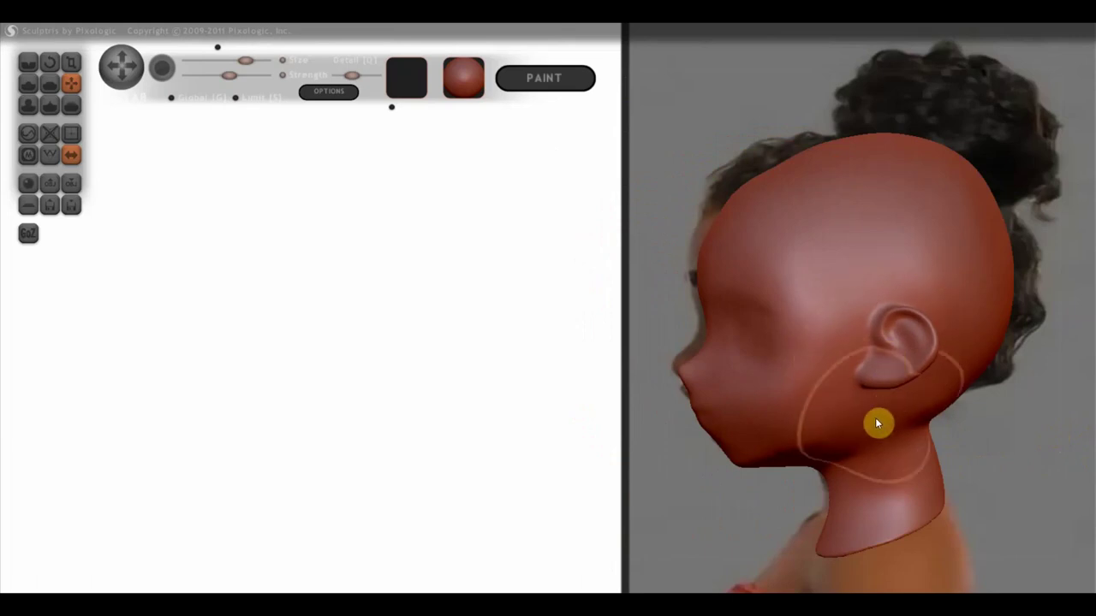
mouse_move(937, 434)
left_mouse_down("alt")
mouse_move(570, 420)
mouse_move(759, 440)
mouse_move(819, 426)
mouse_move(745, 443)
mouse_move(735, 432)
left_mouse_up("alt")
mouse_move(548, 129)
left_mouse_down()
mouse_move(445, 152)
mouse_move(485, 137)
mouse_move(505, 130)
mouse_move(432, 172)
mouse_move(424, 155)
left_mouse_up()
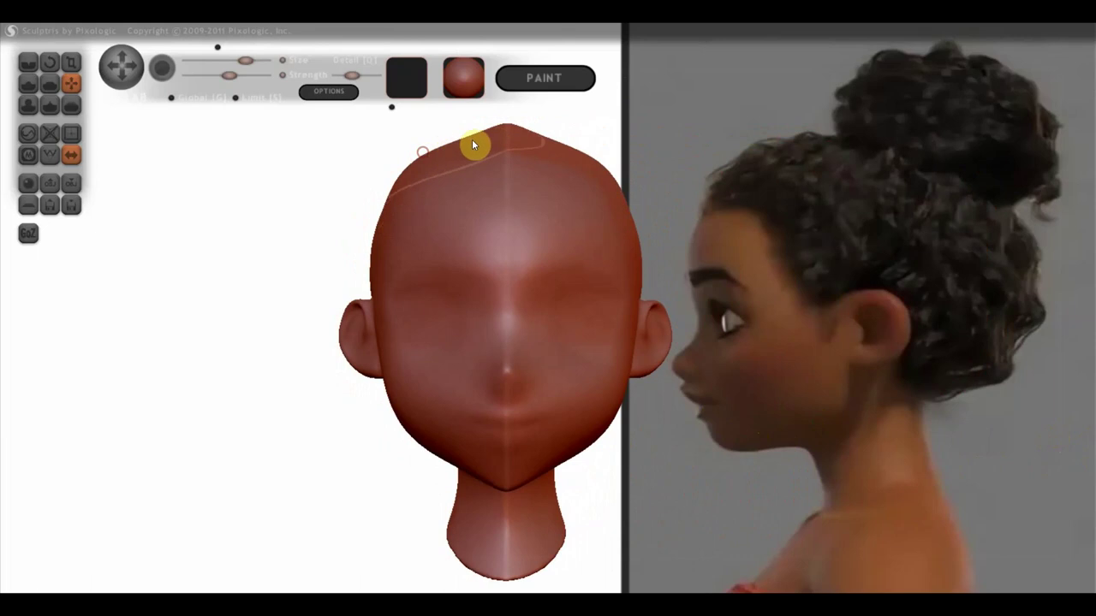
left_click_drag(499, 140, 499, 162)
scroll(499, 162, "down", 3)
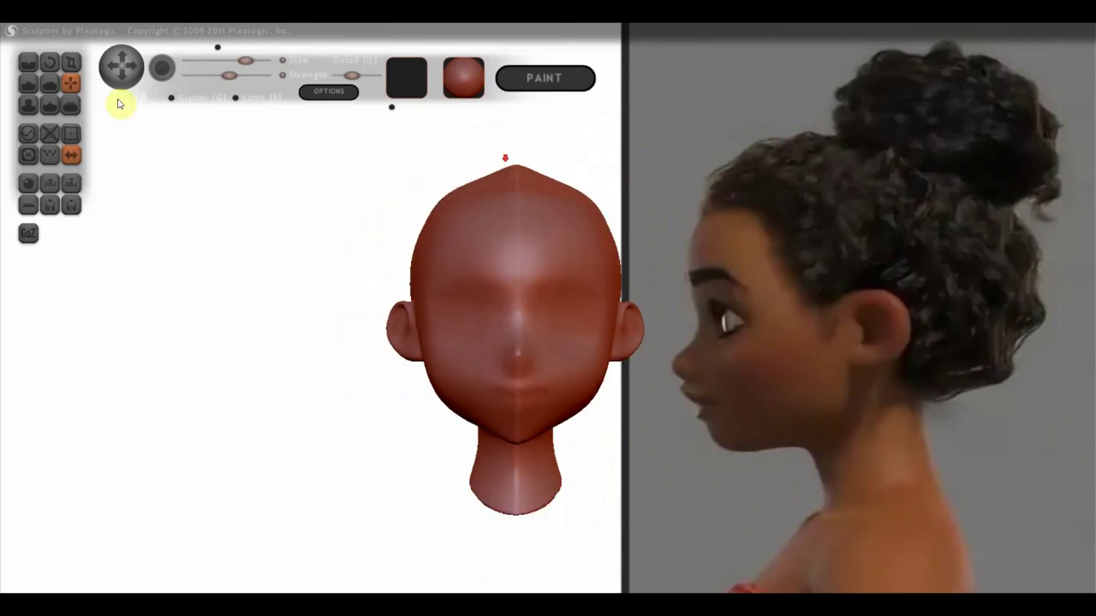
With a slightly larger Flatten brush, smooth the crown crease and pointed top into a dome
left_click(51, 89)
left_click_drag(166, 155, 354, 325)
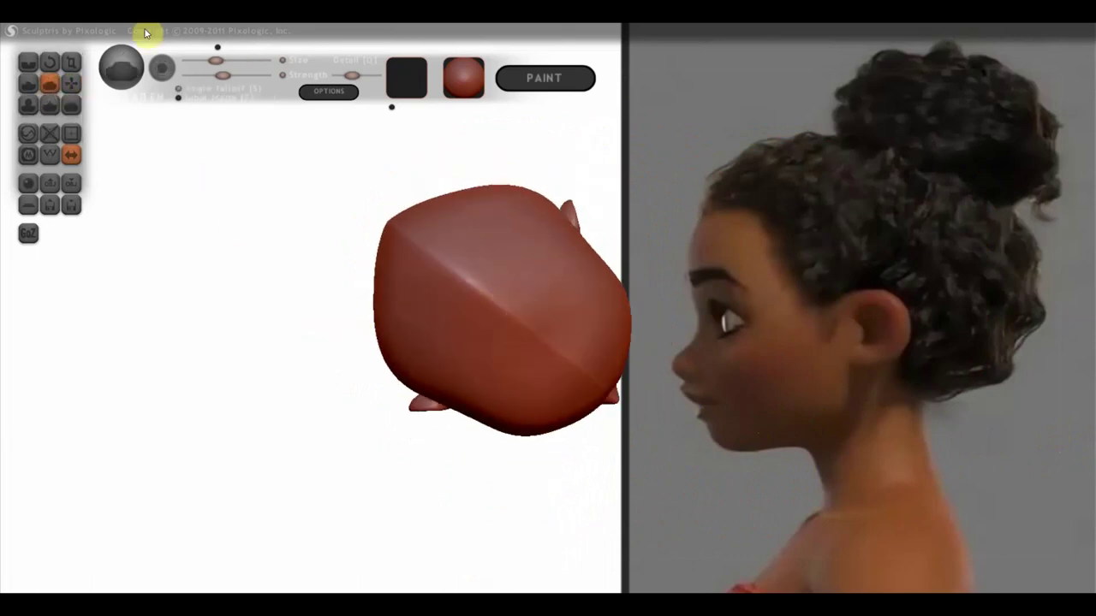
left_click_drag(216, 60, 222, 60)
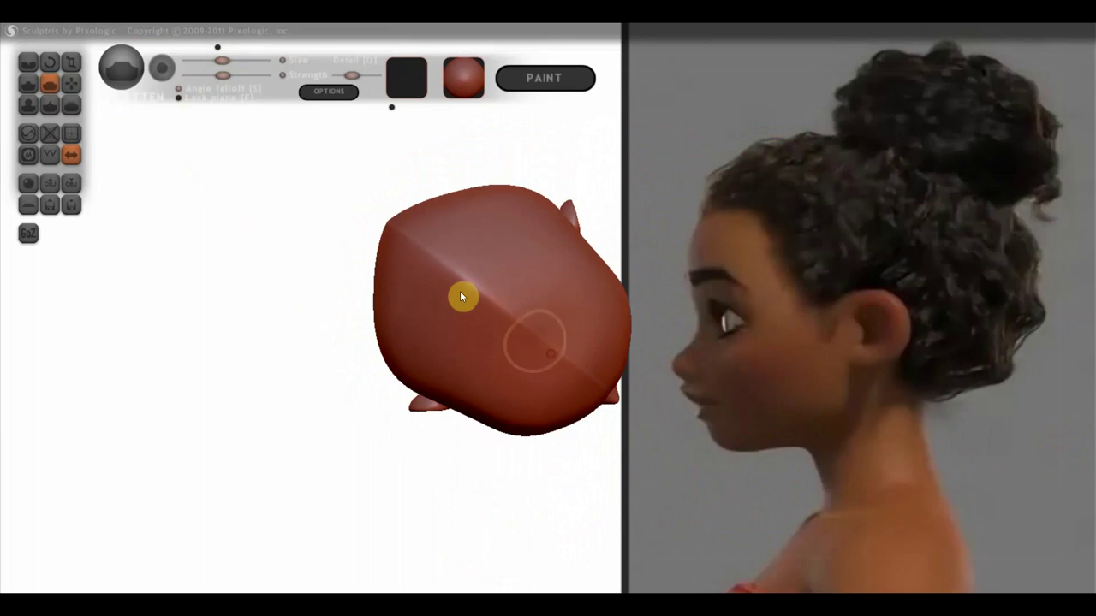
mouse_move(459, 296)
left_mouse_down()
mouse_move(544, 327)
mouse_move(435, 271)
left_mouse_up()
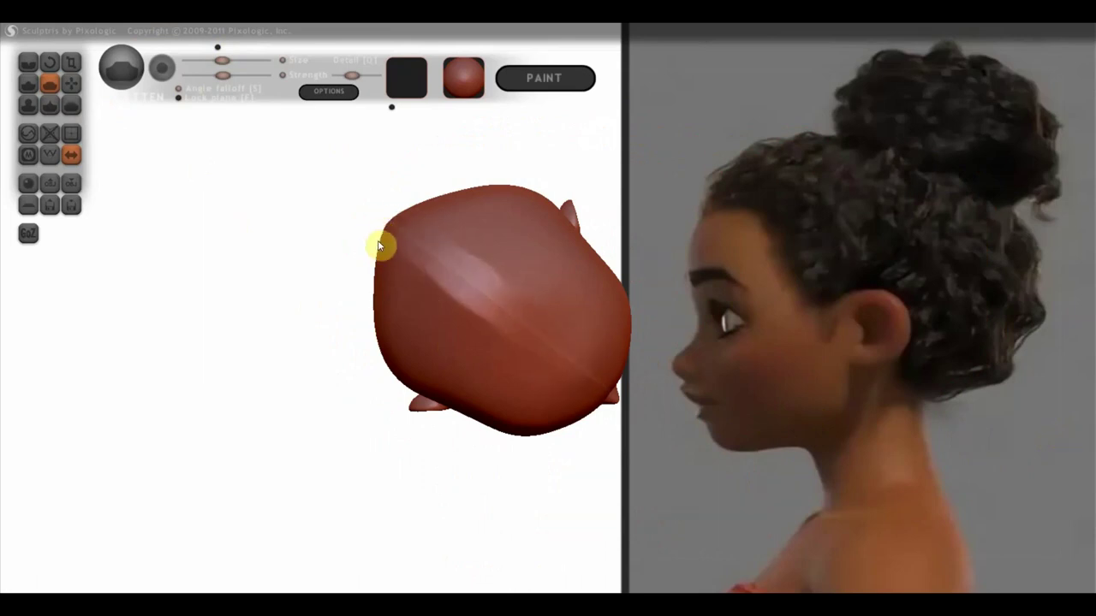
mouse_move(404, 257)
left_mouse_down()
mouse_move(294, 115)
mouse_move(292, 143)
left_mouse_up()
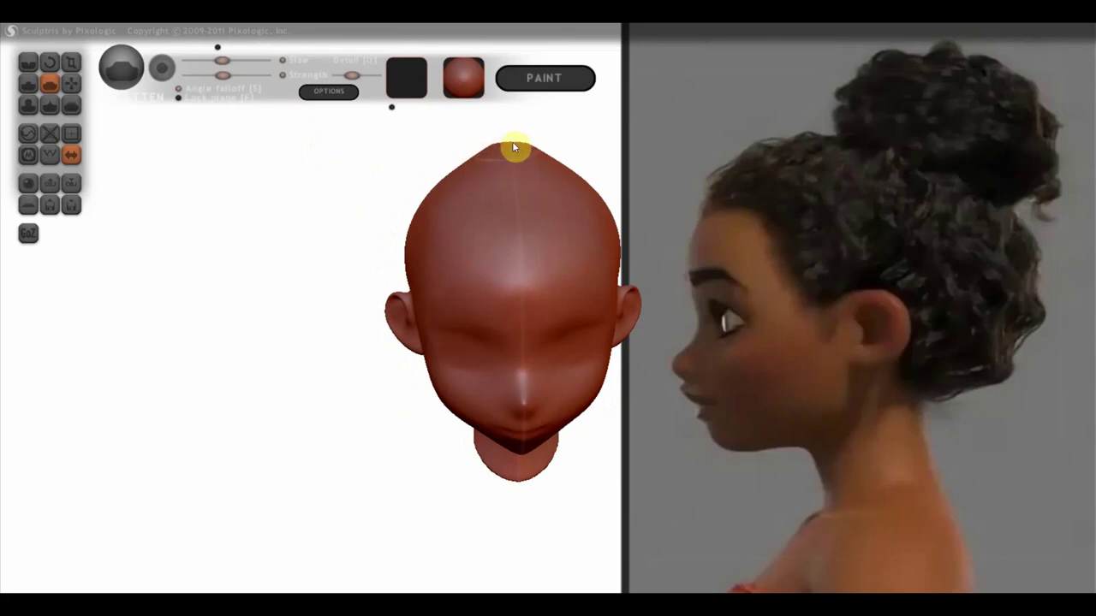
left_click_drag(514, 148, 486, 151)
left_click_drag(541, 194, 538, 167)
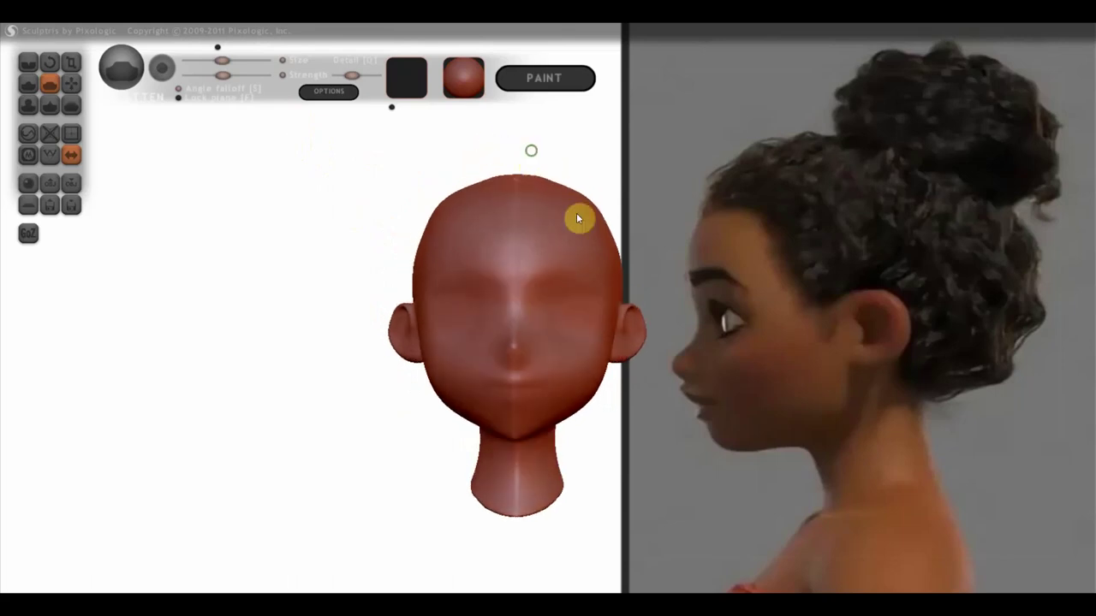
left_click_drag(576, 212, 682, 243, "alt")
scroll(611, 245, "up", 2)
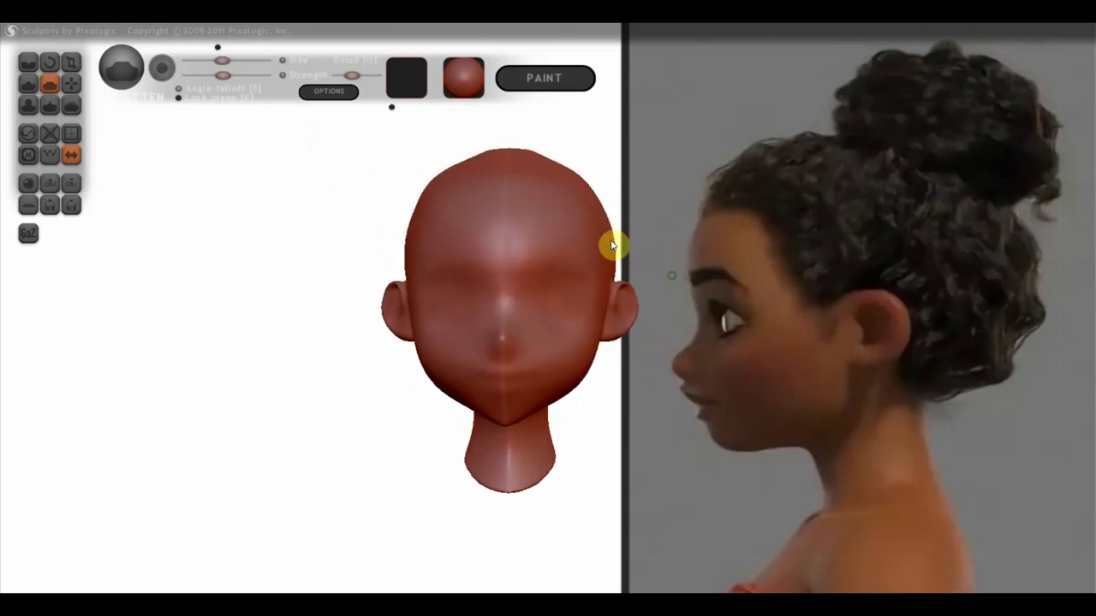
scroll(604, 239, "up", 1)
scroll(605, 239, "up", 2)
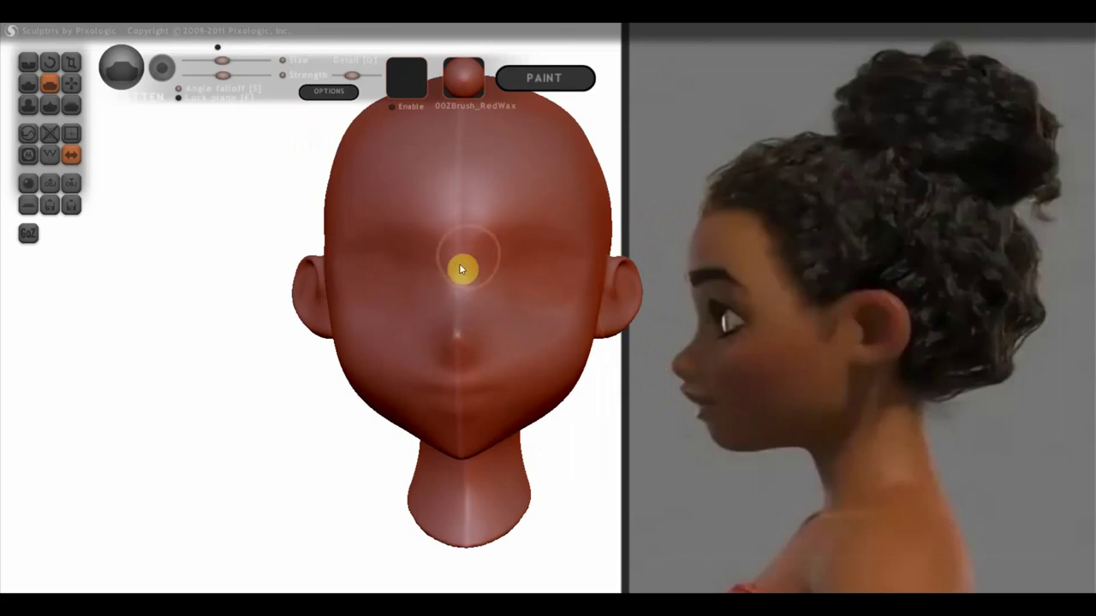
Carve a vertical crease between the eyes and smooth the dent beside the nose
left_click(27, 65)
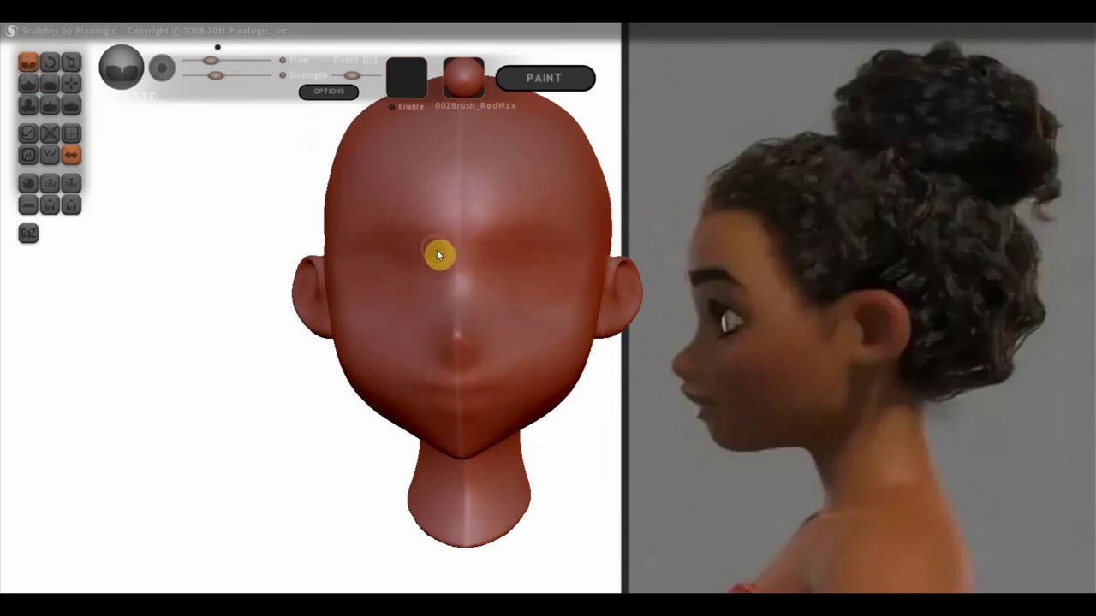
left_click_drag(425, 246, 436, 300)
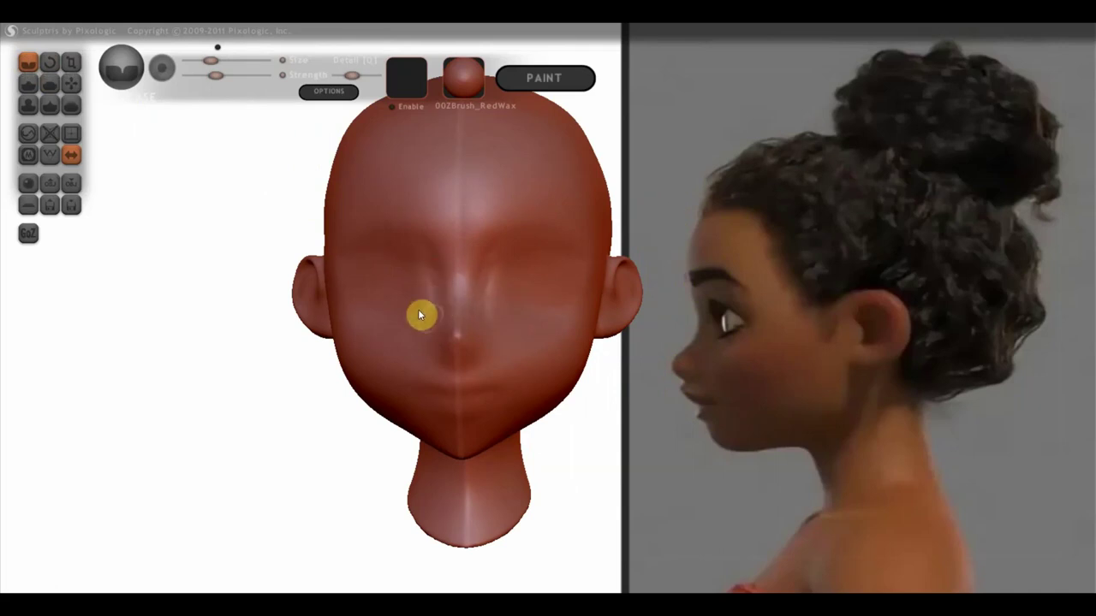
left_click(29, 83)
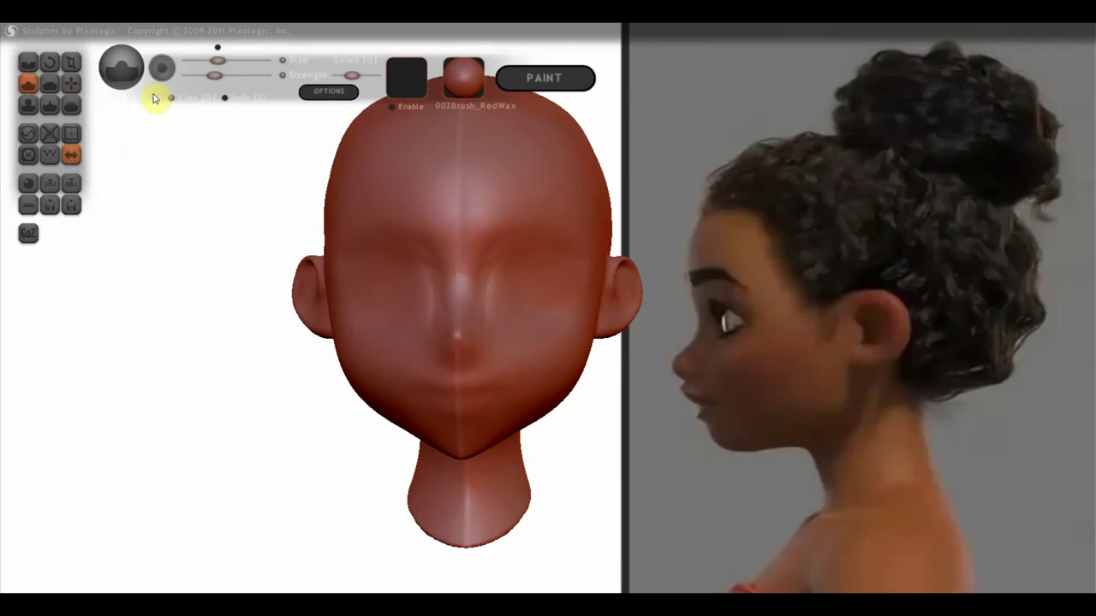
left_click(455, 348)
left_click_drag(428, 348, 450, 344)
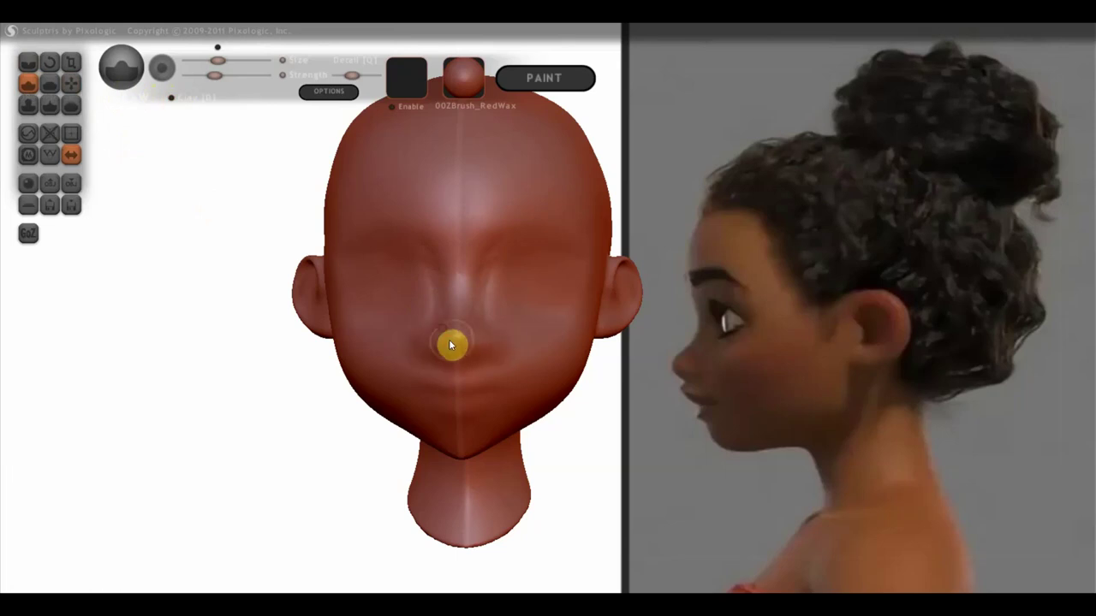
Build up the nose bridge and tip, undo the lopsided stroke, and check it in profile
right_click_drag(454, 352, 509, 343)
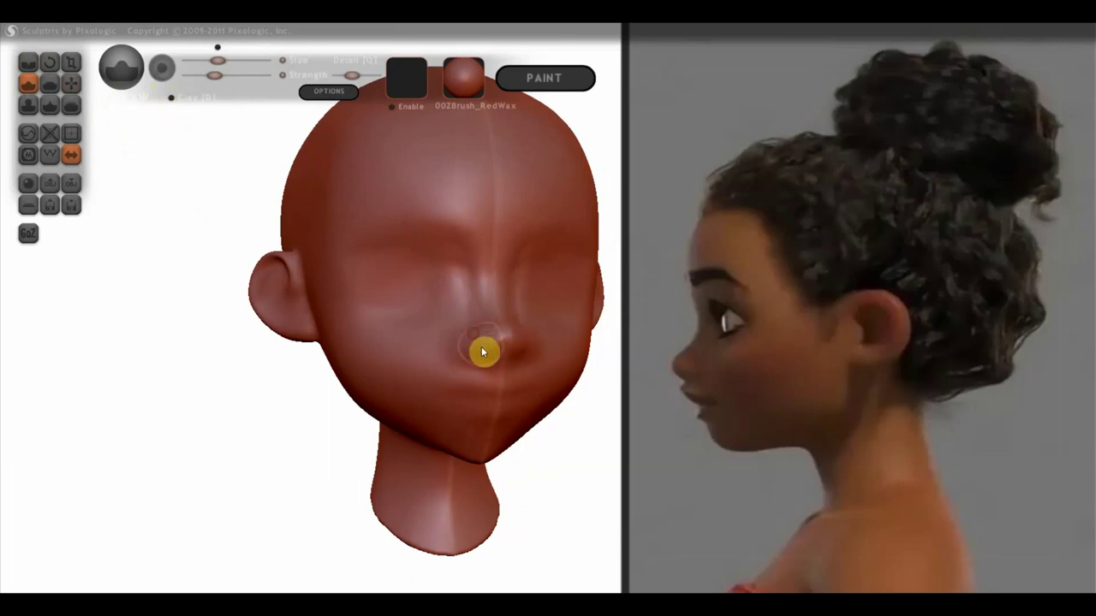
left_click_drag(482, 351, 499, 327)
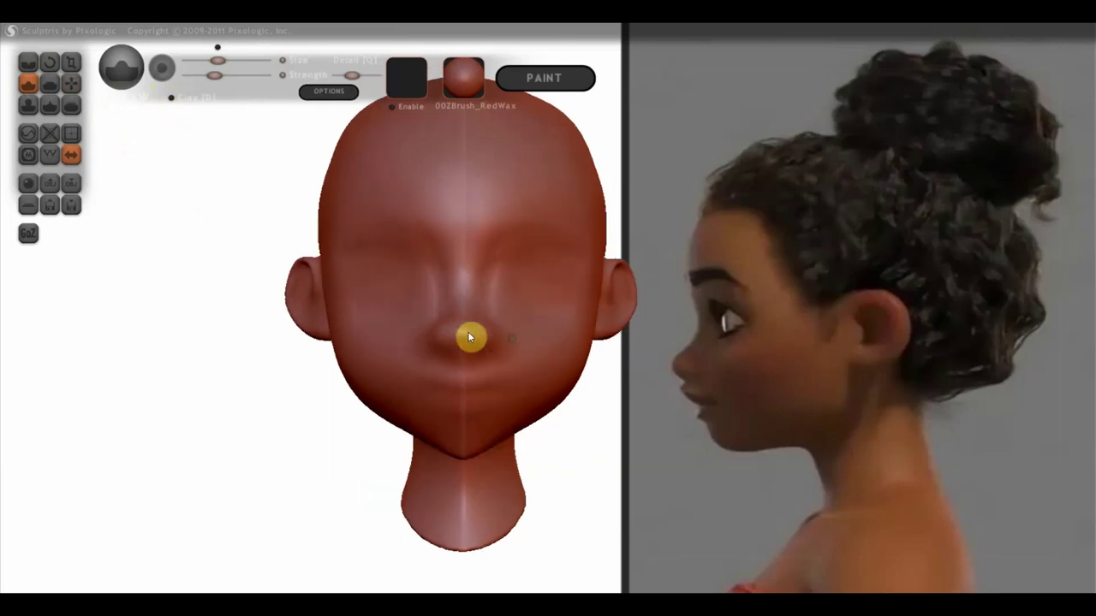
right_click_drag(502, 332, 469, 327)
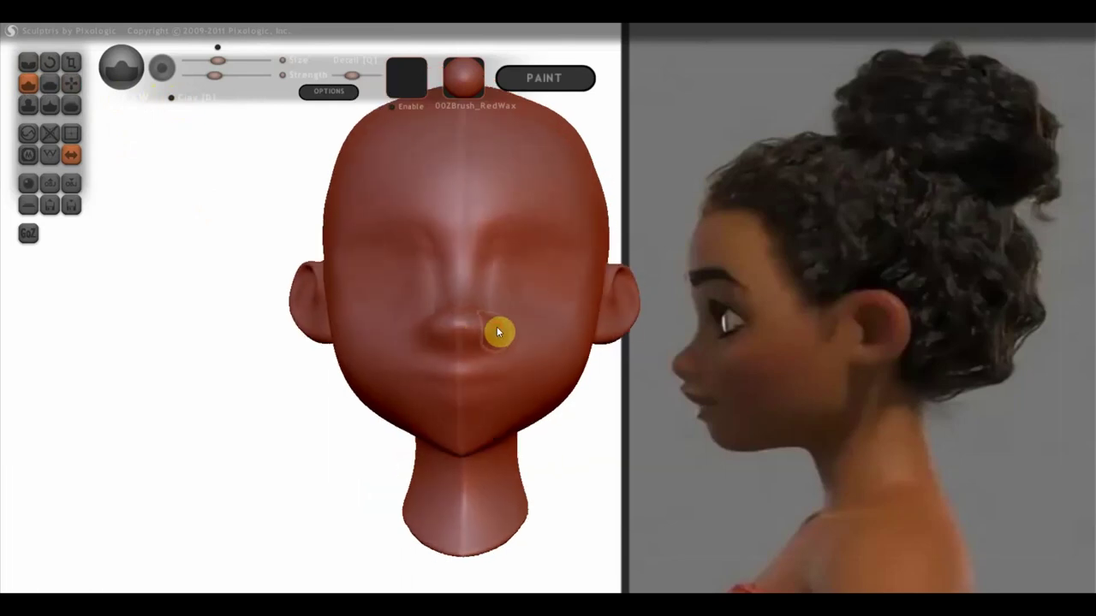
key("ctrl+z")
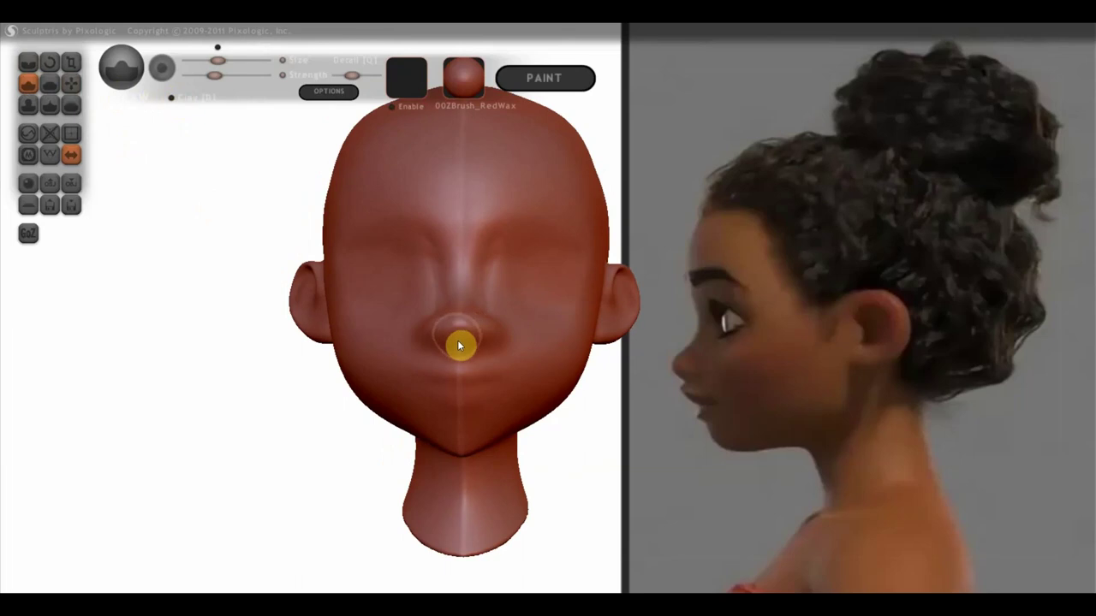
right_click_drag(460, 345, 287, 347)
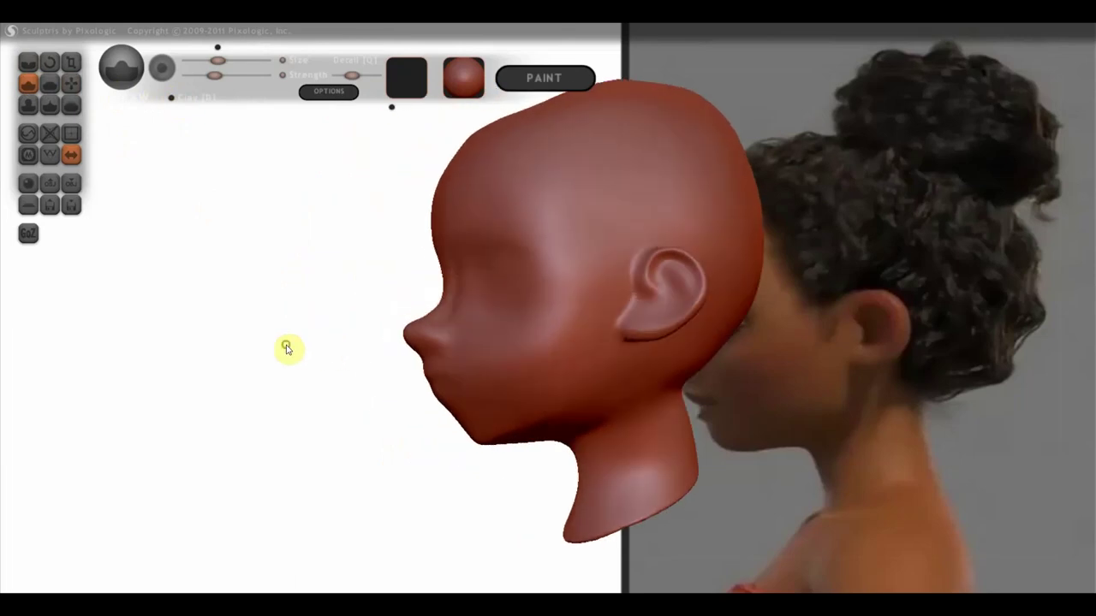
scroll(403, 342, "down", 4)
scroll(437, 329, "up", 3)
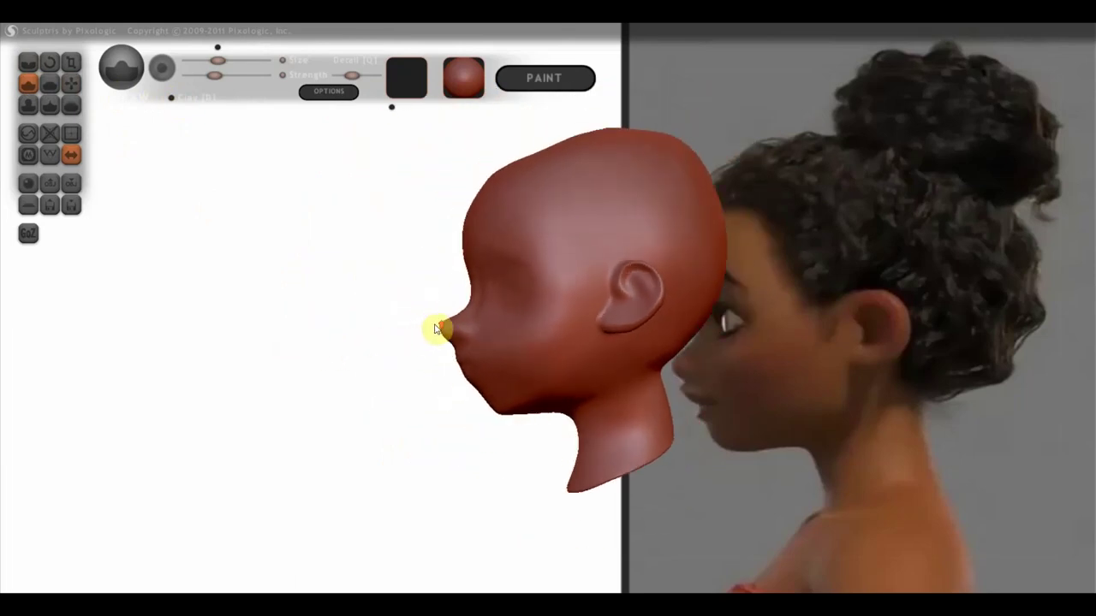
scroll(450, 324, "up", 2)
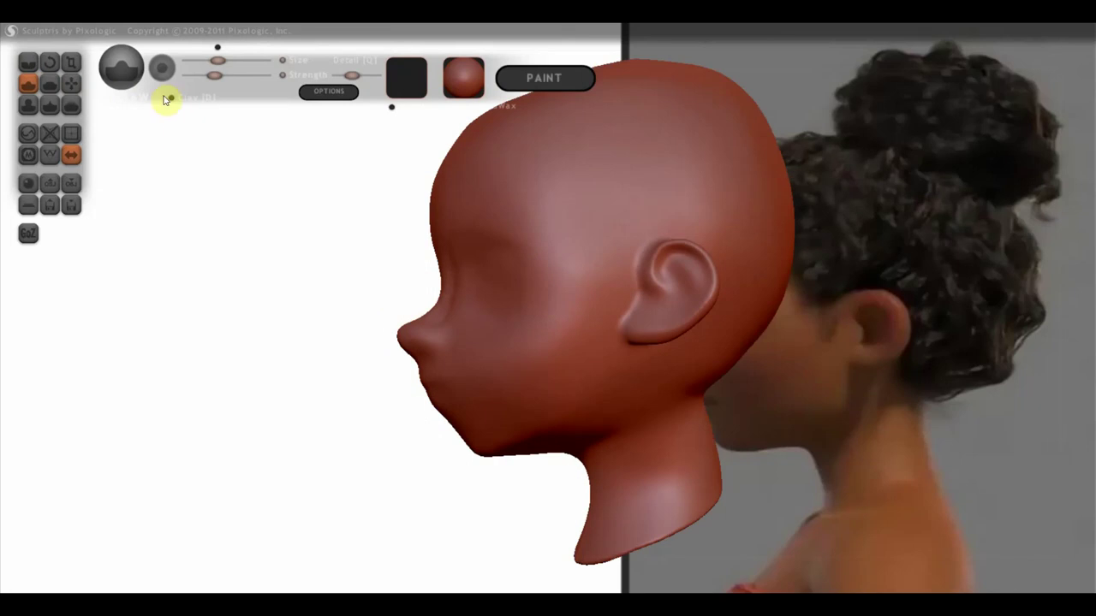
Select Grab with a smaller brush and shift the head beside the profile reference
left_click(71, 83)
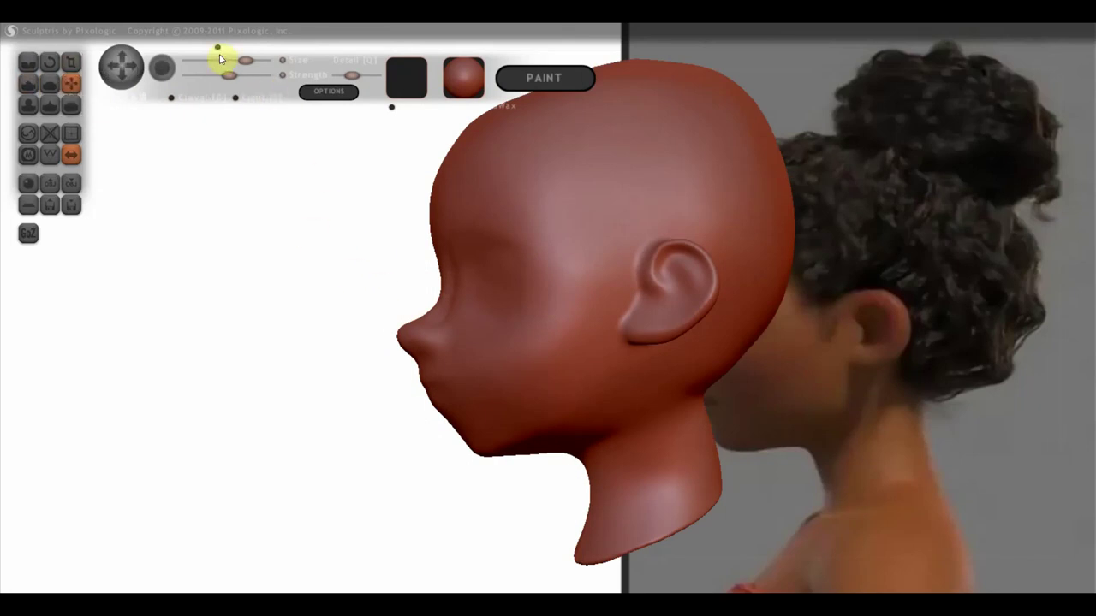
left_click_drag(246, 60, 219, 60)
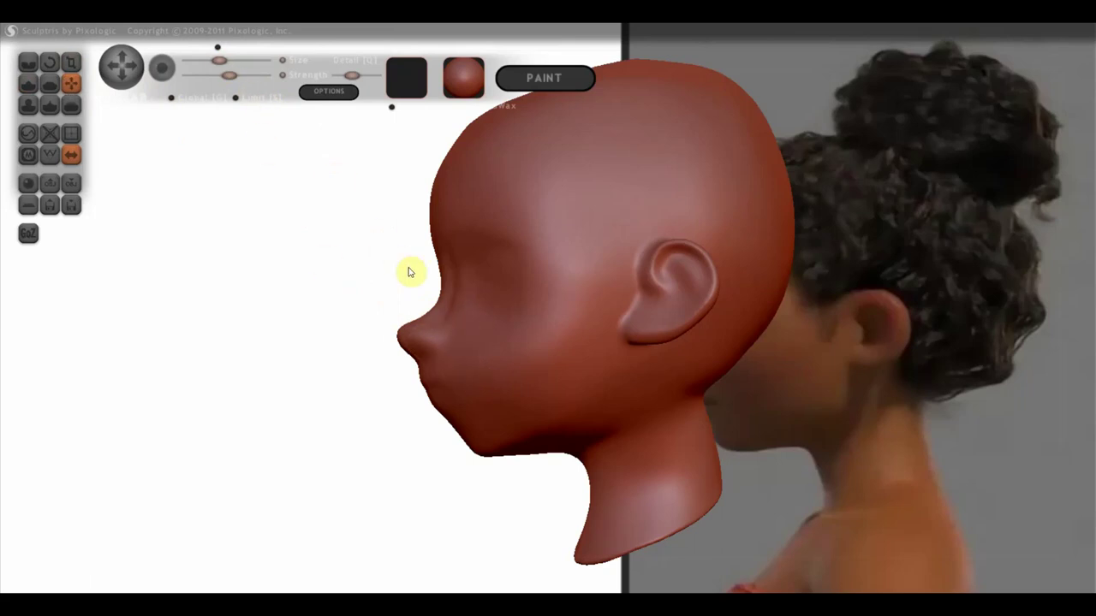
scroll(443, 306, "up", 2, "ctrl")
scroll(443, 306, "down", 2, "ctrl")
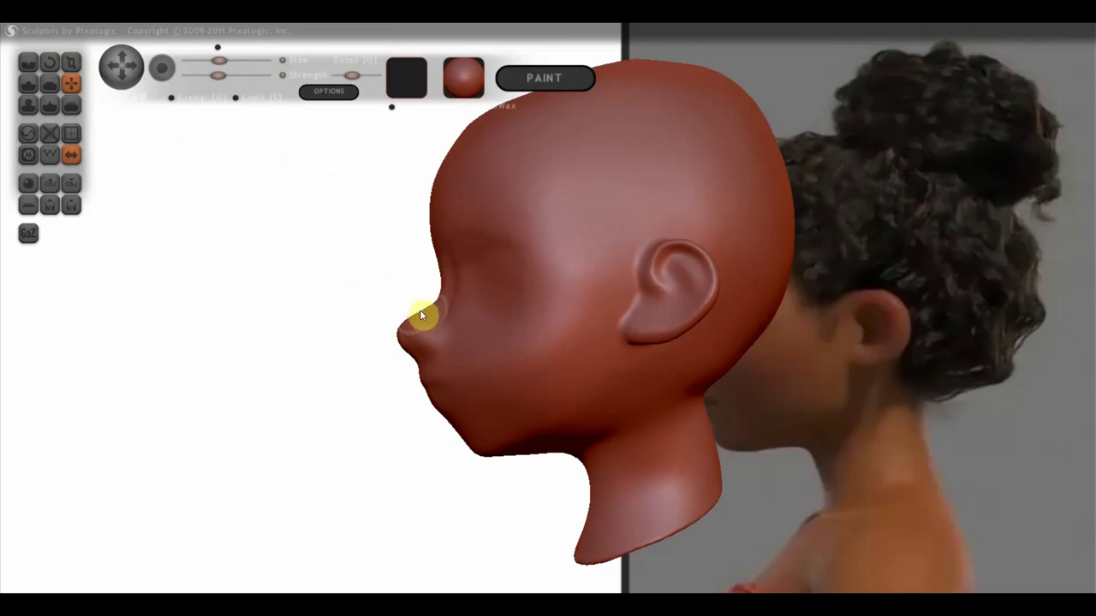
scroll(419, 316, "down", 3)
scroll(420, 315, "down", 3)
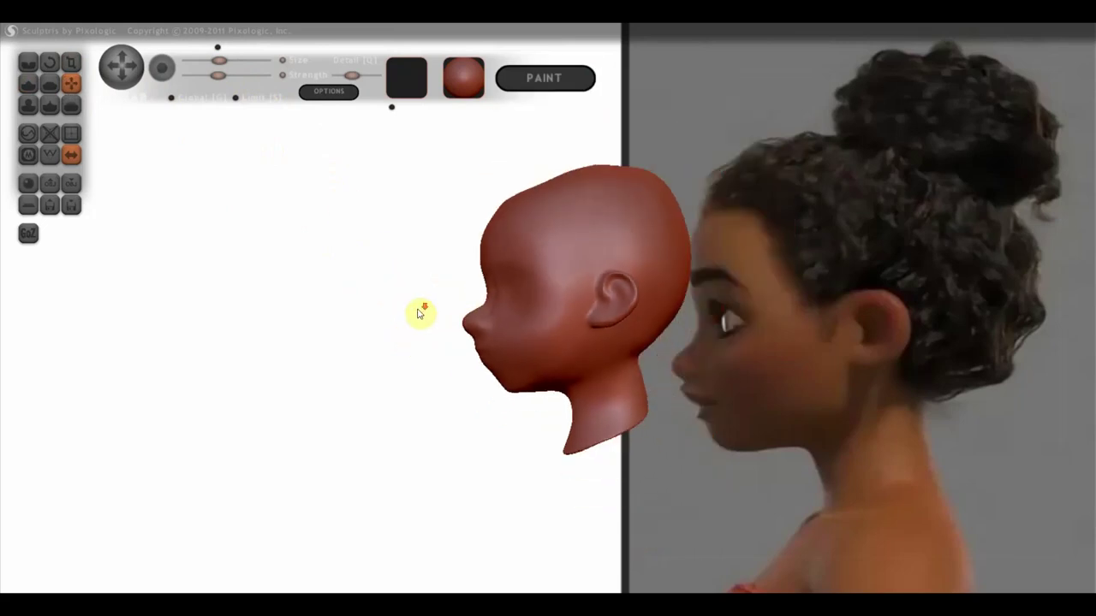
left_click_drag(428, 306, 373, 336, "alt")
scroll(399, 317, "up", 2)
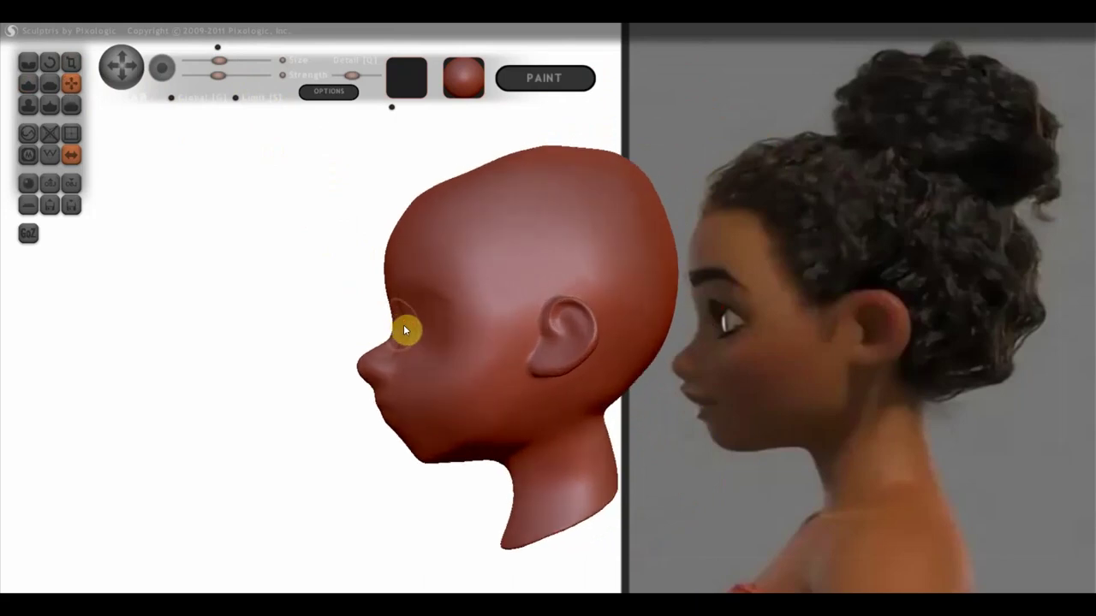
scroll(398, 309, "down", 2)
scroll(421, 289, "down", 1)
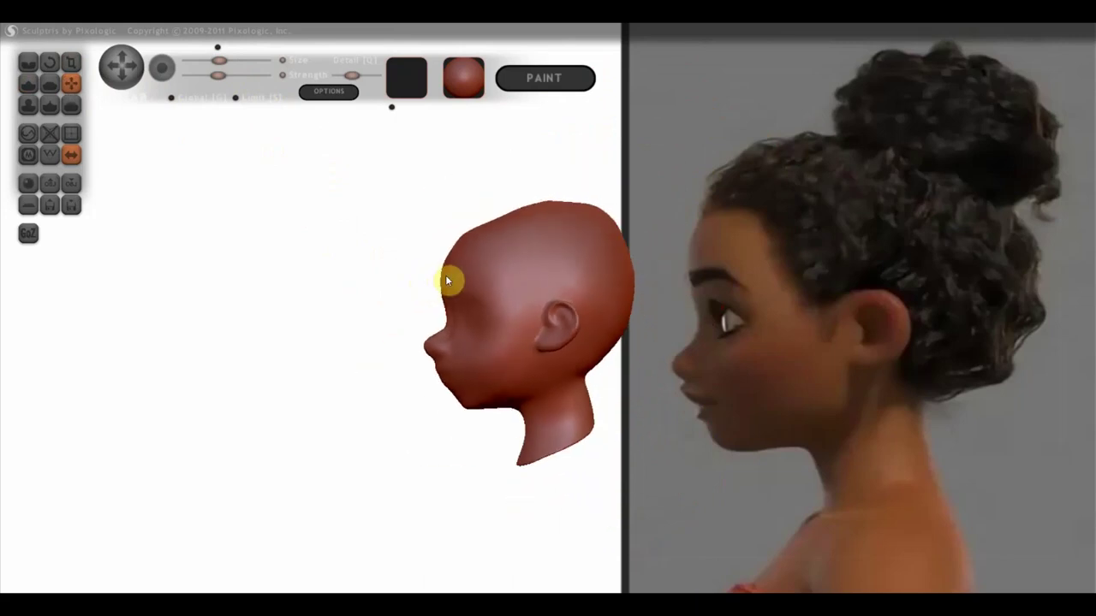
Enlarge the brush and position a front view of the head next to the reference image
left_click_drag(219, 60, 231, 60)
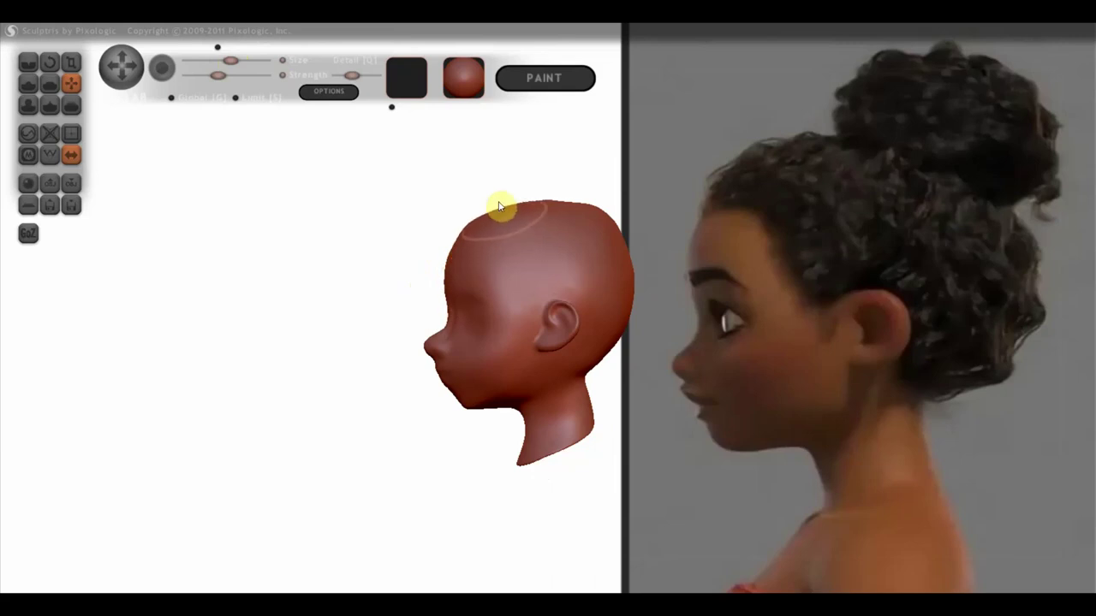
mouse_move(497, 230)
right_mouse_down()
mouse_move(663, 229)
mouse_move(501, 247)
mouse_move(533, 251)
right_mouse_up()
scroll(534, 252, "up", 2)
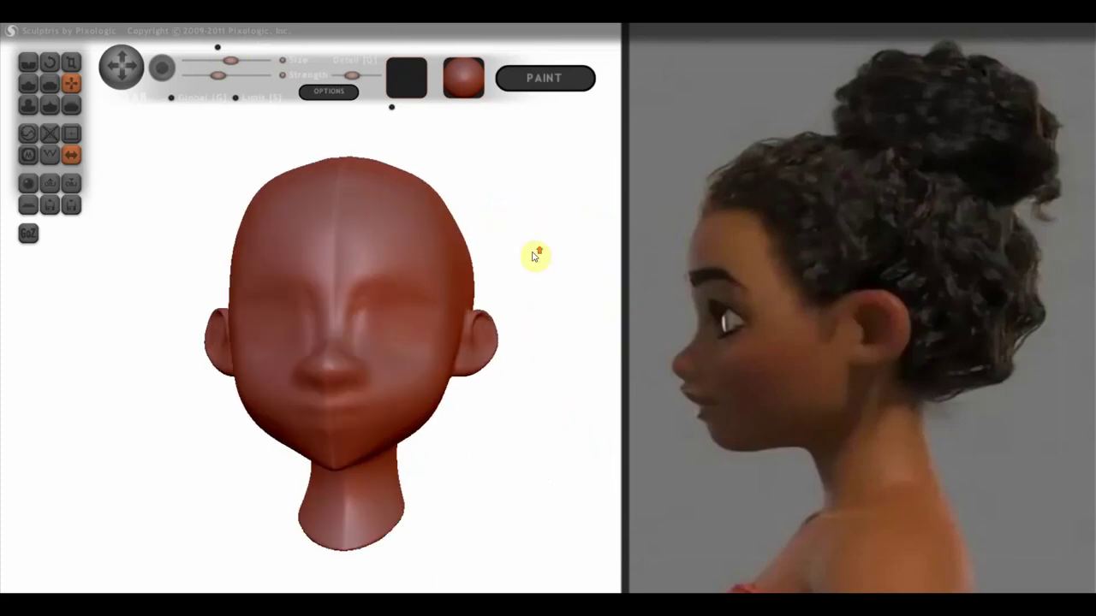
scroll(533, 252, "up", 2)
right_click_drag(609, 245, 667, 237, "alt")
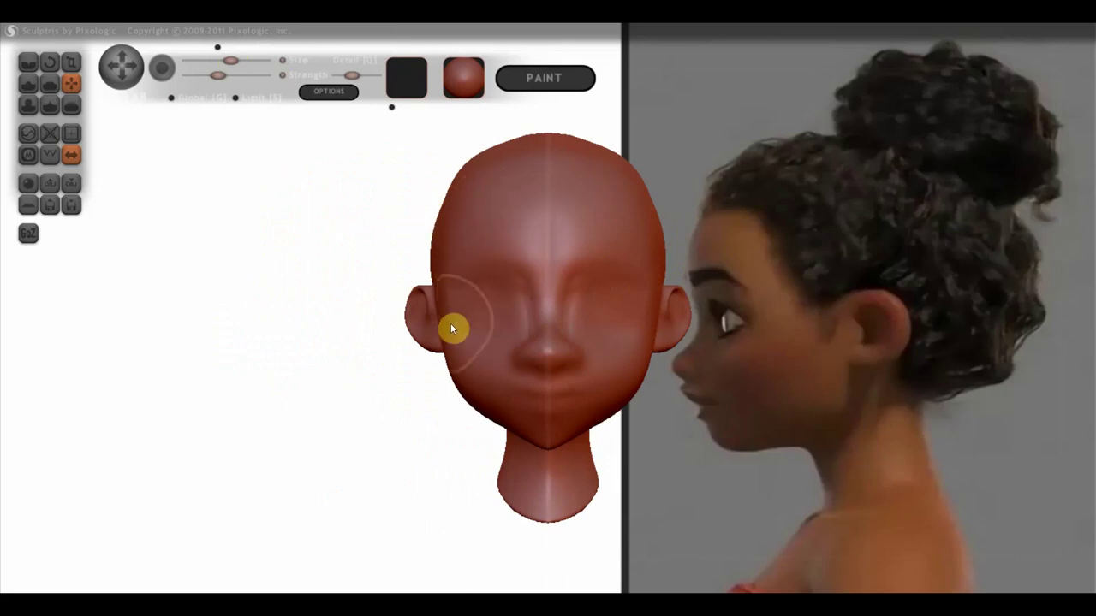
right_click_drag(459, 323, 457, 314)
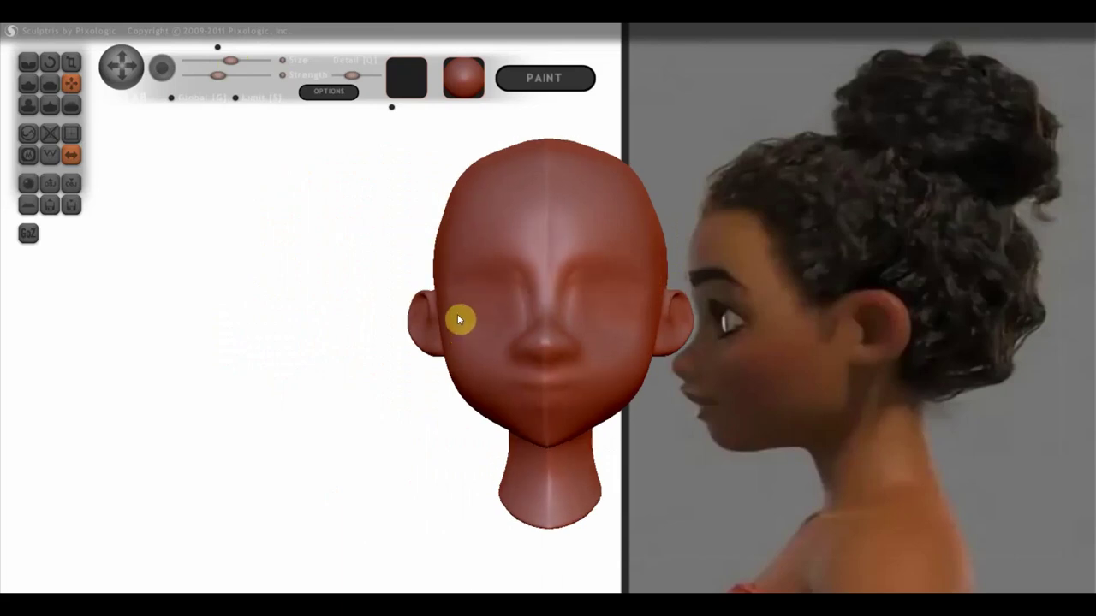
With the Draw brush, carve a horizontal mouth line across the lower face
left_click(31, 68)
mouse_move(696, 343)
right_mouse_down("alt")
mouse_move(580, 325)
mouse_move(599, 350)
mouse_move(624, 351)
right_mouse_up("alt")
scroll(575, 333, "up", 3)
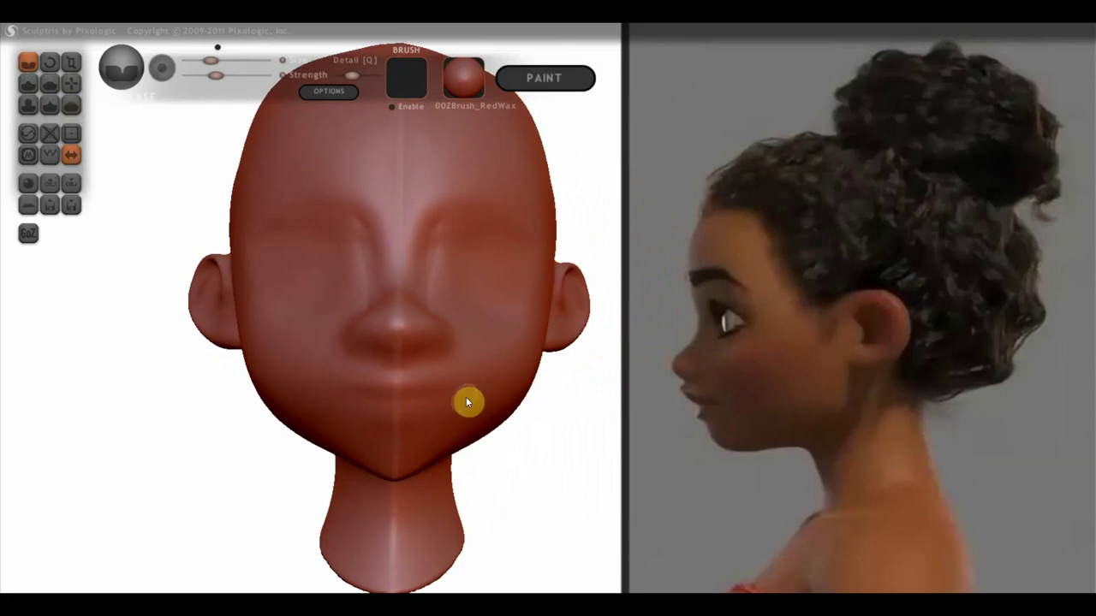
left_click_drag(357, 400, 449, 399)
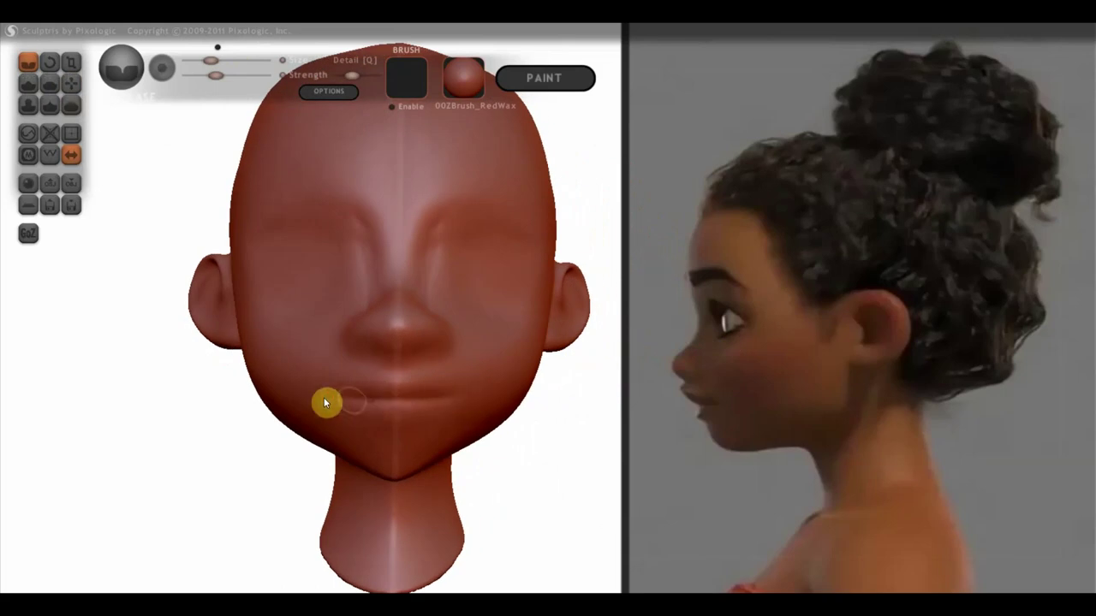
Using a smaller brush, deepen and rework the lip crease along the mouth line
left_click(29, 83)
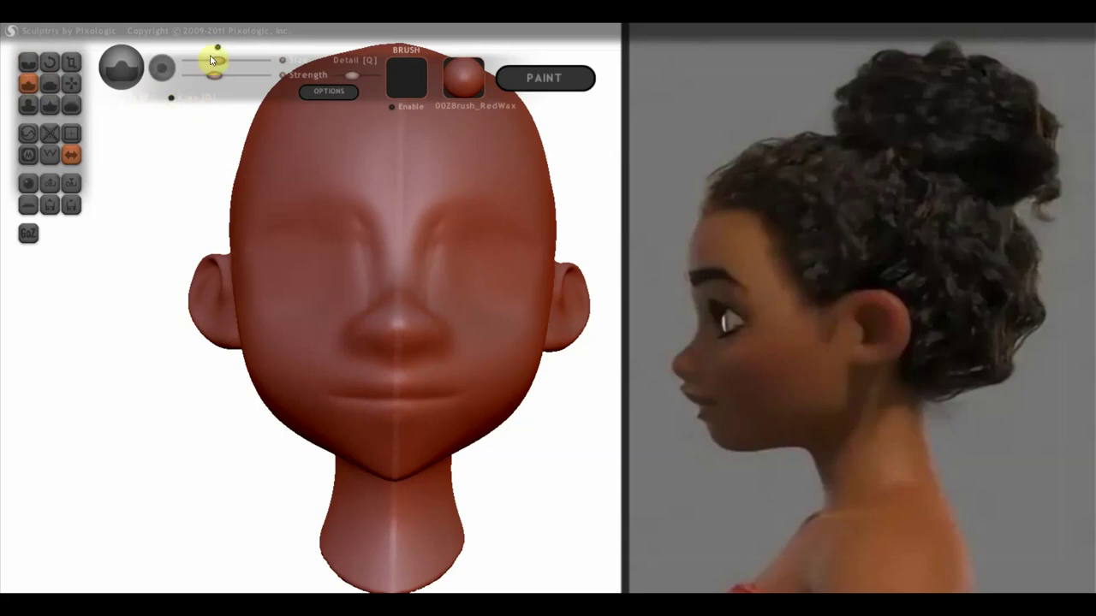
left_click_drag(217, 60, 210, 60)
mouse_move(338, 244)
right_mouse_down()
mouse_move(420, 303)
mouse_move(740, 272)
mouse_move(714, 272)
right_mouse_up()
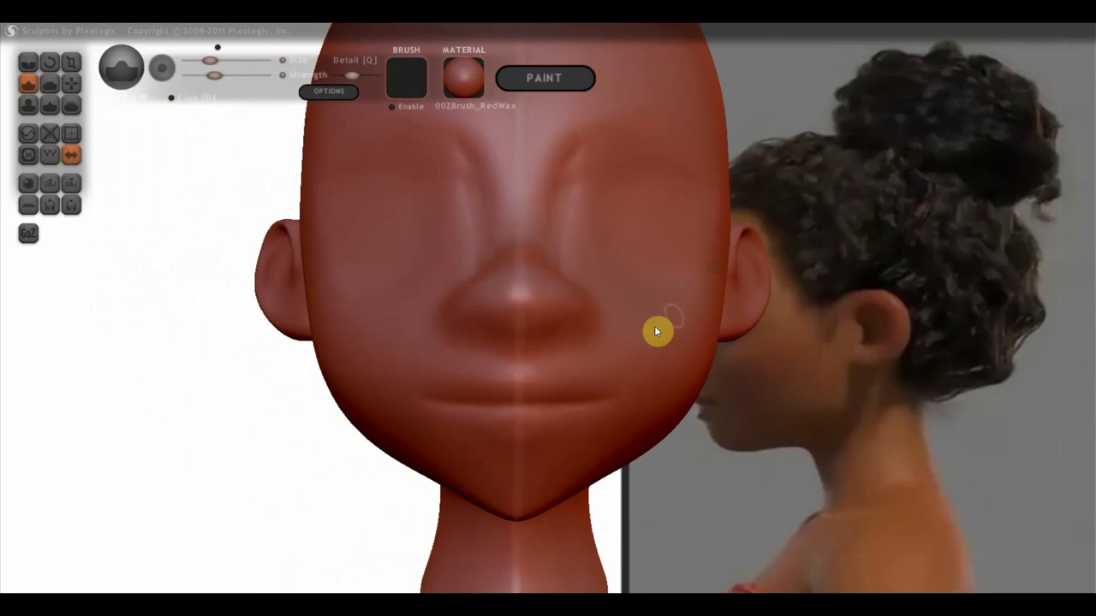
left_click_drag(613, 390, 454, 396)
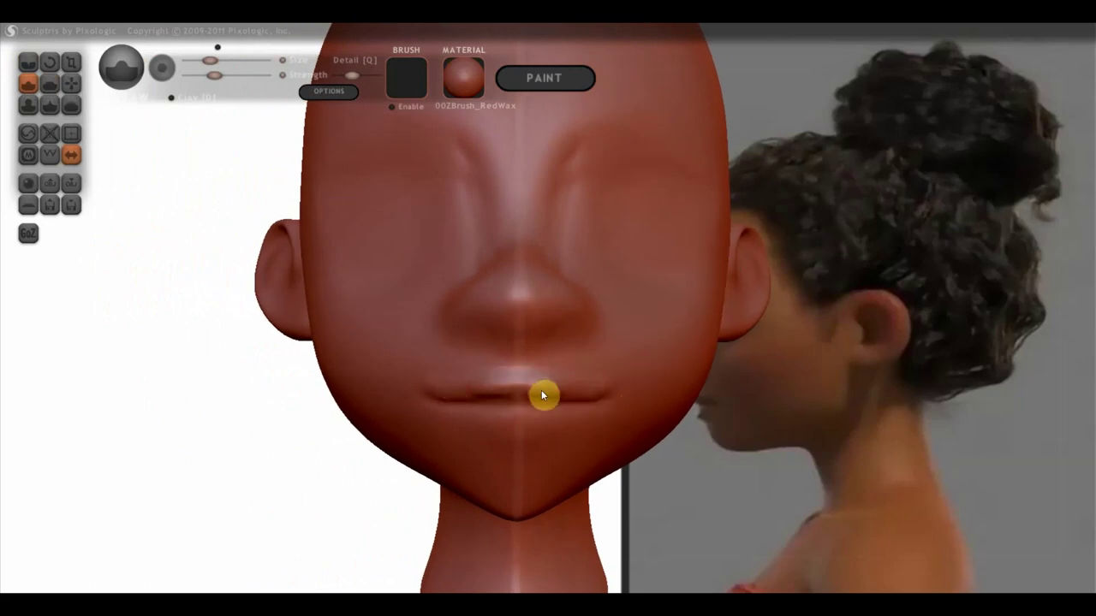
right_click_drag(543, 396, 555, 362)
left_click_drag(589, 394, 504, 384)
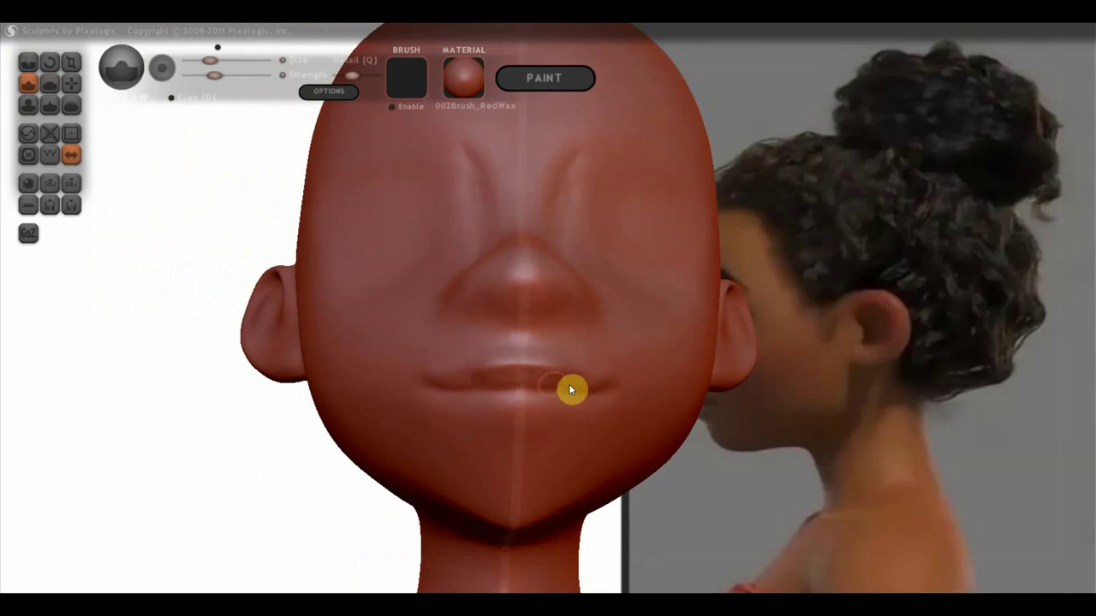
mouse_move(571, 389)
left_mouse_down()
mouse_move(433, 396)
mouse_move(517, 389)
left_mouse_up()
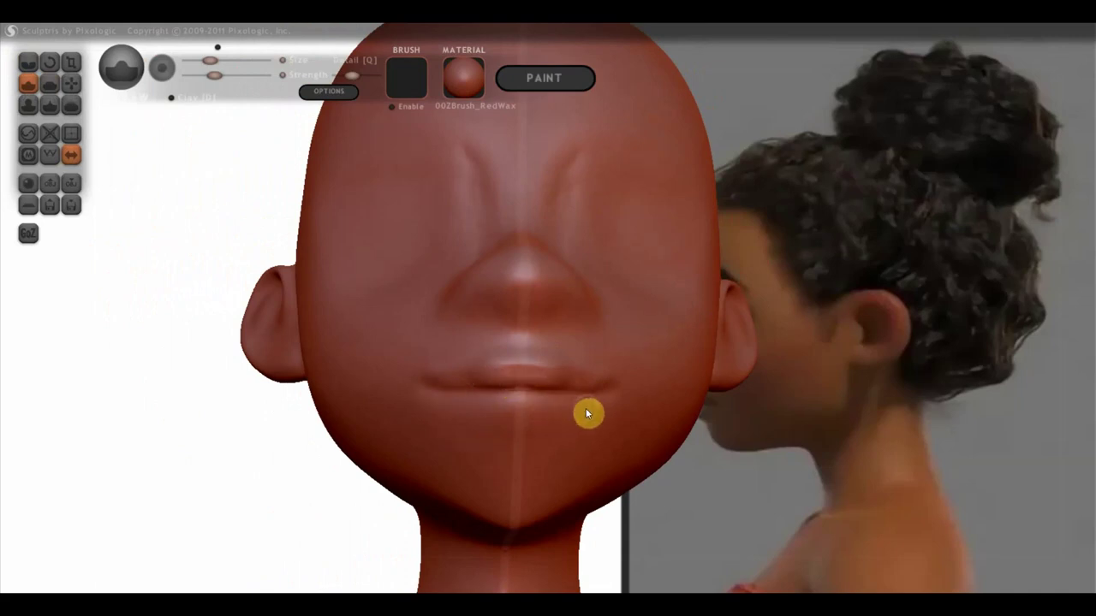
scroll(585, 410, "down", 3)
right_click_drag(573, 416, 563, 403)
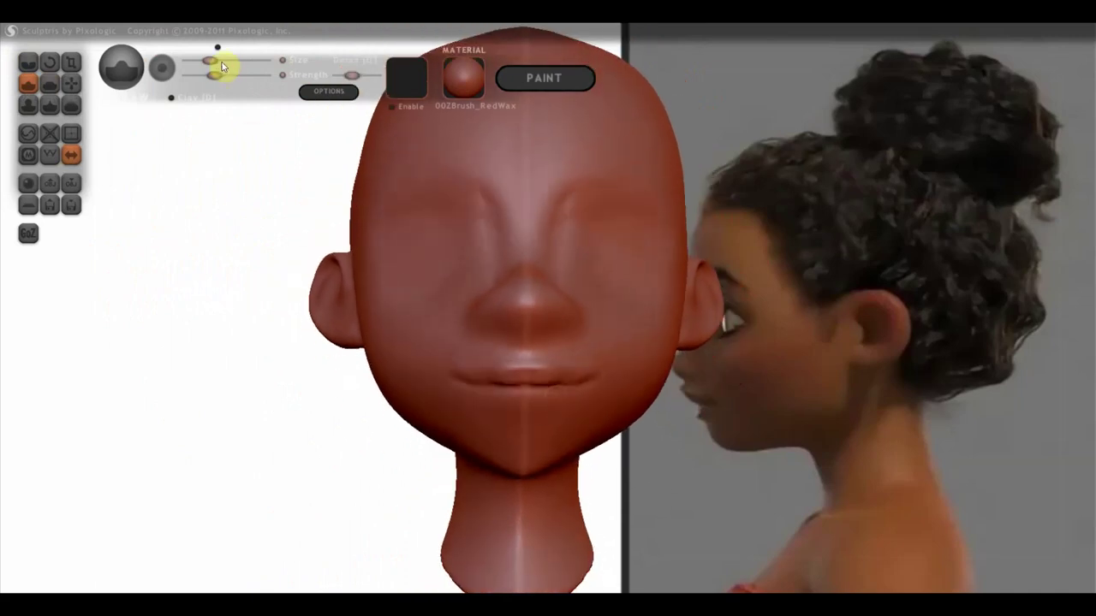
Slightly enlarge the brush and refine the lip shape after checking the side
left_click_drag(210, 60, 217, 60)
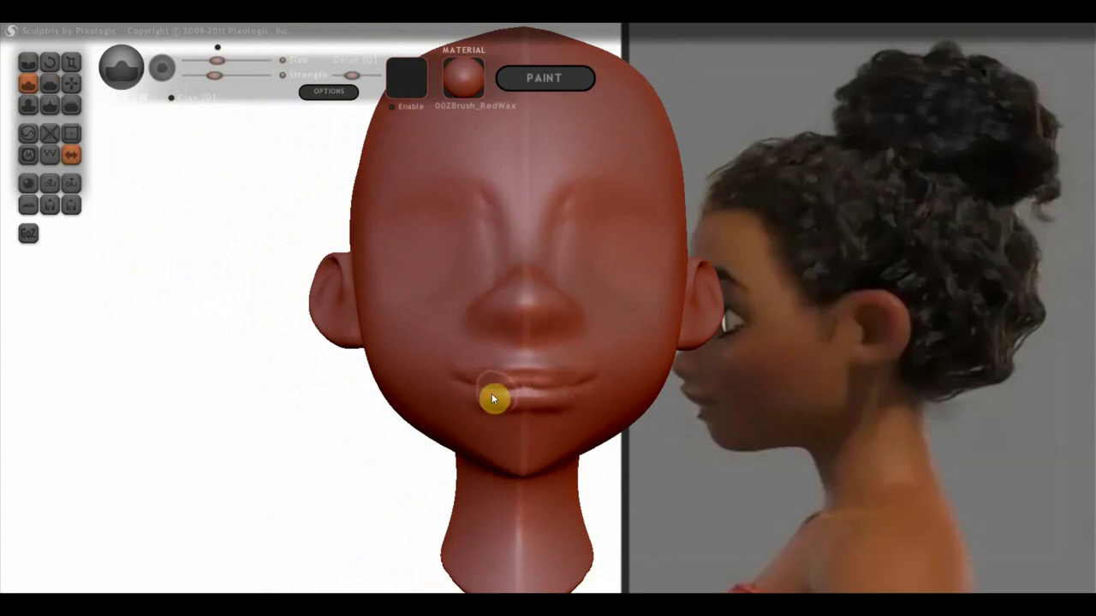
mouse_move(547, 396)
right_mouse_down()
mouse_move(581, 393)
mouse_move(547, 387)
mouse_move(567, 395)
right_mouse_up()
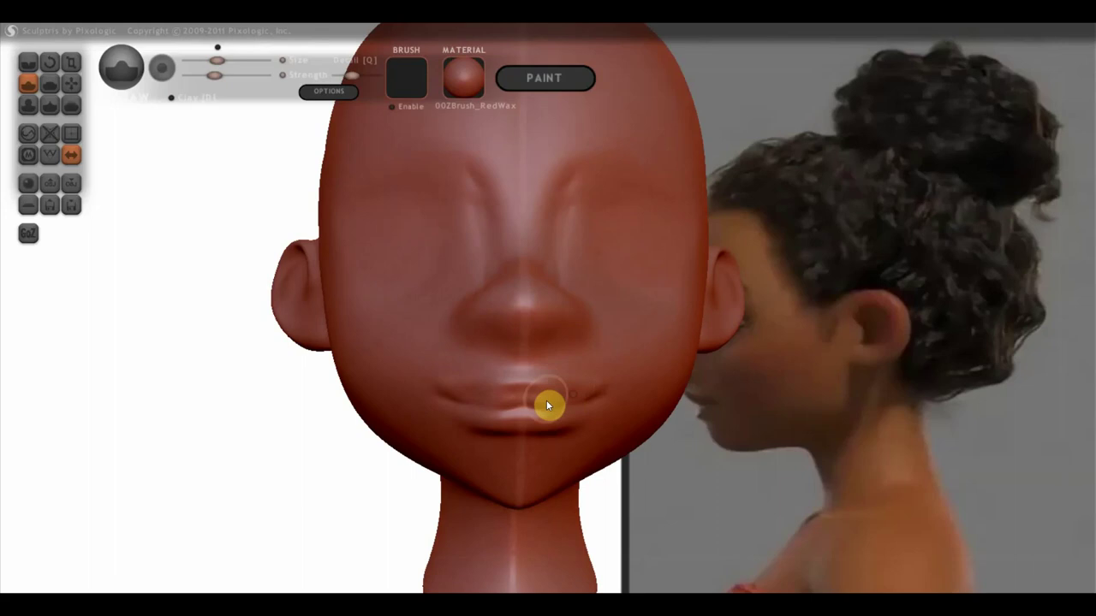
left_click_drag(440, 399, 482, 377)
left_click(28, 62)
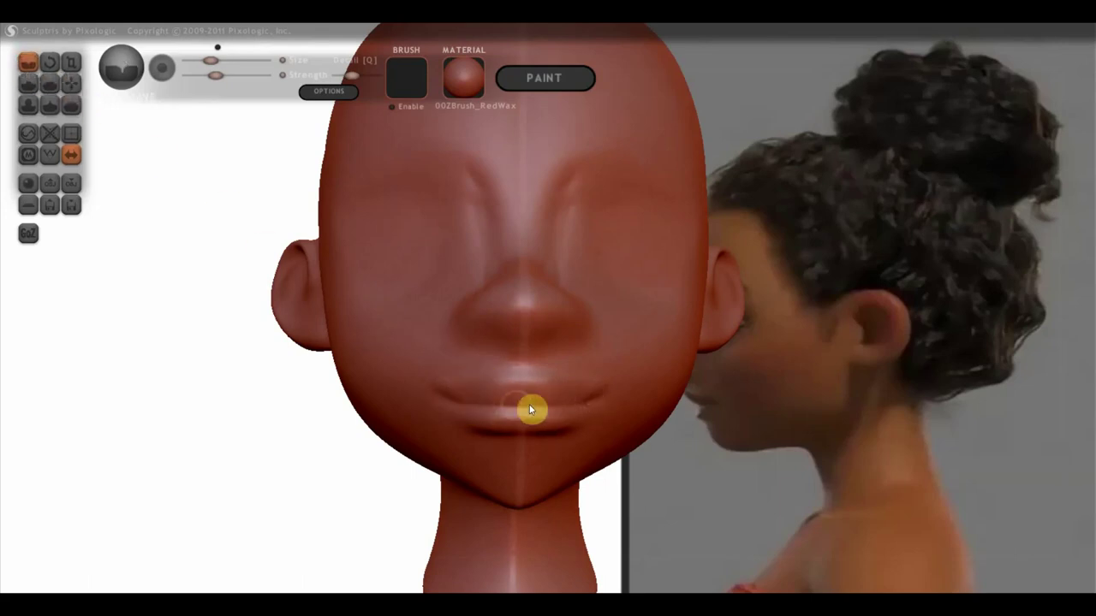
Flatten the surface along the lip line, viewing the mouth from below
left_click(49, 83)
right_click_drag(507, 417, 506, 376)
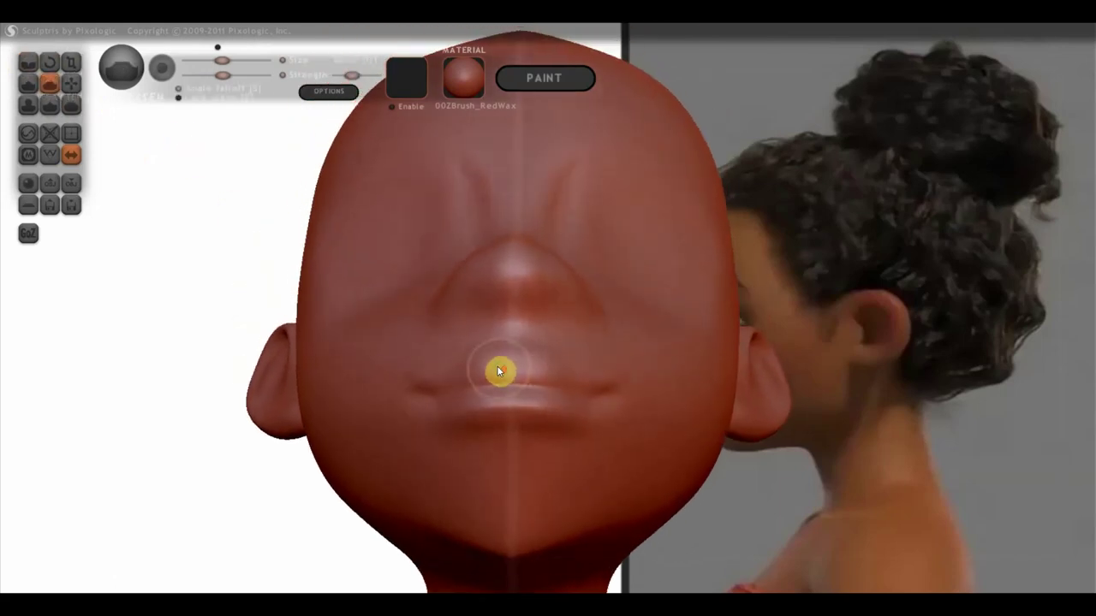
scroll(503, 383, "up", 4)
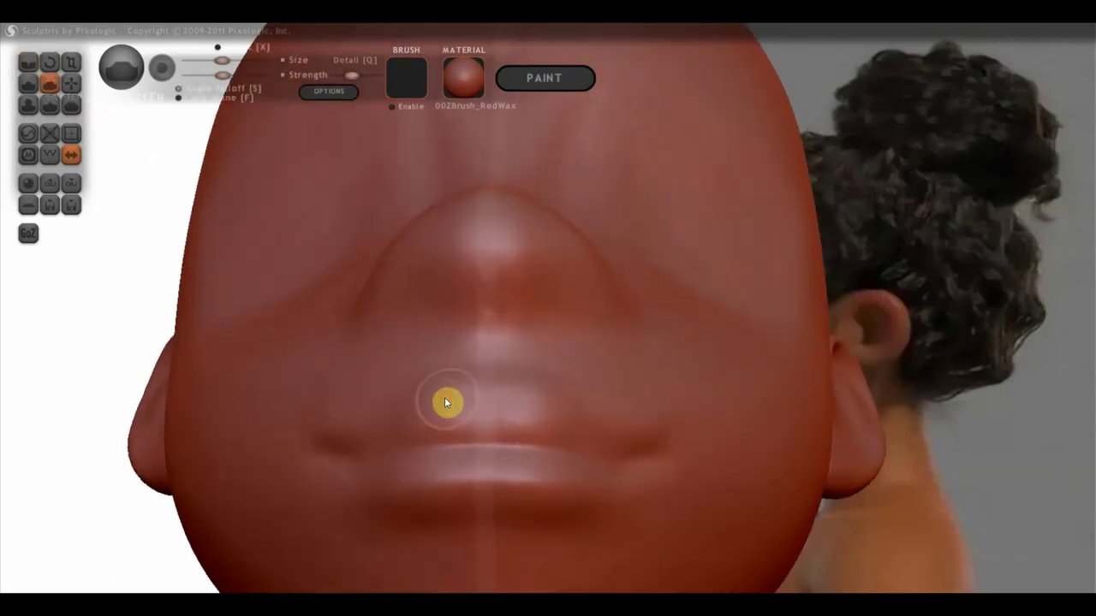
left_click_drag(430, 404, 608, 434)
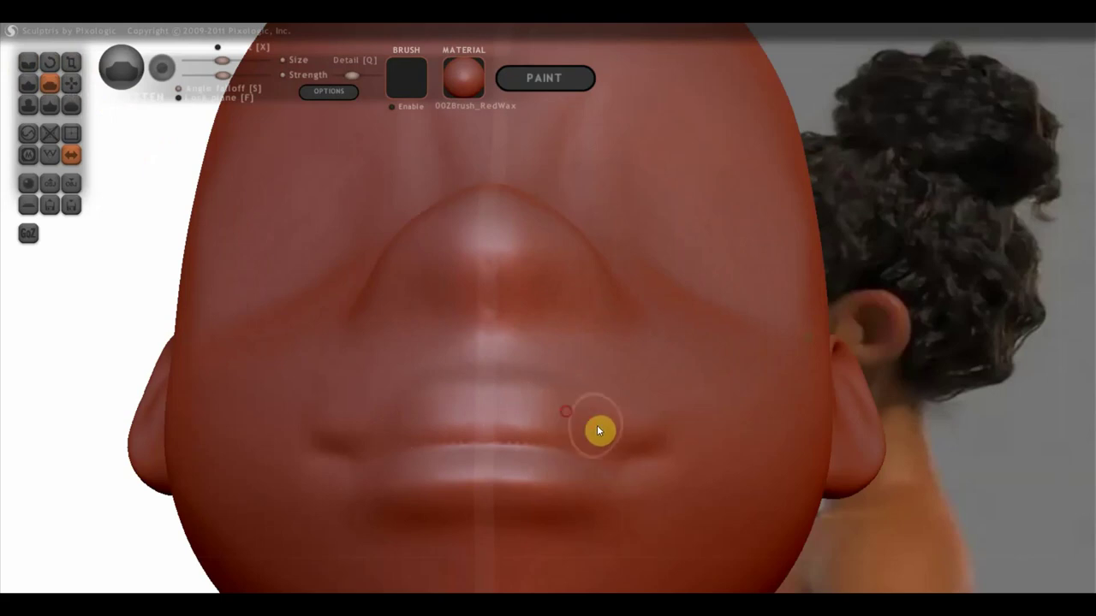
right_click_drag(543, 418, 567, 510)
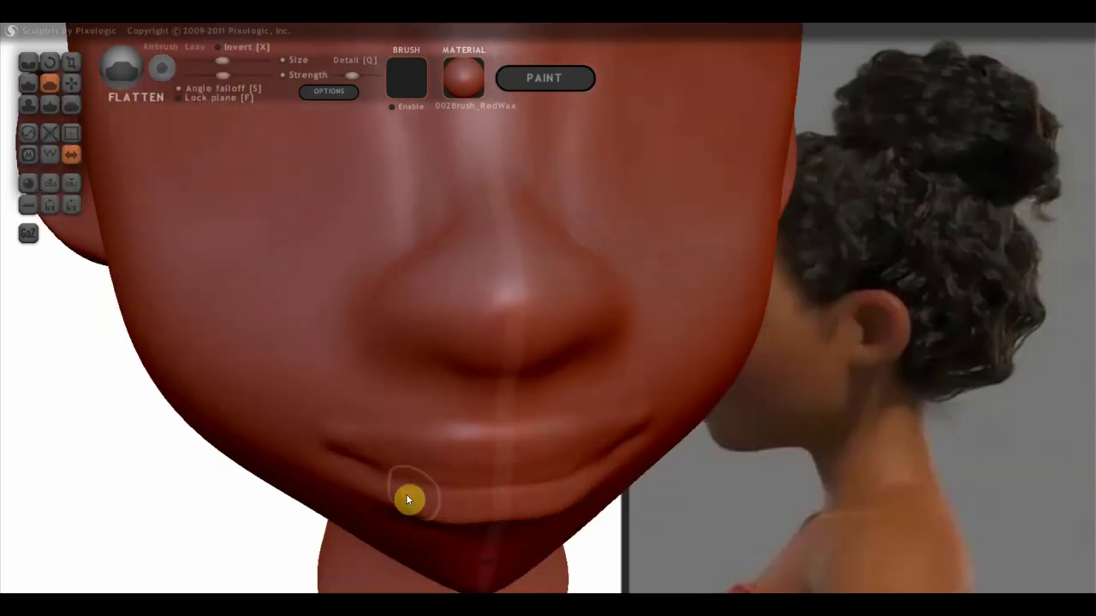
mouse_move(409, 499)
right_mouse_down()
mouse_move(485, 474)
mouse_move(443, 426)
right_mouse_up()
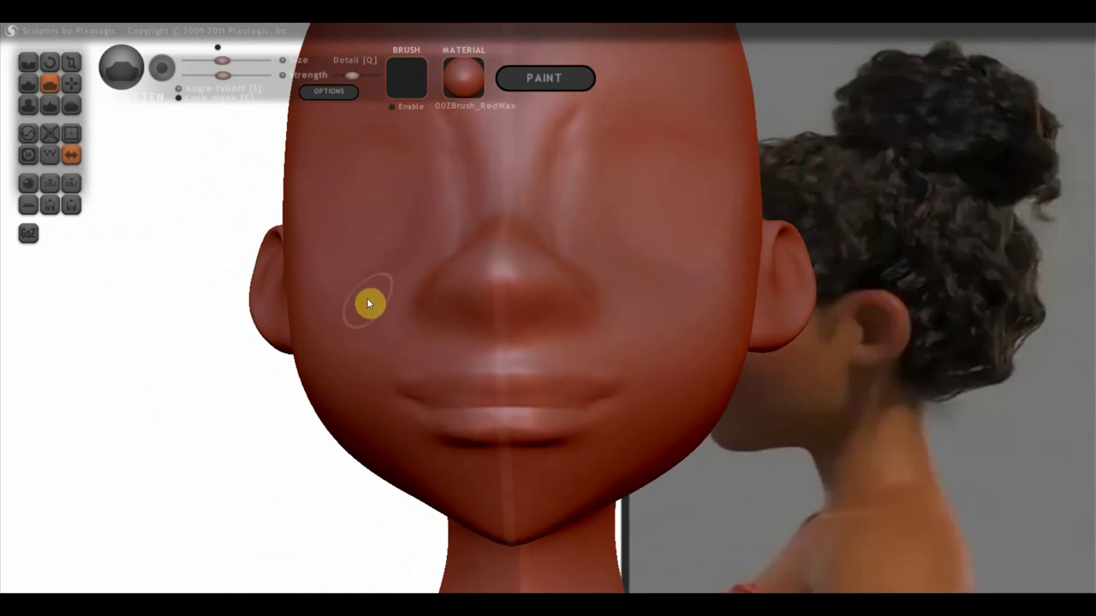
right_click_drag(367, 298, 398, 330)
With Grab, pull the lower lip outward in side profile to match the reference
left_click(73, 82)
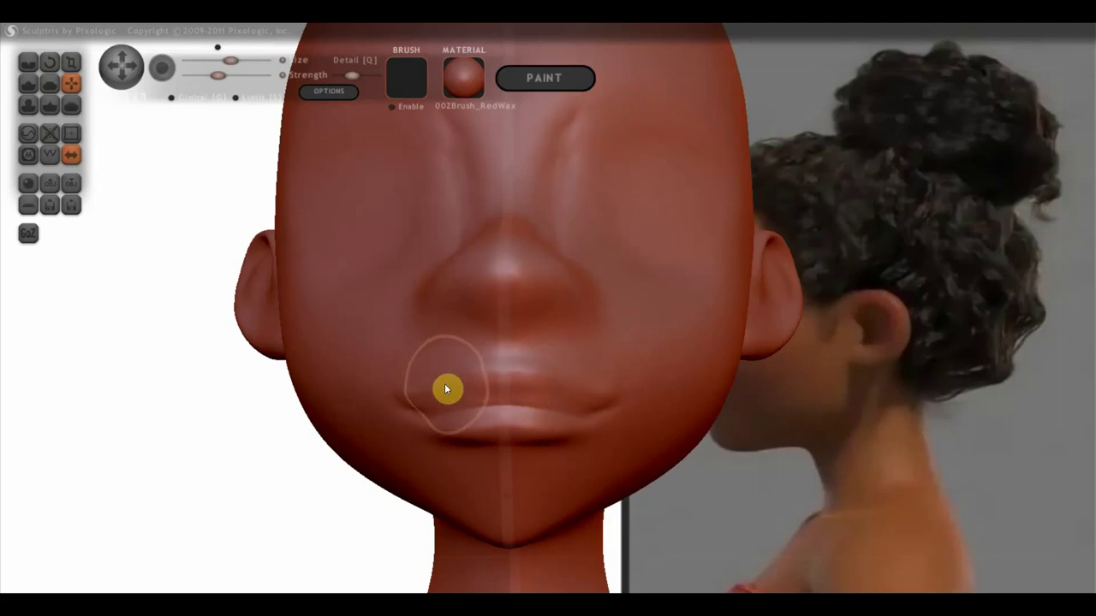
scroll(479, 381, "up", 2)
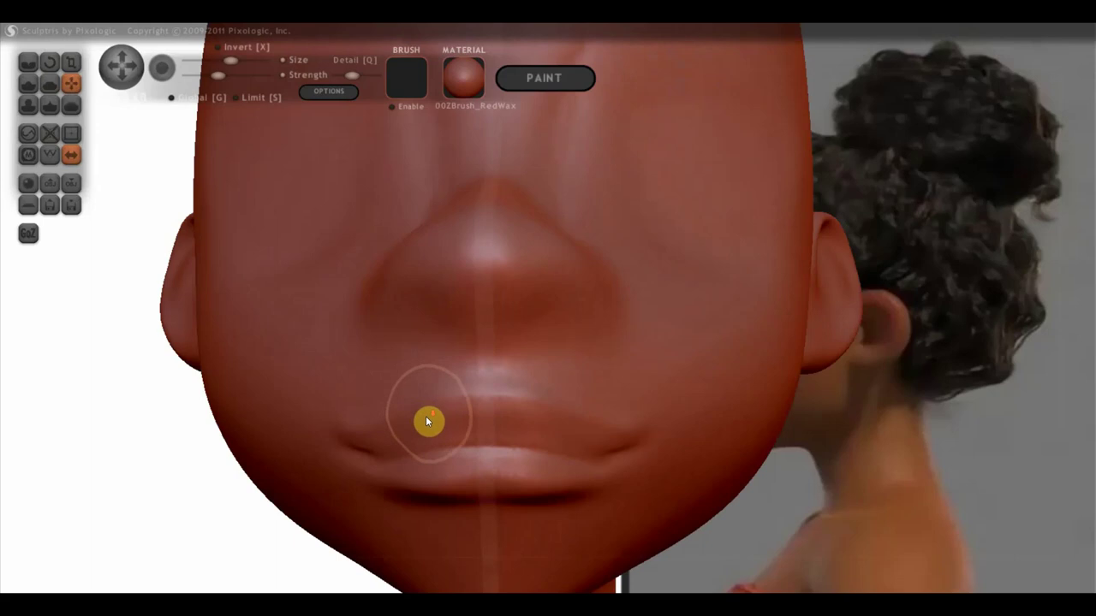
scroll(425, 416, "down", 2)
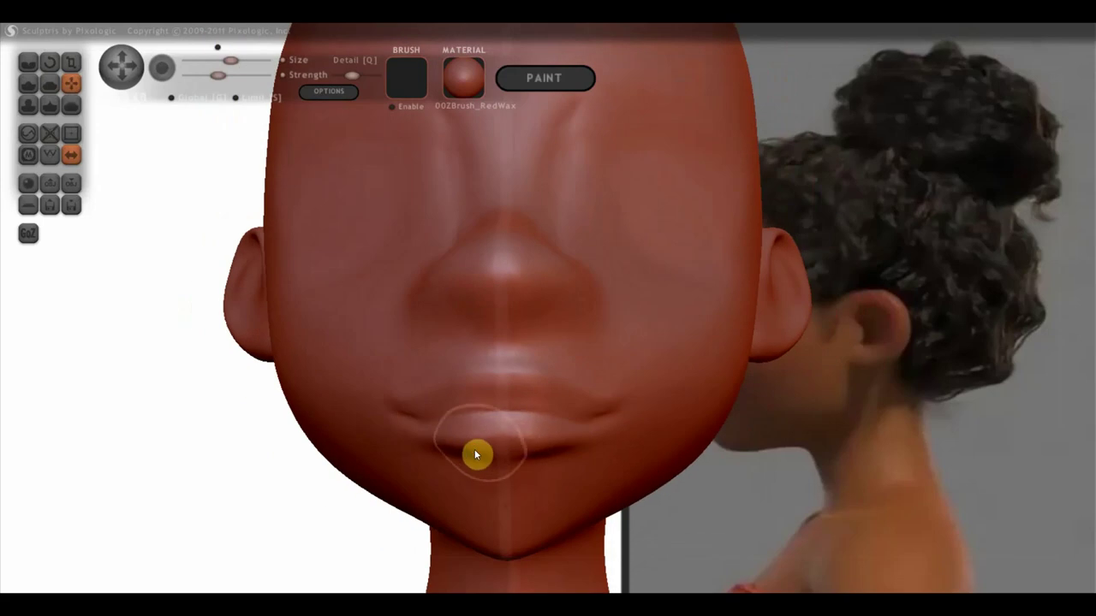
mouse_move(472, 455)
right_mouse_down()
mouse_move(650, 454)
mouse_move(646, 435)
right_mouse_up()
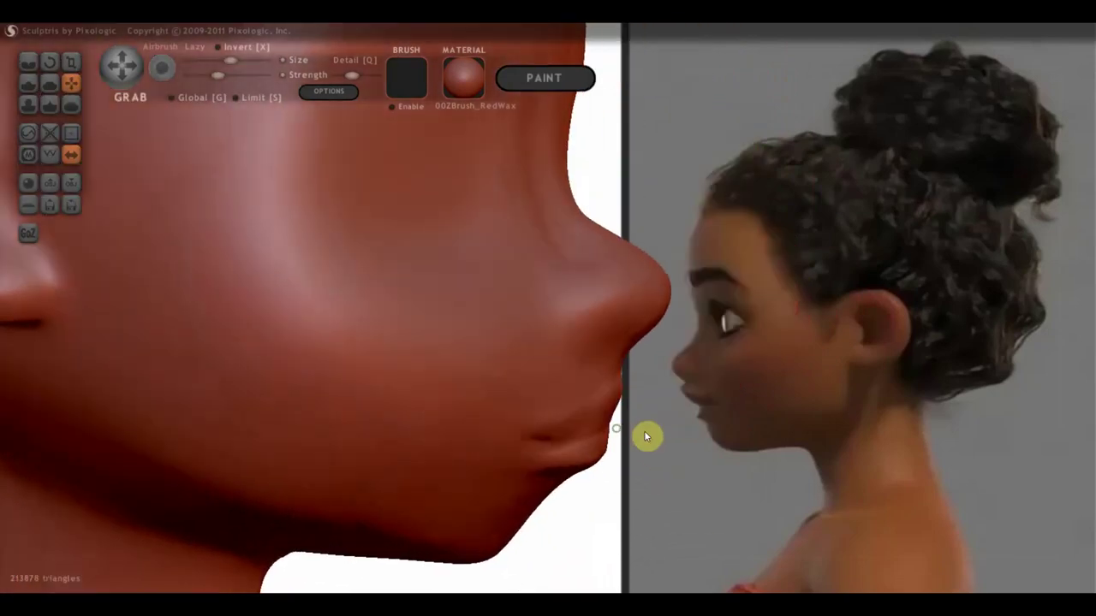
left_click_drag(615, 412, 646, 414)
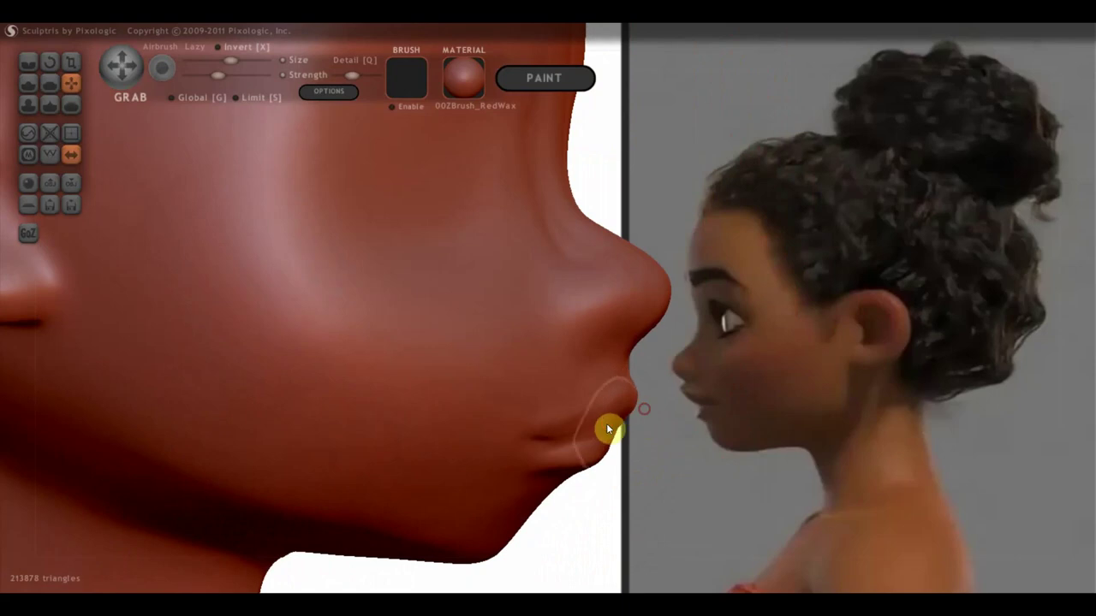
Reshape the upper lip and pull it forward in profile beneath the nose
mouse_move(616, 424)
right_mouse_down()
mouse_move(579, 397)
mouse_move(428, 391)
mouse_move(465, 386)
mouse_move(457, 399)
right_mouse_up()
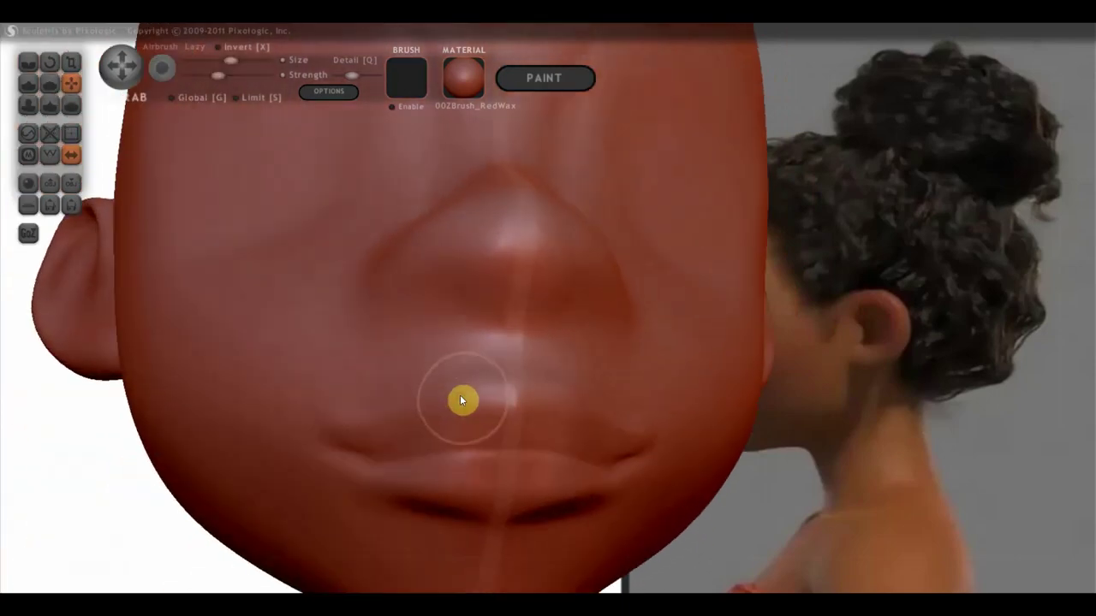
mouse_move(457, 398)
left_mouse_down()
mouse_move(507, 390)
mouse_move(431, 411)
mouse_move(420, 399)
mouse_move(415, 418)
left_mouse_up()
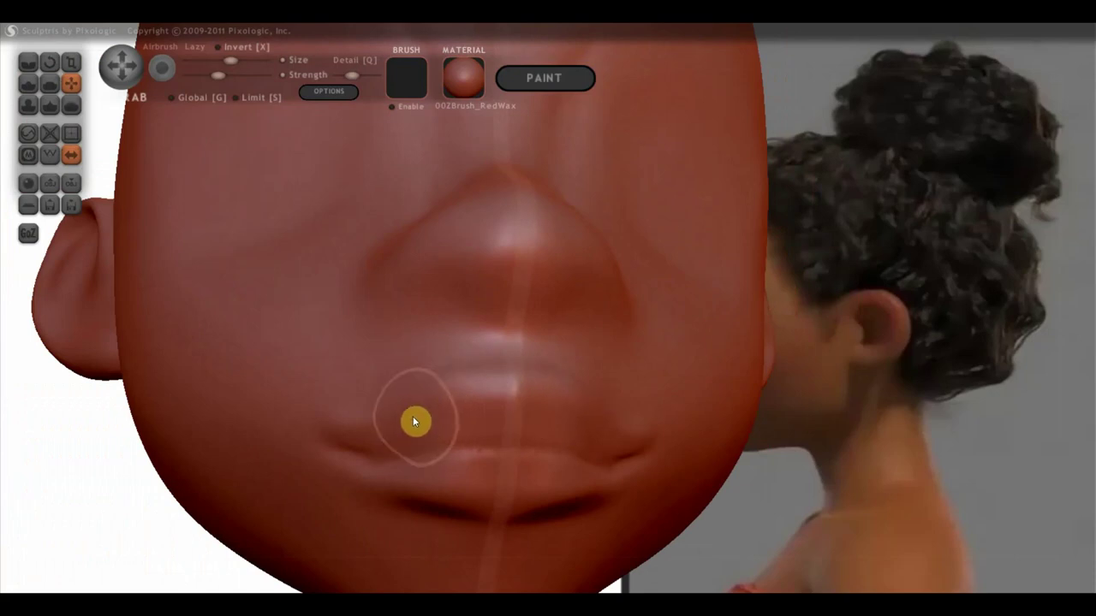
mouse_move(409, 413)
right_mouse_down()
mouse_move(563, 497)
mouse_move(635, 469)
right_mouse_up()
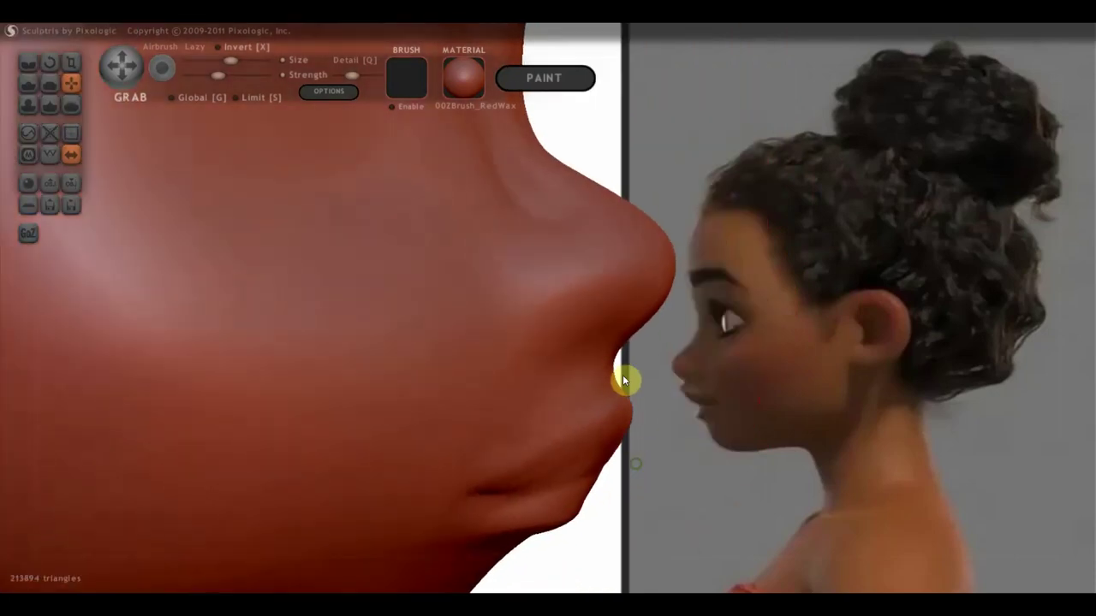
right_click_drag(616, 366, 602, 360)
left_click_drag(602, 358, 604, 384)
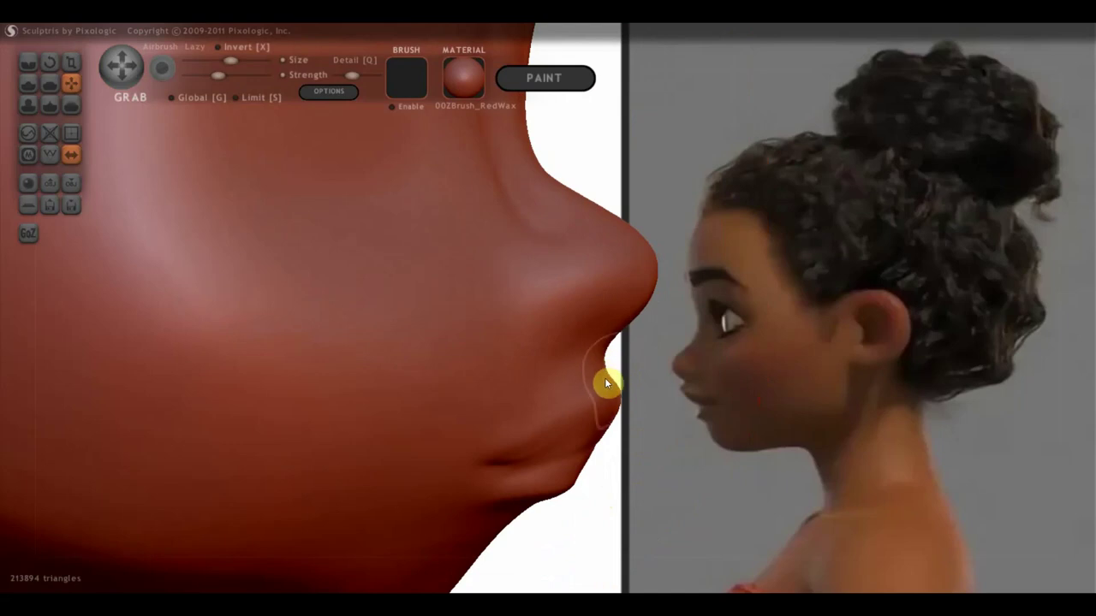
scroll(545, 381, "down", 3)
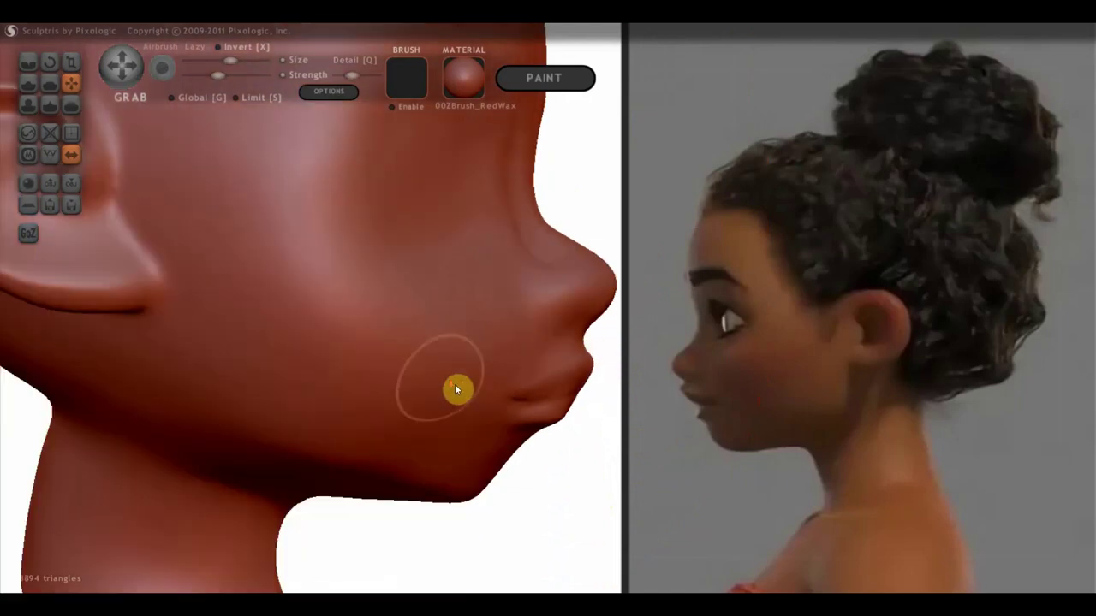
Crease a line from under the nose to the upper-lip corner, deepening it at the corner
left_click(29, 63)
mouse_move(448, 296)
right_mouse_down()
mouse_move(362, 303)
mouse_move(441, 291)
right_mouse_up()
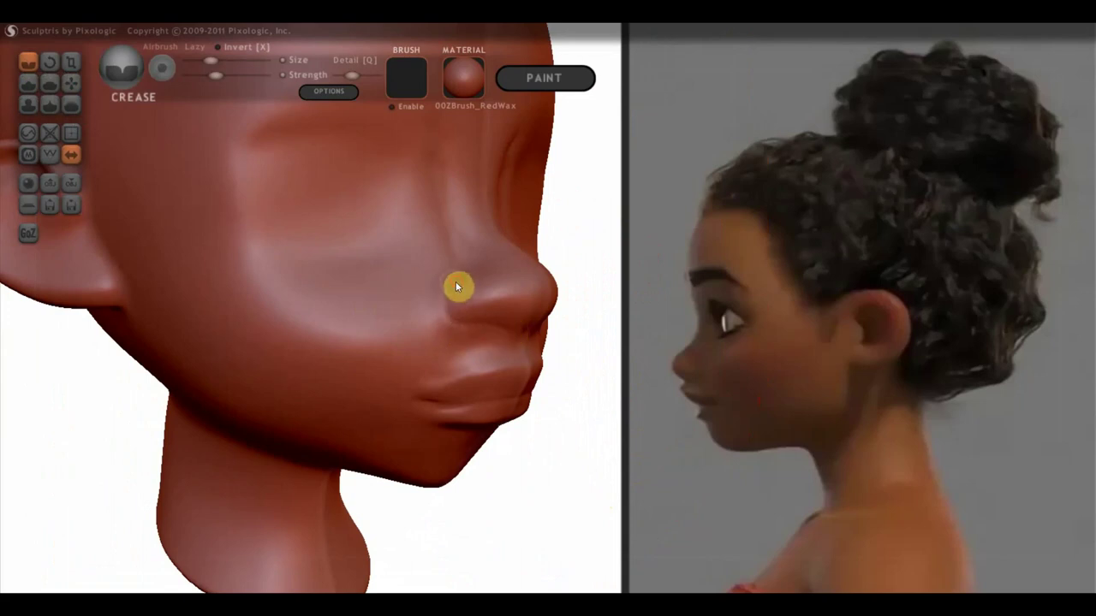
left_click_drag(401, 371, 441, 305)
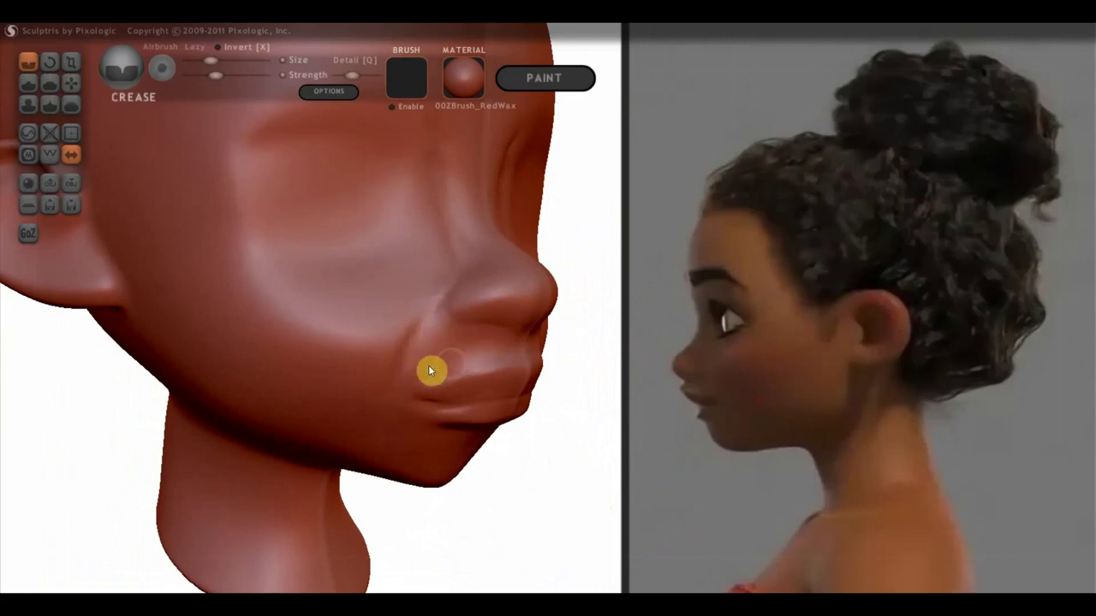
right_click_drag(435, 331, 450, 368)
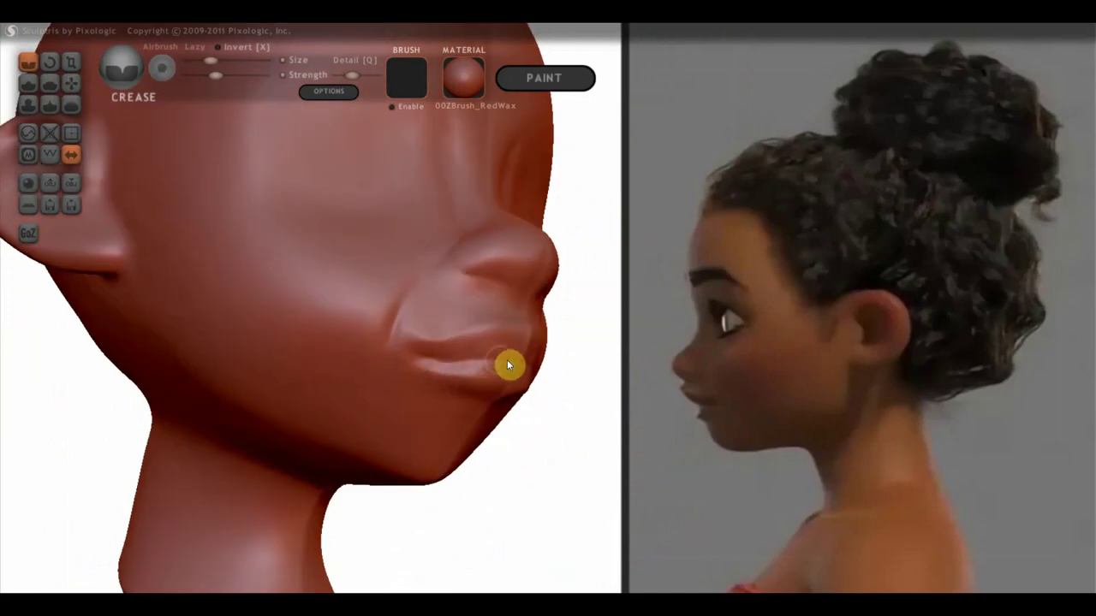
Flatten the lower lip from its left corner toward the centre, then check the profile
mouse_move(425, 351)
right_mouse_down()
mouse_move(453, 359)
mouse_move(337, 369)
mouse_move(393, 391)
right_mouse_up()
scroll(406, 385, "down", 2)
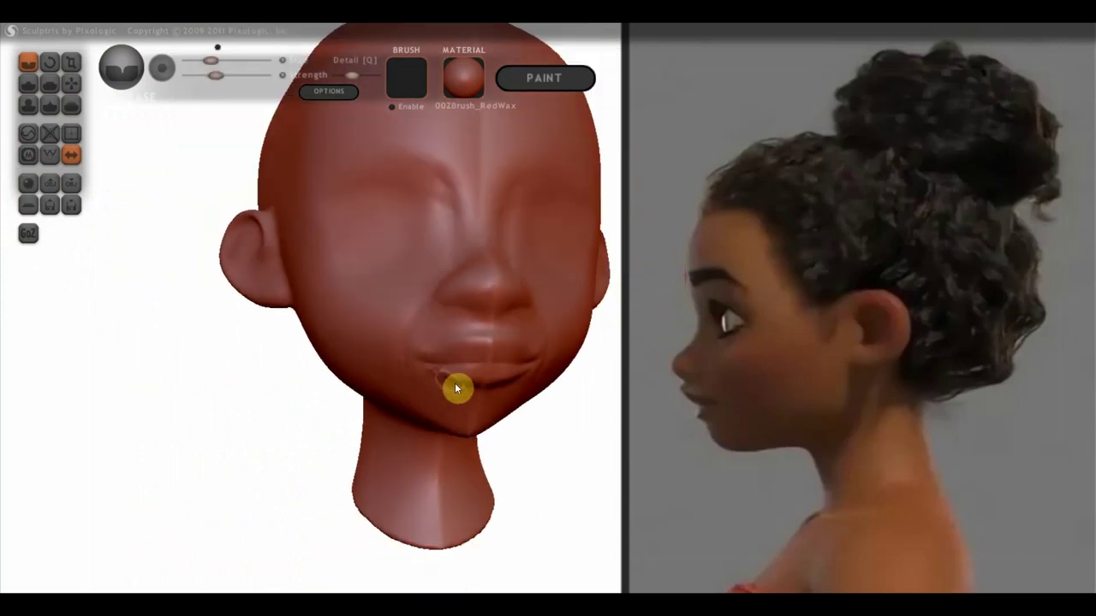
scroll(487, 386, "up", 2)
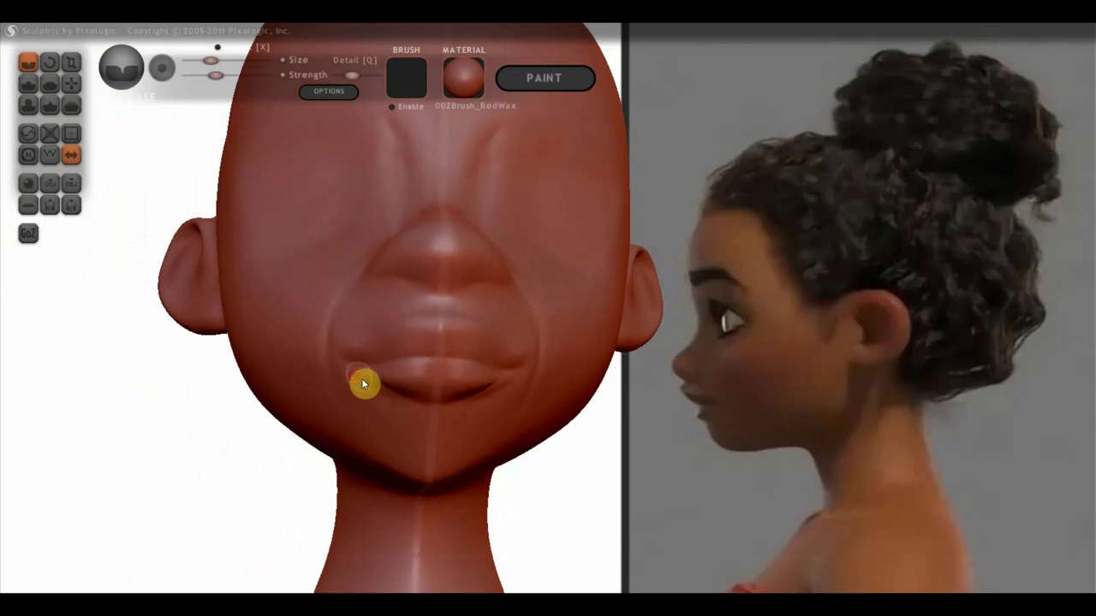
left_click(34, 89)
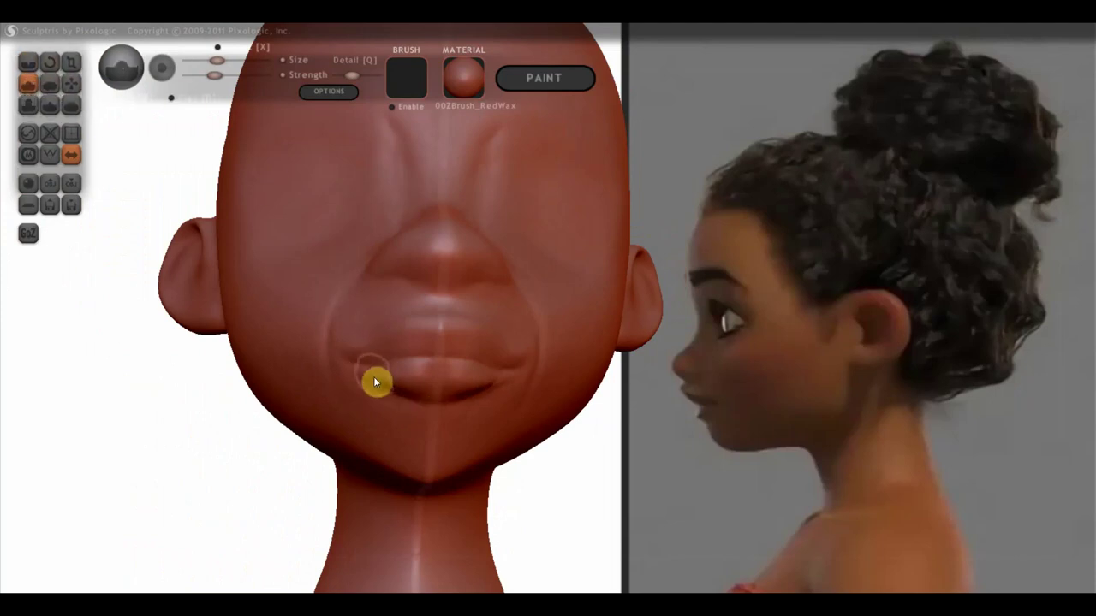
left_click_drag(375, 379, 434, 390)
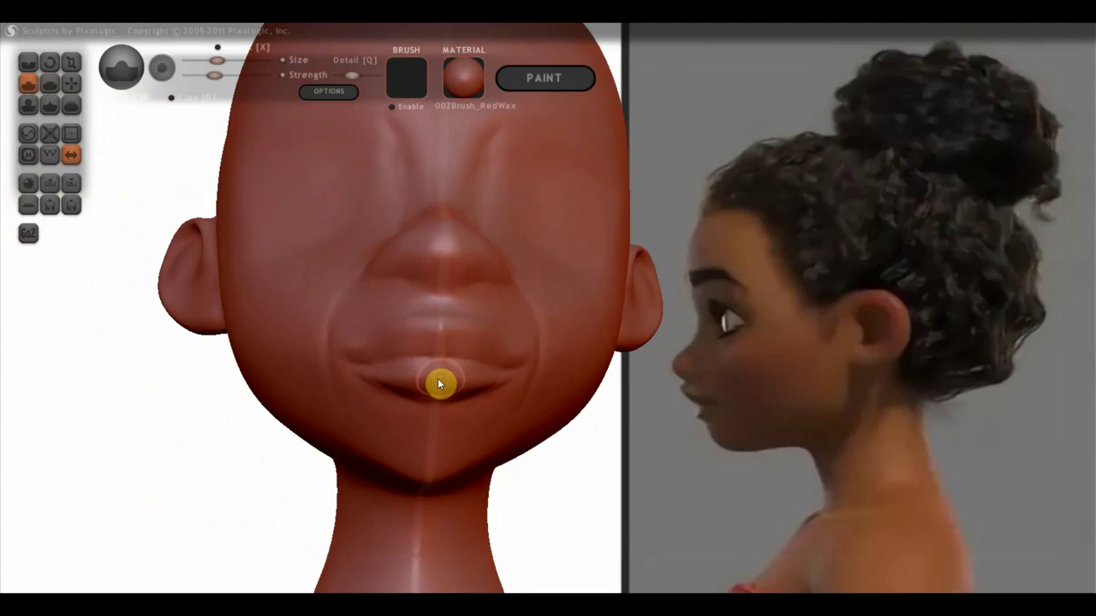
mouse_move(431, 383)
right_mouse_down()
mouse_move(297, 400)
mouse_move(205, 396)
mouse_move(377, 377)
mouse_move(311, 386)
right_mouse_up()
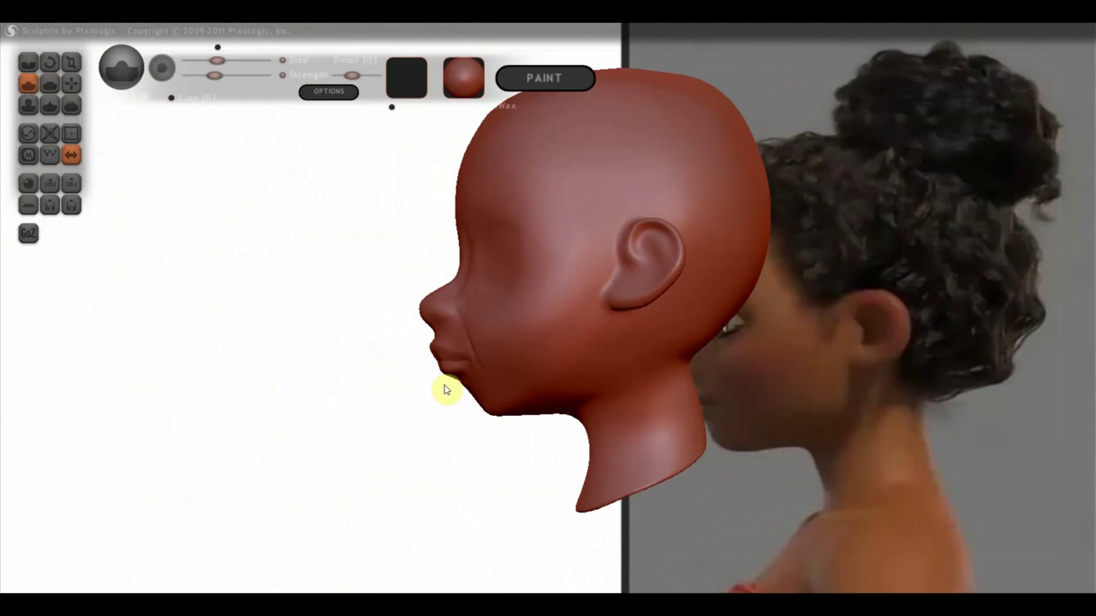
mouse_move(428, 386)
right_mouse_down()
mouse_move(386, 393)
mouse_move(571, 403)
mouse_move(579, 387)
mouse_move(450, 391)
right_mouse_up()
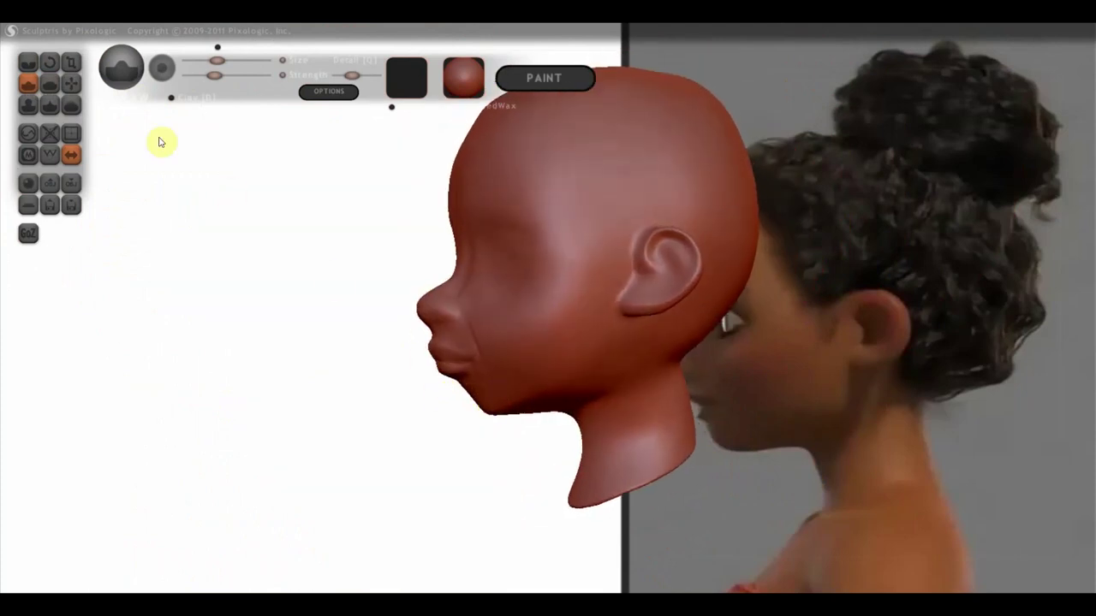
left_click(71, 83)
Grab the chin down and forward, then refine the jawline on both sides from the front
scroll(488, 432, "up", 2)
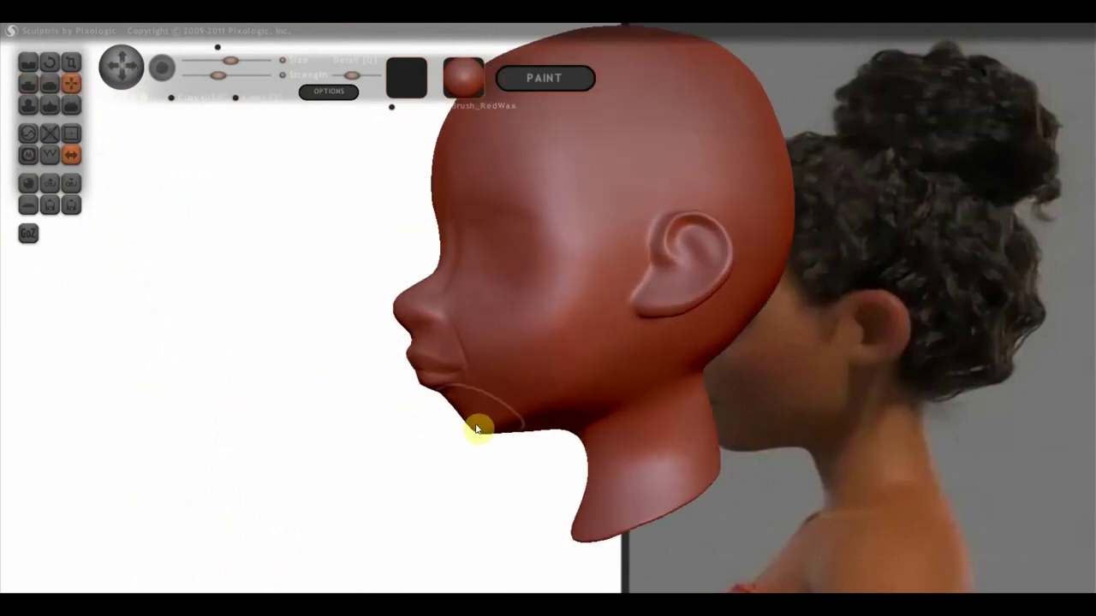
left_click_drag(482, 433, 453, 443)
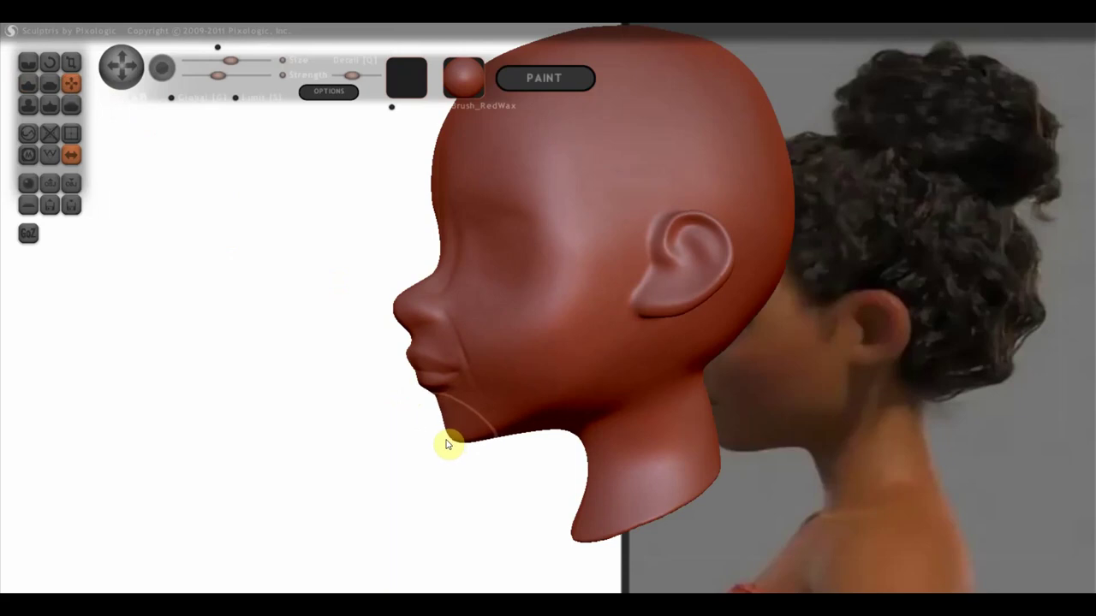
right_click_drag(499, 428, 678, 419)
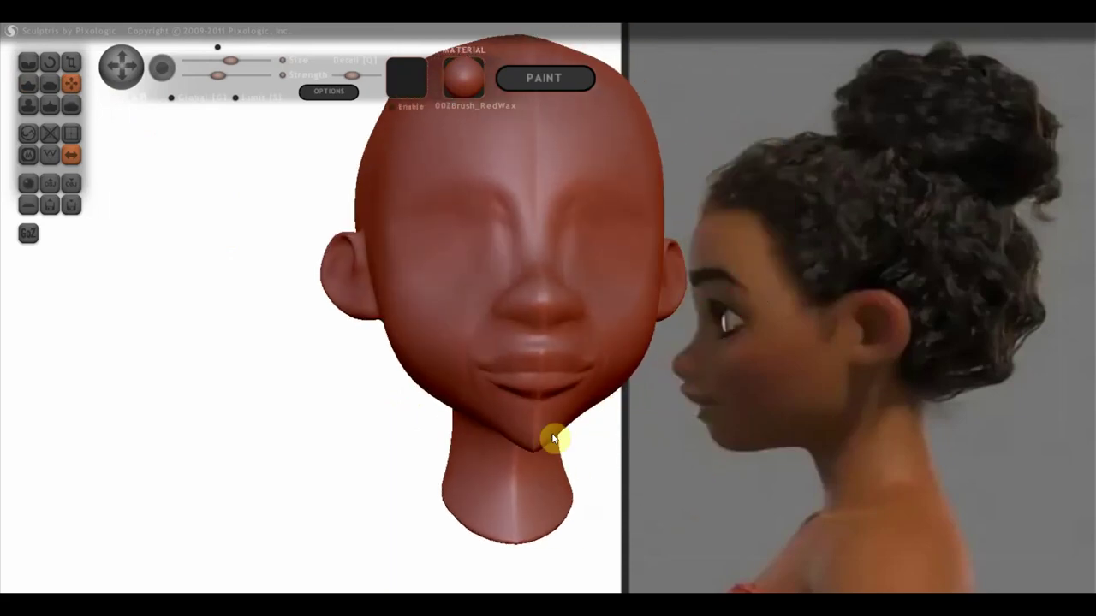
scroll(548, 440, "up", 3)
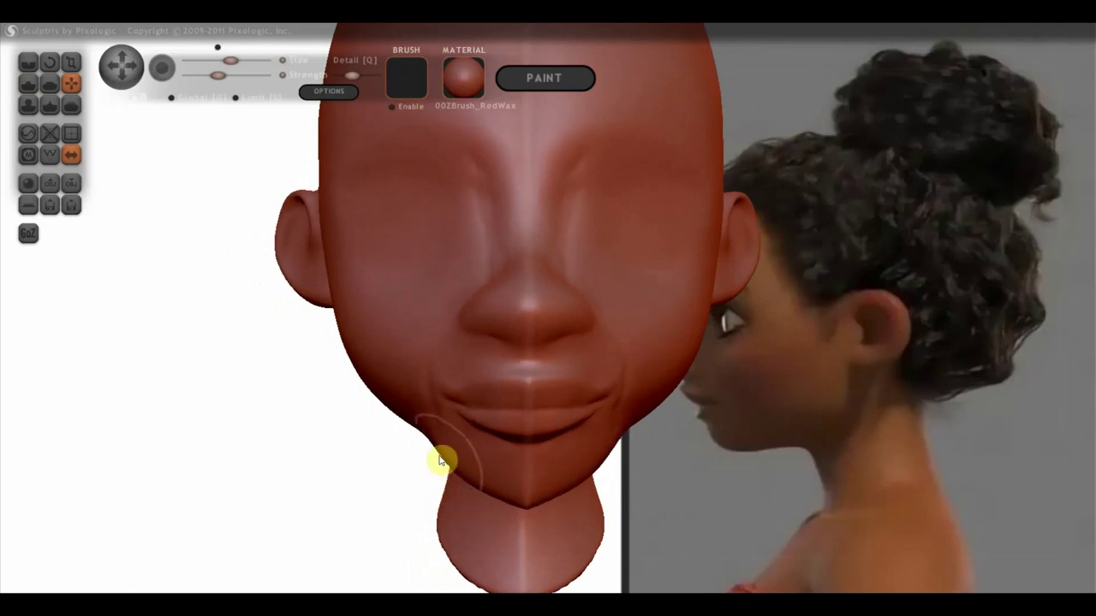
mouse_move(413, 448)
left_mouse_down()
mouse_move(403, 420)
mouse_move(484, 482)
mouse_move(677, 501)
left_mouse_up()
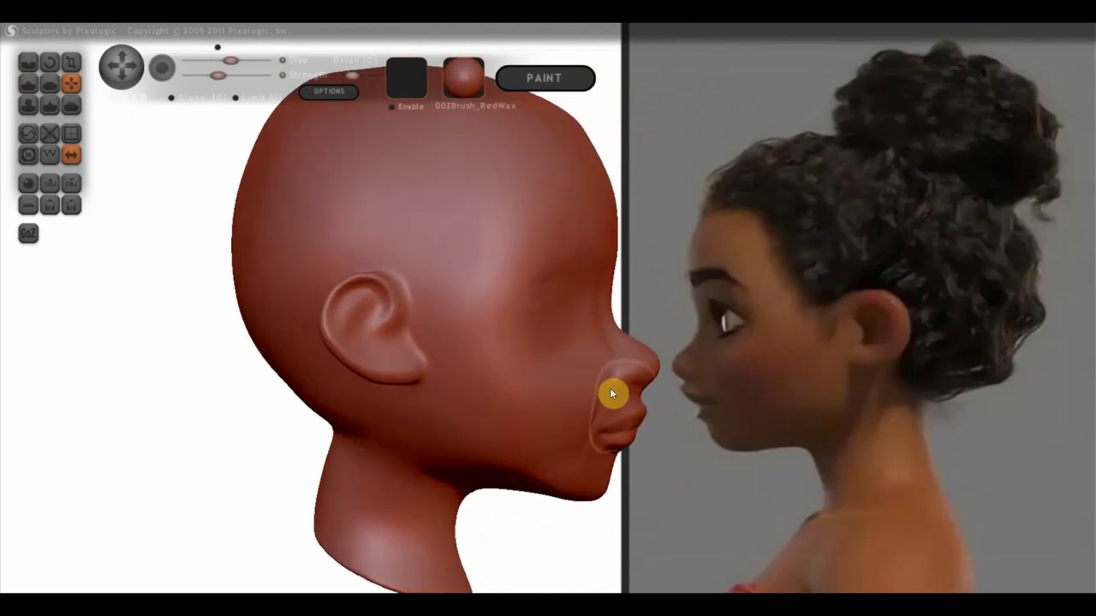
scroll(612, 391, "up", 3)
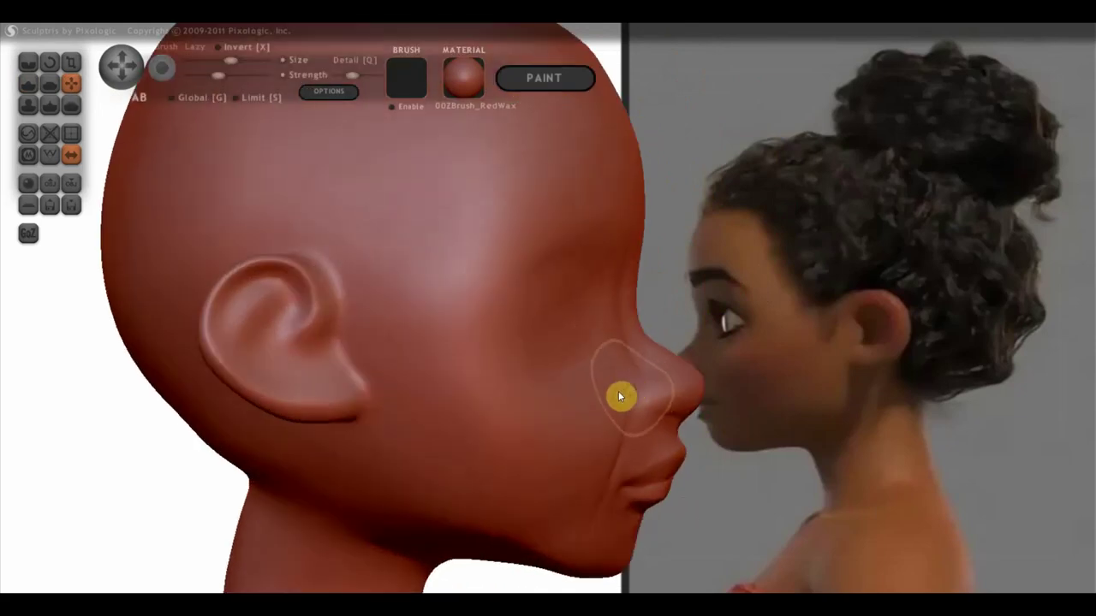
scroll(618, 392, "down", 2)
scroll(597, 416, "down", 3)
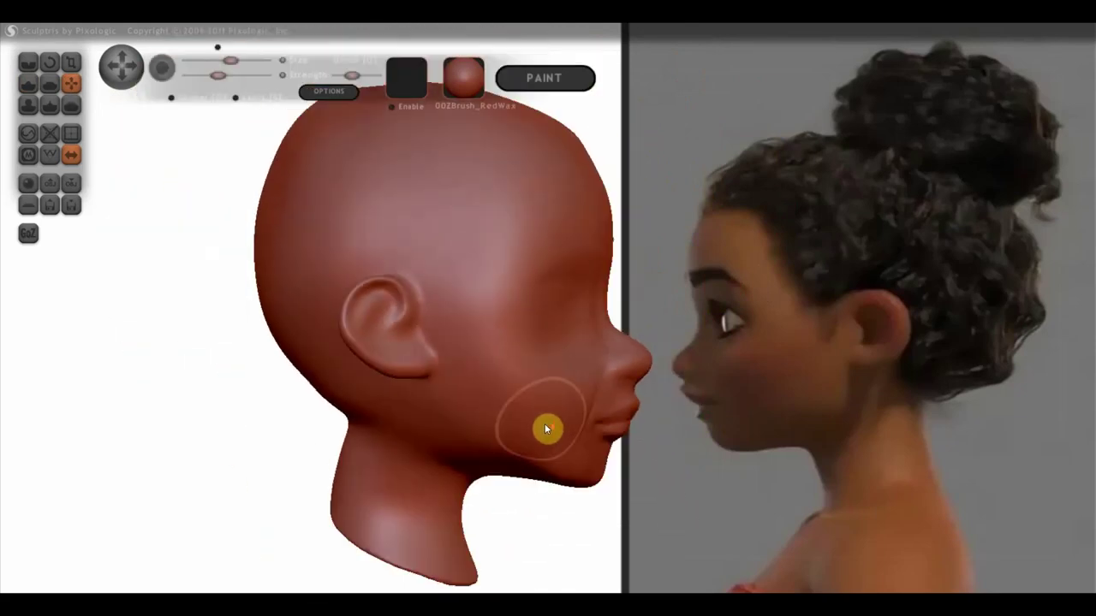
Build up a Draw stroke across the cheek and smooth the bumps on cheek and jaw
left_click(29, 83)
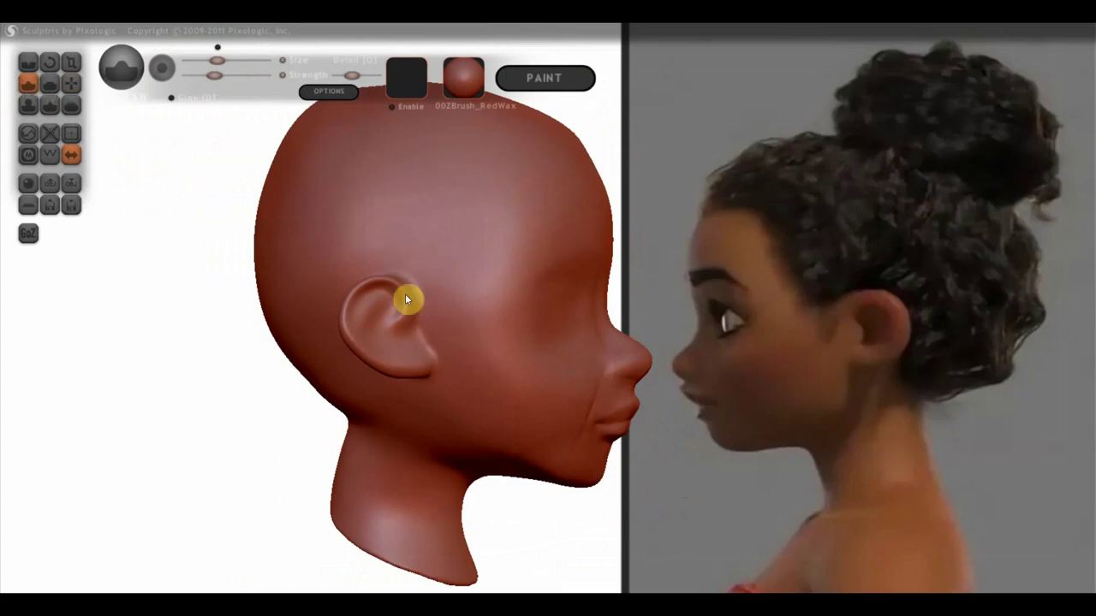
left_click(171, 100)
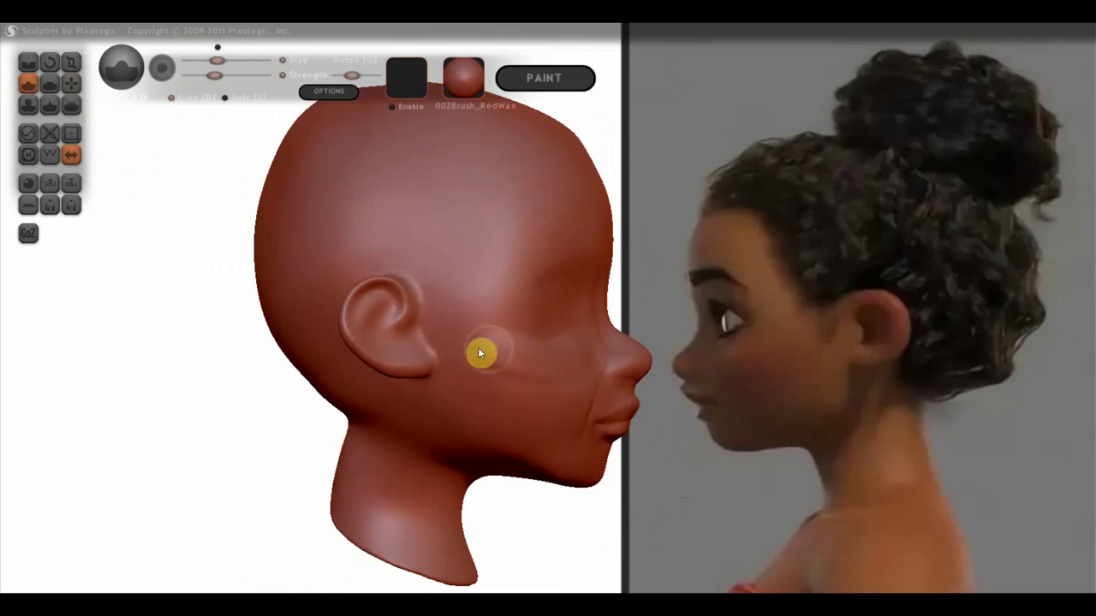
left_click_drag(478, 347, 579, 348)
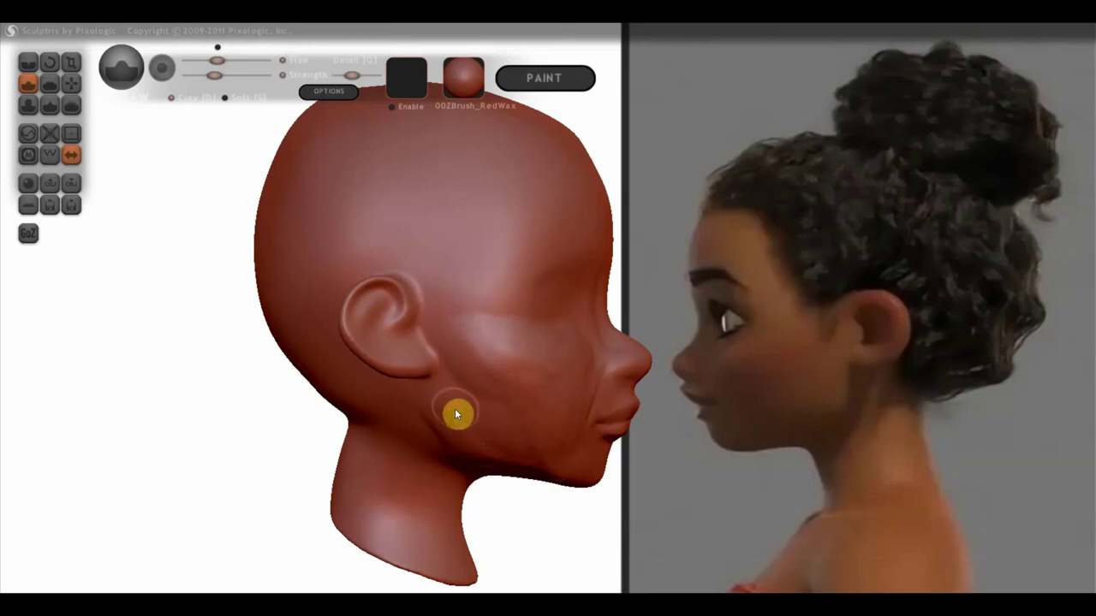
mouse_move(506, 451)
left_mouse_down("shift")
mouse_move(443, 420)
mouse_move(537, 480)
mouse_move(369, 477)
mouse_move(489, 467)
left_mouse_up("shift")
right_click_drag(536, 399, 386, 440)
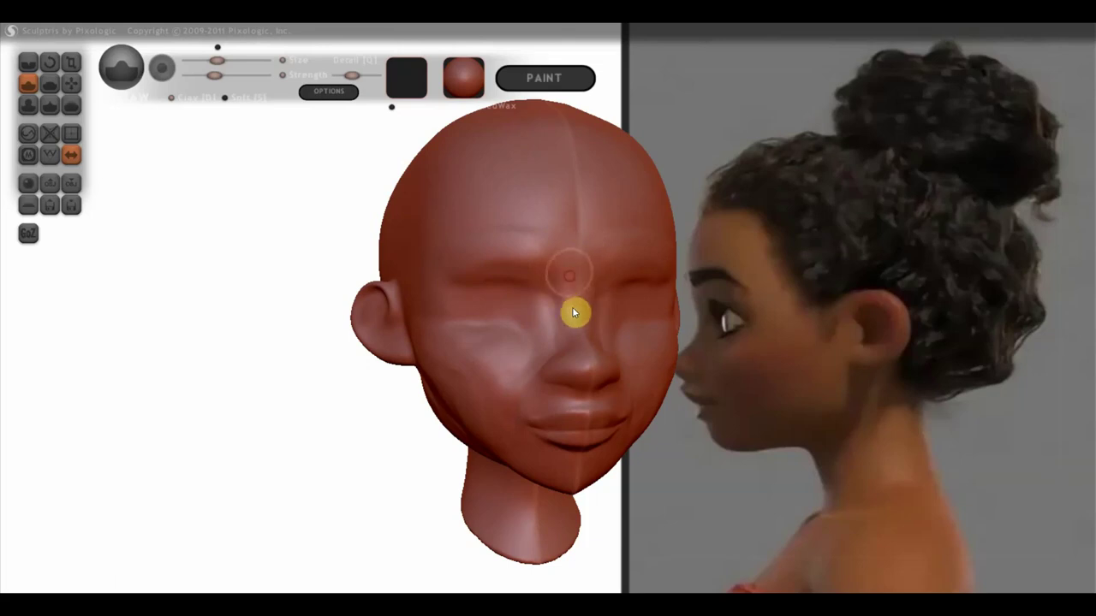
Carve creases around the left eye socket and brow with the Crease brush
left_click(49, 81)
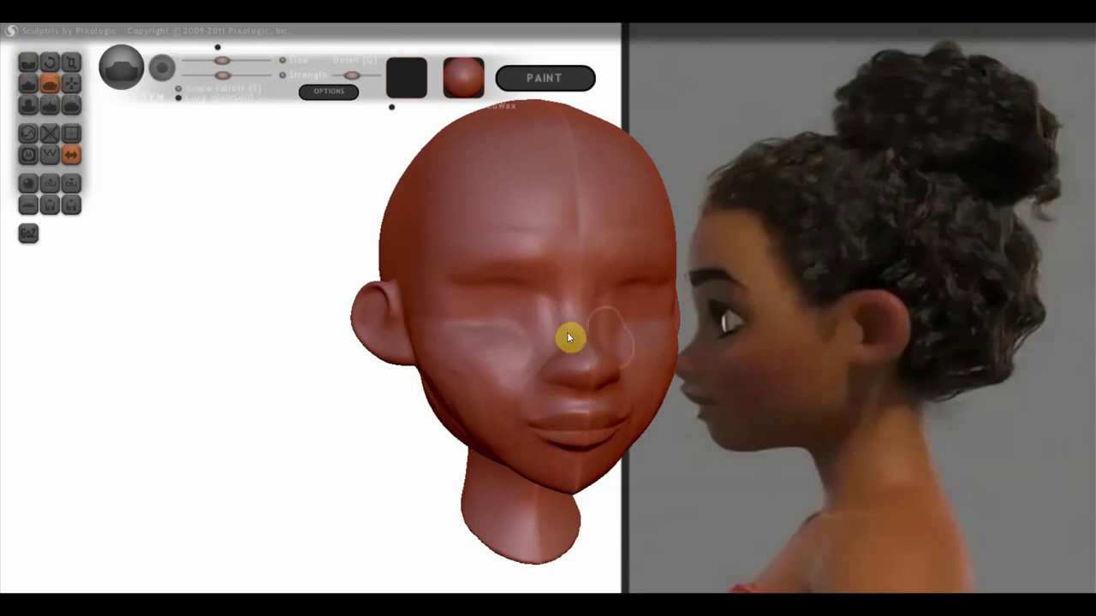
scroll(570, 335, "up", 2)
scroll(507, 328, "up", 2)
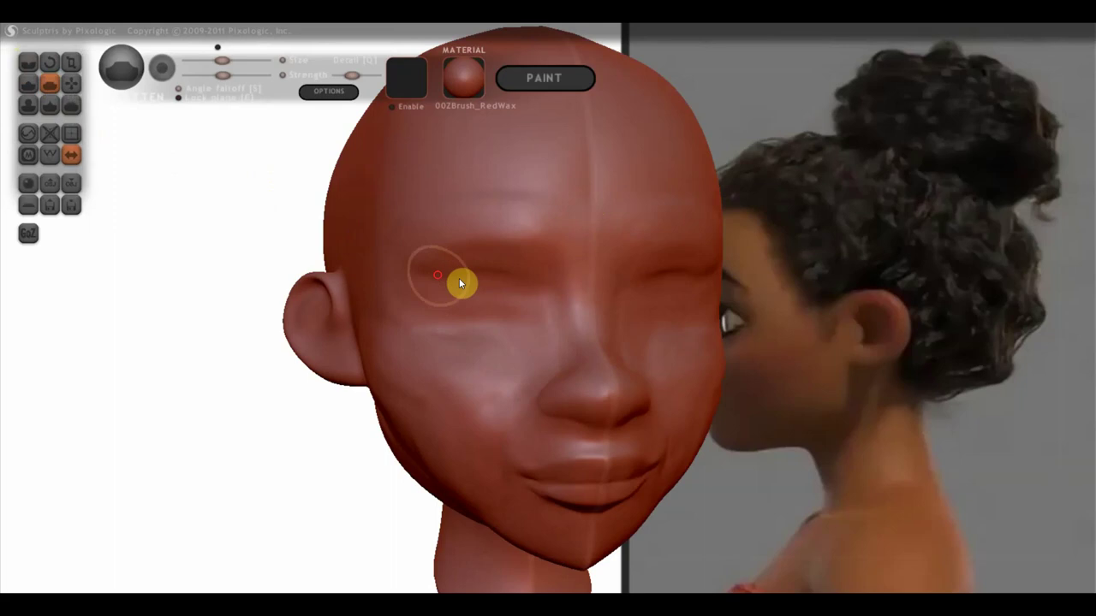
left_click_drag(492, 267, 460, 283)
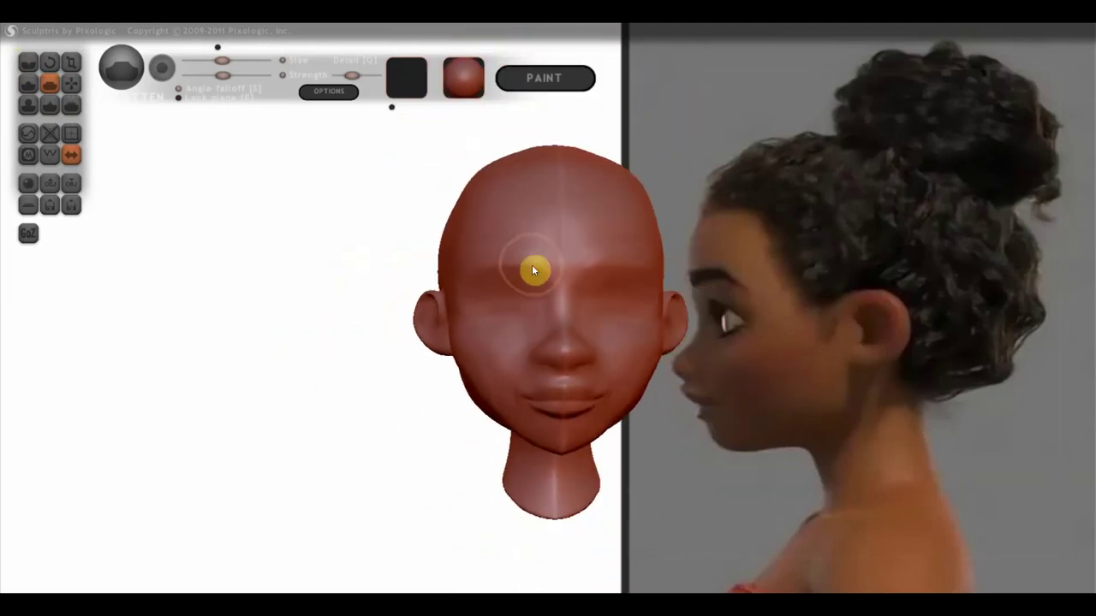
scroll(554, 262, "up", 2)
Turn to a right-facing profile and shape the temple area of the skull
mouse_move(555, 262)
right_mouse_down()
mouse_move(702, 279)
mouse_move(772, 270)
right_mouse_up()
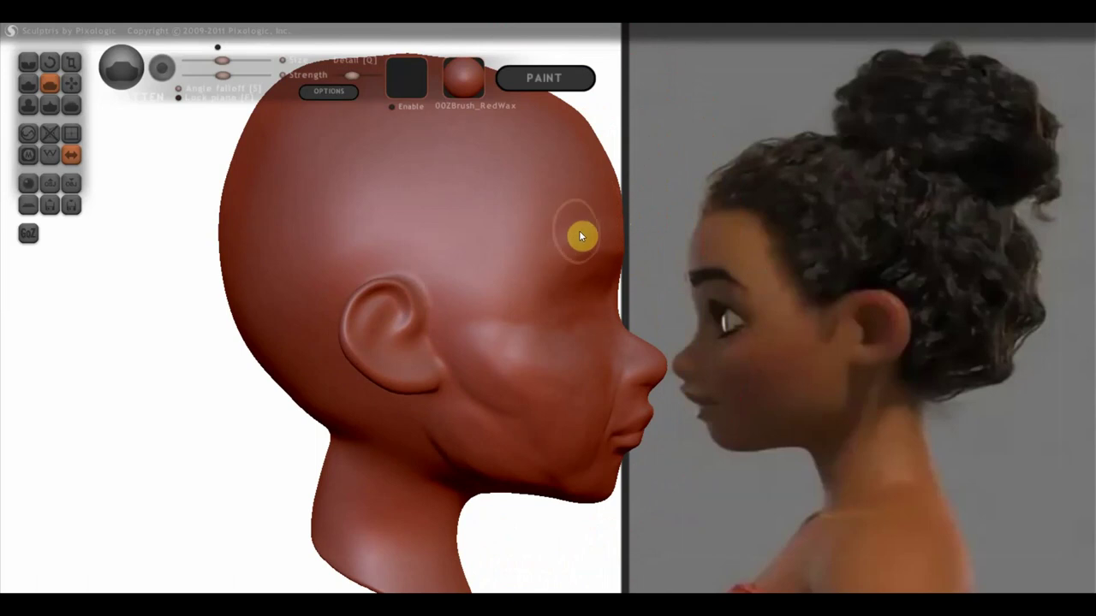
scroll(579, 231, "down", 2)
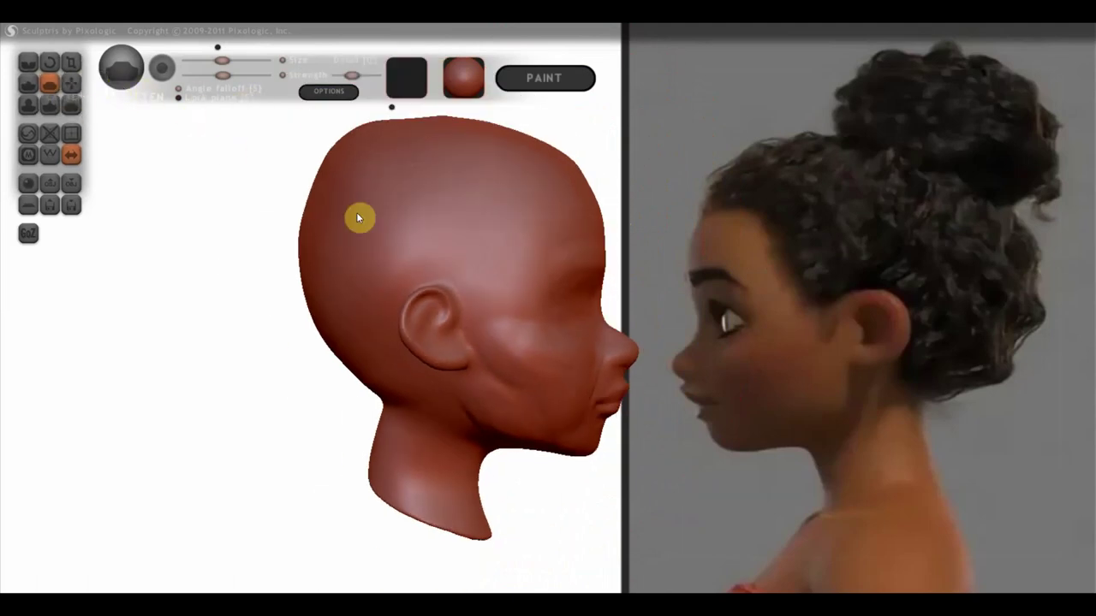
scroll(519, 261, "down", 1)
scroll(513, 262, "down", 1)
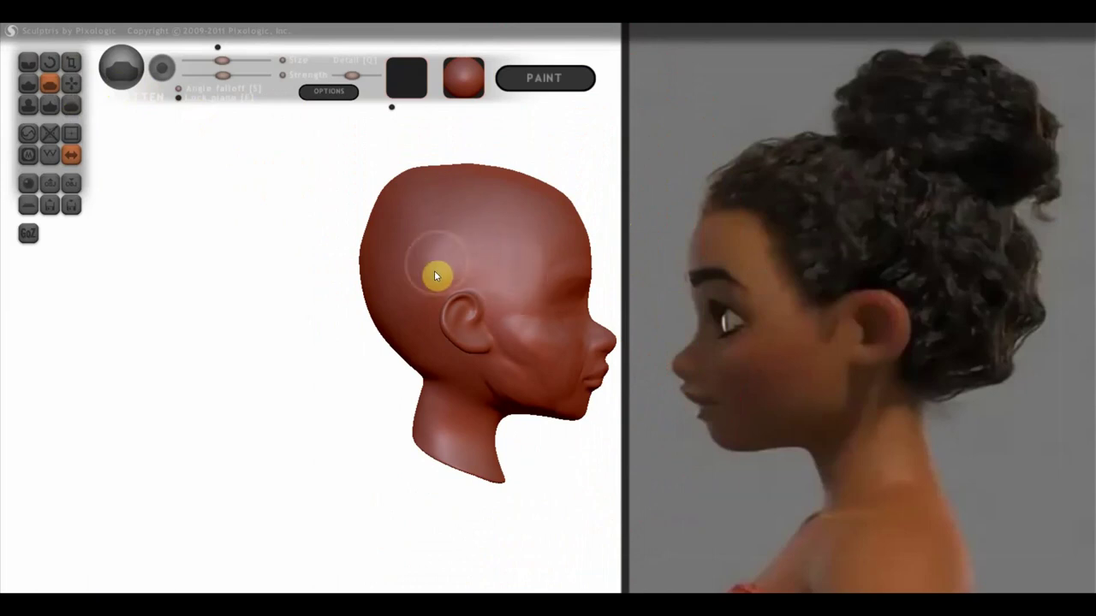
mouse_move(441, 263)
left_mouse_down()
mouse_move(523, 264)
mouse_move(440, 247)
mouse_move(521, 246)
mouse_move(435, 279)
mouse_move(440, 249)
mouse_move(431, 264)
mouse_move(299, 234)
left_mouse_up()
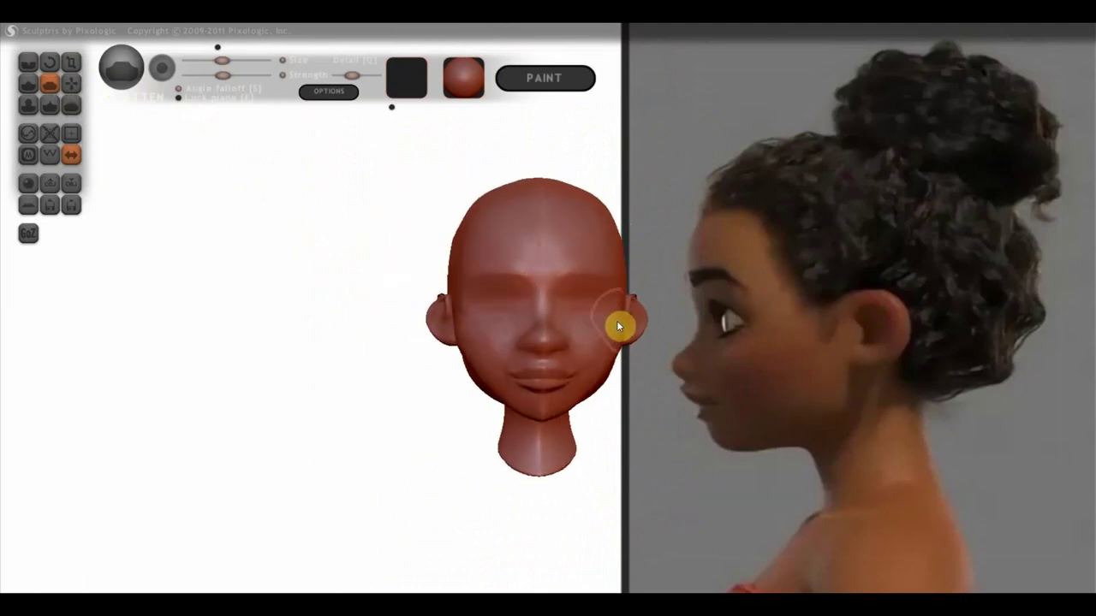
scroll(630, 327, "up", 2)
Sculpt detail into the ear and level the view to a side profile
left_click_drag(649, 334, 750, 368)
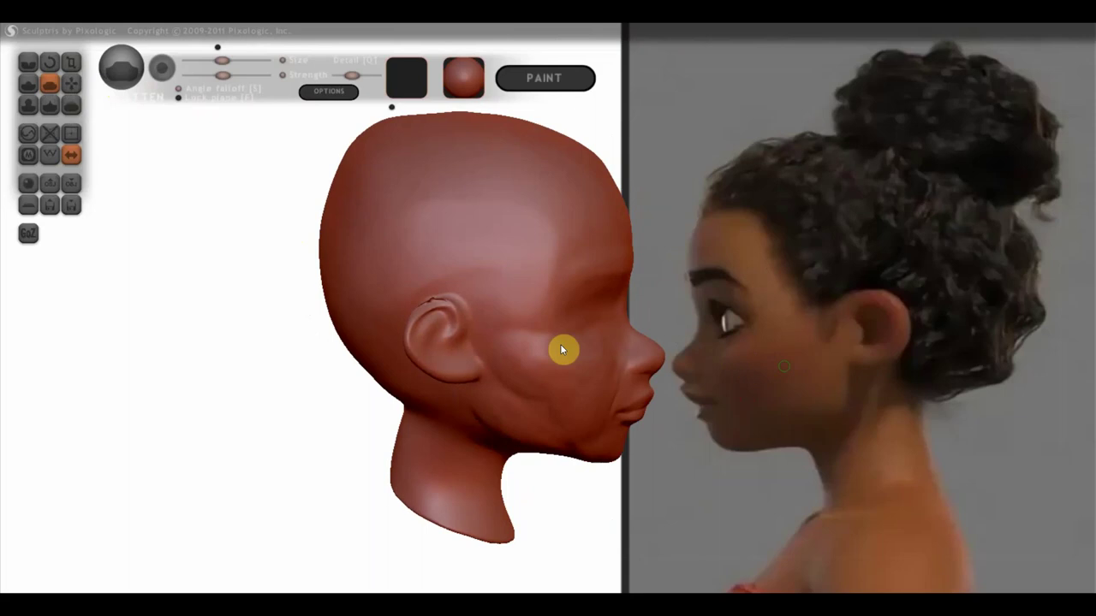
left_click_drag(460, 367, 479, 362)
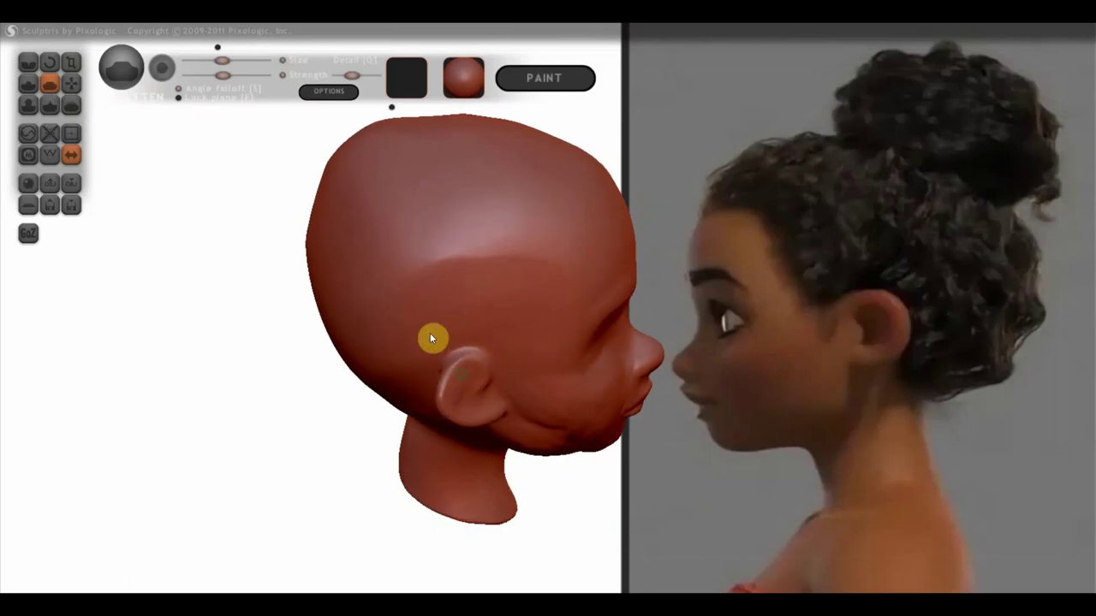
right_click_drag(430, 333, 359, 320)
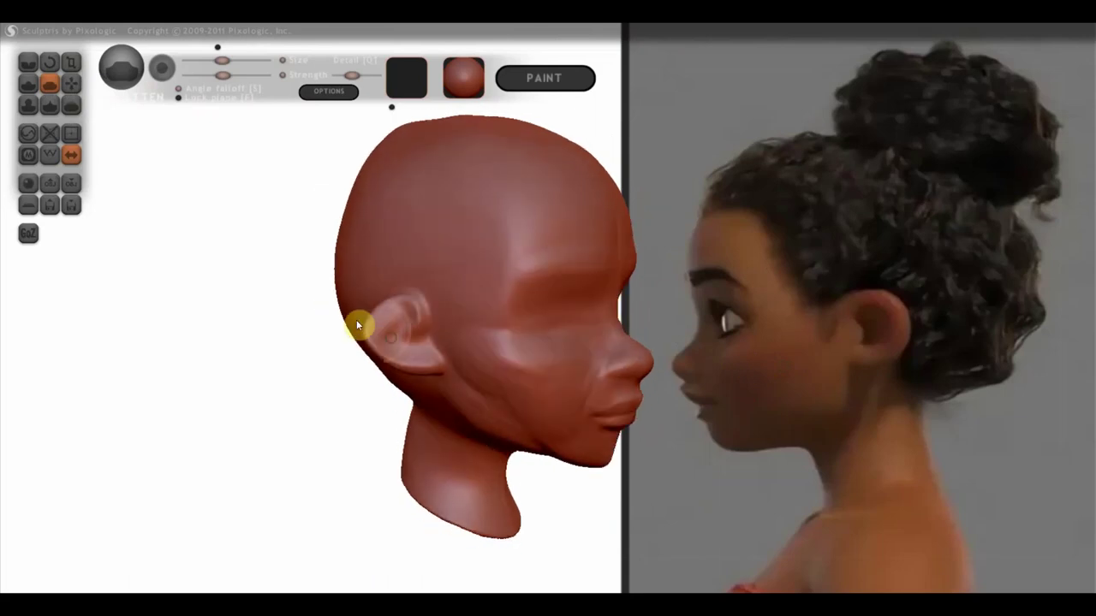
Select the Grab brush at a smaller size and orbit the head between side and front views
left_click(71, 83)
scroll(300, 345, "up", 3)
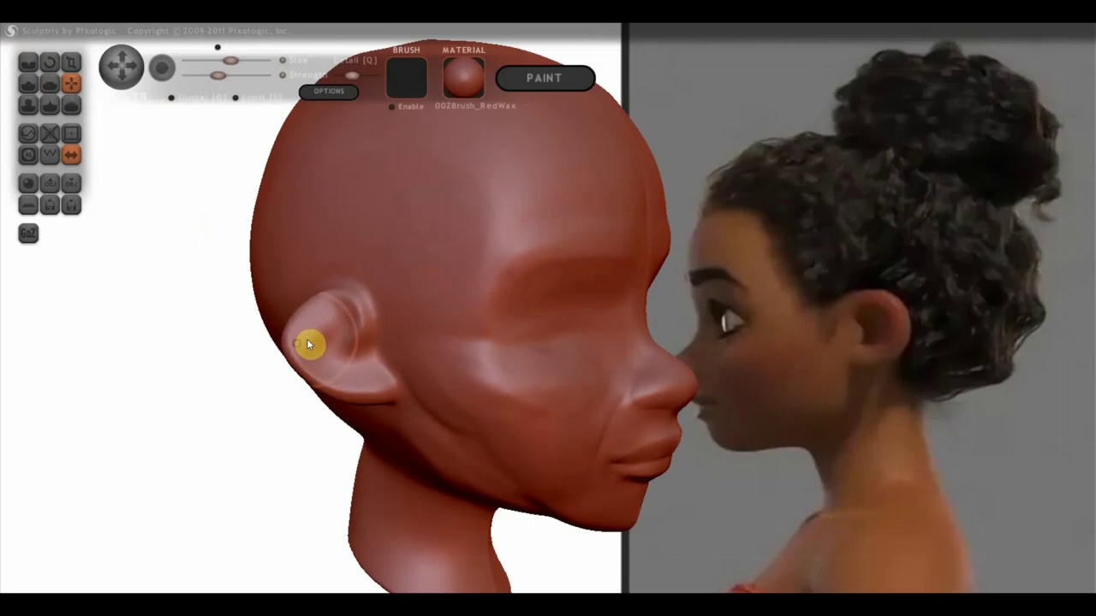
left_click_drag(230, 60, 219, 60)
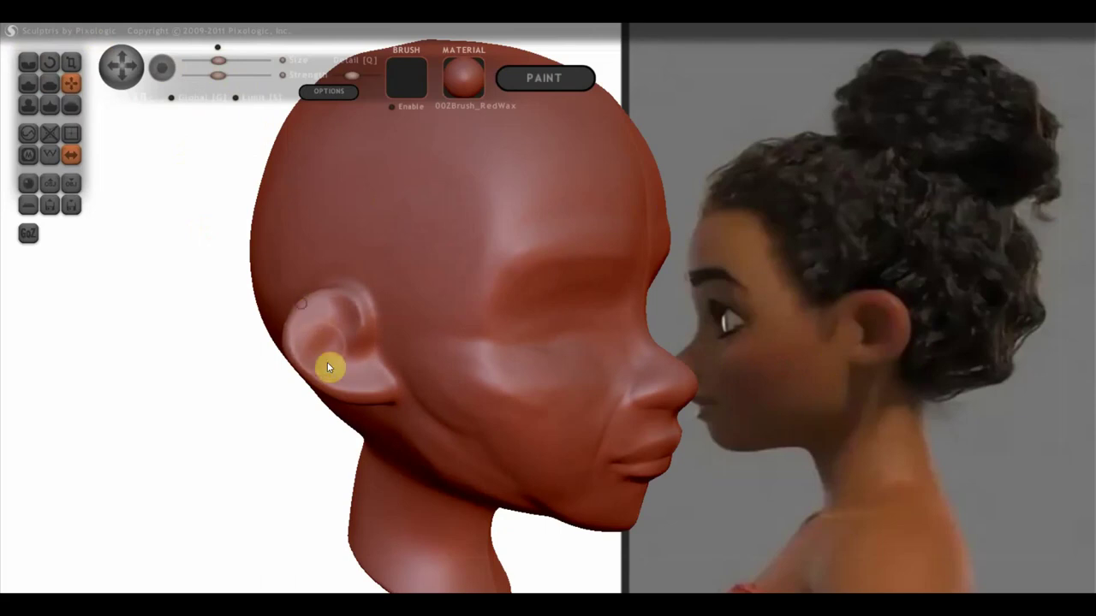
right_click_drag(335, 374, 463, 389)
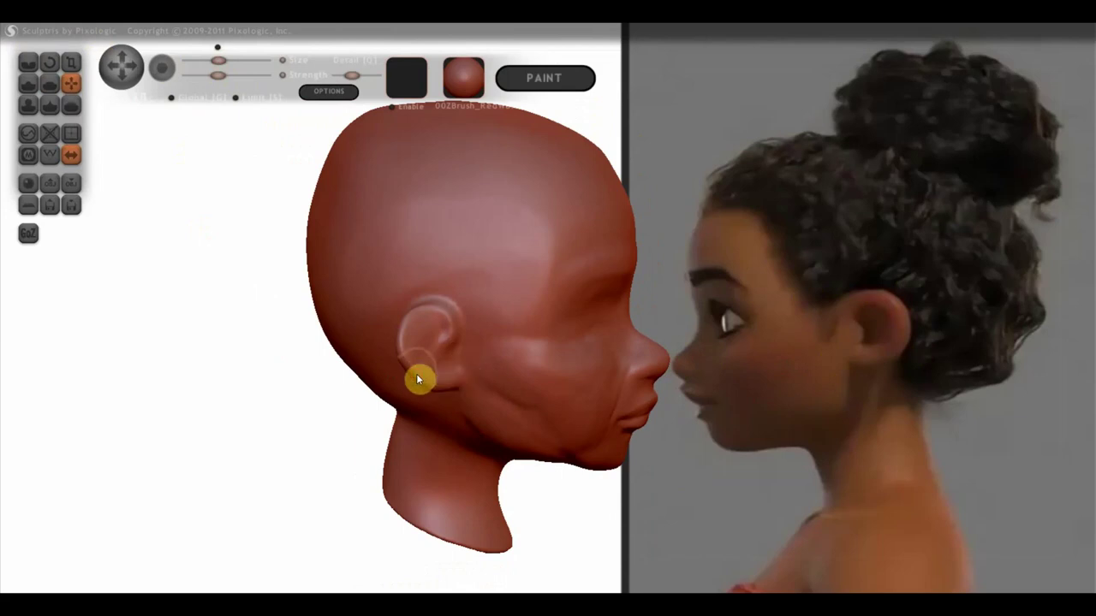
right_click_drag(377, 365, 249, 357)
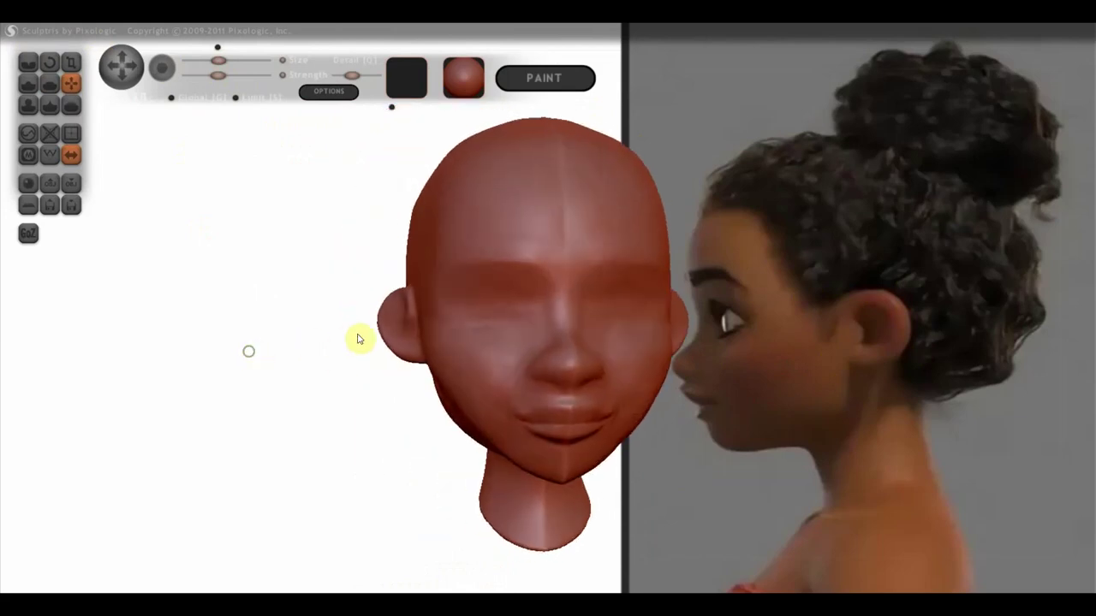
mouse_move(357, 337)
right_mouse_down()
mouse_move(396, 342)
mouse_move(364, 301)
mouse_move(318, 295)
right_mouse_up()
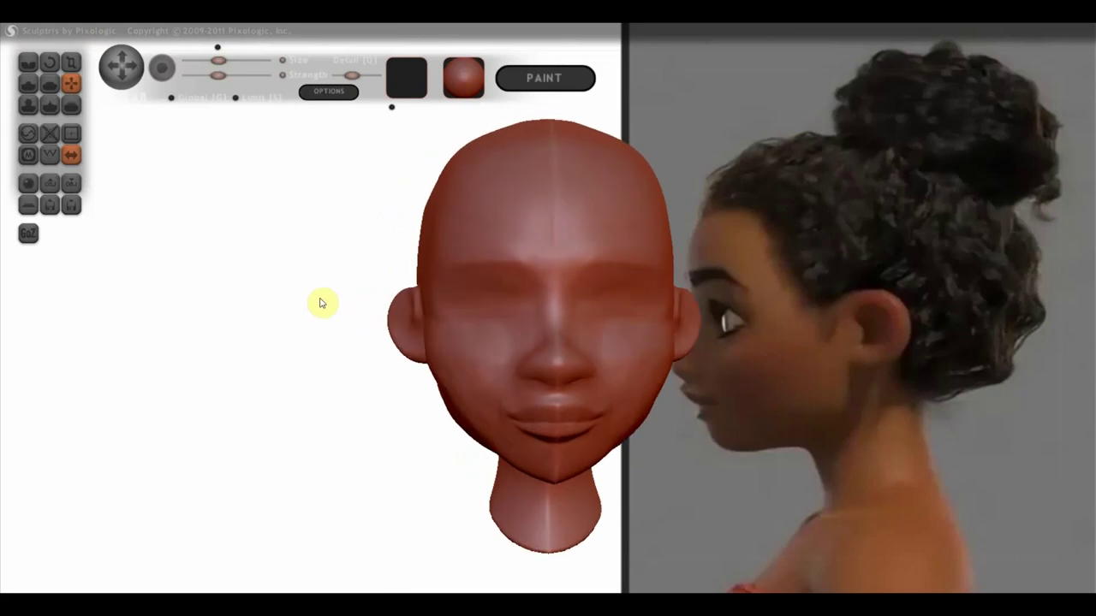
scroll(776, 322, "down", 2)
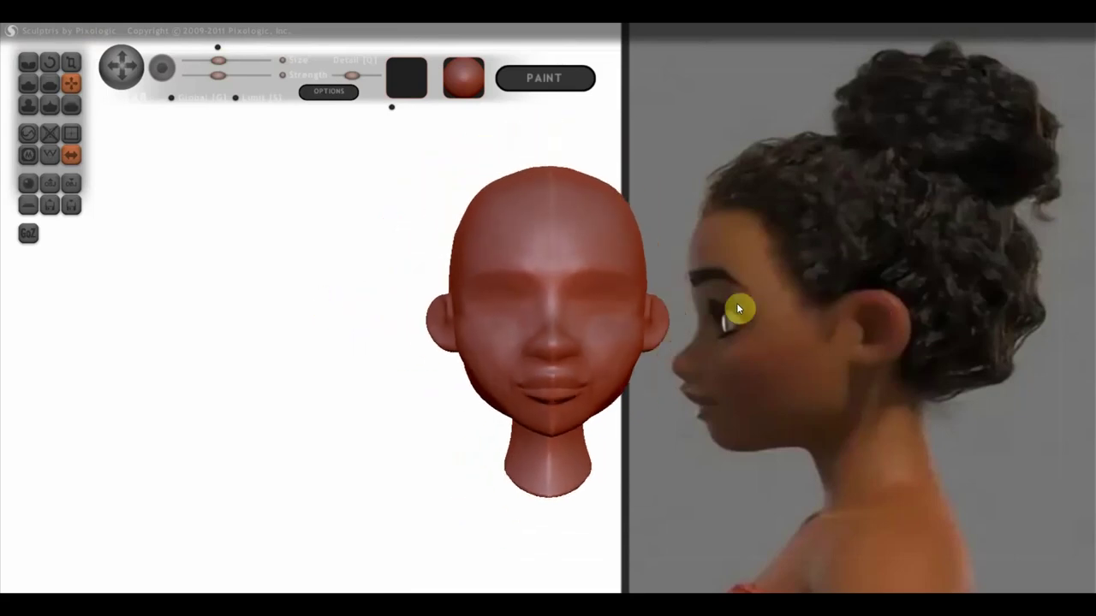
Enlarge the brush and build up the ear slightly from the side profile
right_click_drag(619, 328, 806, 323)
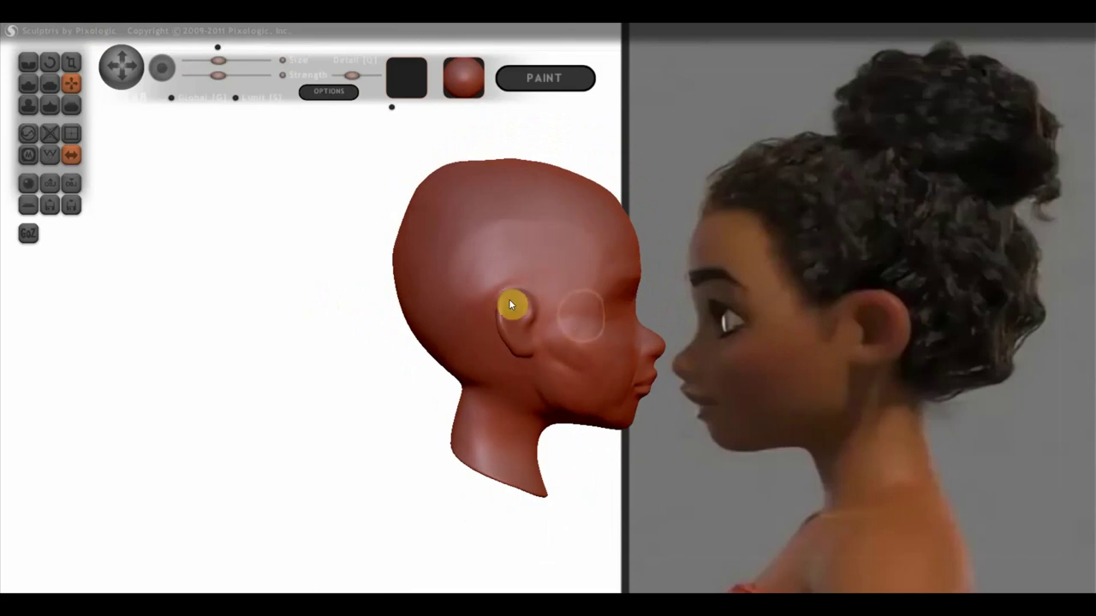
left_click_drag(219, 60, 238, 60)
scroll(322, 192, "down", 1)
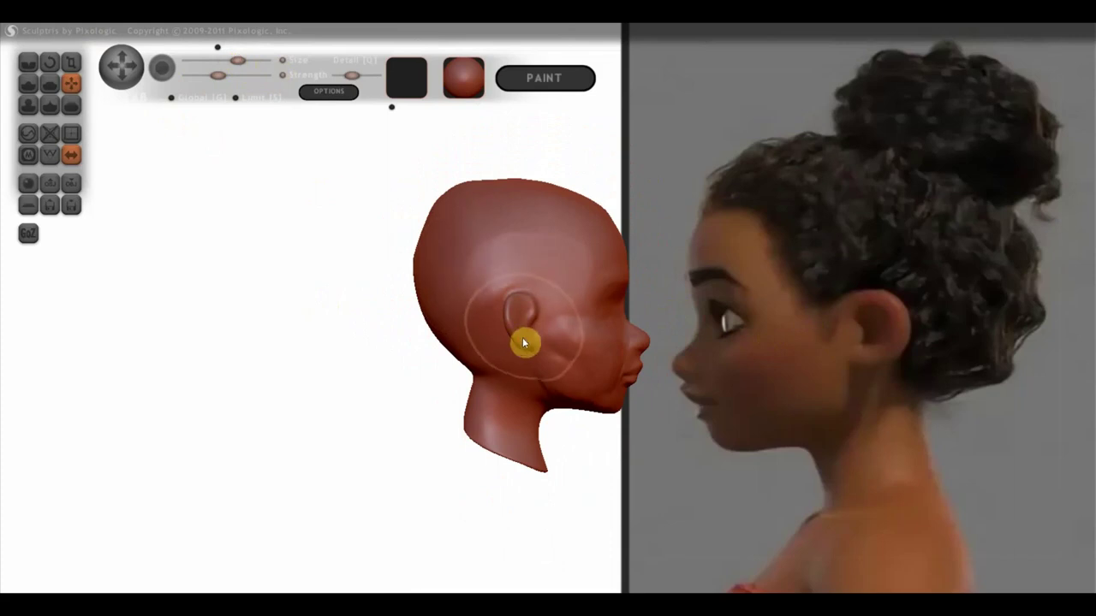
left_click_drag(523, 321, 523, 312)
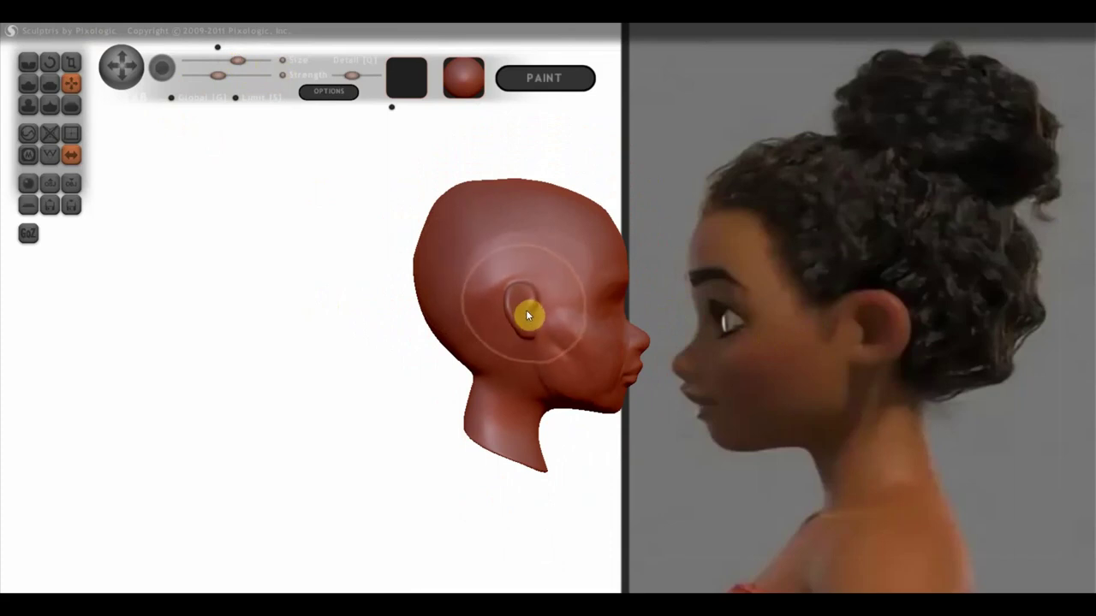
right_click_drag(525, 316, 342, 316)
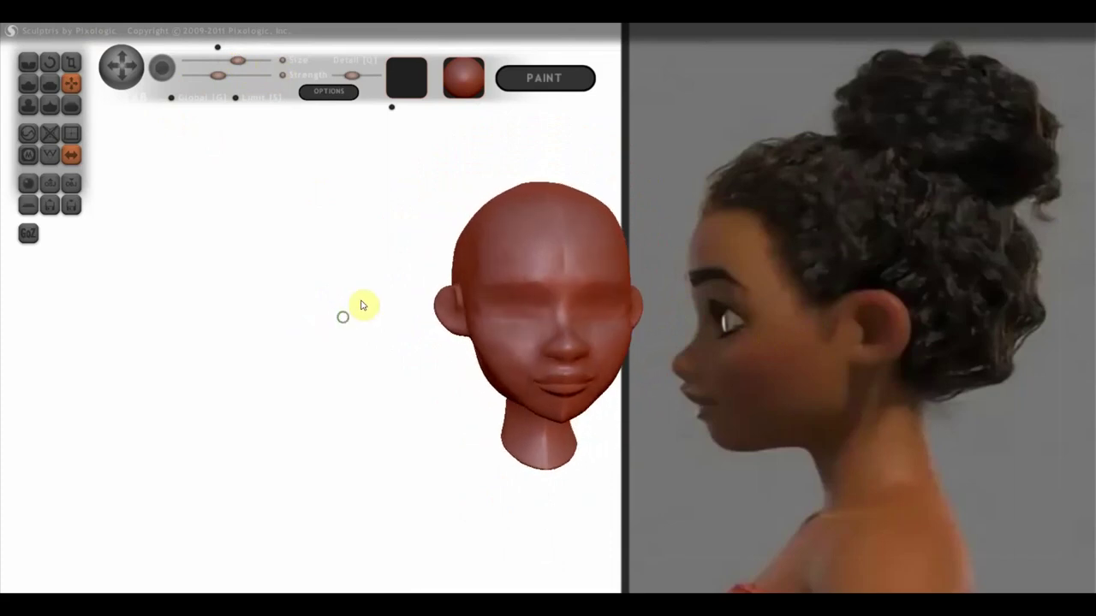
scroll(360, 308, "up", 5)
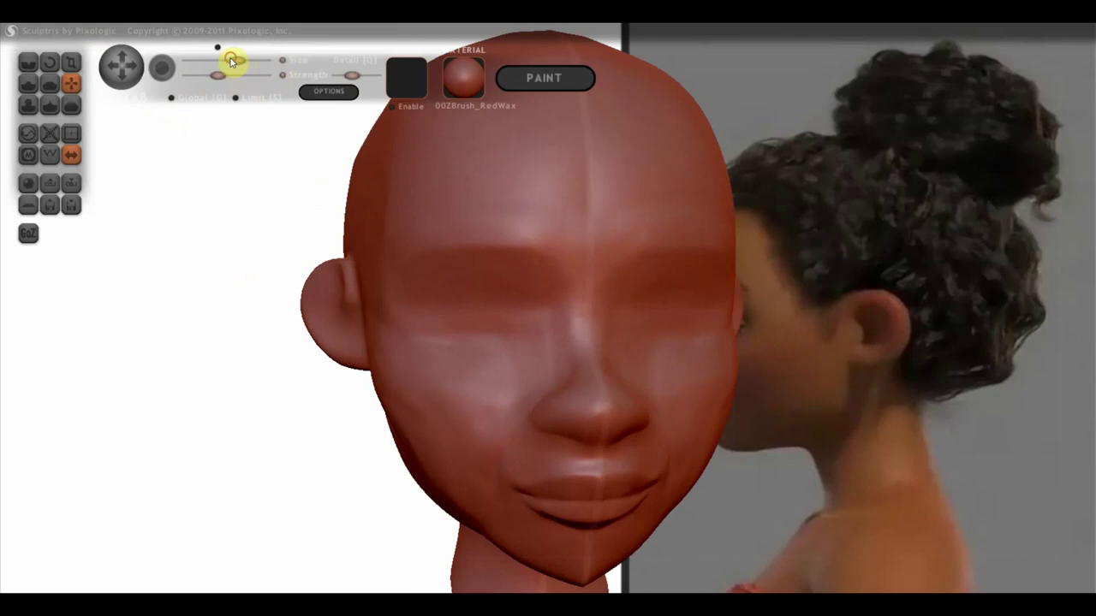
Refine the ear's outer rim, lower part and lobe
left_click_drag(314, 288, 330, 347)
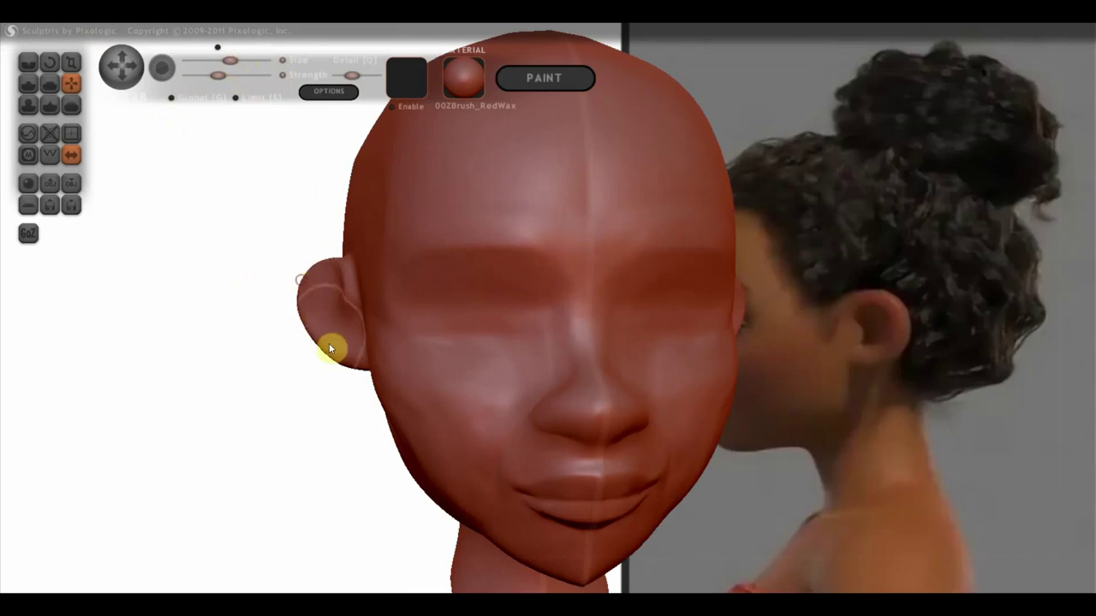
mouse_move(334, 359)
left_mouse_down()
mouse_move(605, 402)
mouse_move(507, 402)
left_mouse_up()
left_click_drag(466, 433, 450, 430)
mouse_move(466, 368)
left_mouse_down()
mouse_move(479, 365)
mouse_move(482, 440)
mouse_move(591, 392)
mouse_move(675, 372)
left_mouse_up()
scroll(605, 310, "down", 2)
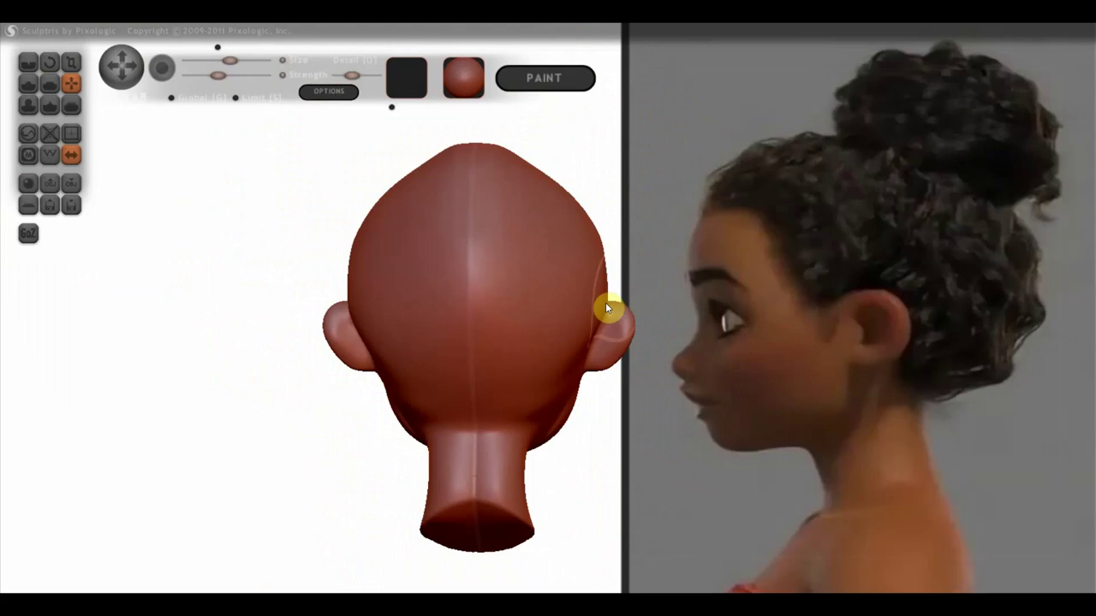
Narrow the sides of the head around the ears and round off the pointed skull top
left_click_drag(602, 302, 591, 301)
scroll(604, 262, "down", 2)
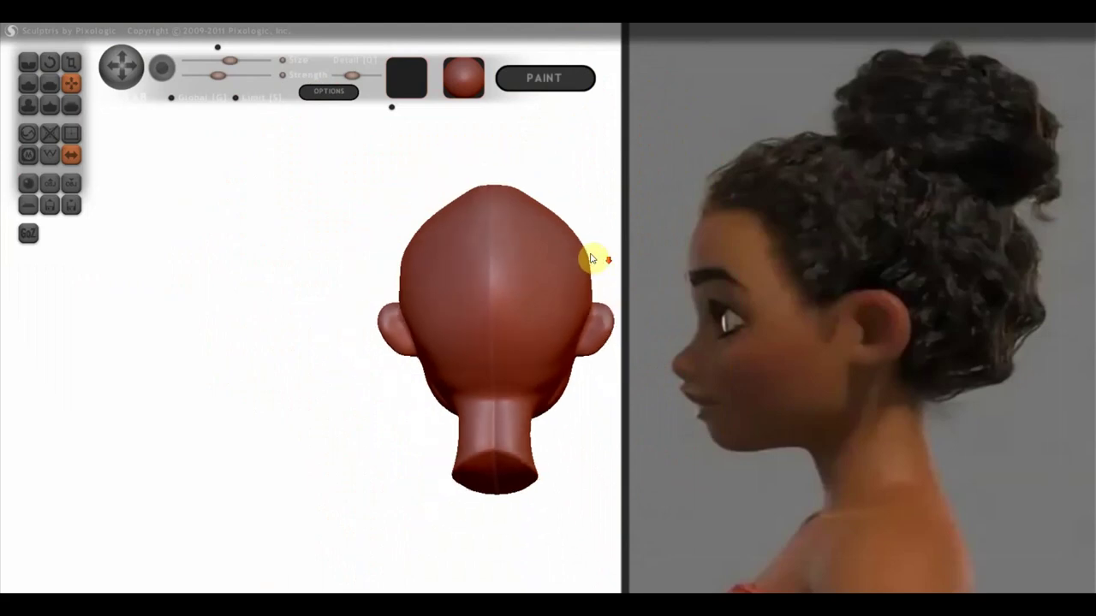
mouse_move(578, 264)
left_mouse_down()
mouse_move(494, 199)
mouse_move(543, 227)
left_mouse_up()
mouse_move(546, 227)
right_mouse_down()
mouse_move(411, 237)
mouse_move(257, 225)
mouse_move(565, 233)
right_mouse_up()
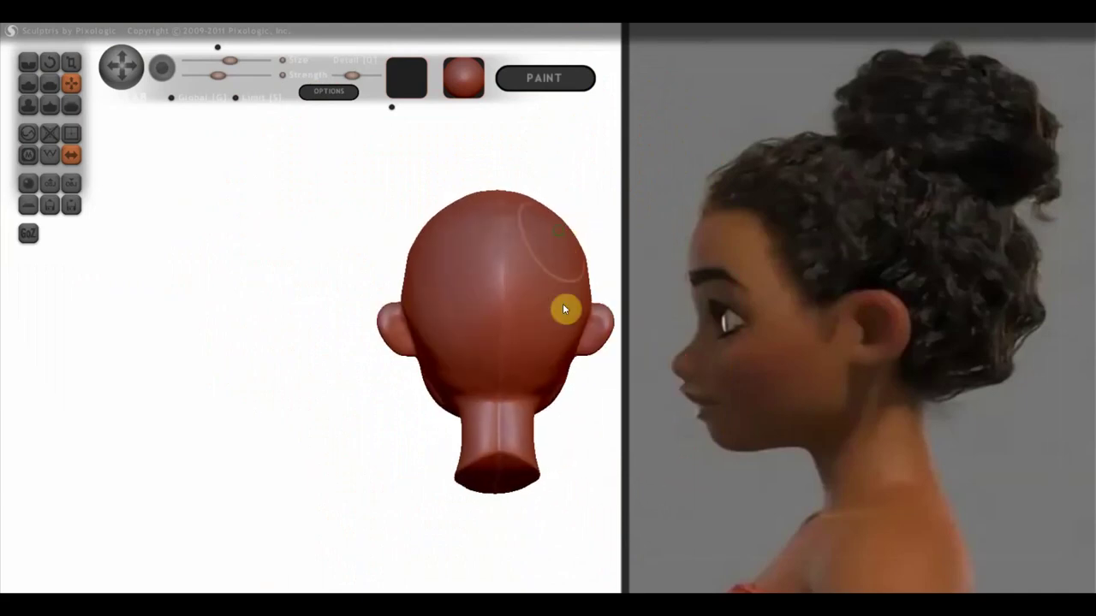
scroll(479, 429, "up", 3)
Sculpt the neck and blend it into the head
mouse_move(479, 436)
left_mouse_down()
mouse_move(420, 470)
mouse_move(436, 495)
mouse_move(420, 501)
mouse_move(428, 448)
mouse_move(416, 447)
mouse_move(414, 403)
mouse_move(414, 415)
mouse_move(503, 428)
left_mouse_up()
left_click_drag(582, 428, 705, 429)
scroll(630, 416, "down", 3)
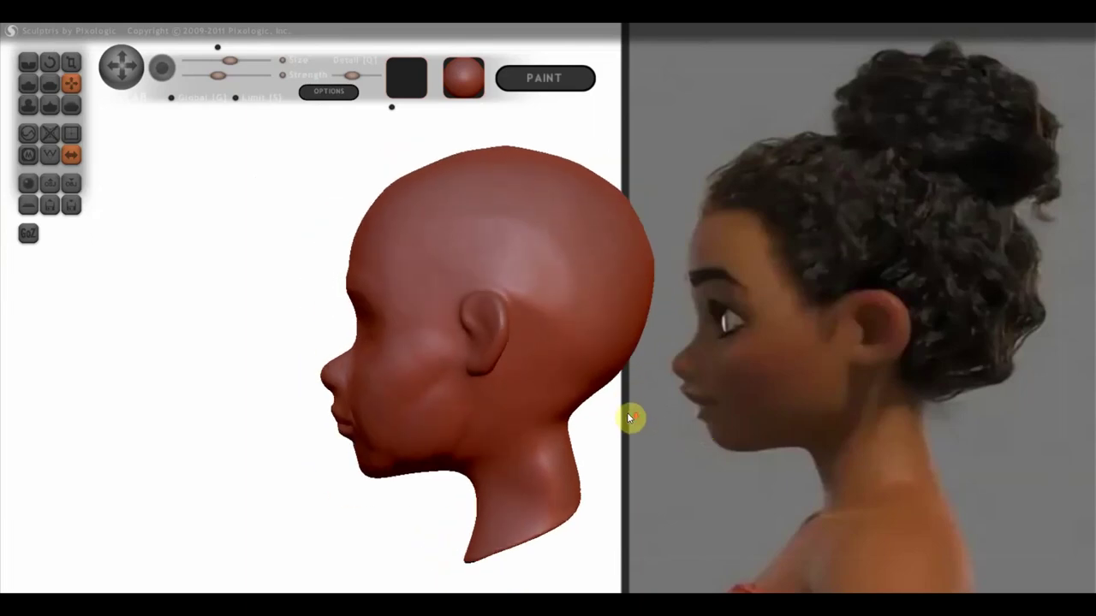
mouse_move(570, 430)
left_mouse_down()
mouse_move(531, 471)
mouse_move(722, 471)
mouse_move(776, 455)
mouse_move(629, 436)
mouse_move(650, 433)
left_mouse_up()
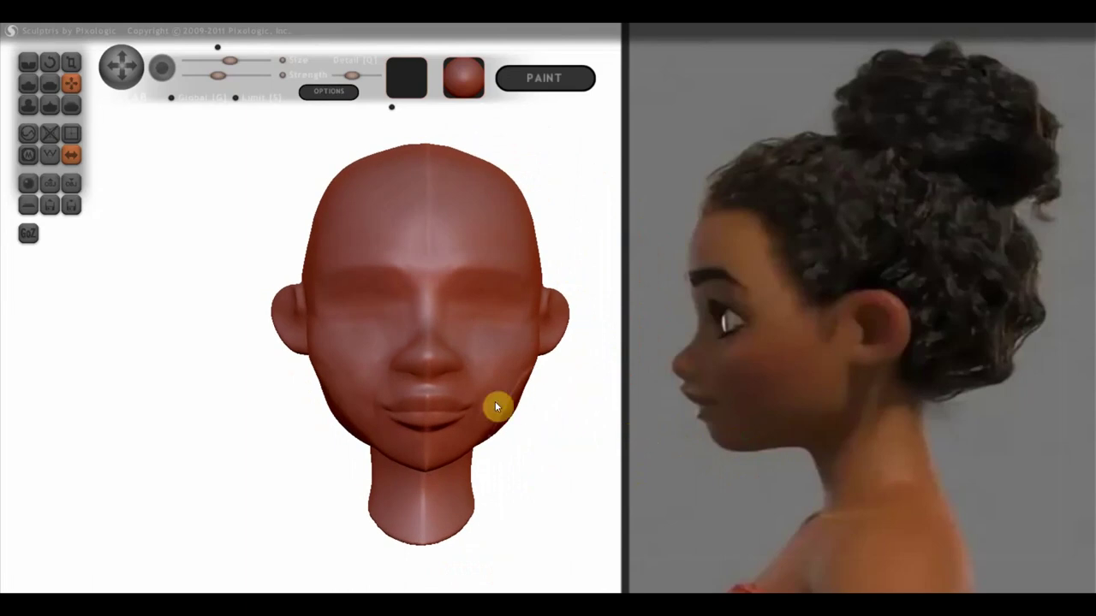
scroll(483, 407, "up", 2)
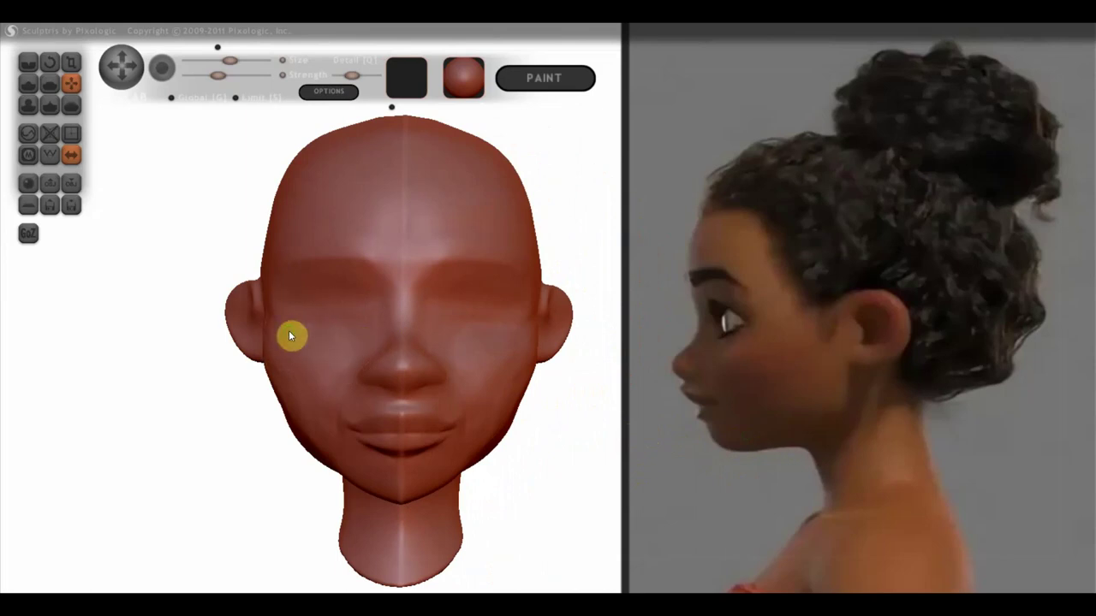
Align the profile beside the reference and enlarge the nose tip with a nostril dent
left_click_drag(206, 333, 81, 339)
scroll(433, 340, "down", 3)
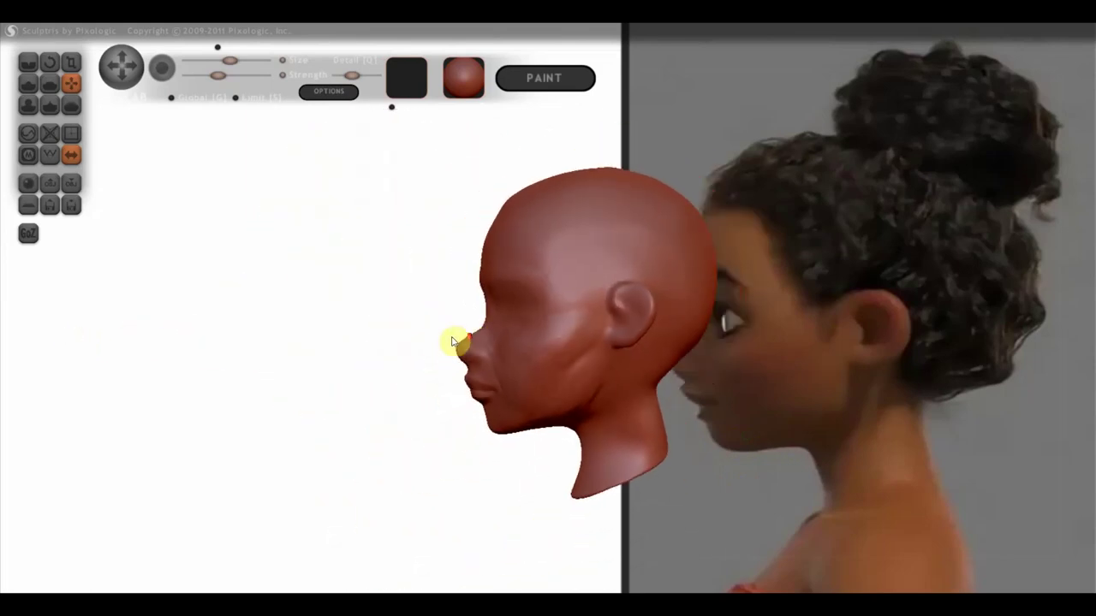
left_click_drag(783, 434, 609, 426, "alt")
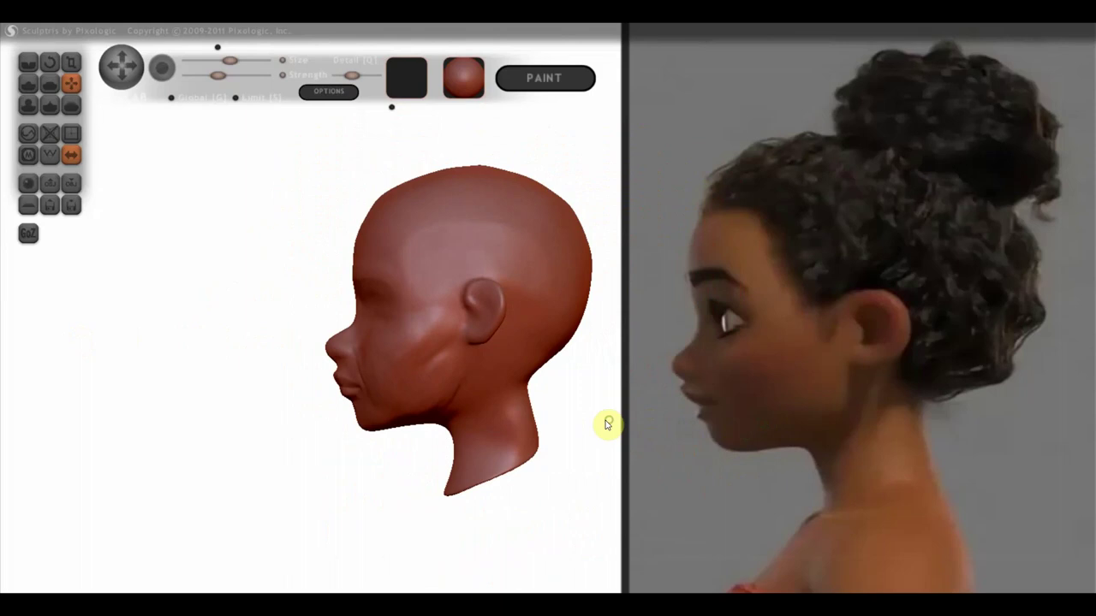
scroll(362, 384, "up", 3)
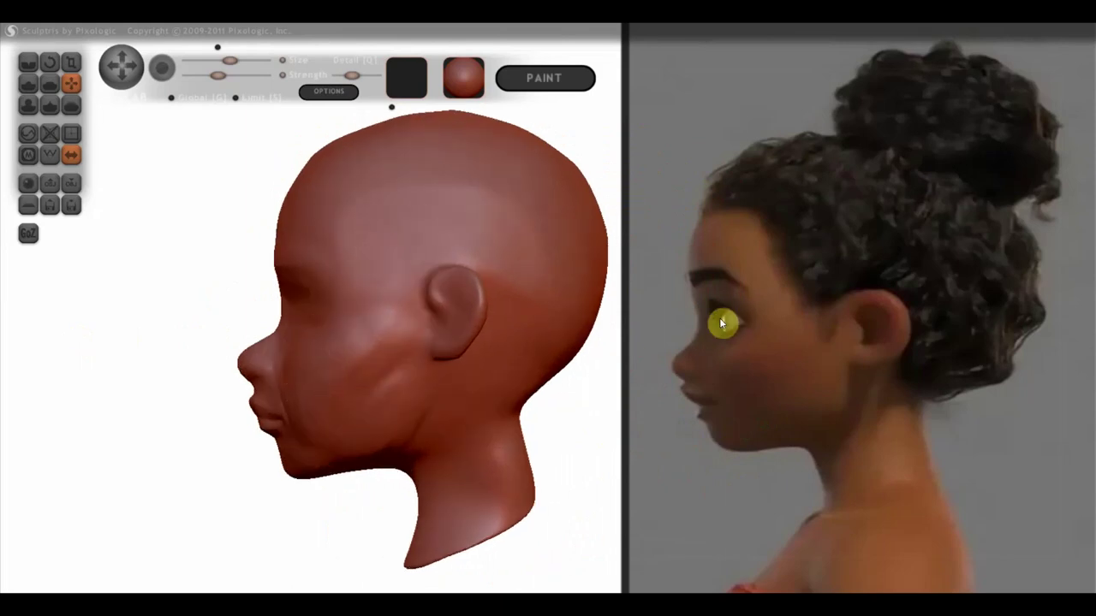
right_click_drag(399, 296, 391, 300)
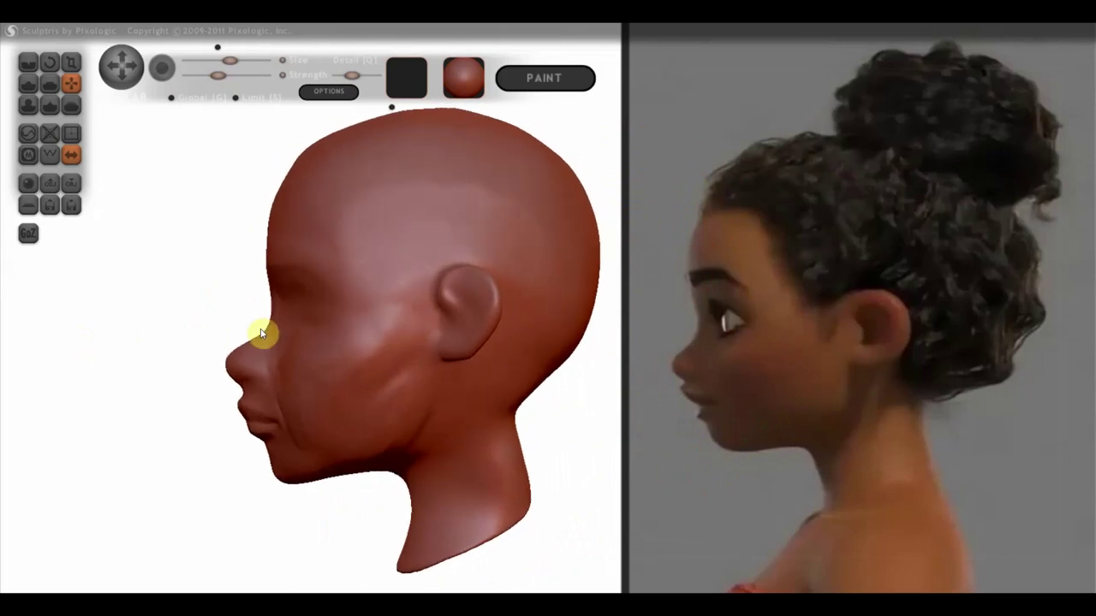
scroll(261, 334, "up", 3)
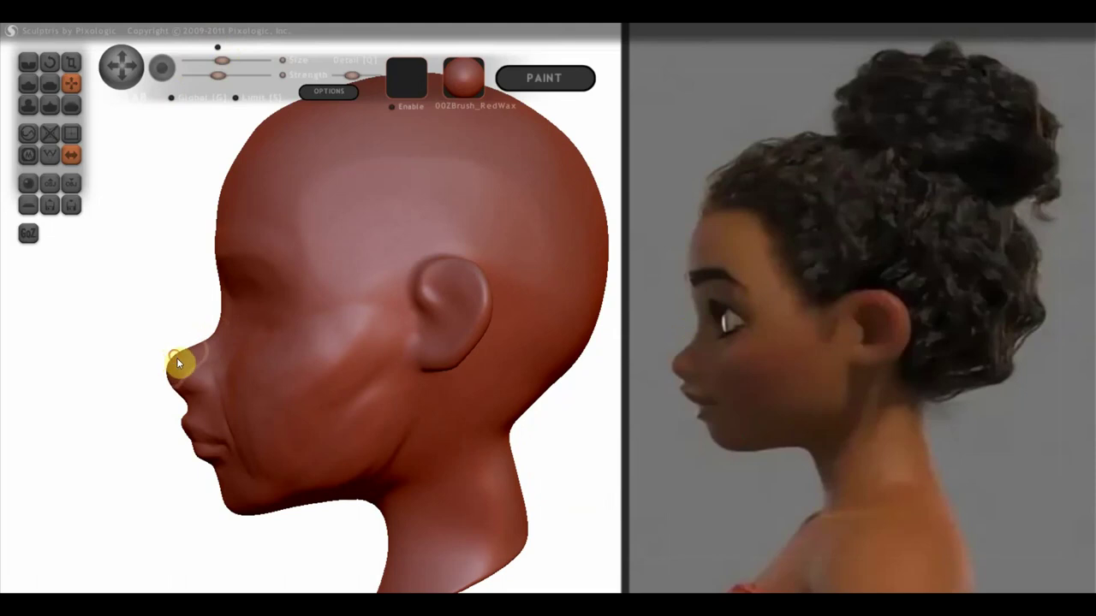
mouse_move(177, 360)
left_mouse_down()
mouse_move(212, 386)
mouse_move(185, 413)
mouse_move(276, 415)
mouse_move(426, 304)
mouse_move(407, 299)
left_mouse_up()
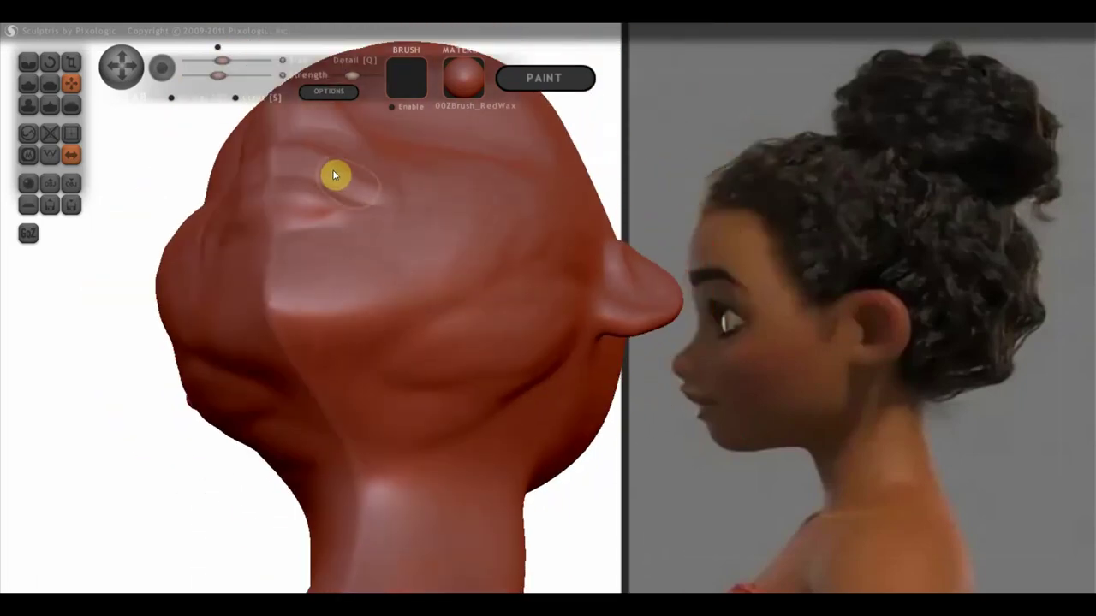
left_click_drag(314, 162, 177, 306)
mouse_move(265, 264)
left_mouse_down()
mouse_move(492, 286)
mouse_move(563, 252)
mouse_move(519, 303)
mouse_move(529, 288)
left_mouse_up()
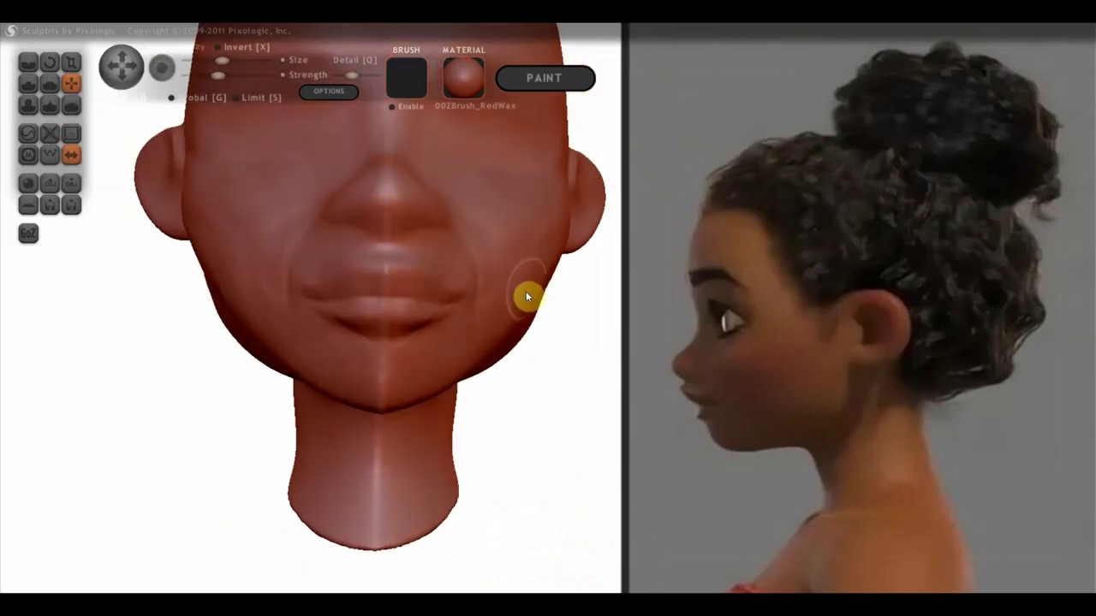
Pick the Draw brush, reduce its size, and zoom in on the mouth at a three-quarter view
left_click(28, 84)
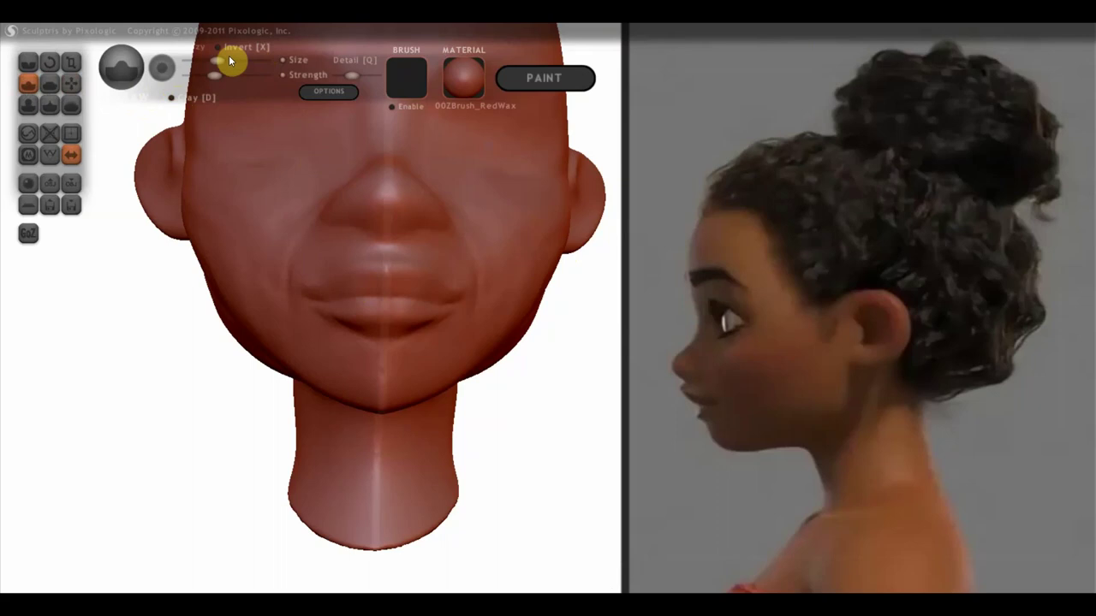
left_click_drag(220, 60, 206, 60)
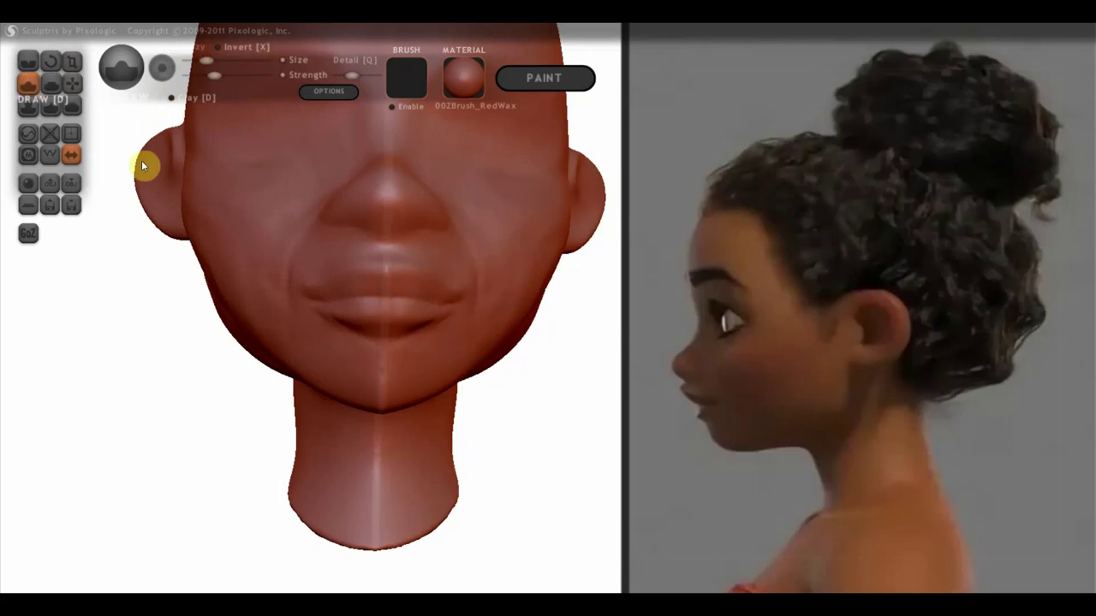
scroll(306, 256, "up", 2)
scroll(317, 260, "up", 2)
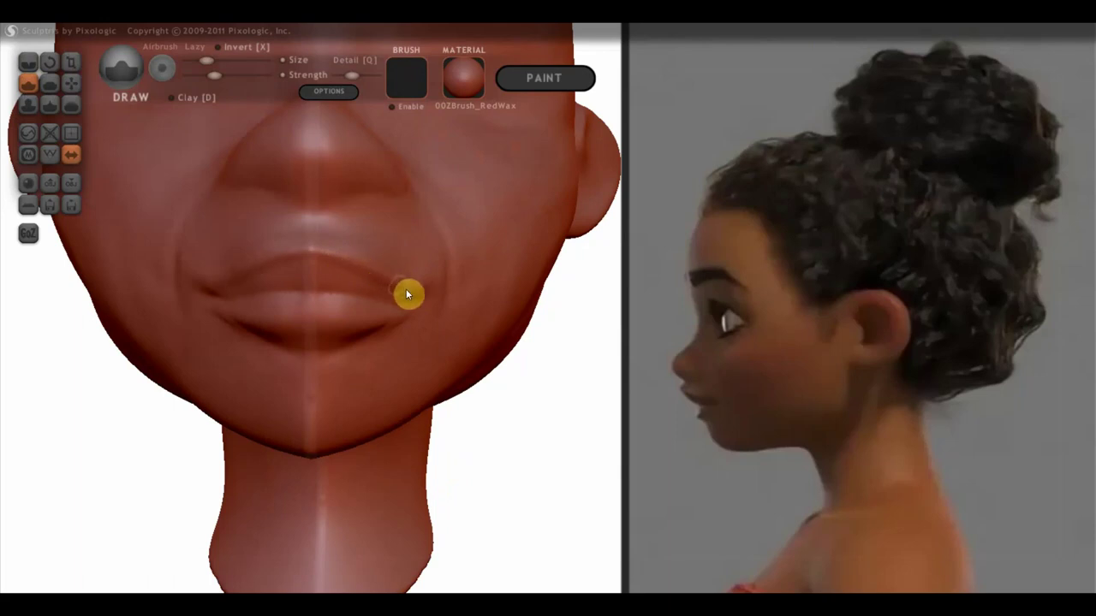
mouse_move(399, 283)
left_mouse_down()
mouse_move(208, 311)
mouse_move(308, 289)
left_mouse_up()
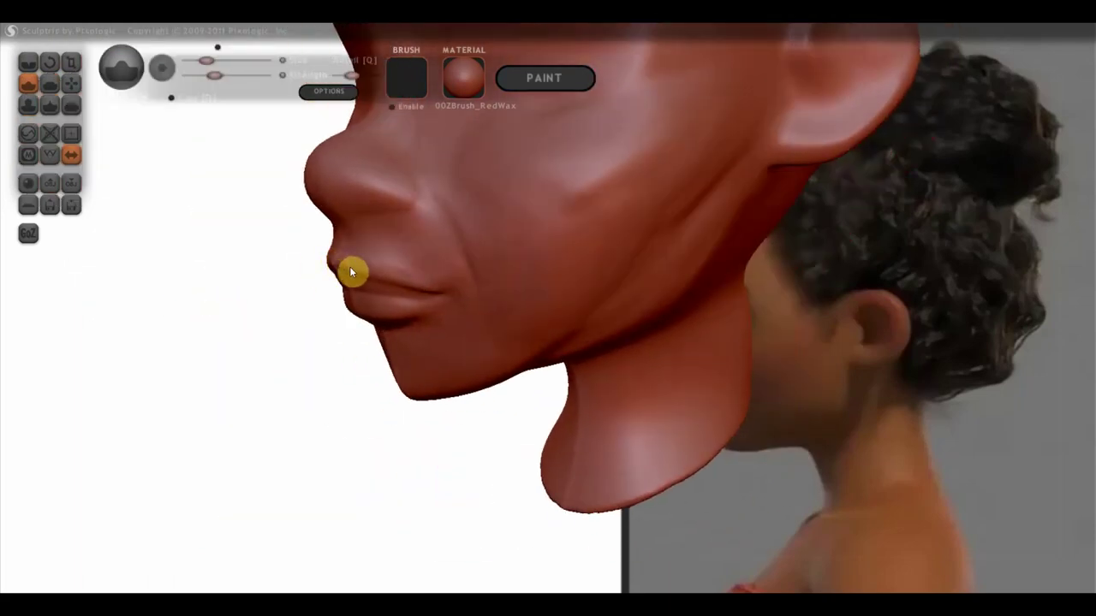
mouse_move(404, 295)
left_mouse_down()
mouse_move(348, 274)
mouse_move(419, 279)
mouse_move(472, 251)
mouse_move(358, 222)
left_mouse_up()
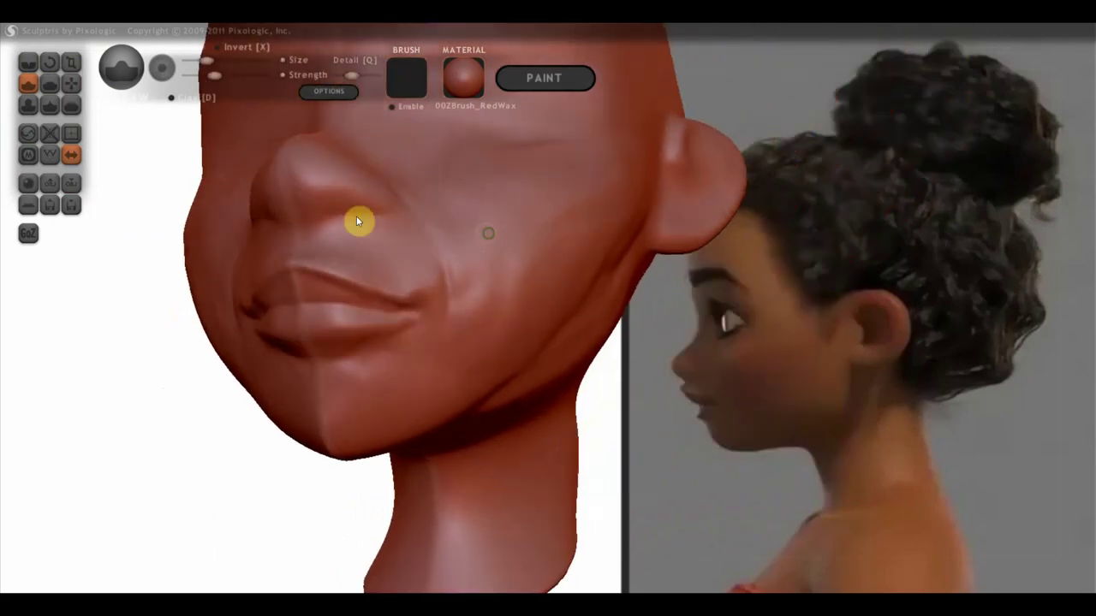
Pull the mouth corner along the lip crease into a small upturned curl
left_click(71, 83)
scroll(322, 272, "up", 2)
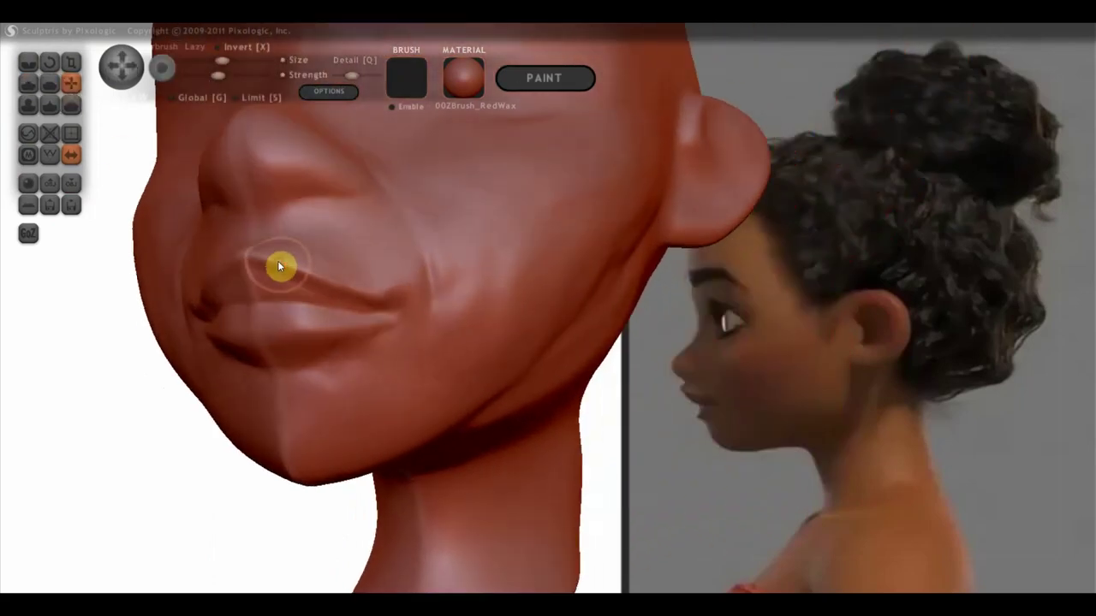
left_click_drag(287, 248, 333, 287)
left_click_drag(264, 295, 244, 292)
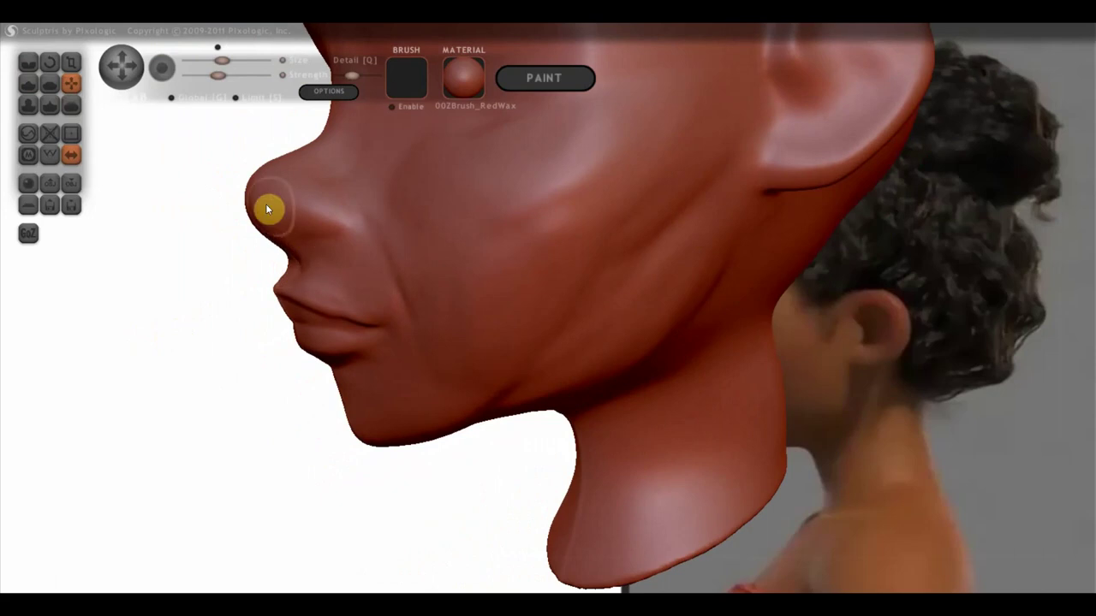
Reframe the whole head and rotate the face slightly toward the viewer
scroll(295, 227, "down", 3)
scroll(302, 229, "down", 2)
scroll(301, 228, "up", 2)
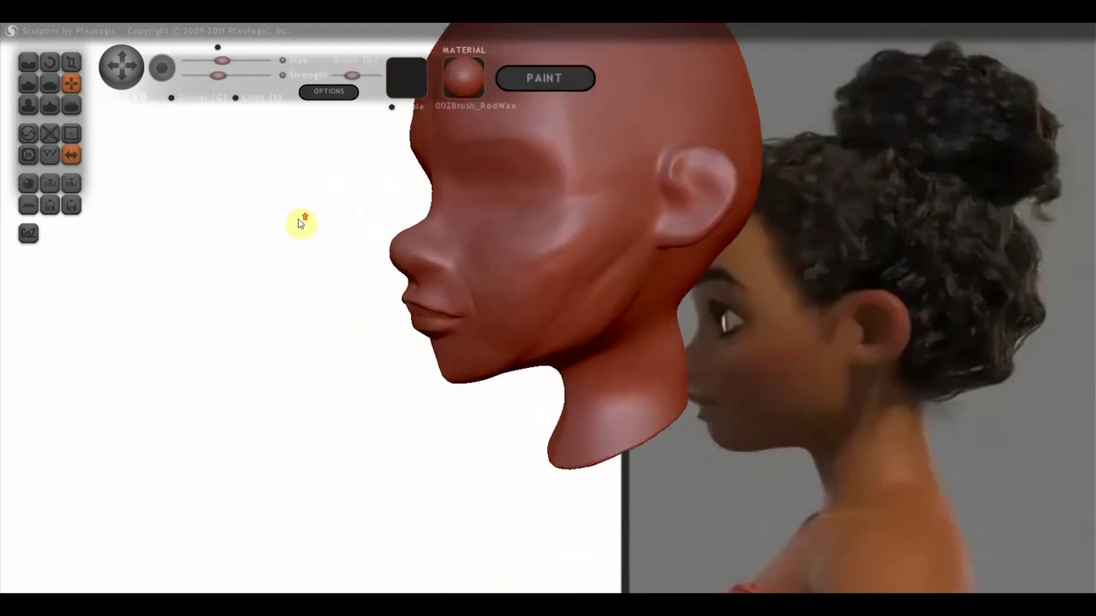
scroll(316, 210, "up", 2)
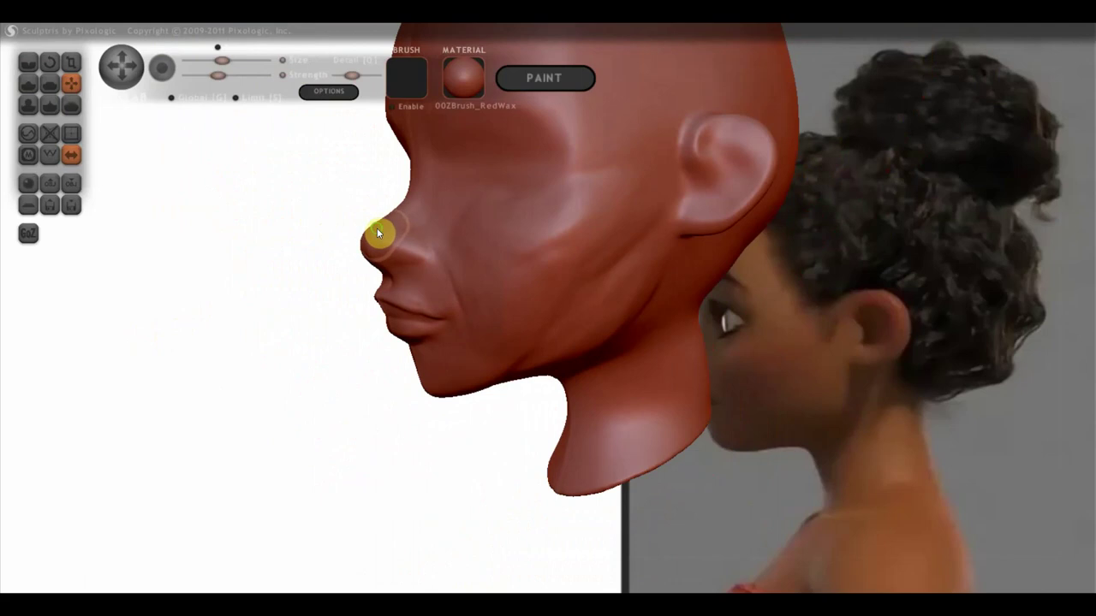
scroll(377, 228, "down", 2)
right_click_drag(570, 394, 492, 427, "alt")
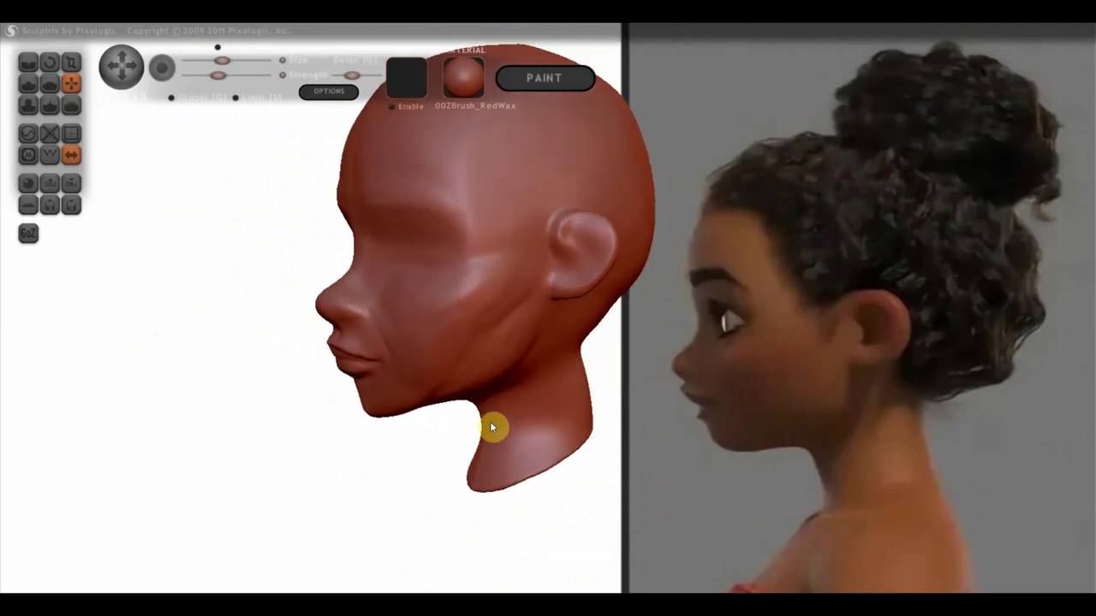
scroll(305, 334, "up", 2)
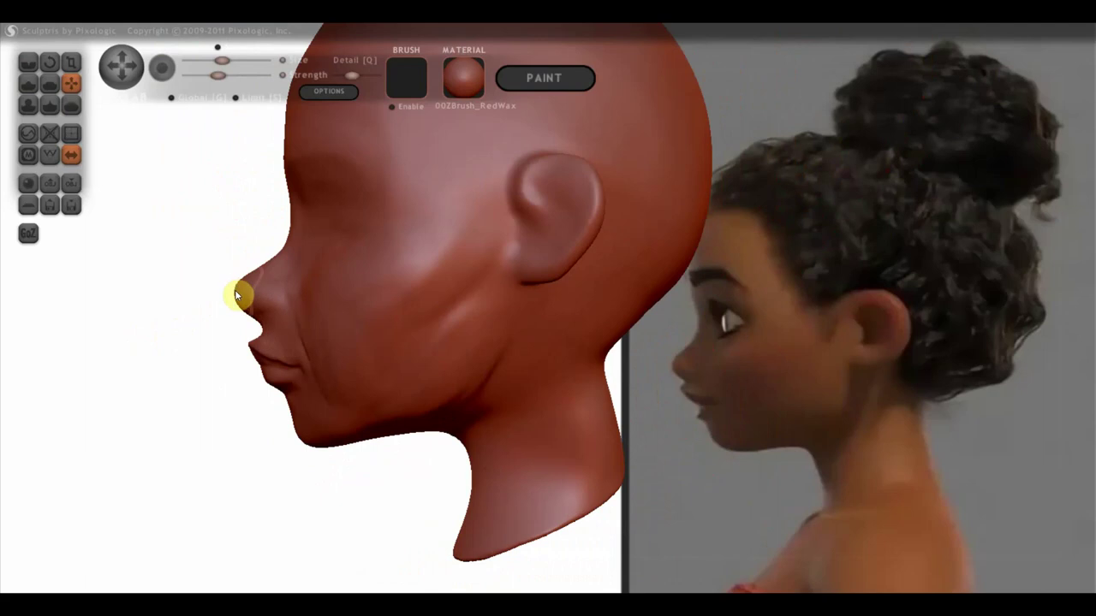
mouse_move(239, 293)
right_mouse_down()
mouse_move(339, 324)
mouse_move(416, 311)
right_mouse_up()
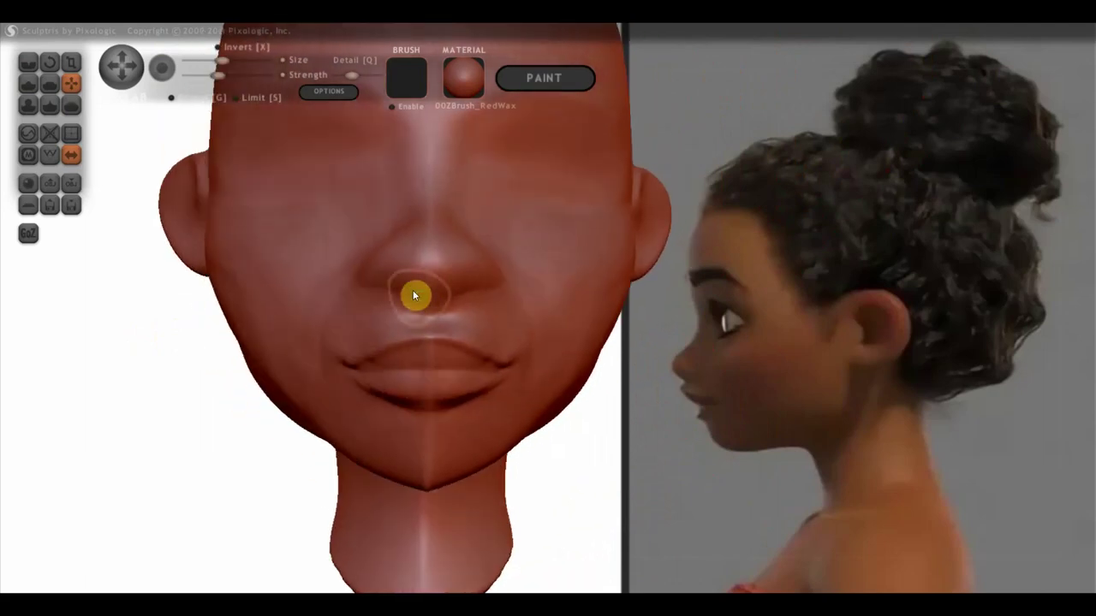
scroll(404, 288, "down", 2)
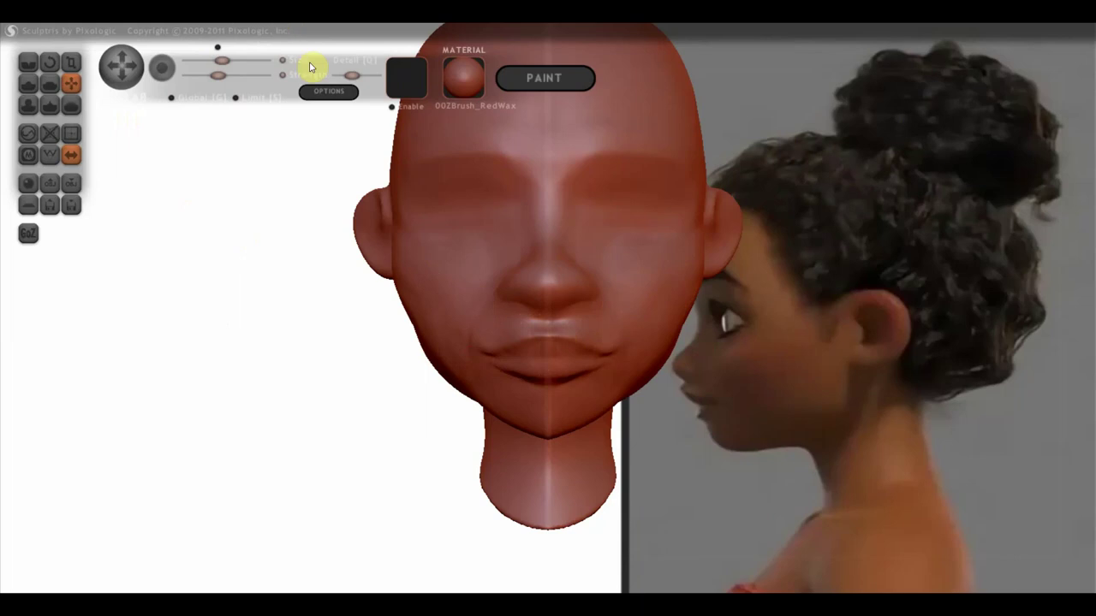
Load the front-view screenshot 124211 as the background via Options > Background
left_click(337, 92)
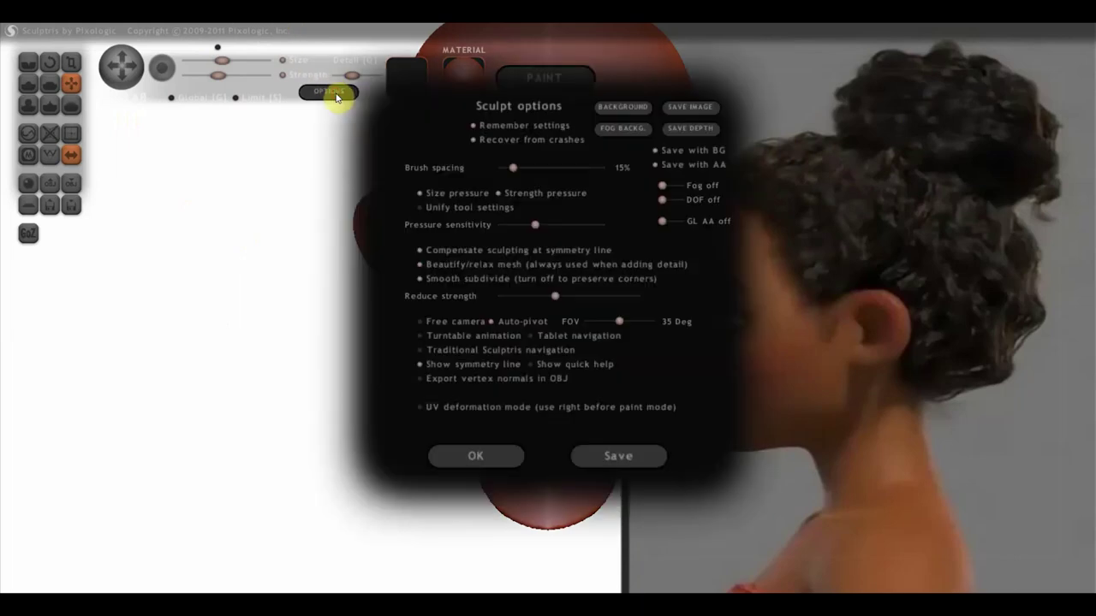
left_click(618, 111)
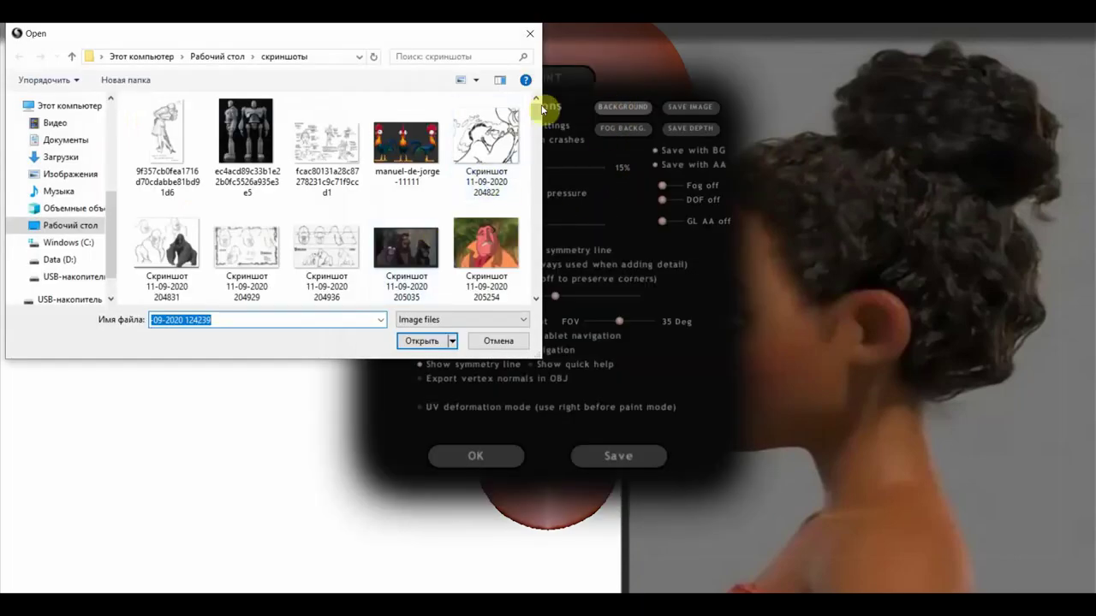
left_click_drag(535, 109, 519, 270)
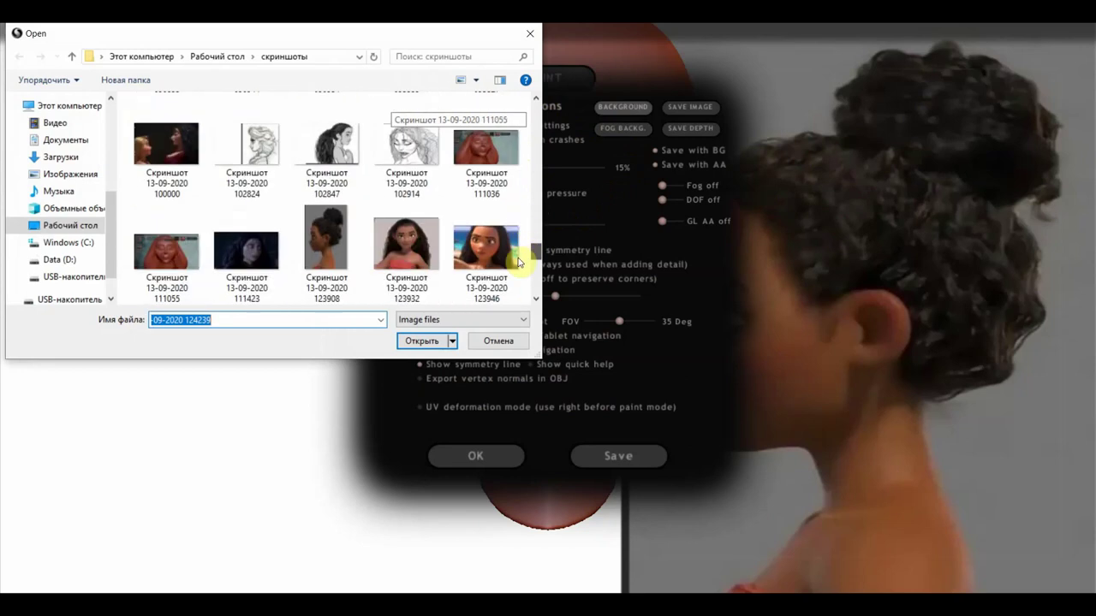
left_click(262, 190)
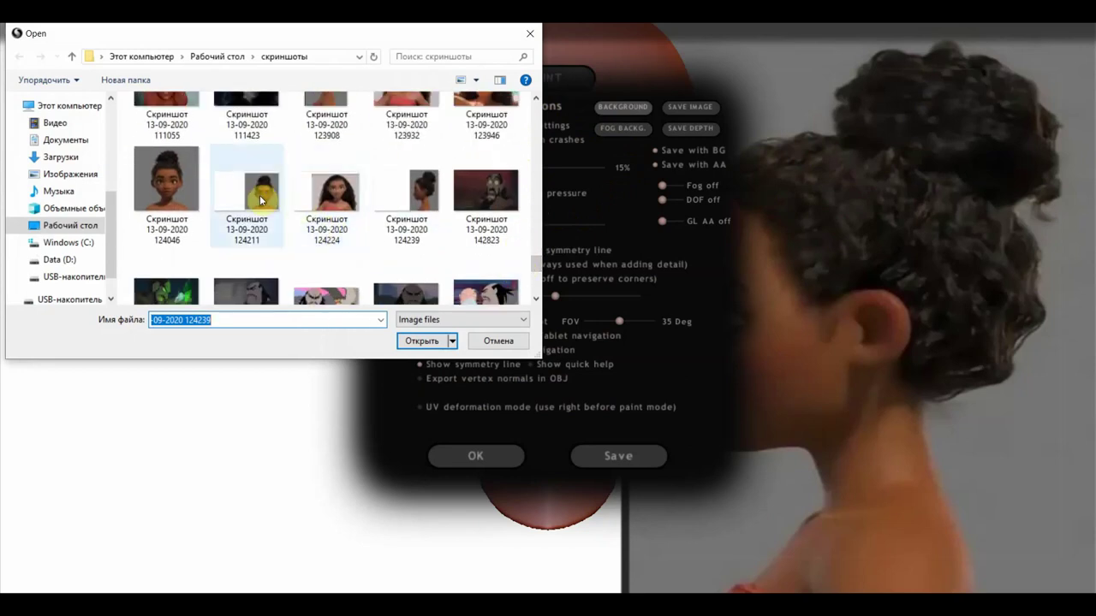
left_click(423, 341)
left_click(483, 455)
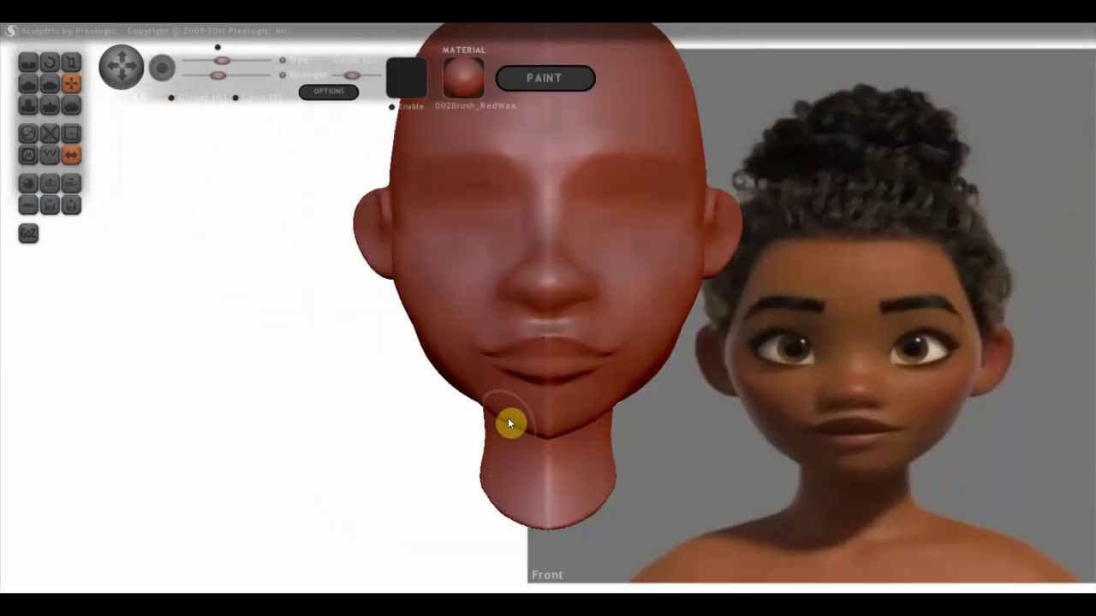
Pan, resize and rotate the head to sit front-facing over the reference face
mouse_move(609, 403)
left_mouse_down("alt")
mouse_move(692, 523)
mouse_move(957, 552)
mouse_move(1017, 512)
mouse_move(973, 494)
mouse_move(984, 505)
mouse_move(966, 518)
left_mouse_up("alt")
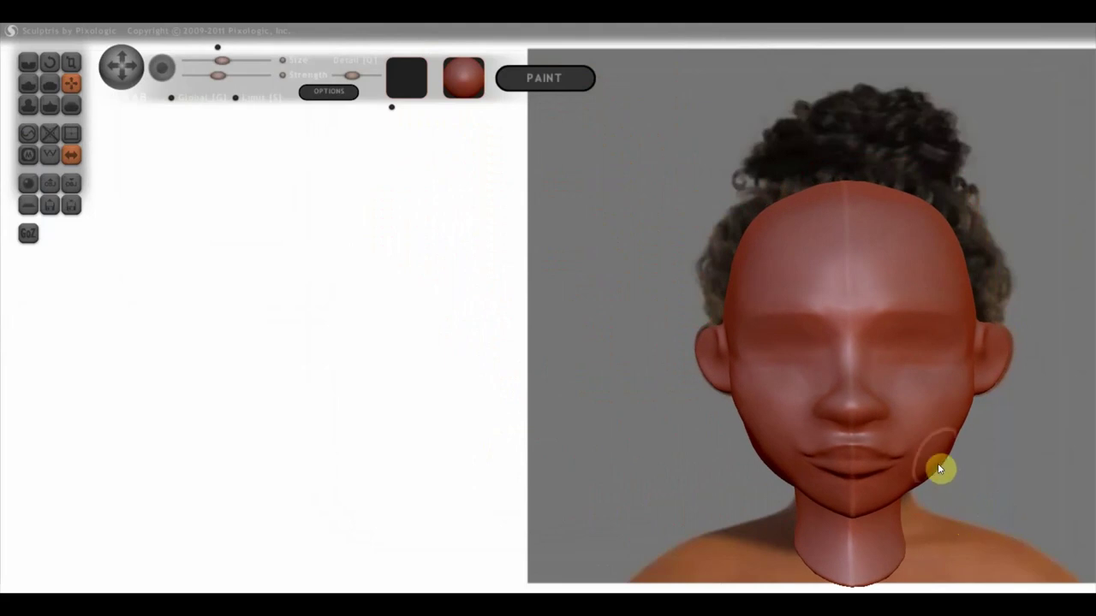
scroll(626, 291, "down", 2)
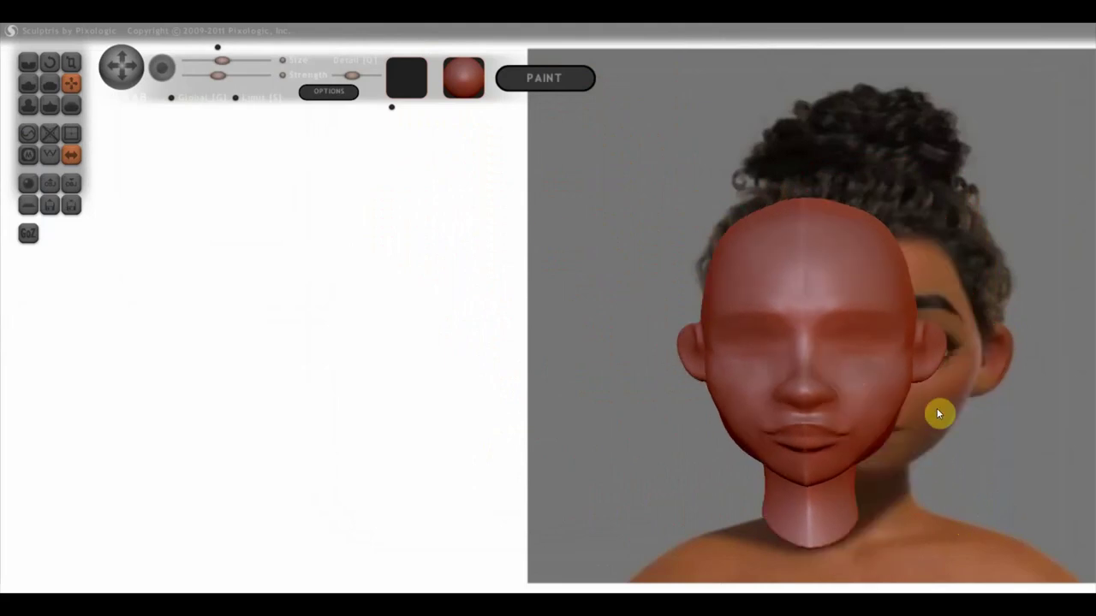
mouse_move(936, 416)
left_mouse_down("alt")
mouse_move(1017, 417)
mouse_move(988, 421)
left_mouse_up("alt")
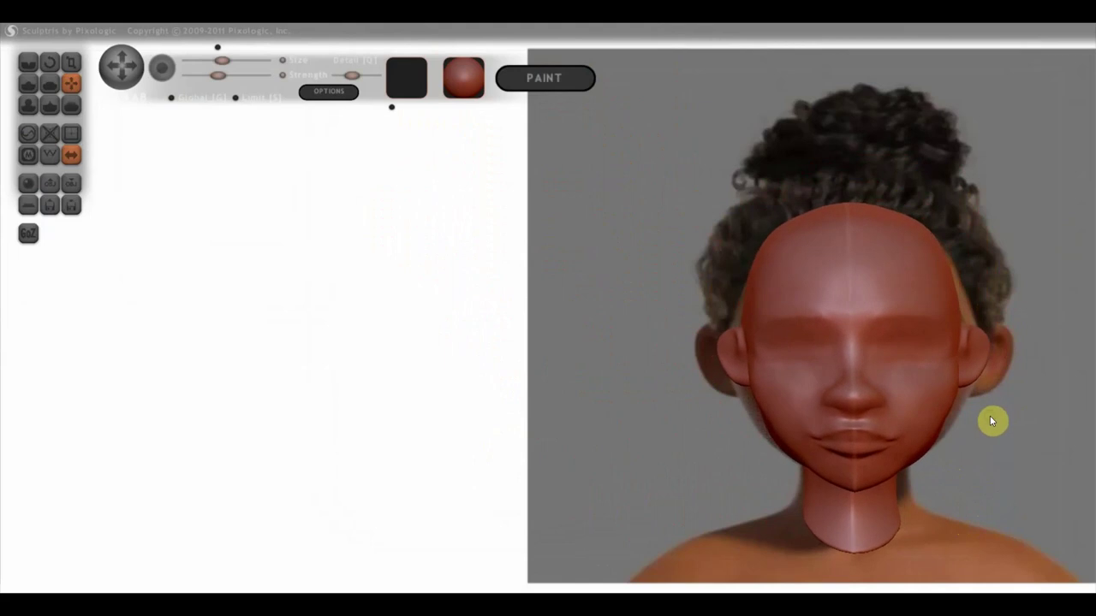
scroll(989, 420, "up", 2)
left_click_drag(989, 420, 917, 409)
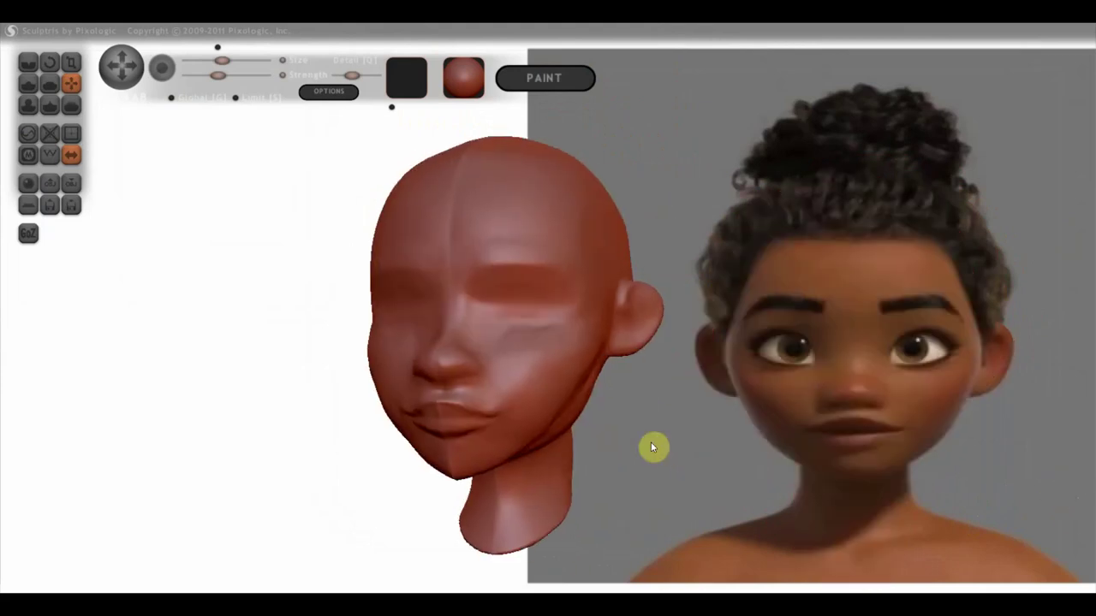
left_click_drag(651, 442, 721, 439)
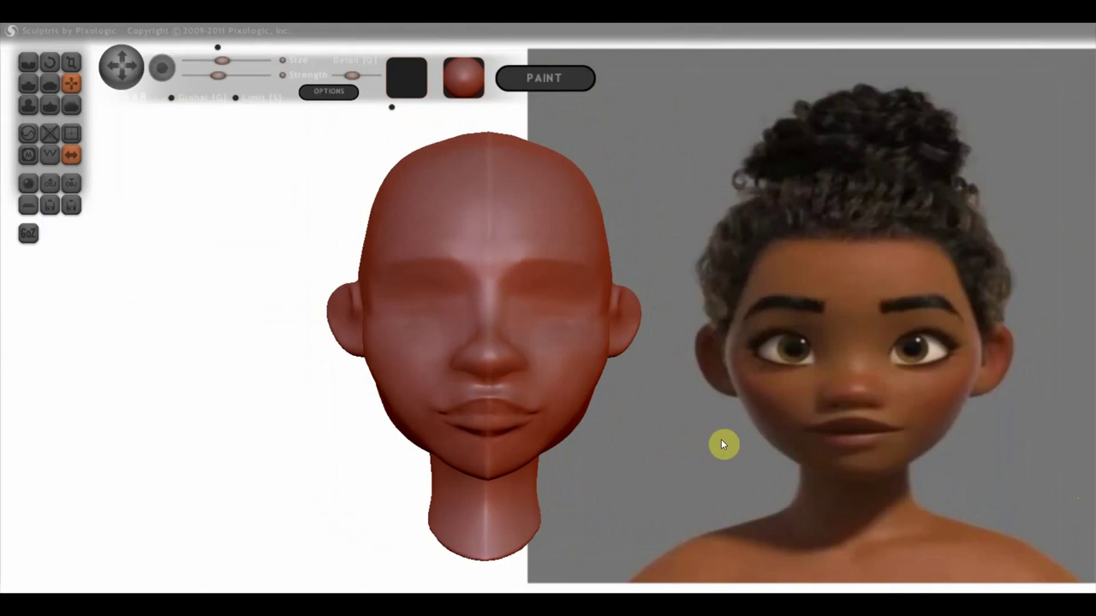
Smooth the upper lip crease, reshape both sides of the lips and the left eye area
scroll(721, 441, "up", 2)
left_click(488, 403)
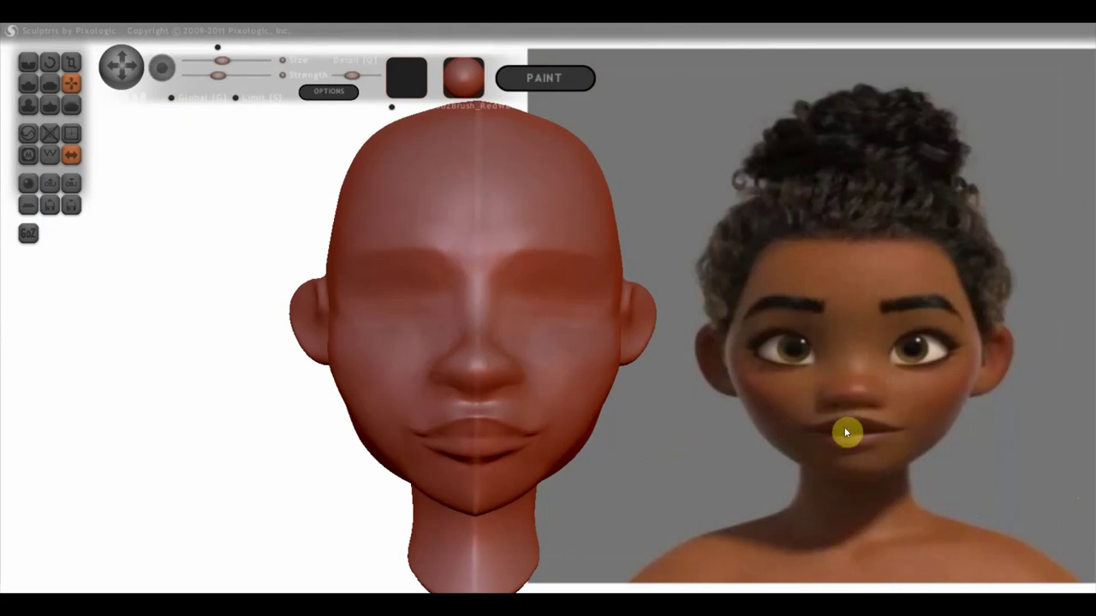
left_click_drag(541, 446, 416, 443)
mouse_move(431, 425)
left_mouse_down()
mouse_move(465, 440)
mouse_move(470, 340)
left_mouse_up()
scroll(467, 437, "down", 2)
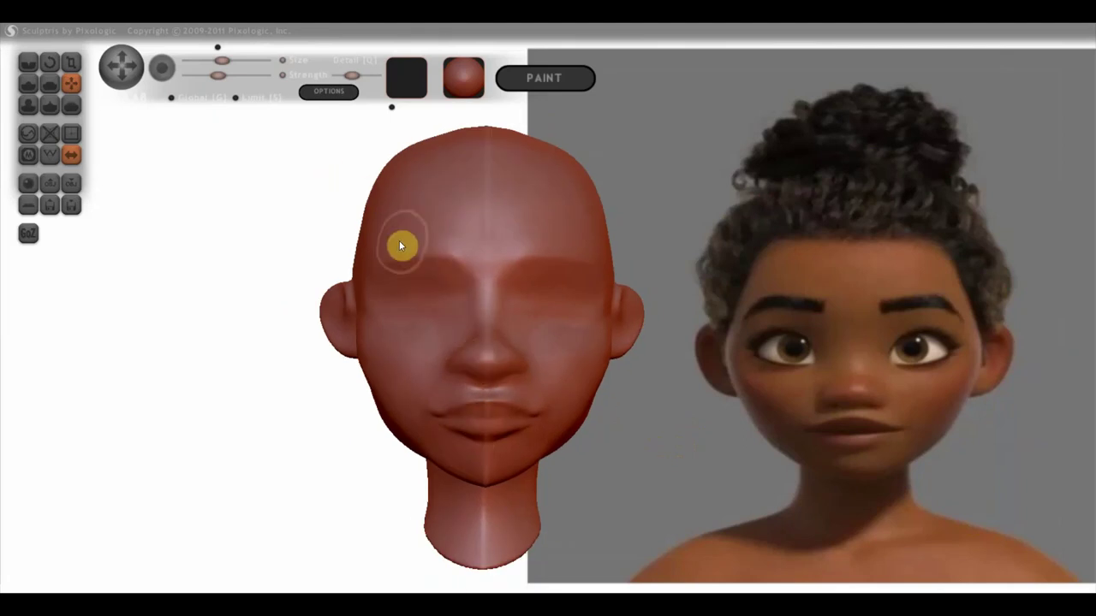
left_click_drag(399, 240, 444, 294)
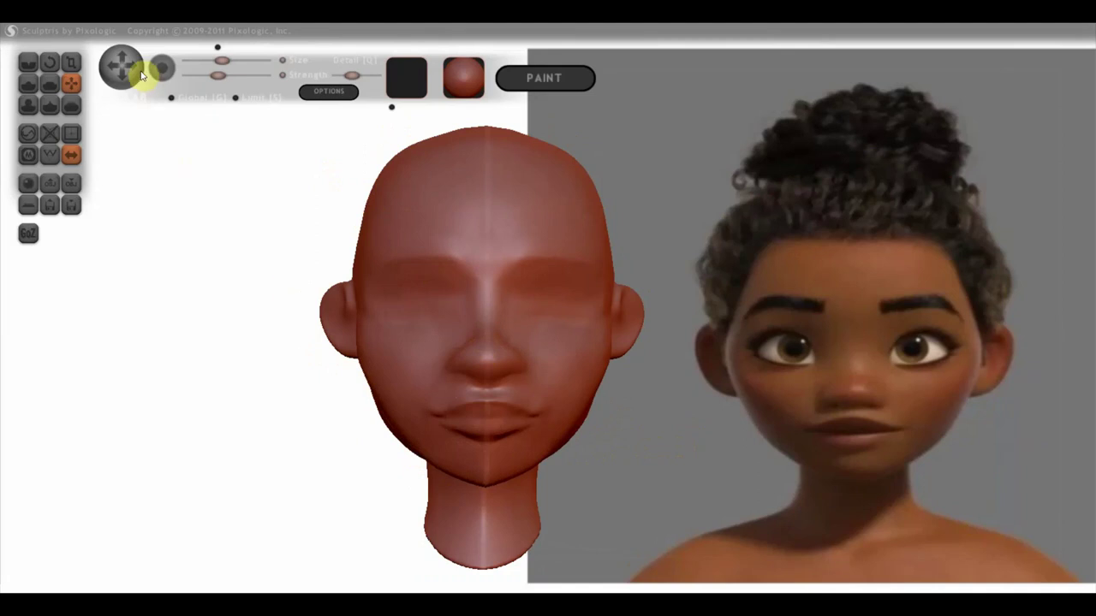
Enlarge the brush and smooth the cheek creases near and below the ear
left_click_drag(222, 60, 240, 60)
scroll(364, 347, "down", 2)
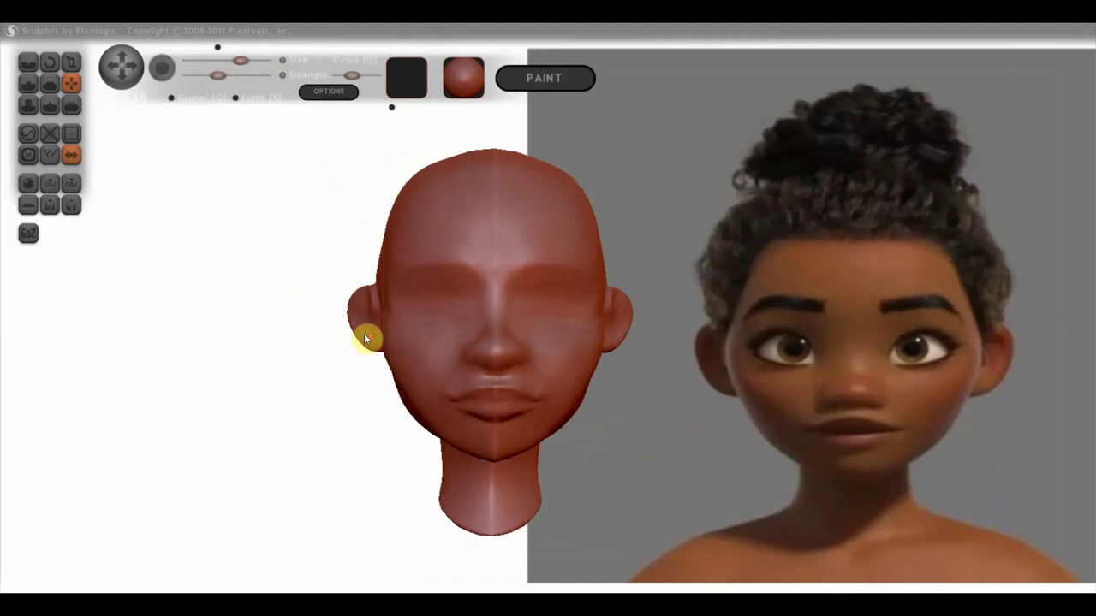
scroll(383, 328, "down", 2)
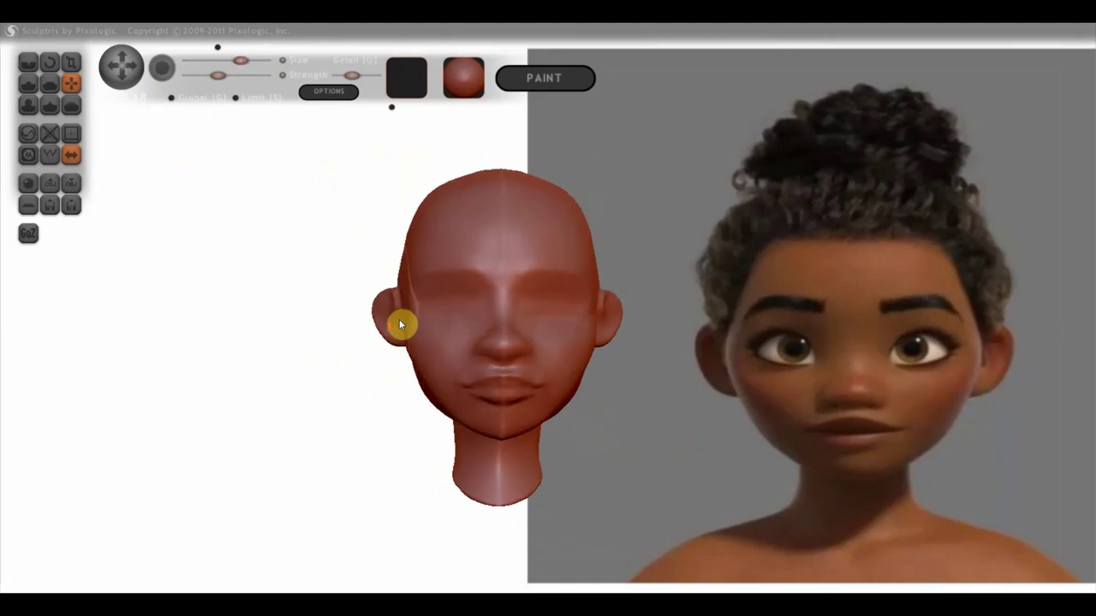
scroll(404, 335, "down", 2)
left_click_drag(451, 319, 419, 324)
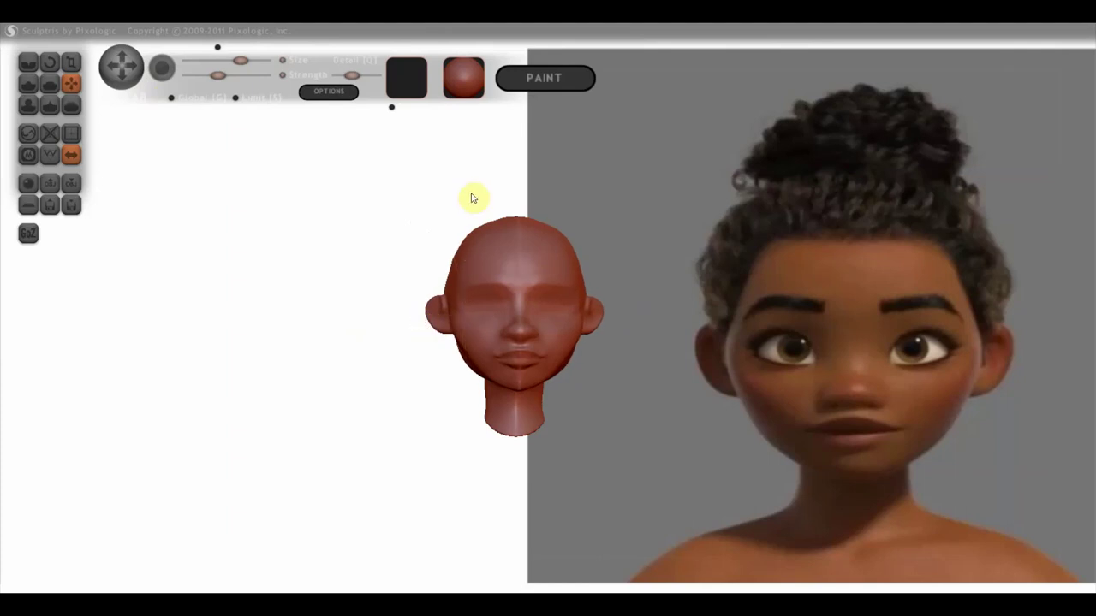
scroll(472, 196, "up", 2)
scroll(472, 196, "up", 2)
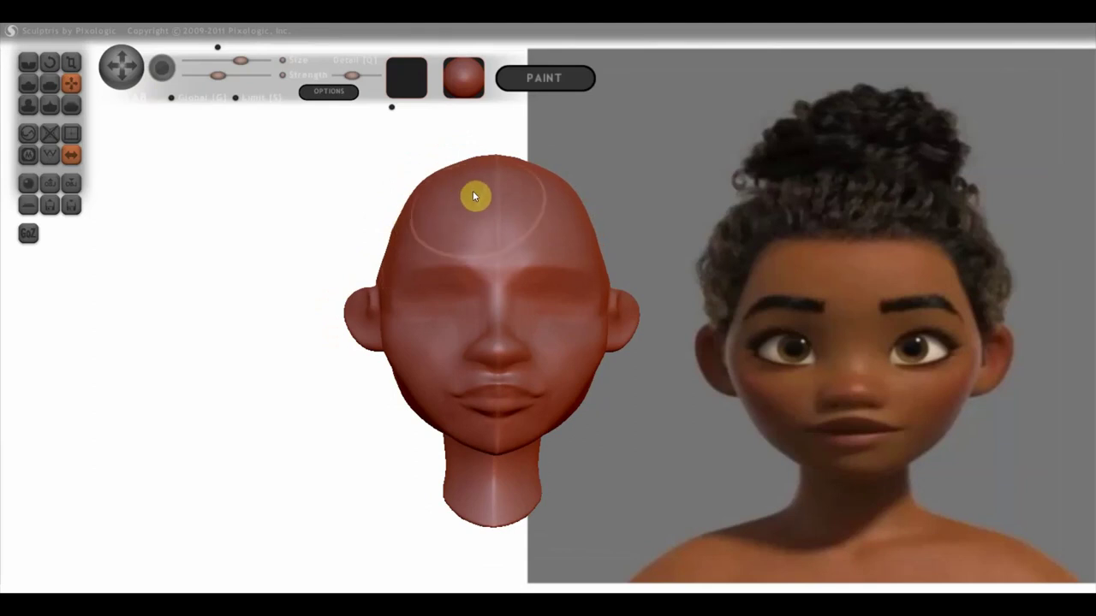
right_click_drag(545, 205, 669, 206)
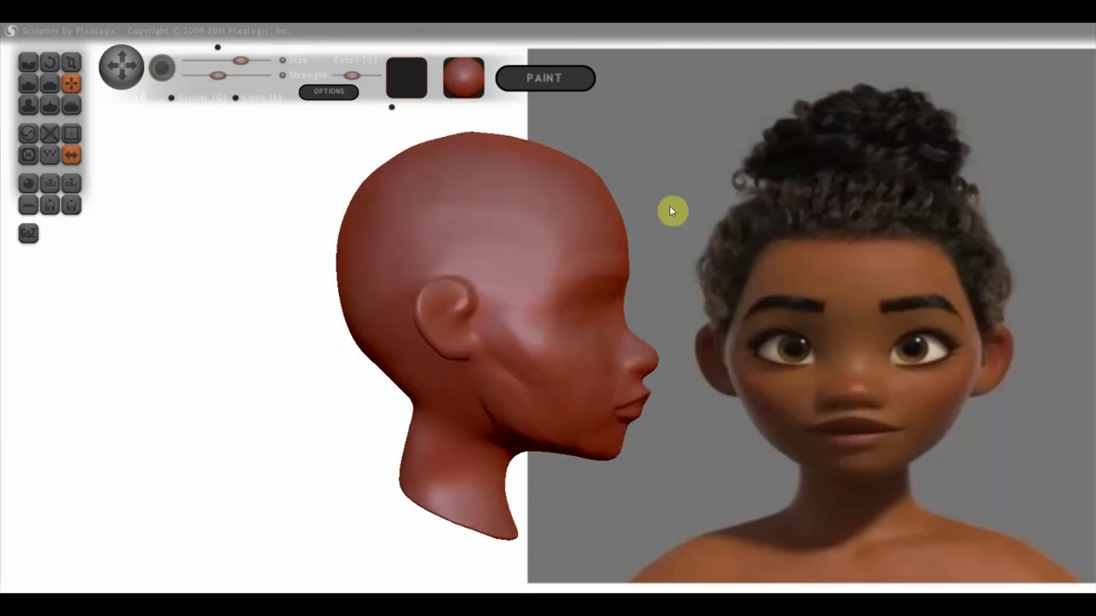
mouse_move(524, 383)
left_mouse_down("shift")
mouse_move(564, 415)
mouse_move(521, 327)
left_mouse_up("shift")
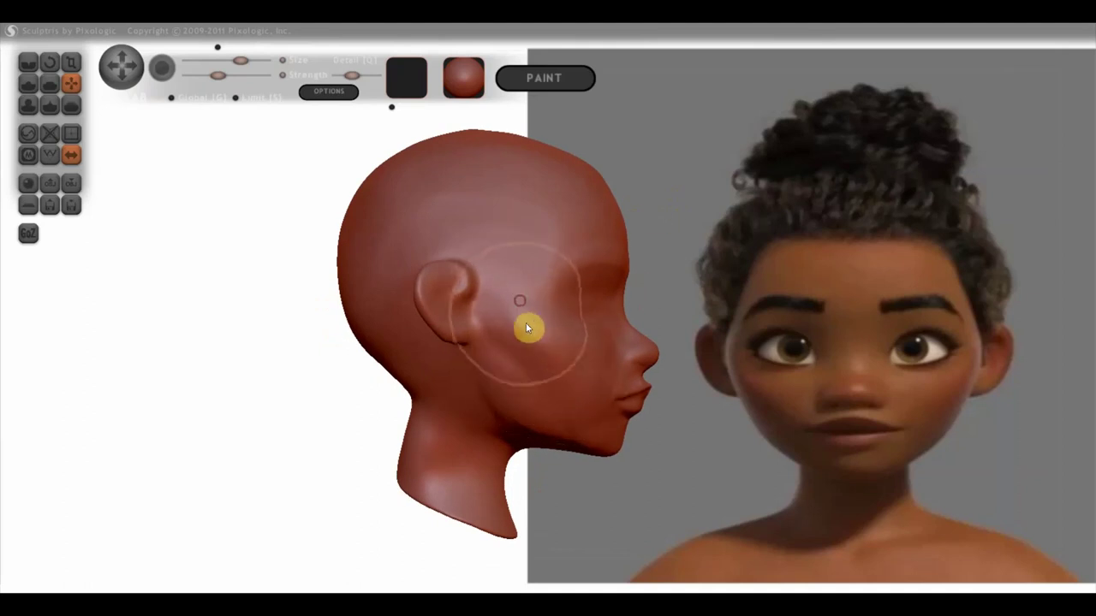
mouse_move(499, 348)
right_mouse_down()
mouse_move(351, 349)
mouse_move(465, 379)
right_mouse_up()
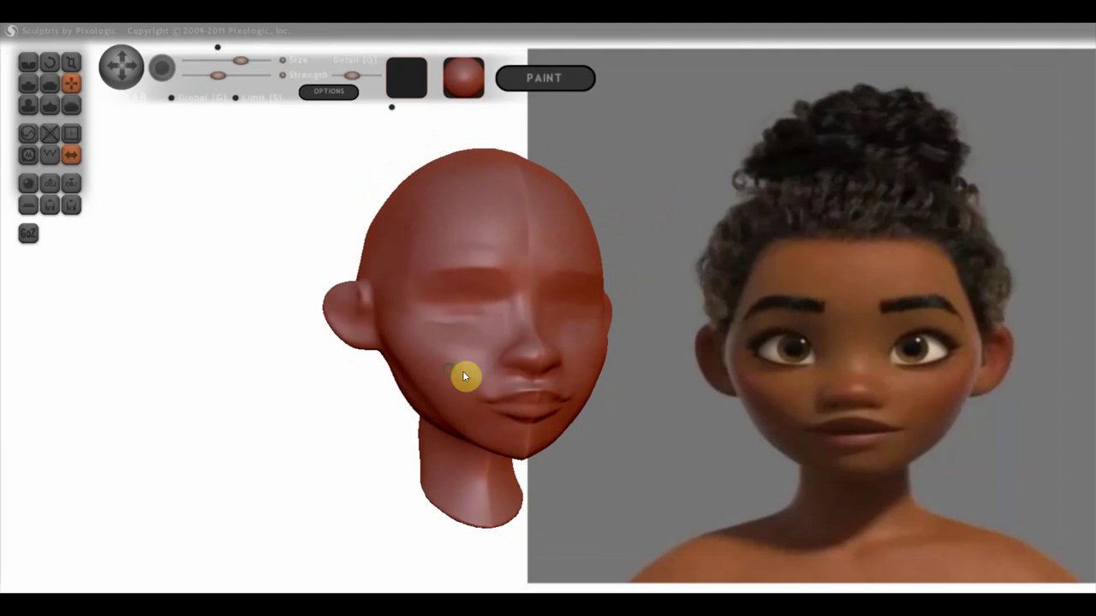
Select the Flatten tool and orbit and zoom in to view the head's left cheek and ear
left_click(46, 80)
right_click_drag(294, 322, 482, 432)
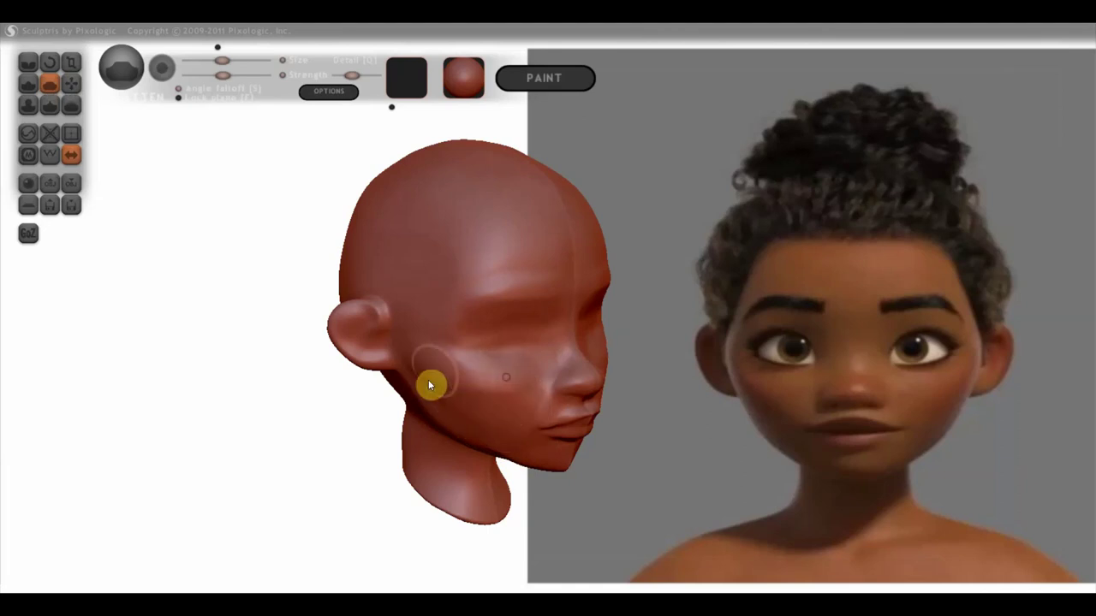
left_click_drag(503, 396, 420, 364)
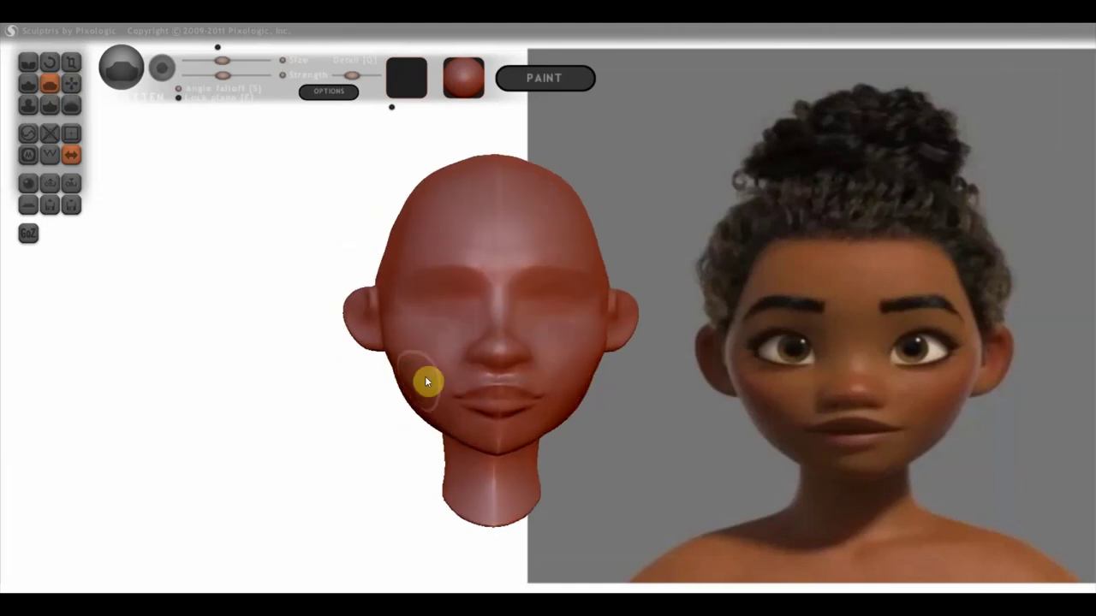
scroll(558, 422, "up", 2)
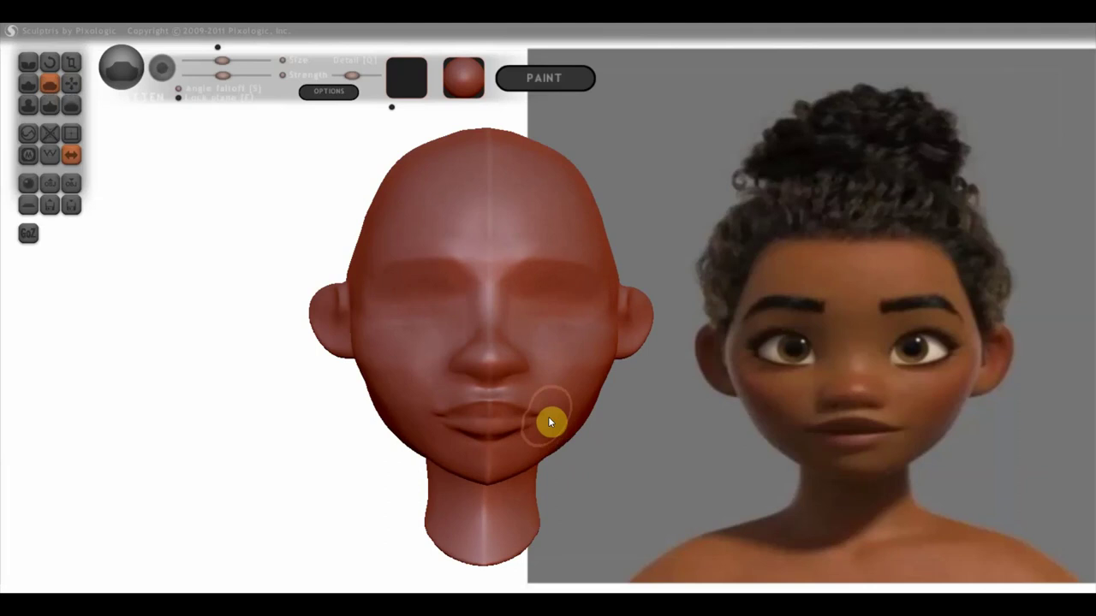
scroll(531, 344, "up", 2)
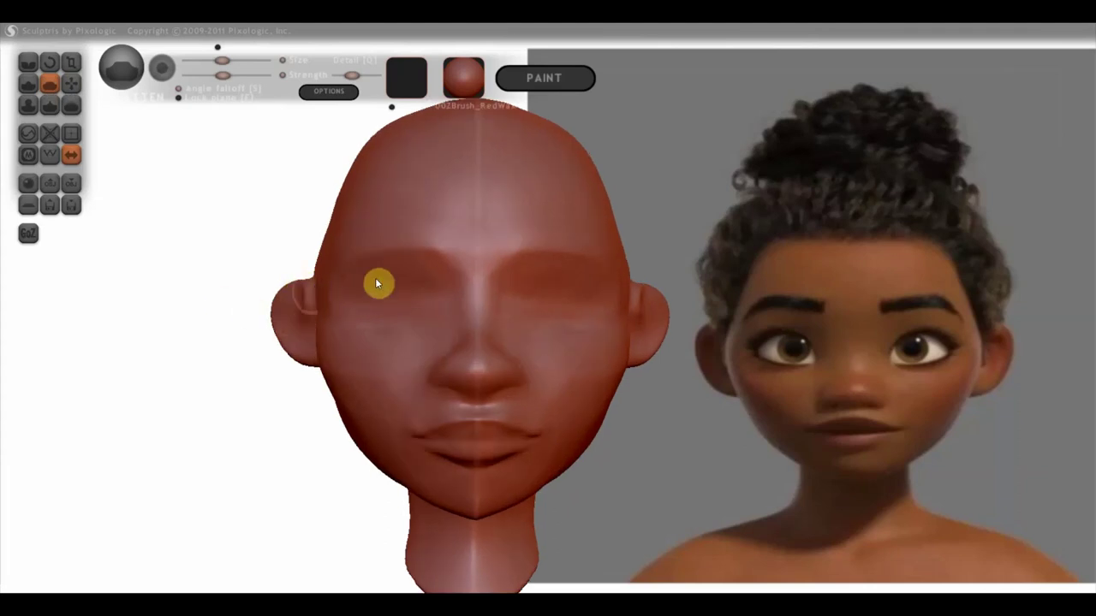
right_click_drag(351, 276, 395, 273)
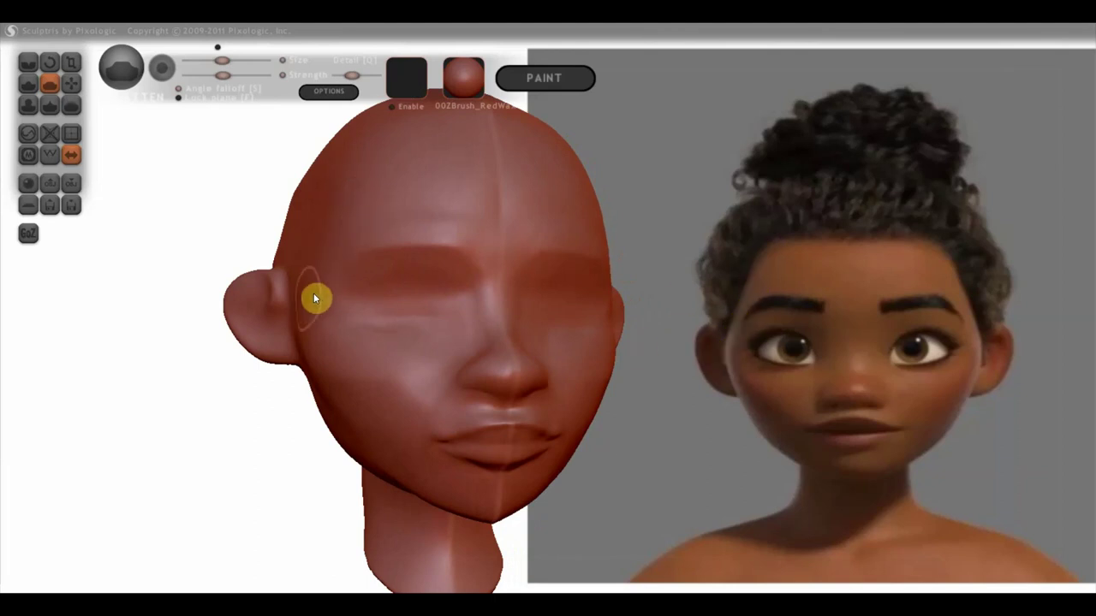
Pick a different sculpting brush, enlarge it slightly, and toggle its brush option
left_click(24, 82)
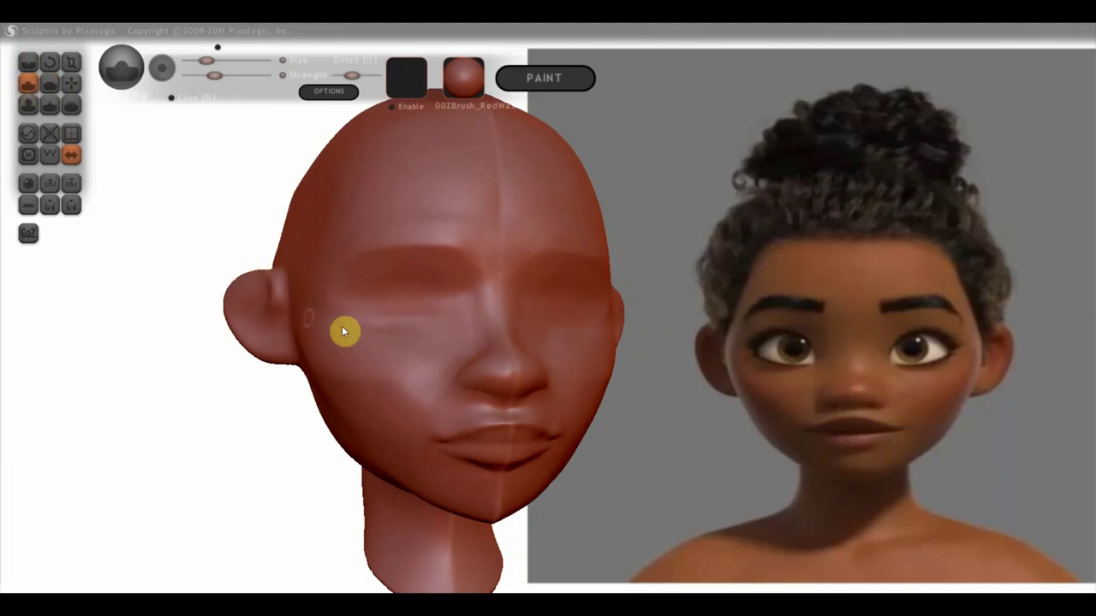
left_click_drag(206, 60, 218, 60)
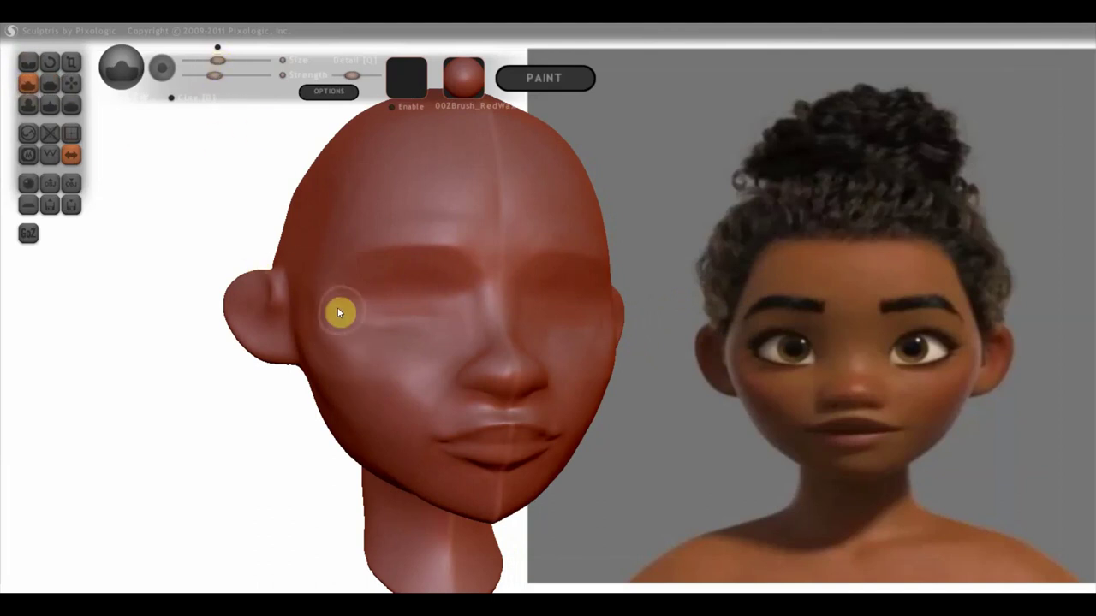
left_click(172, 97)
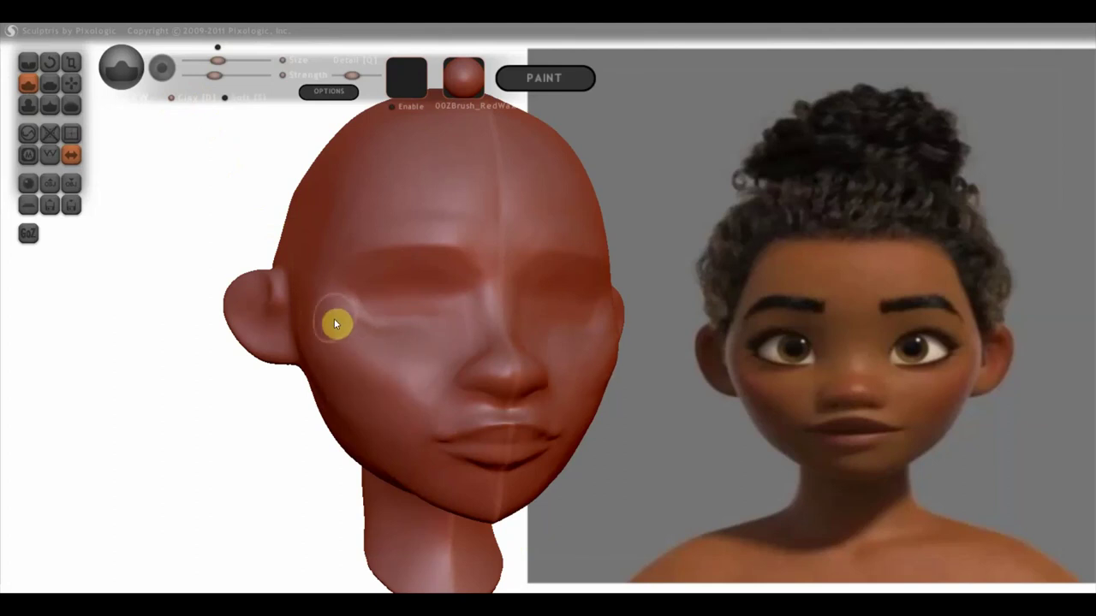
In front view, stroke right-to-left under the lower lip to crease and define it
right_click_drag(434, 341, 374, 338)
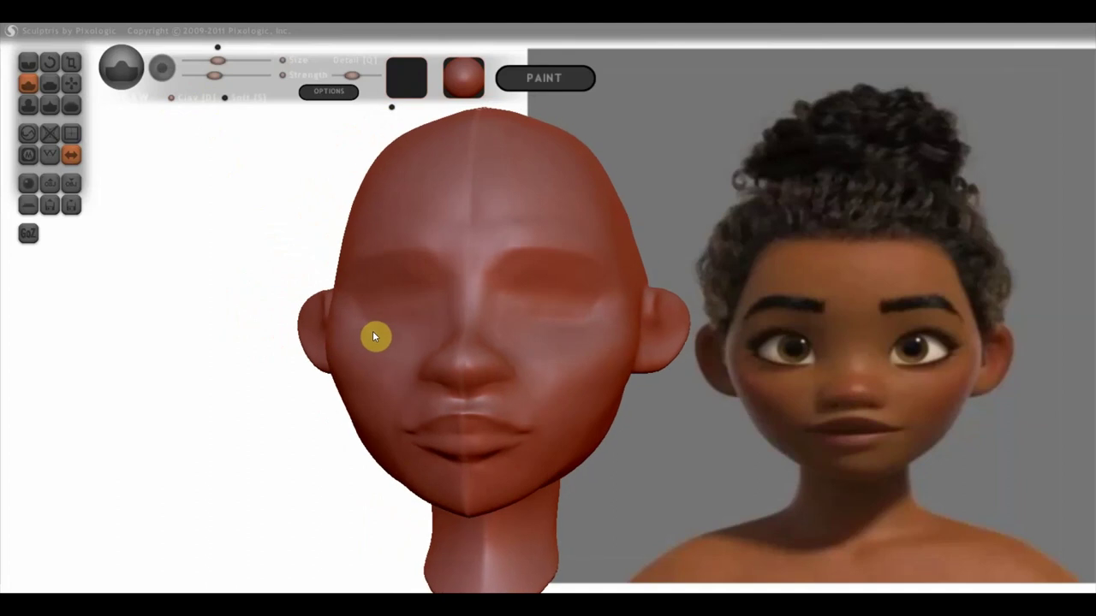
right_click_drag(598, 430, 683, 414, "alt")
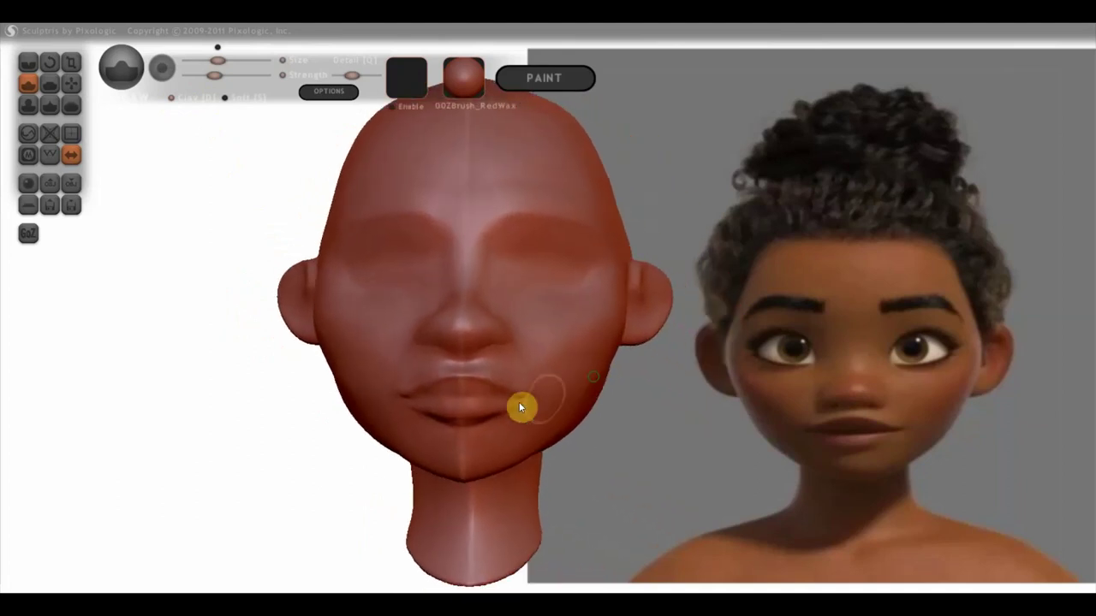
scroll(479, 411, "up", 3)
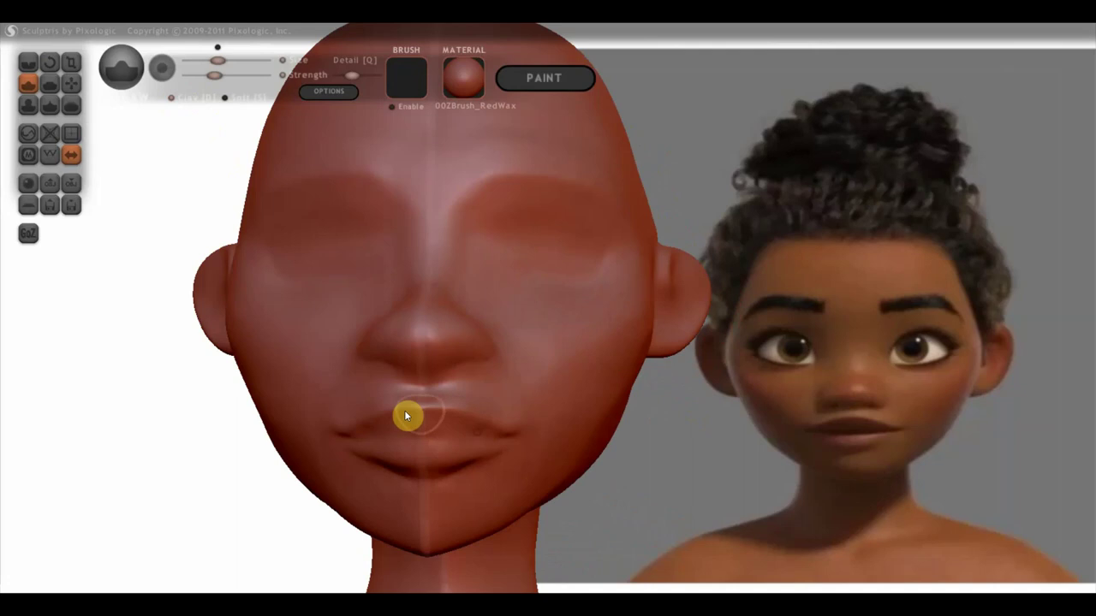
mouse_move(405, 461)
left_mouse_down()
mouse_move(459, 464)
mouse_move(357, 460)
mouse_move(385, 462)
left_mouse_up()
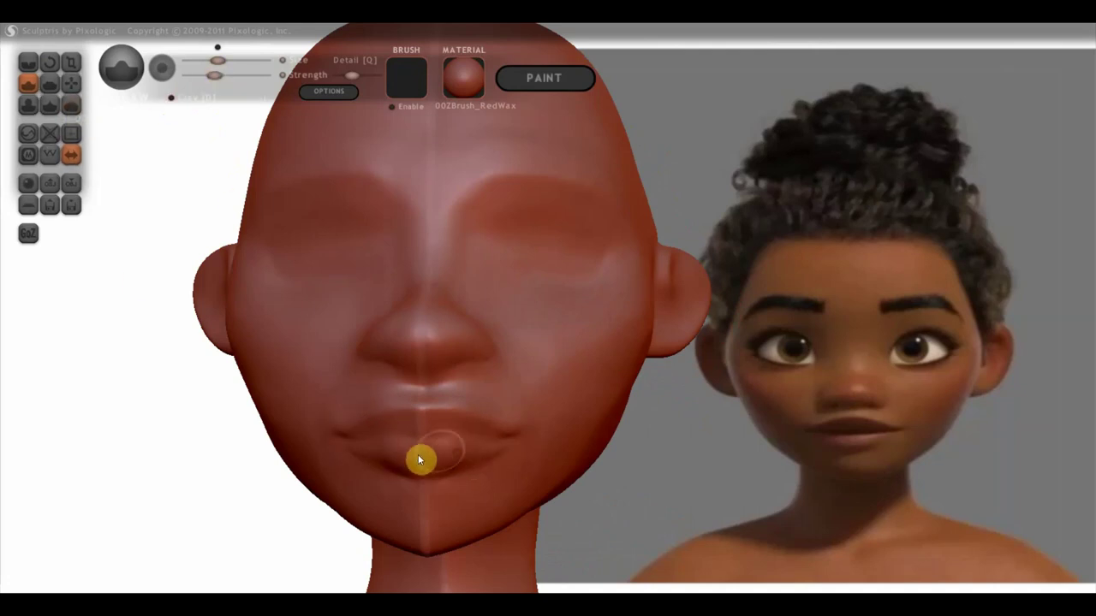
mouse_move(419, 461)
left_mouse_down()
mouse_move(363, 458)
mouse_move(386, 455)
left_mouse_up()
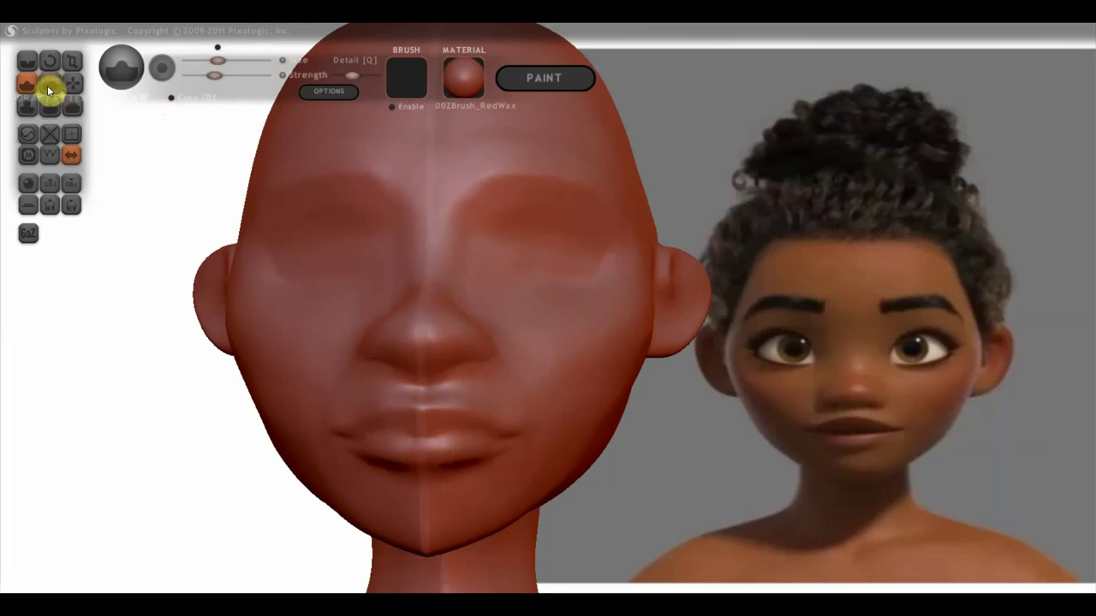
left_click(27, 61)
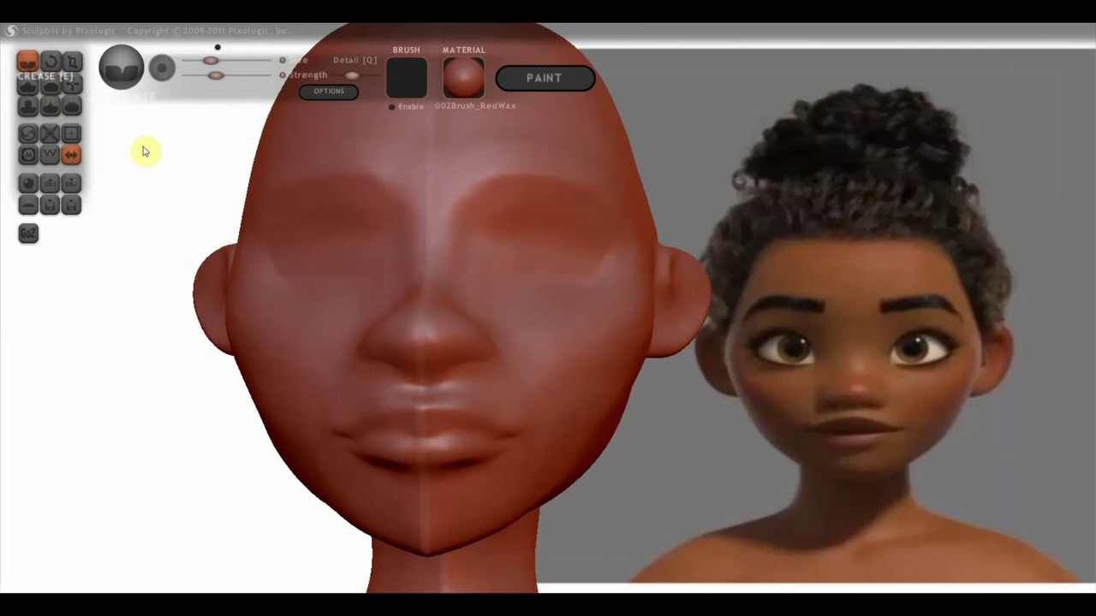
In a three-quarter view, use the brush below Draw to deepen the cheek crease under the eye
scroll(473, 440, "down", 2)
right_click_drag(473, 440, 485, 440)
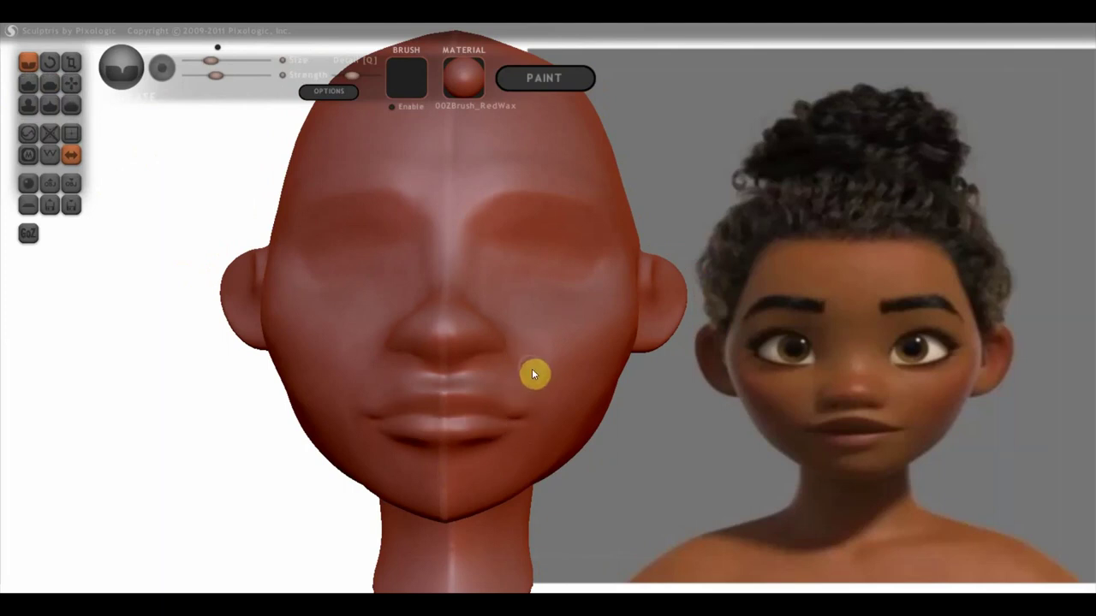
right_click_drag(554, 408, 464, 414)
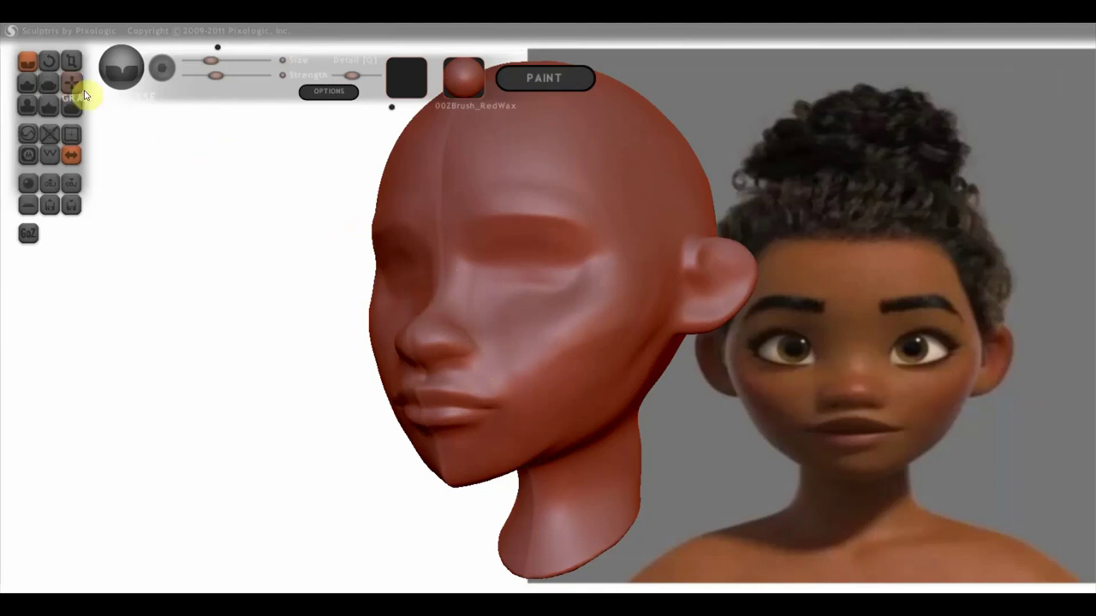
left_click(28, 83)
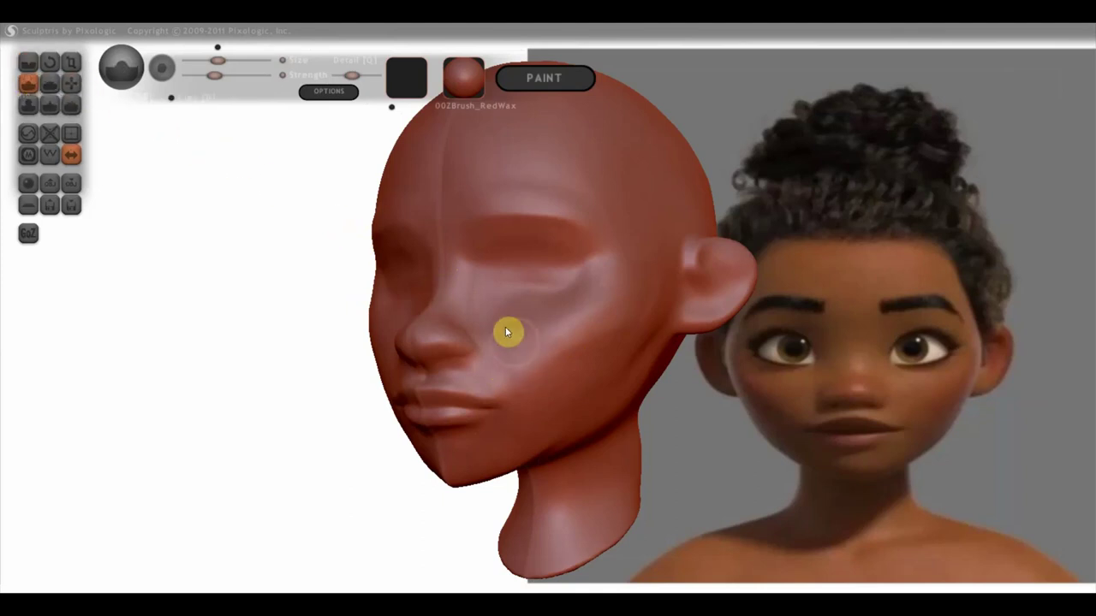
mouse_move(490, 310)
left_mouse_down()
mouse_move(569, 328)
mouse_move(487, 316)
left_mouse_up()
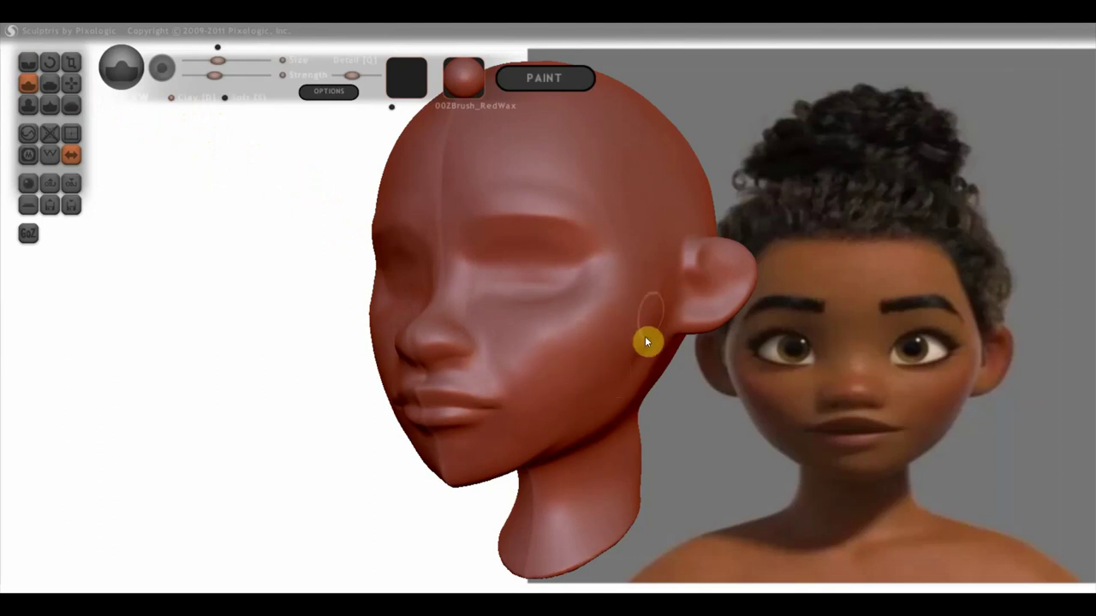
mouse_move(622, 388)
right_mouse_down()
mouse_move(600, 386)
mouse_move(659, 294)
right_mouse_up()
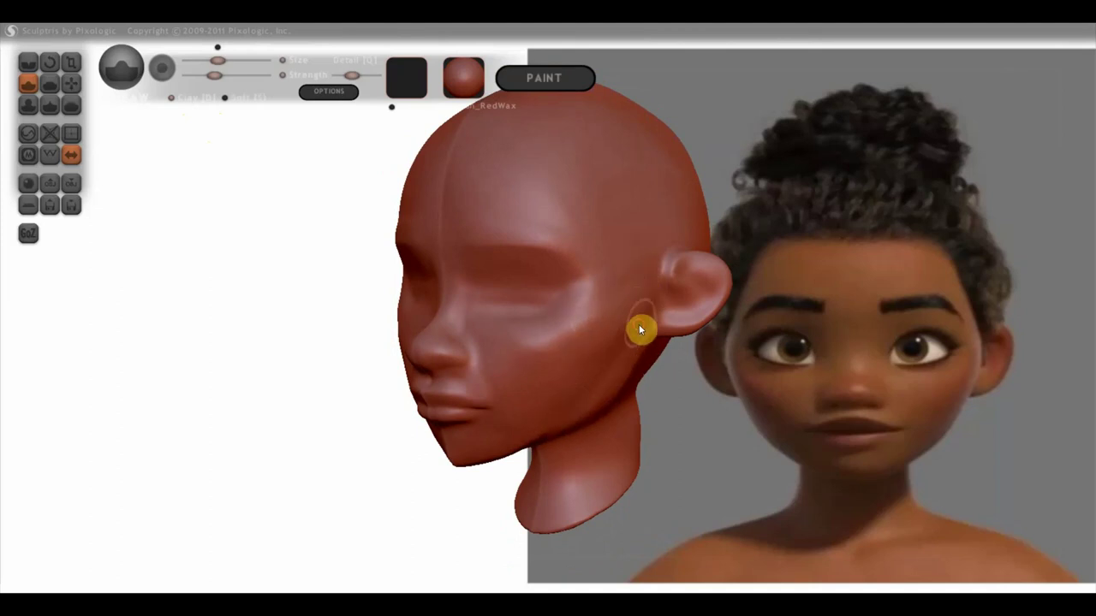
right_click_drag(622, 360, 723, 333)
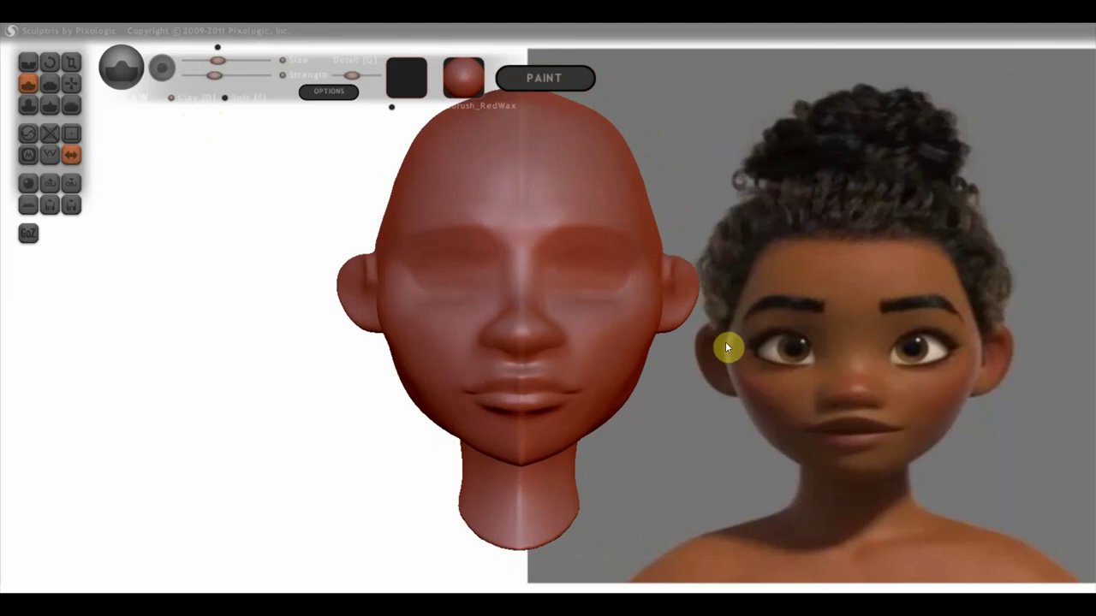
scroll(674, 349, "up", 2)
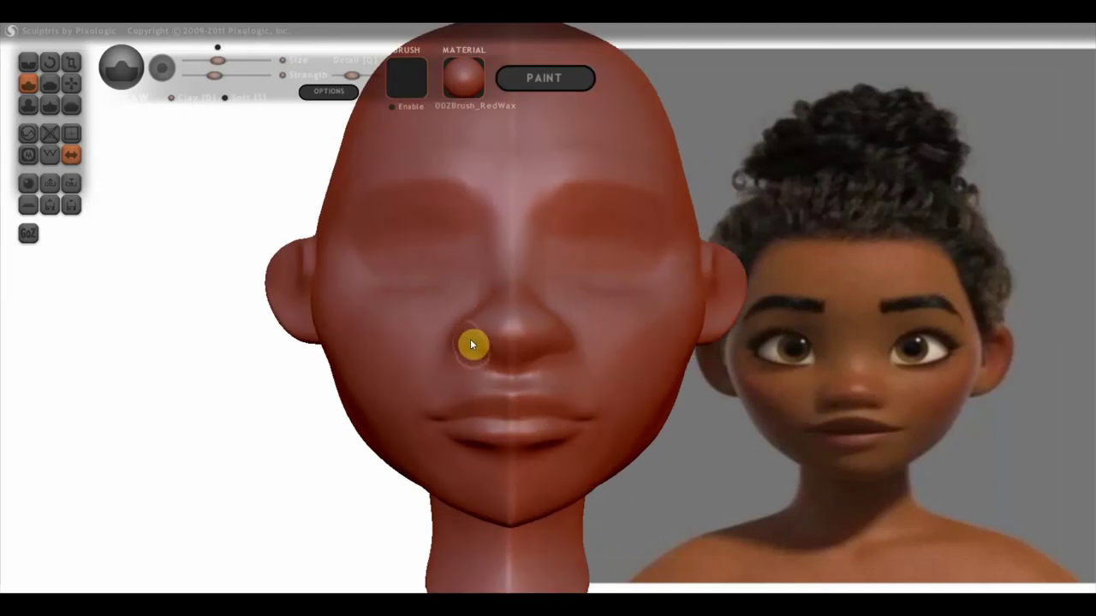
Shrink the brush size and crease the underside of the nose in side profile
left_click(72, 84)
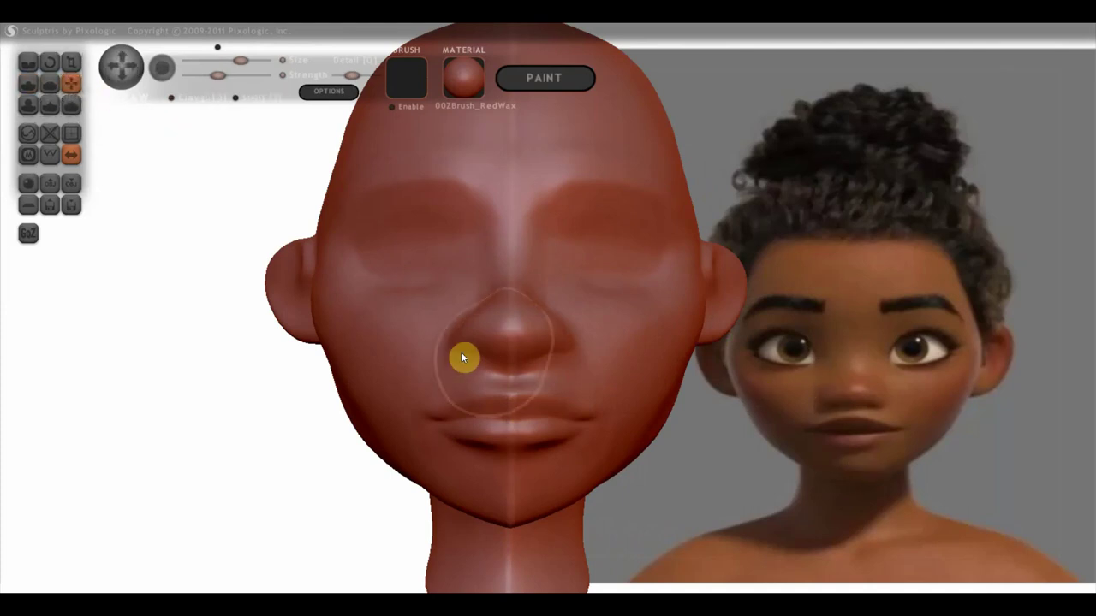
left_click(225, 61)
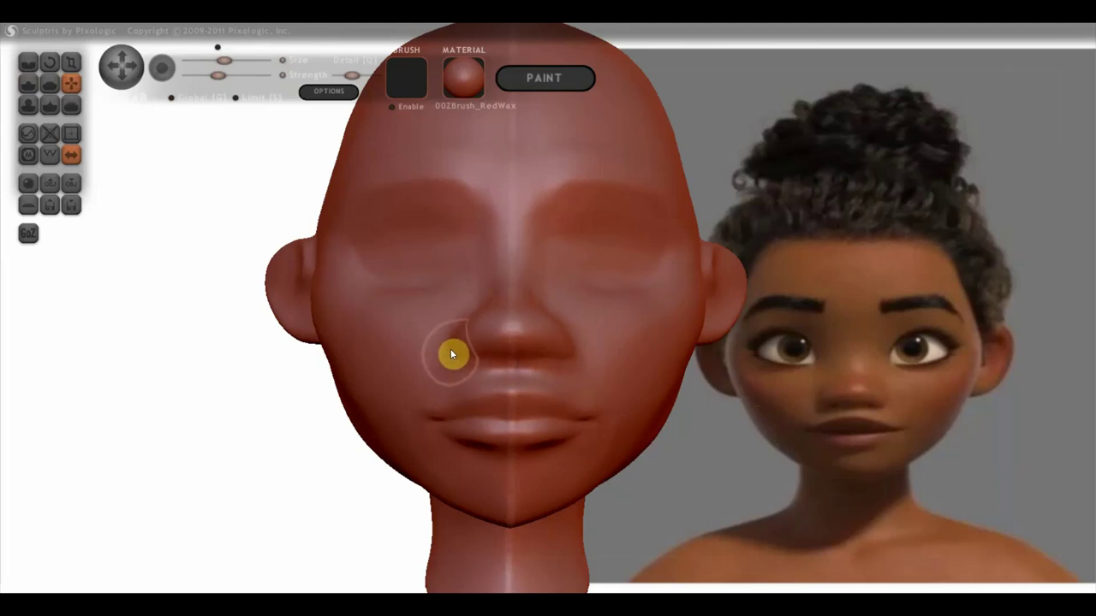
right_click_drag(549, 368, 665, 382)
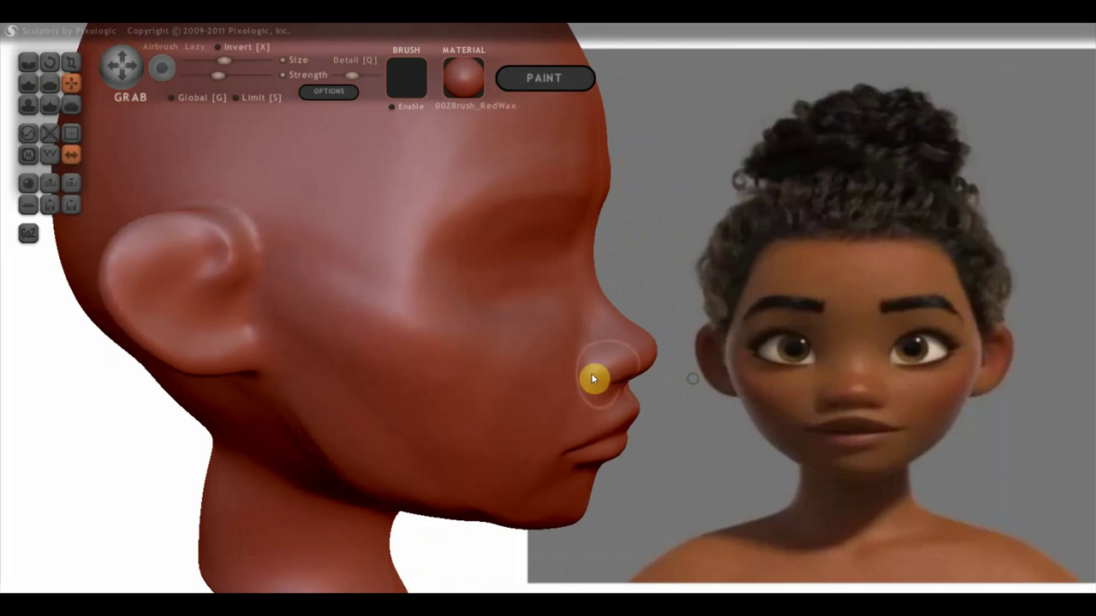
left_click(29, 61)
right_click_drag(489, 259, 452, 262)
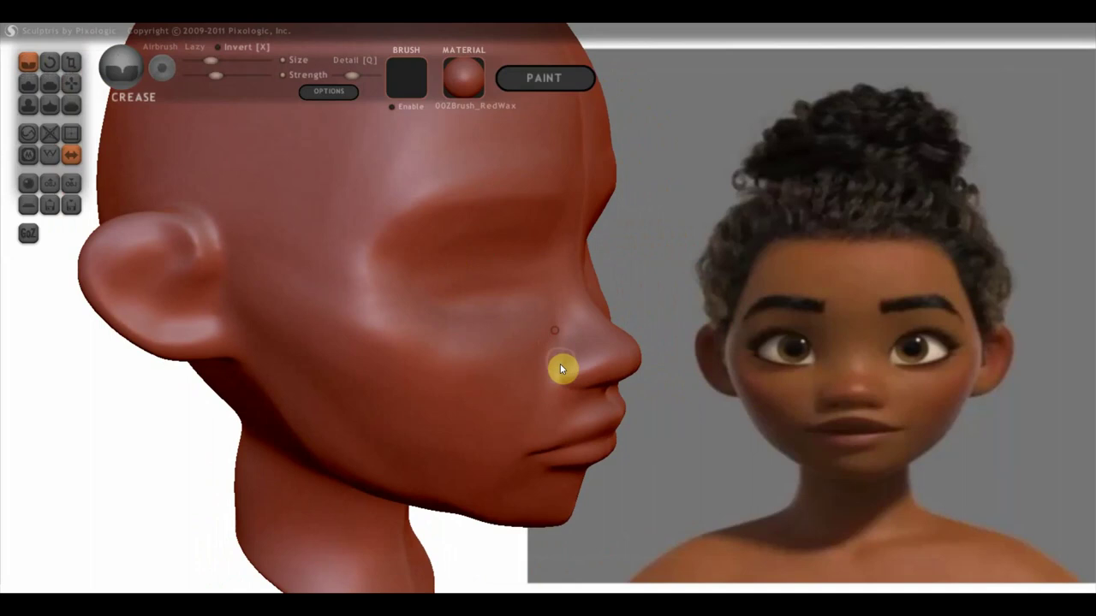
left_click_drag(561, 368, 562, 378)
Use Grab in side profile to nudge the ear's shape slightly
right_click_drag(566, 353, 446, 338)
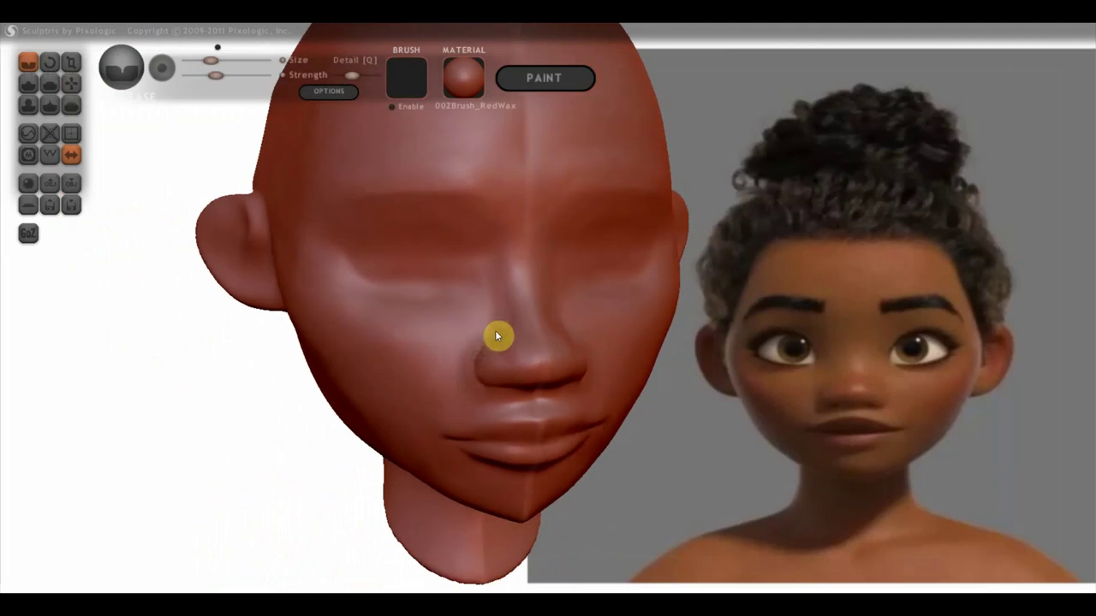
right_click_drag(504, 341, 263, 266)
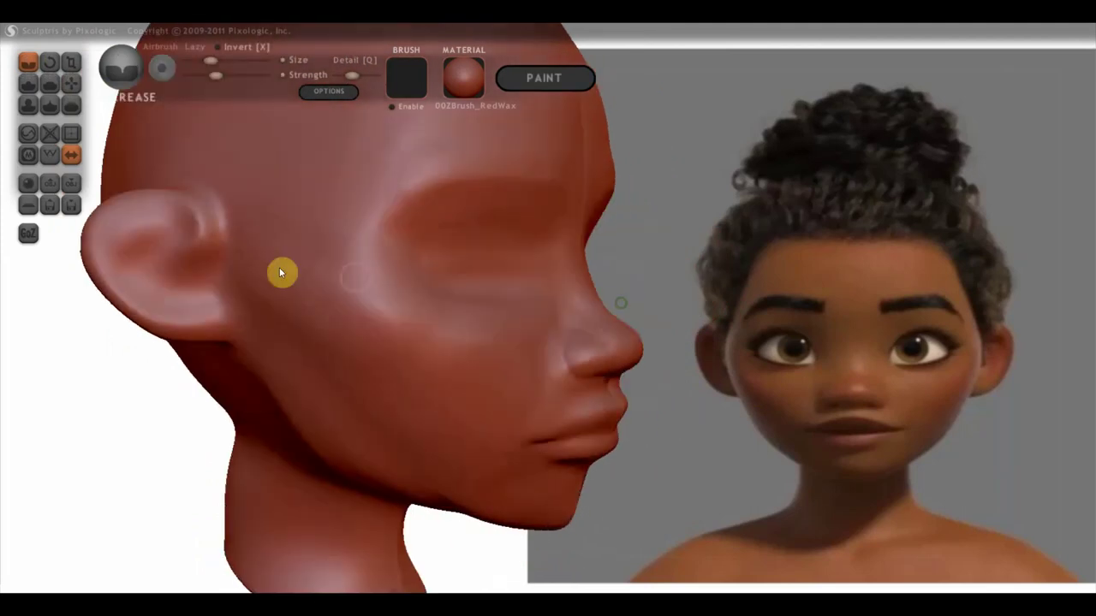
left_click(71, 83)
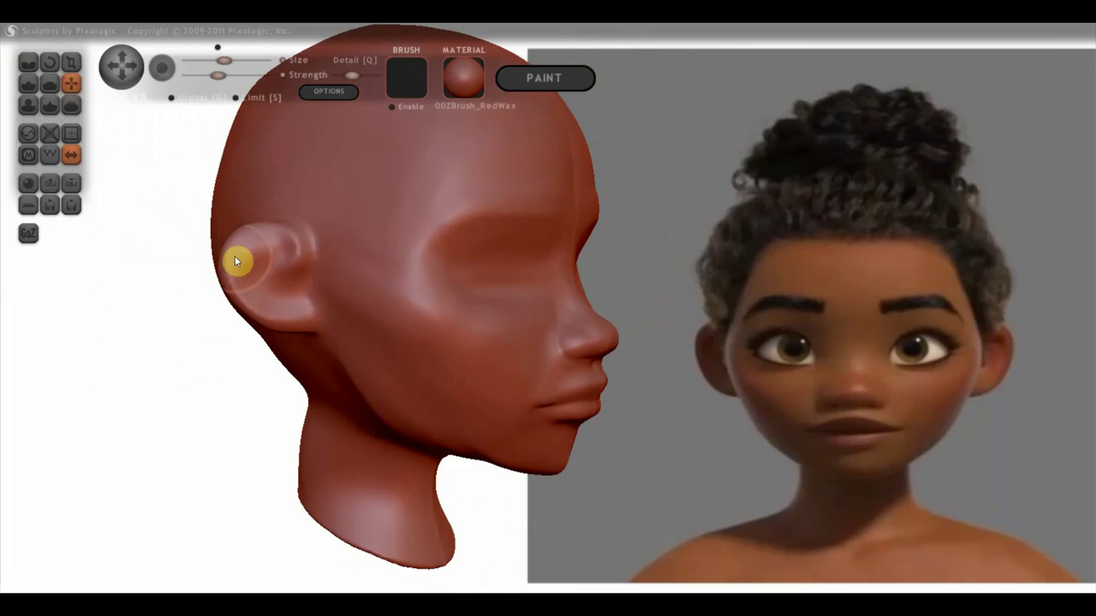
left_click_drag(258, 225, 258, 220)
With Grab and symmetry on, reshape the cheek outline on both sides of the face
left_click(28, 61)
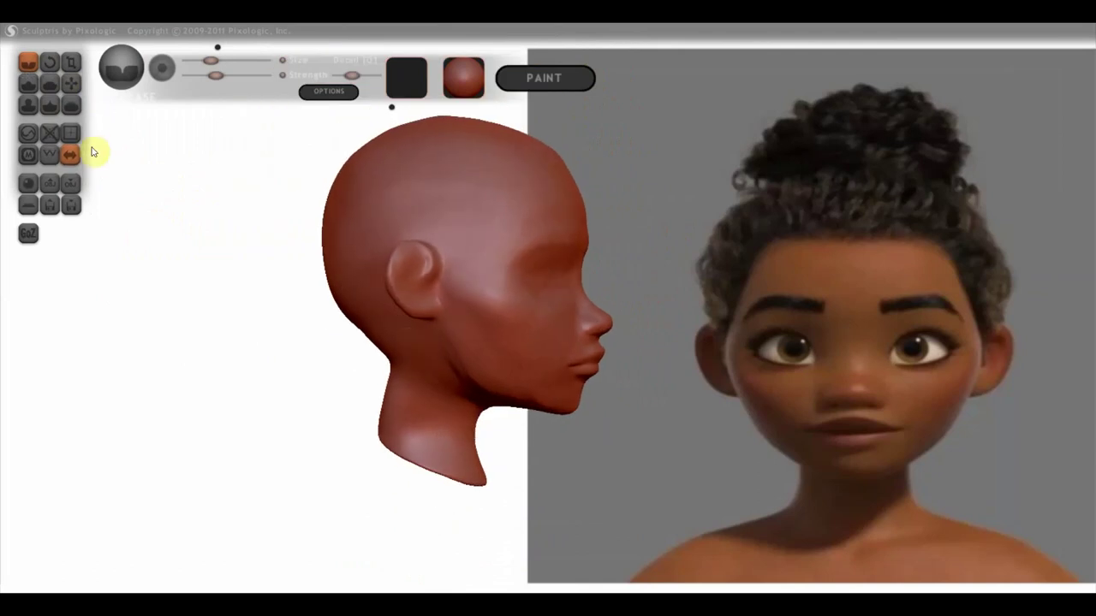
left_click(70, 82)
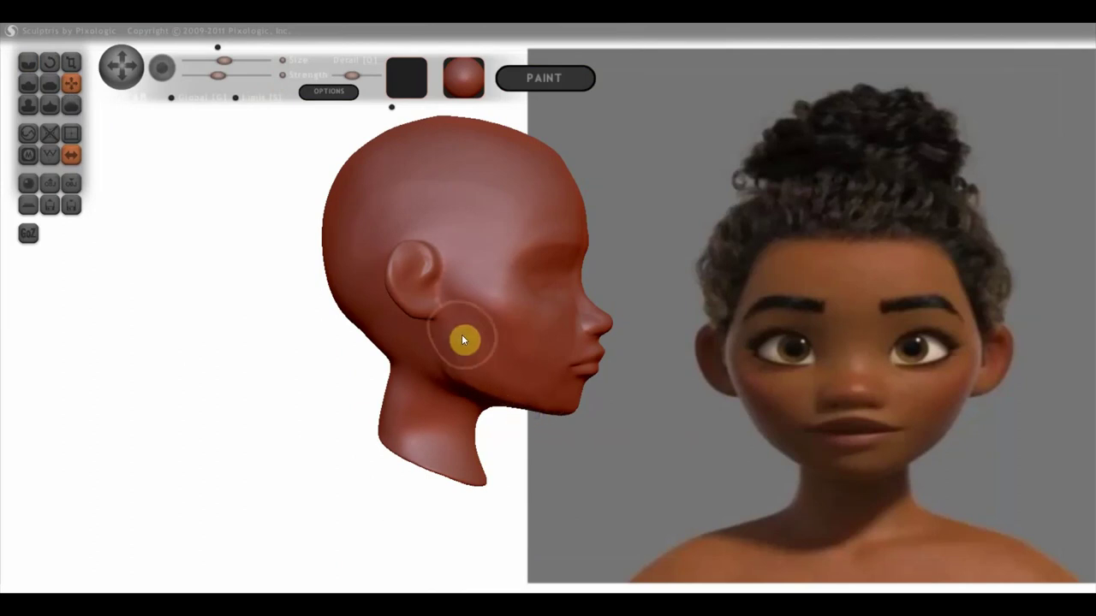
mouse_move(462, 334)
right_mouse_down()
mouse_move(333, 347)
mouse_move(296, 325)
right_mouse_up()
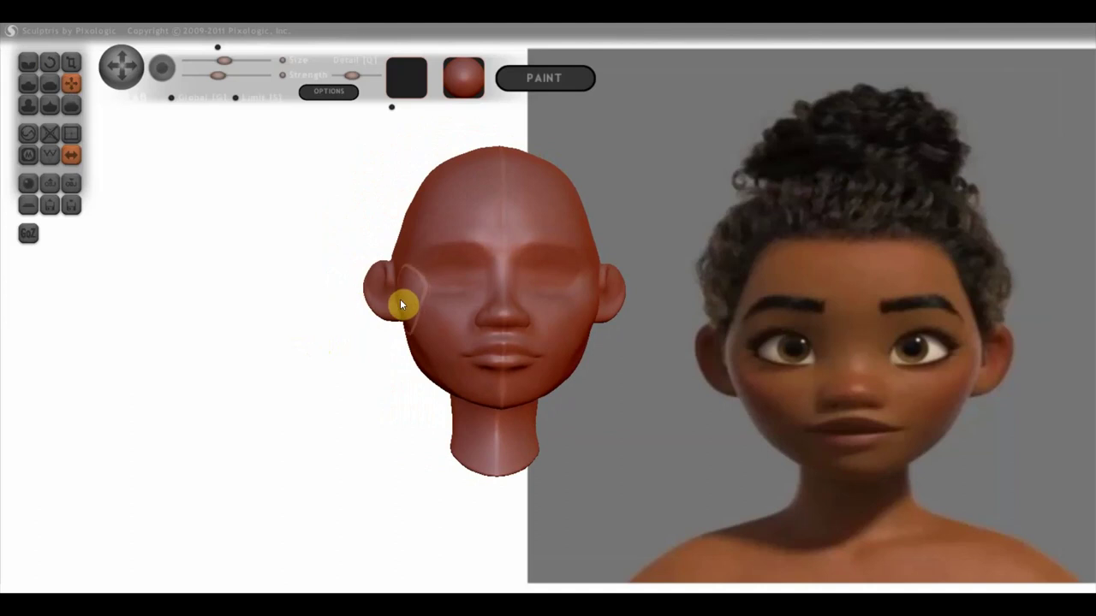
right_click_drag(398, 300, 419, 344)
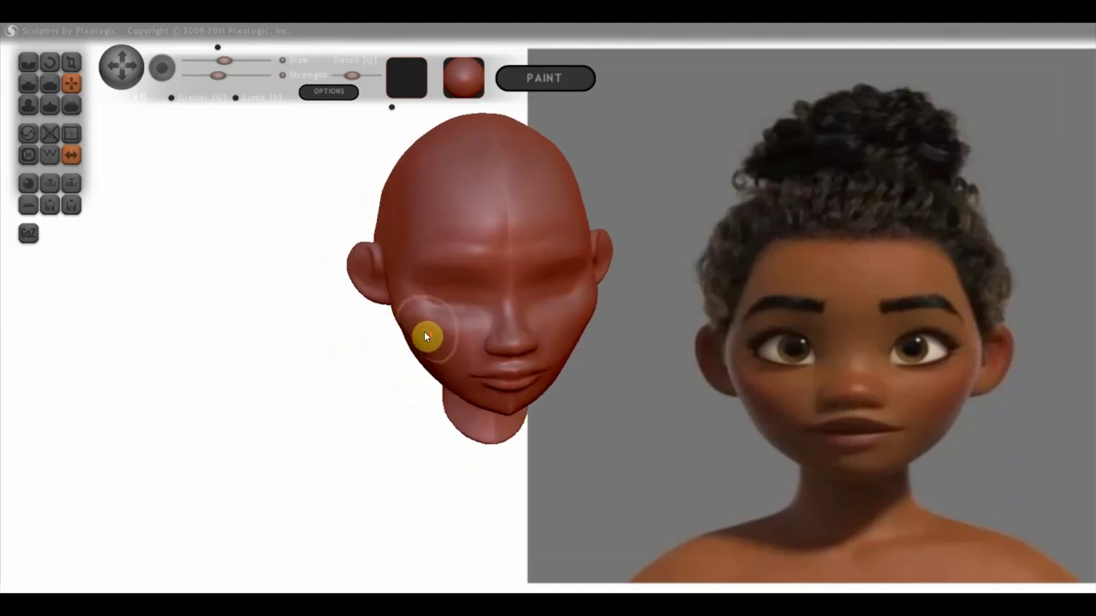
scroll(420, 342, "up", 2)
right_click_drag(413, 354, 412, 360)
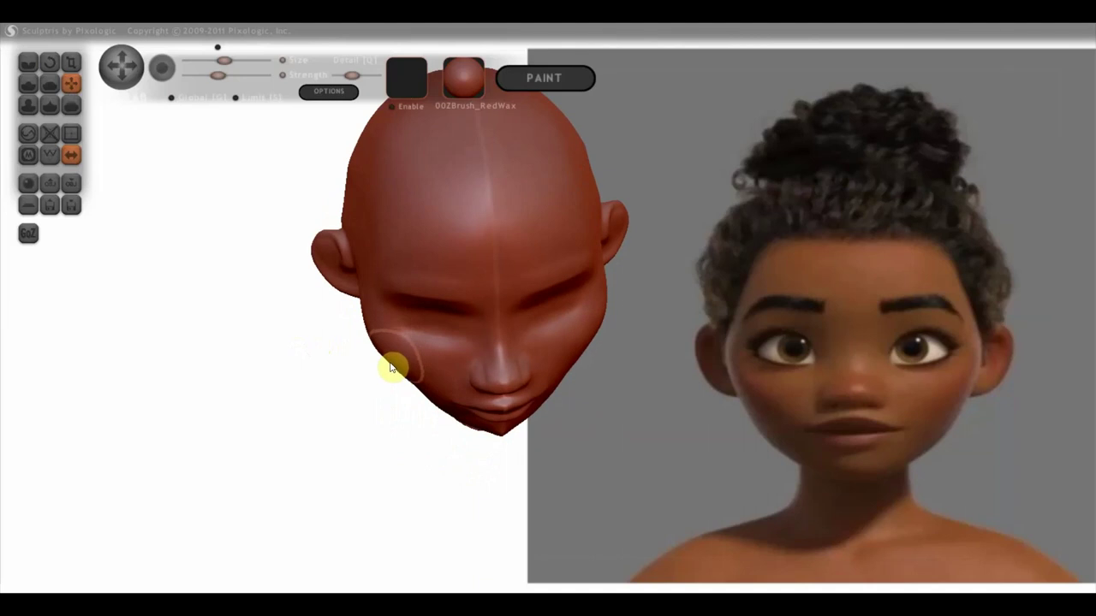
left_click_drag(365, 310, 374, 333)
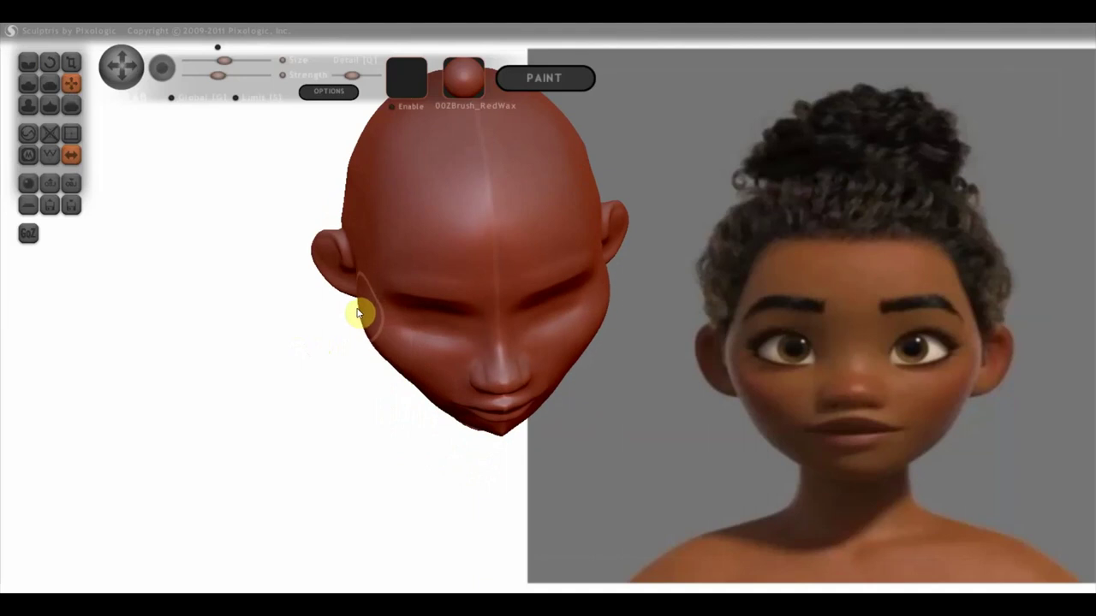
right_click_drag(373, 329, 351, 264)
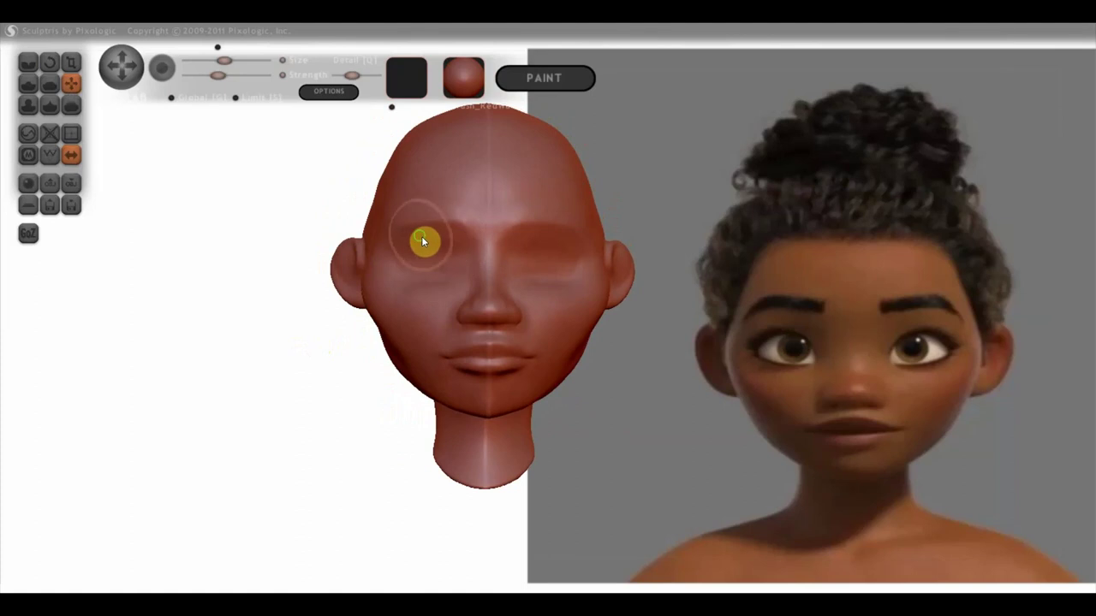
right_click_drag(420, 242, 571, 267)
scroll(454, 270, "up", 2)
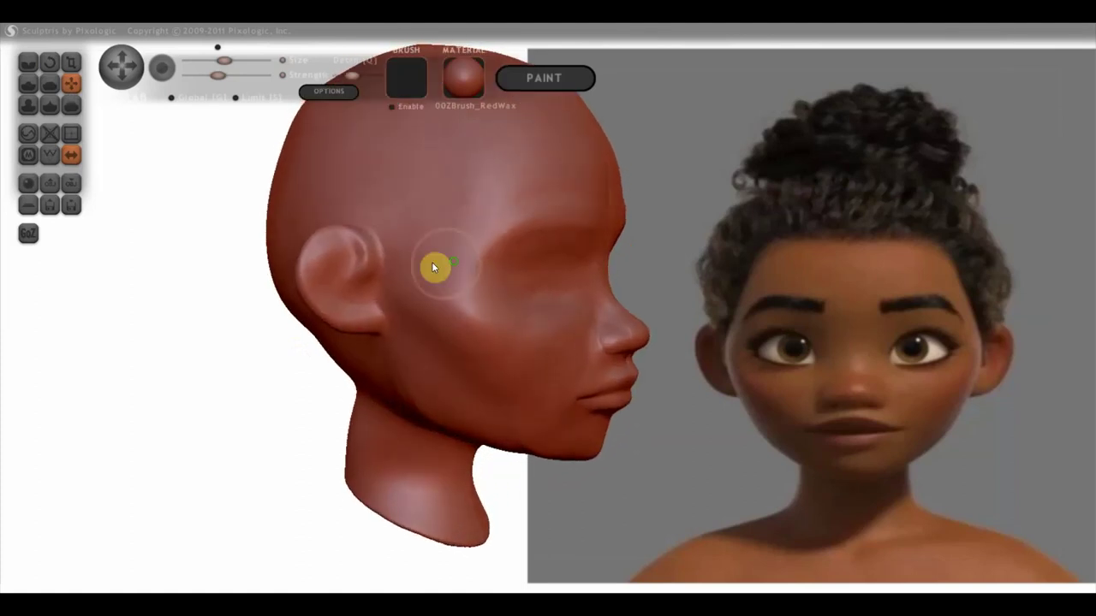
scroll(383, 259, "up", 2)
Sculpt the ear with a smaller brush, carving its curved ridge and deepening the inner hollow
left_click(29, 83)
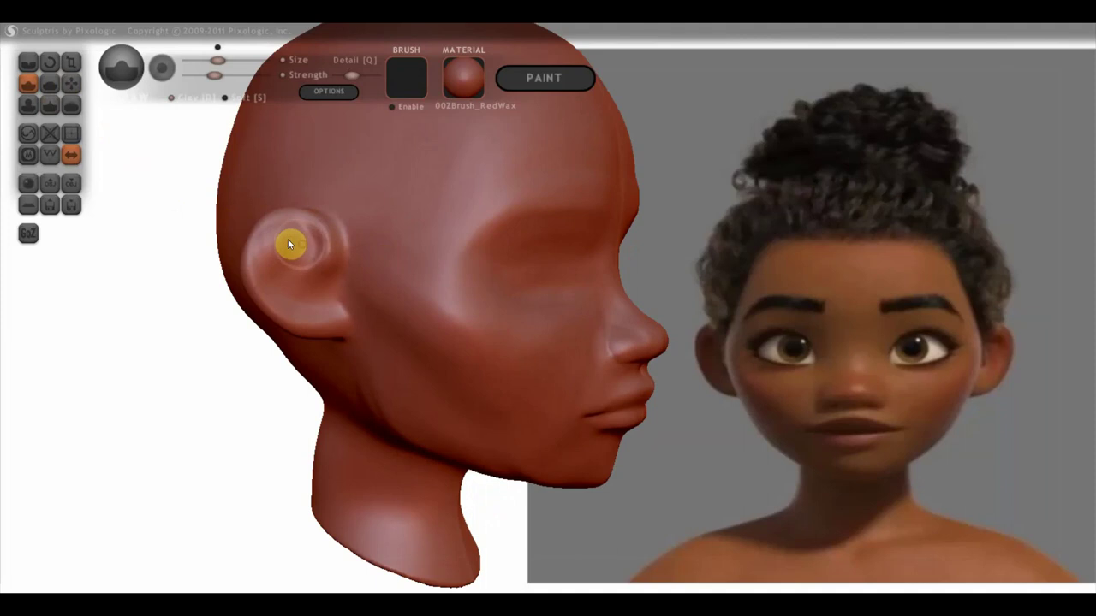
mouse_move(287, 239)
left_mouse_down()
mouse_move(270, 253)
mouse_move(289, 295)
mouse_move(308, 253)
mouse_move(269, 253)
mouse_move(286, 284)
mouse_move(340, 310)
mouse_move(298, 259)
left_mouse_up()
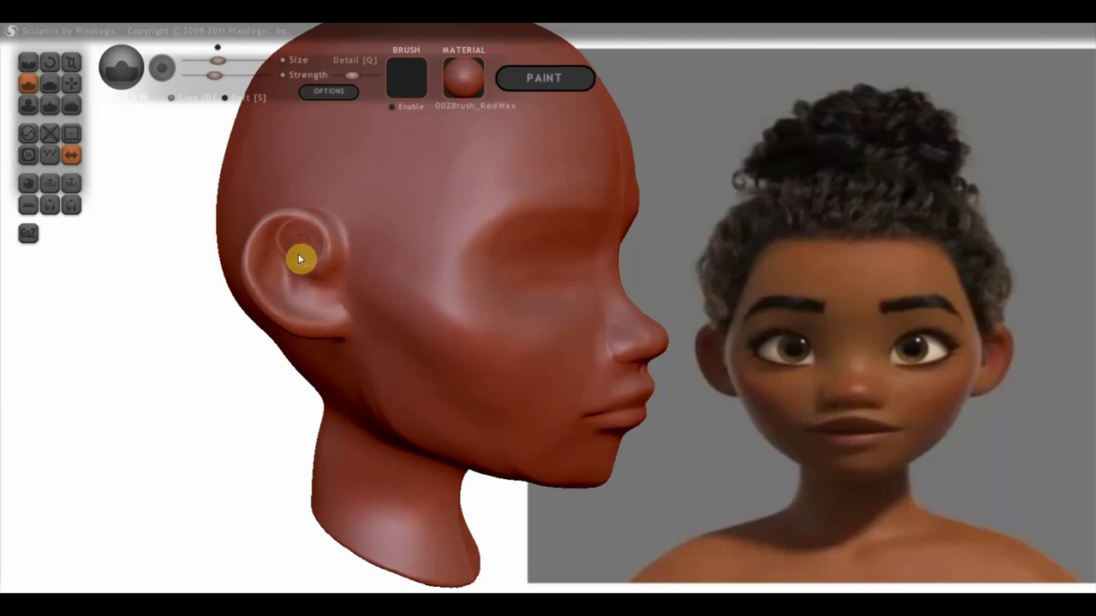
left_click_drag(283, 242, 295, 257)
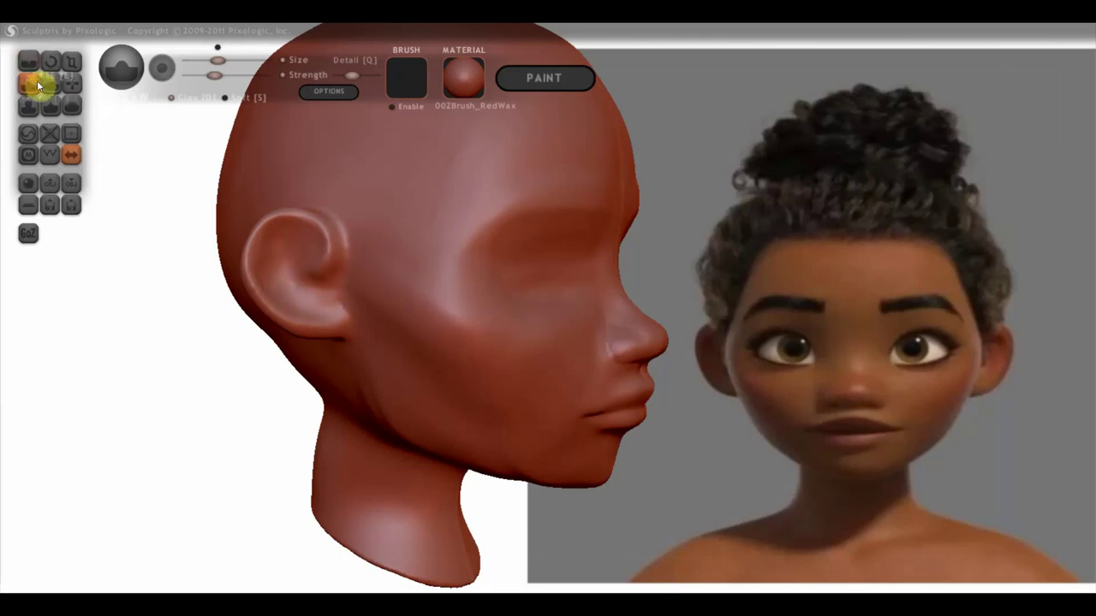
left_click(291, 254)
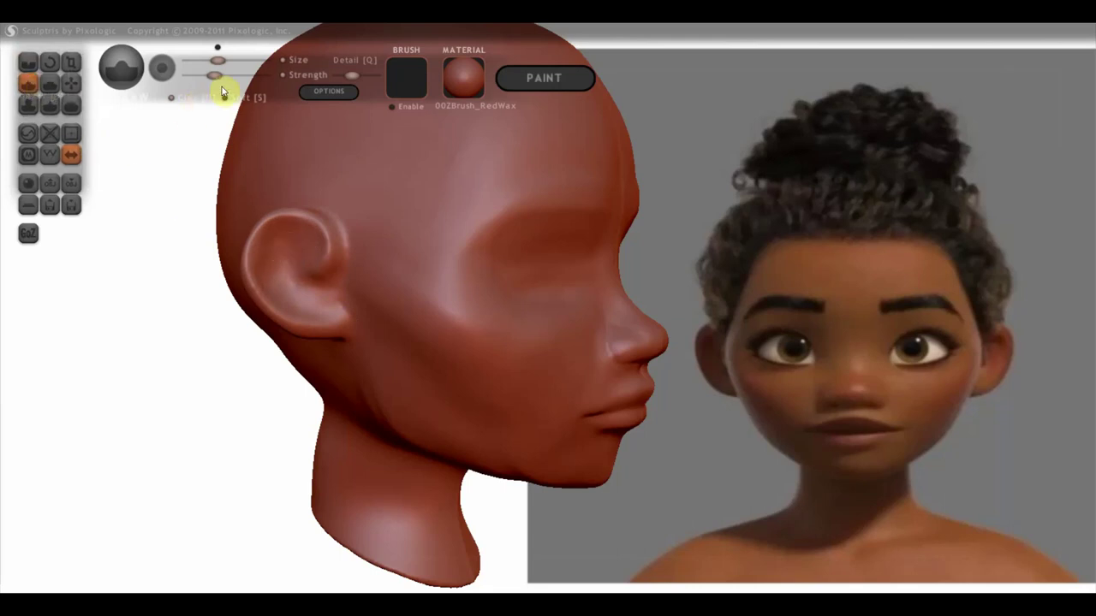
left_click_drag(218, 61, 210, 61)
left_click_drag(291, 258, 294, 296)
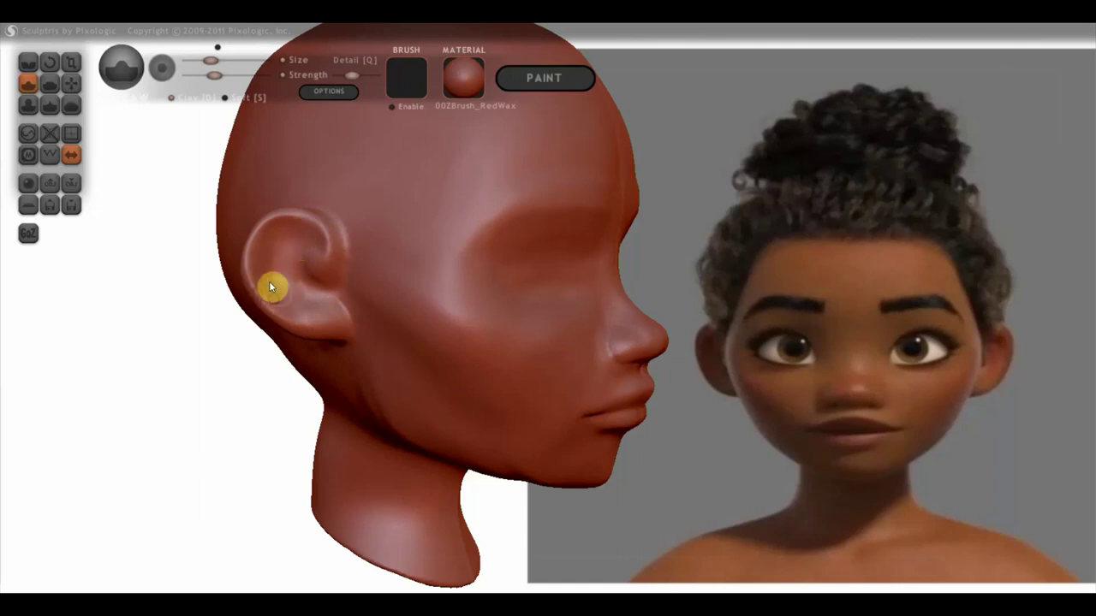
left_click(171, 97)
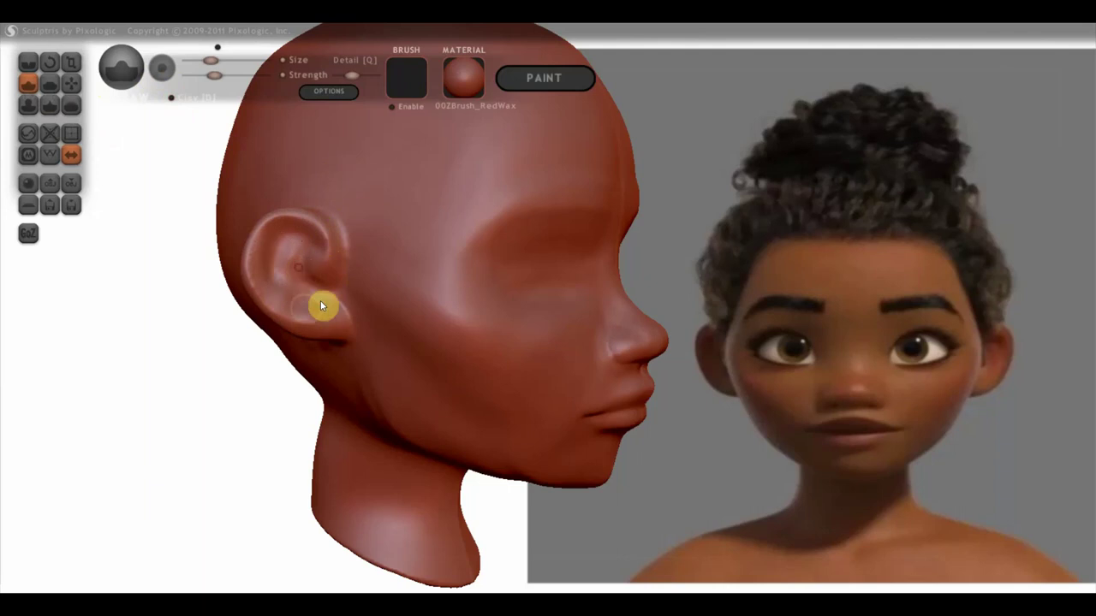
mouse_move(340, 291)
right_mouse_down()
mouse_move(452, 289)
mouse_move(473, 407)
right_mouse_up()
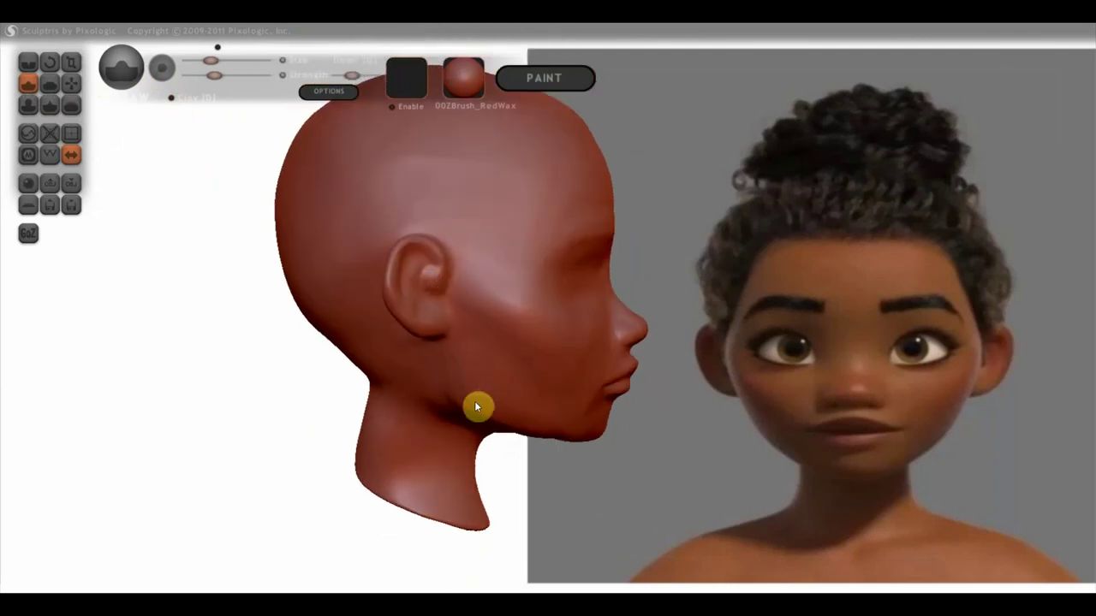
With a slightly larger Crease brush, stroke a small crease under the jaw where it meets the neck
left_click(31, 67)
mouse_move(452, 296)
right_mouse_down()
mouse_move(489, 365)
mouse_move(485, 350)
right_mouse_up()
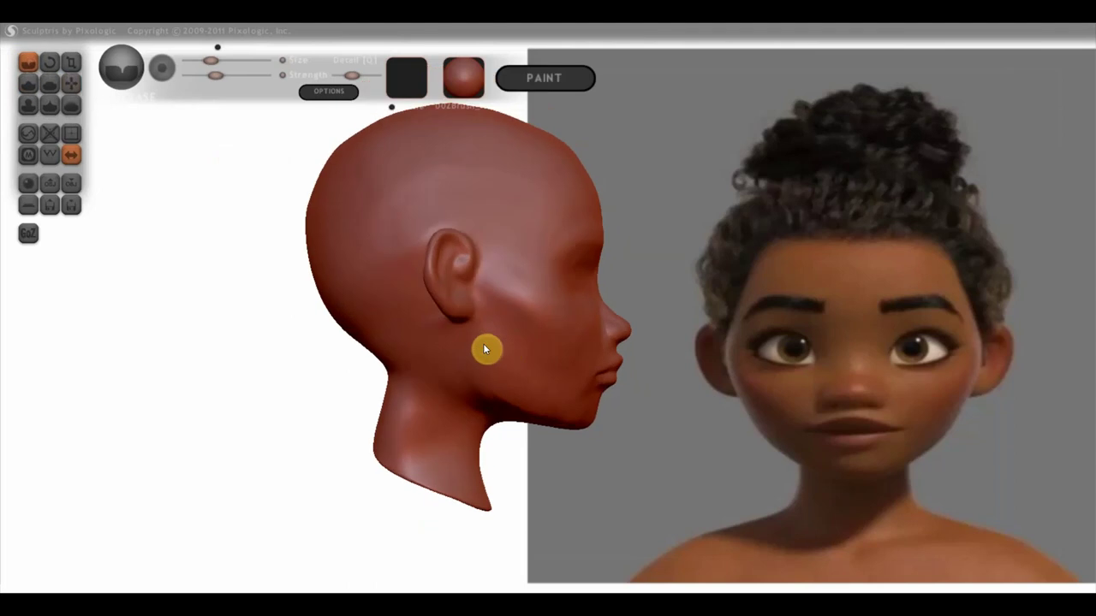
left_click_drag(210, 60, 218, 60)
right_click_drag(507, 420, 479, 355)
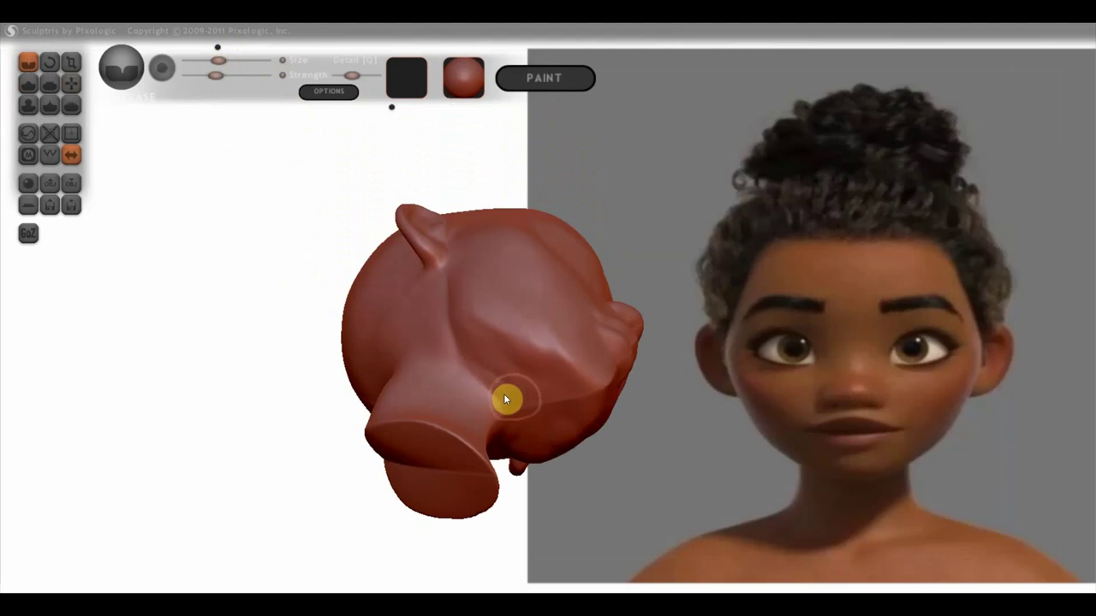
left_click_drag(542, 393, 500, 365)
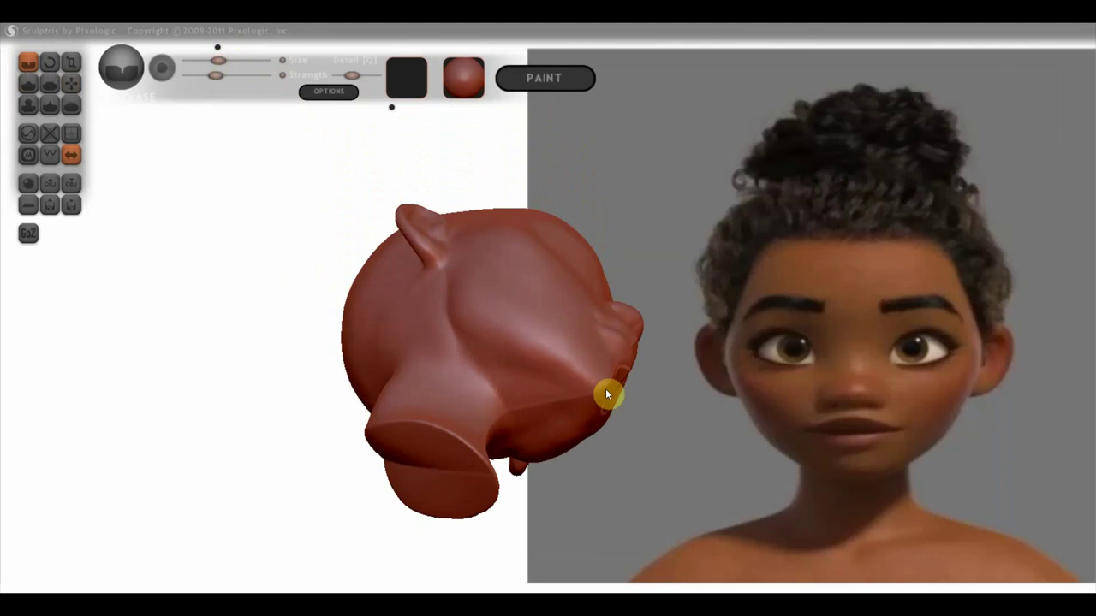
mouse_move(605, 388)
left_mouse_down()
mouse_move(440, 485)
mouse_move(601, 479)
mouse_move(574, 490)
left_mouse_up()
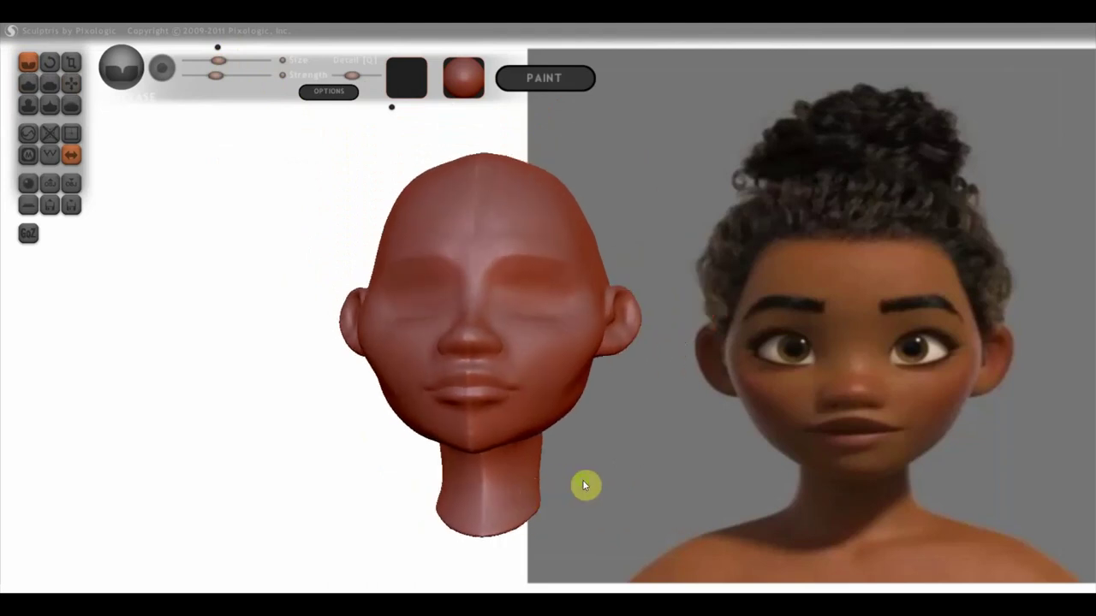
Set up a slightly larger sculpting brush in its alternate mode, checking the head from side and front
left_click(27, 83)
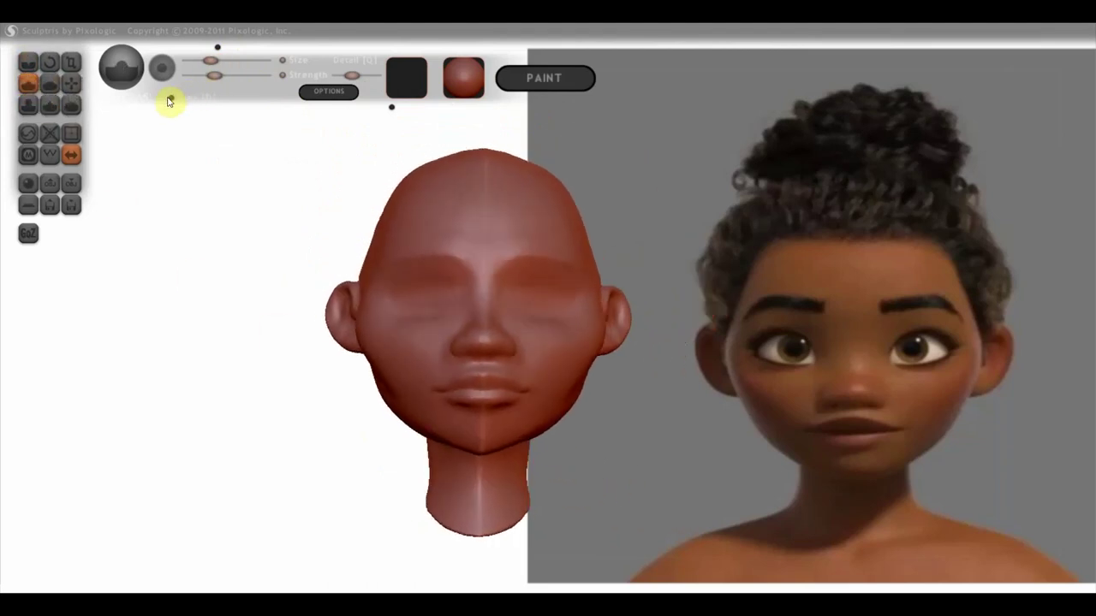
scroll(469, 445, "up", 2)
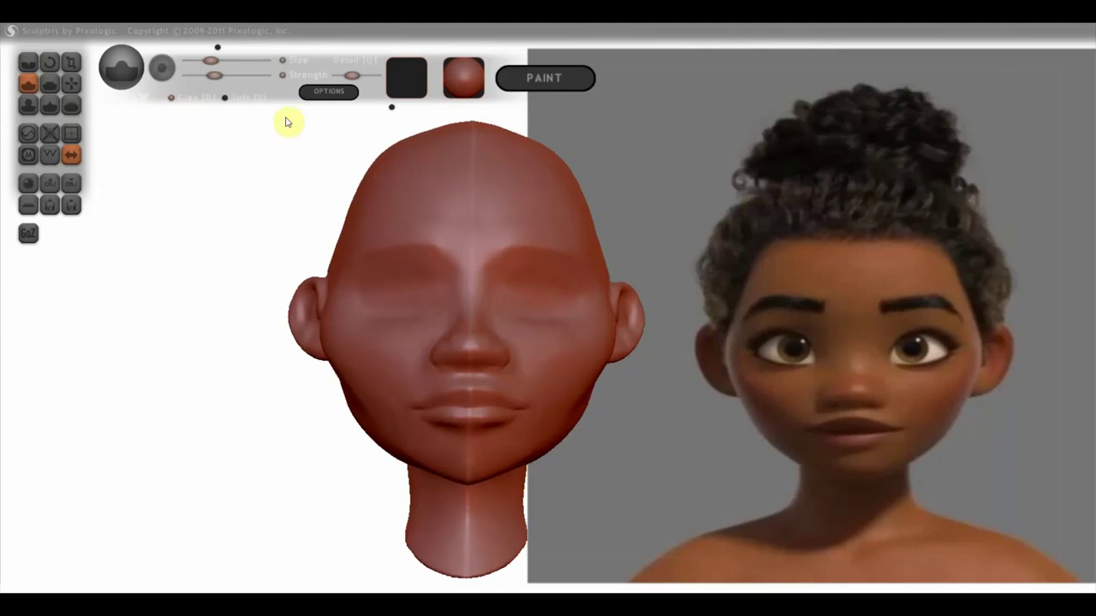
left_click_drag(213, 62, 220, 60)
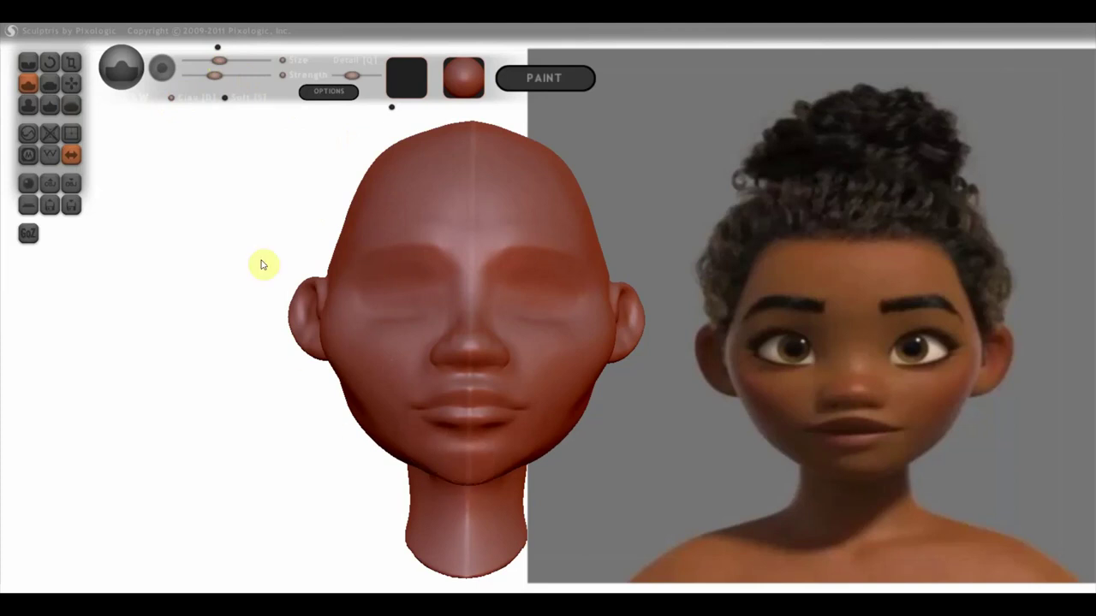
left_click(171, 96)
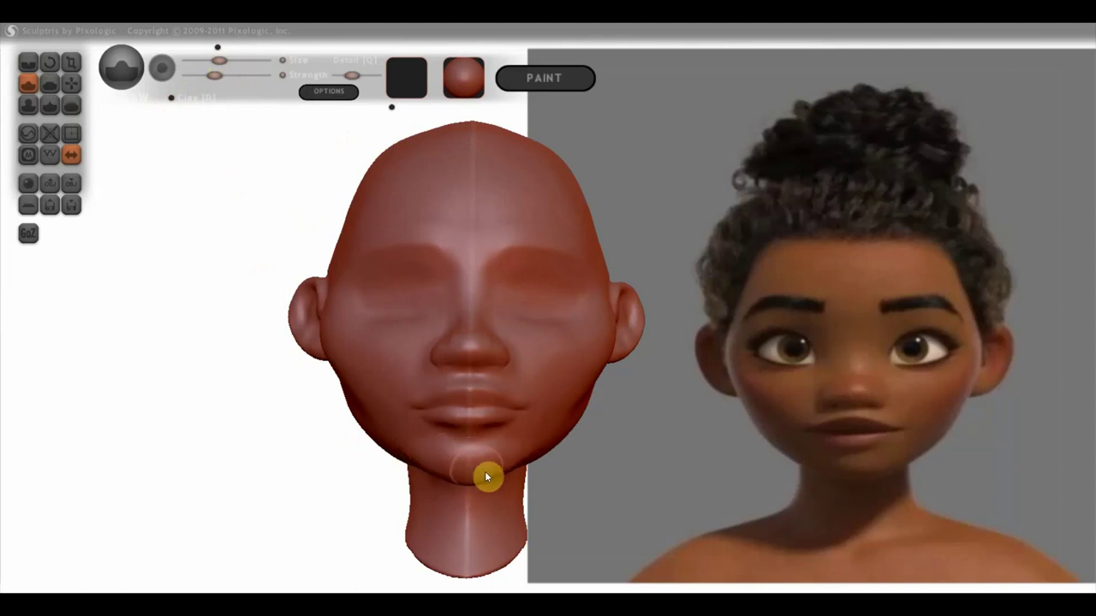
right_click_drag(487, 476, 653, 484)
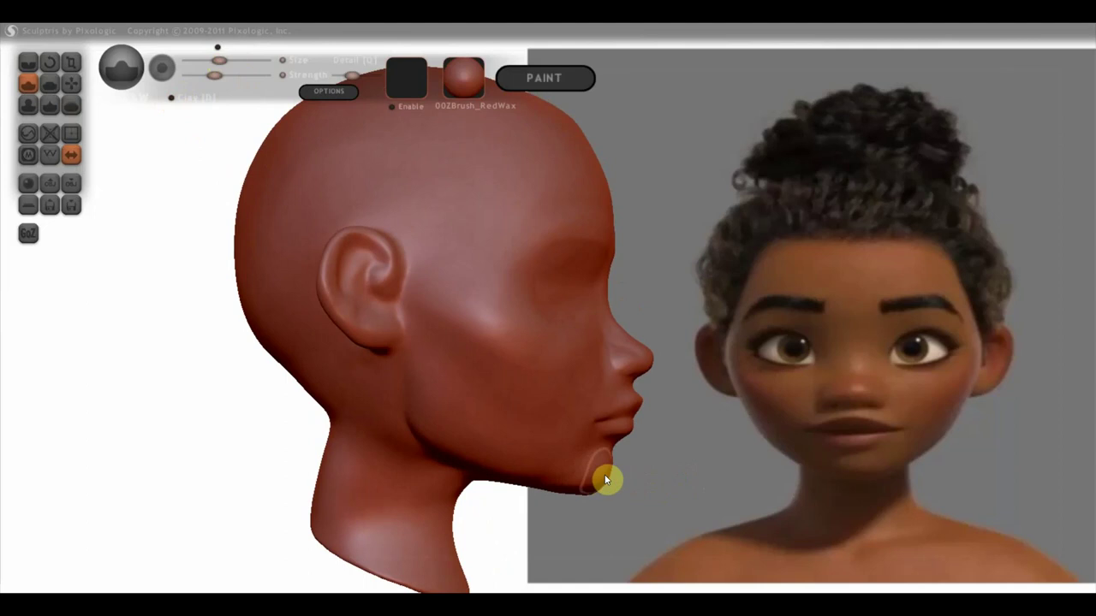
mouse_move(577, 480)
right_mouse_down()
mouse_move(457, 467)
mouse_move(472, 480)
right_mouse_up()
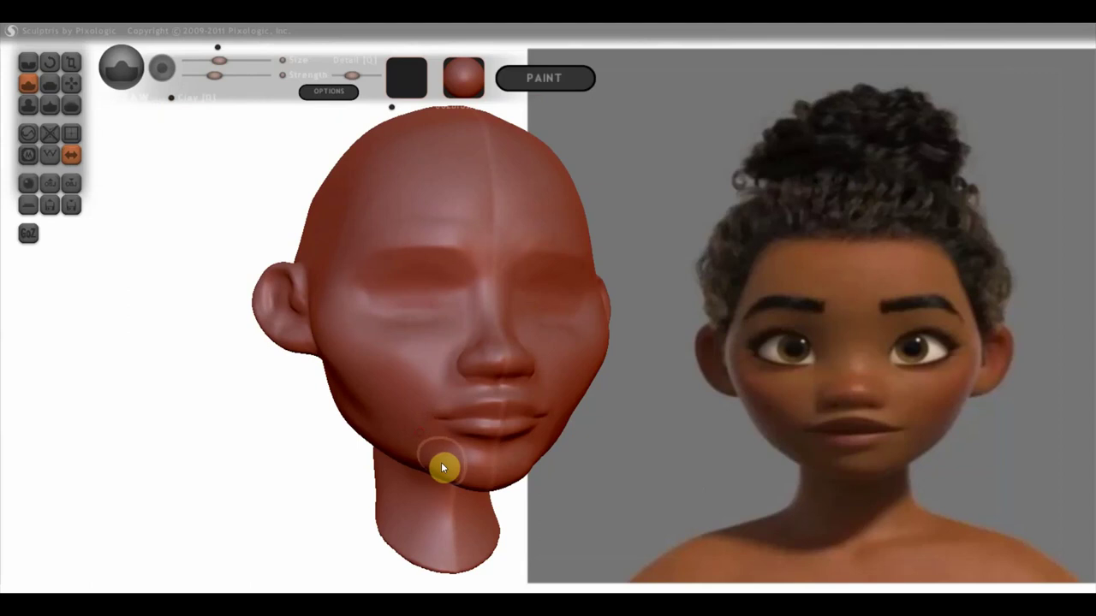
mouse_move(443, 465)
right_mouse_down()
mouse_move(396, 452)
mouse_move(641, 465)
right_mouse_up()
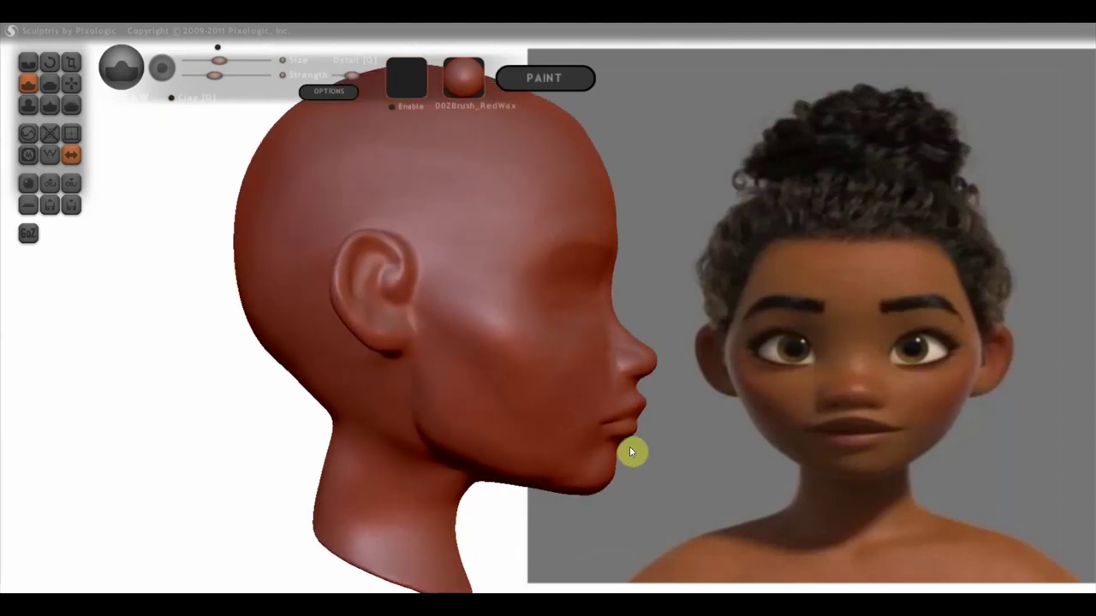
With the Grab brush, pull the ear outward to enlarge it
left_click(71, 83)
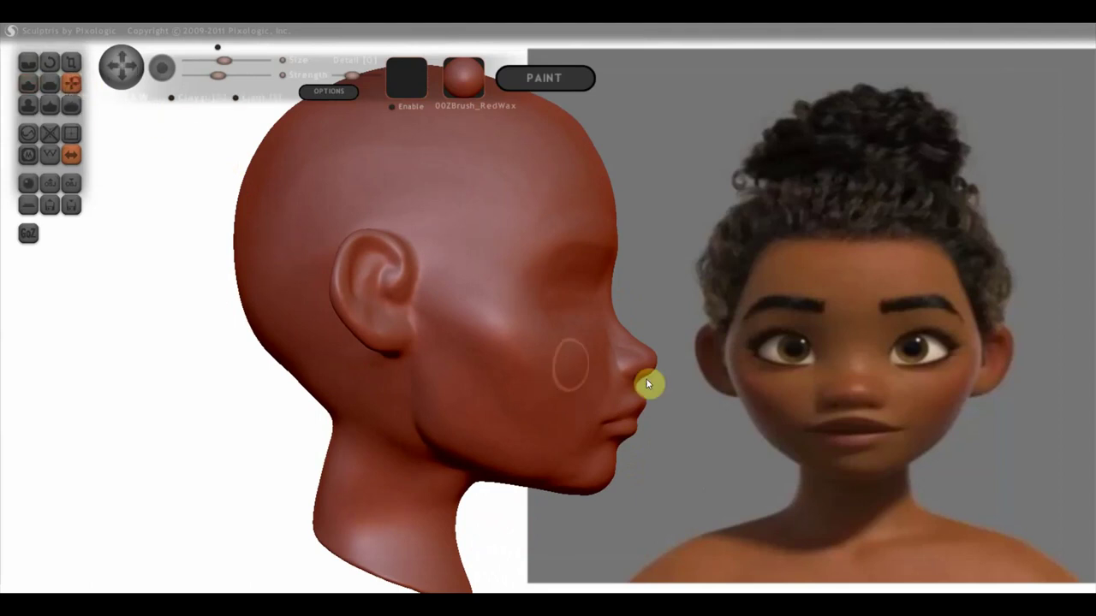
scroll(673, 395, "up", 3)
scroll(679, 454, "up", 1)
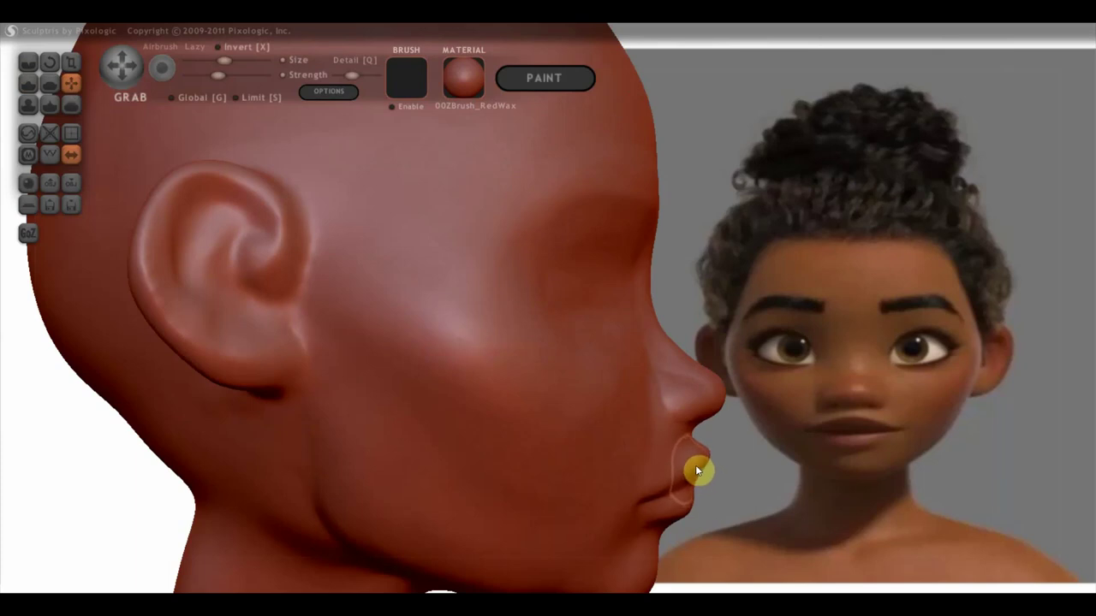
left_click_drag(698, 469, 501, 463, "alt")
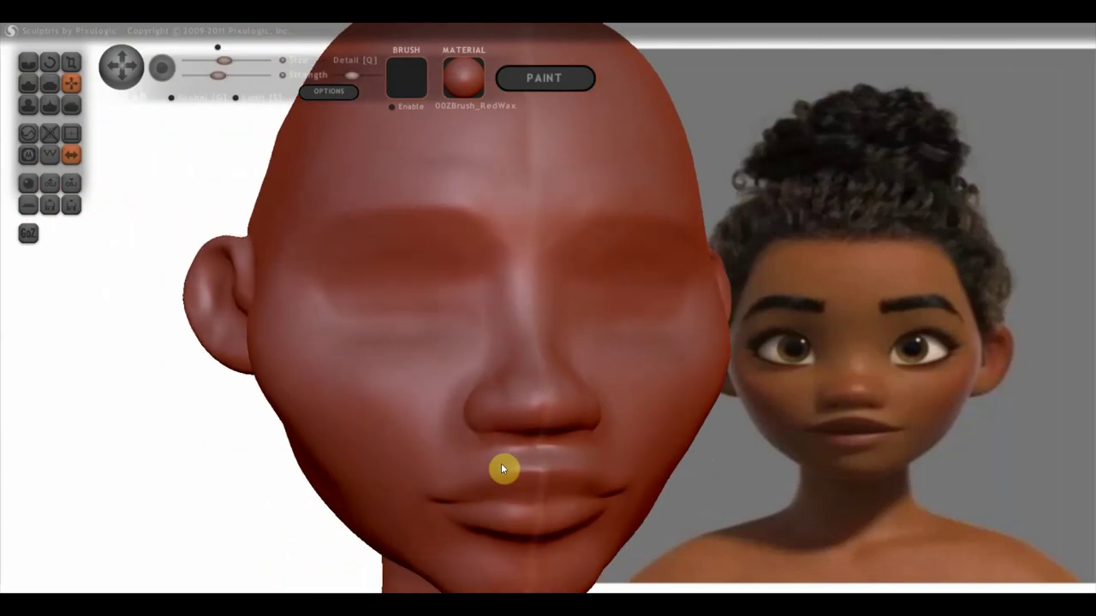
scroll(539, 477, "down", 3)
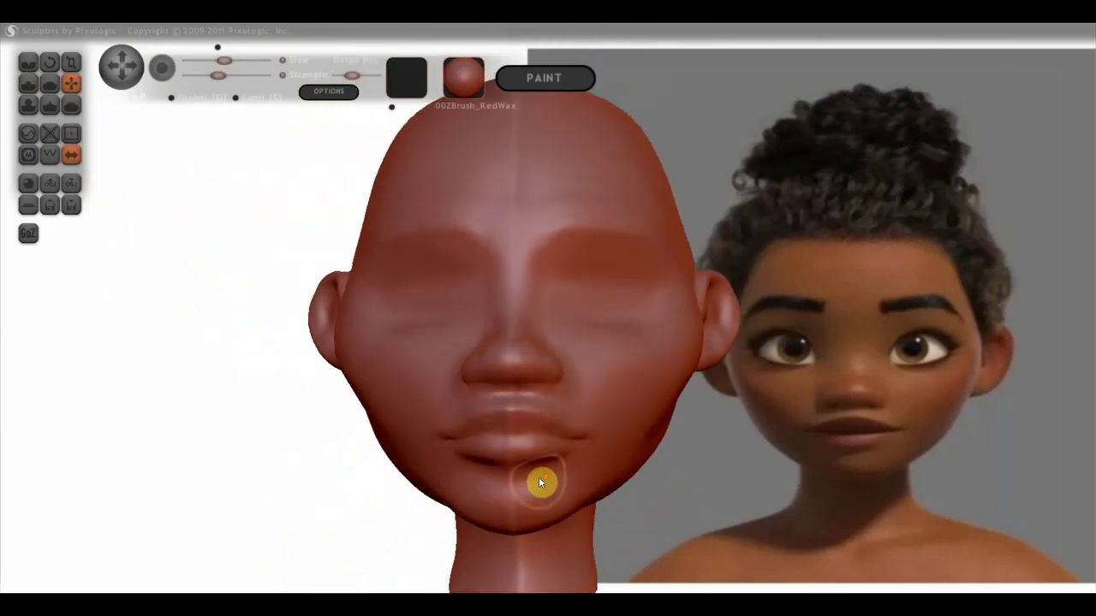
scroll(711, 462, "down", 2)
left_click_drag(710, 468, 674, 485, "alt+shift")
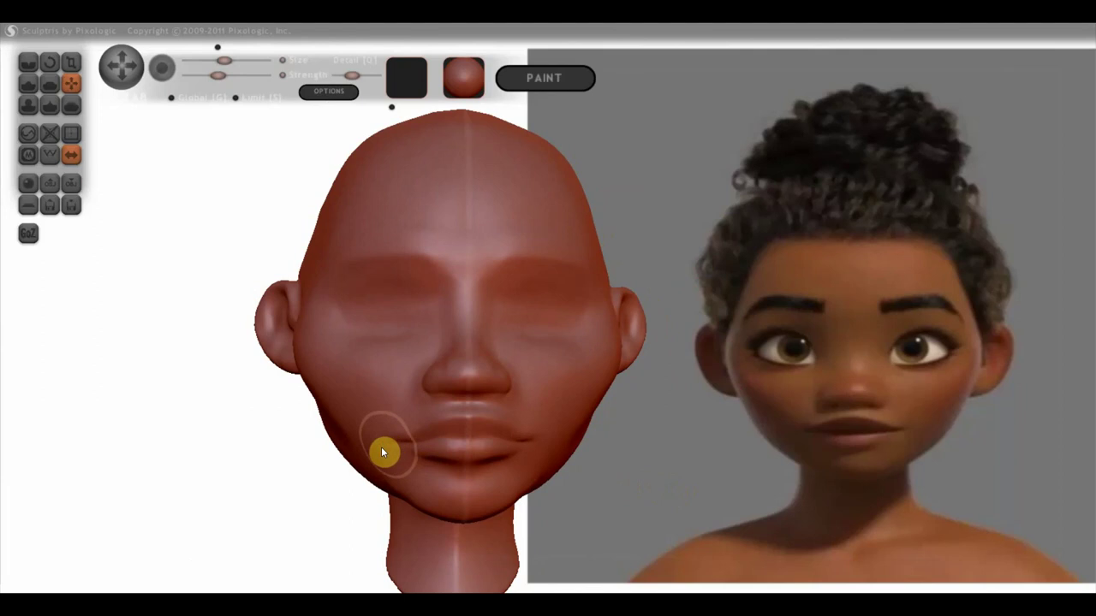
scroll(399, 438, "up", 2)
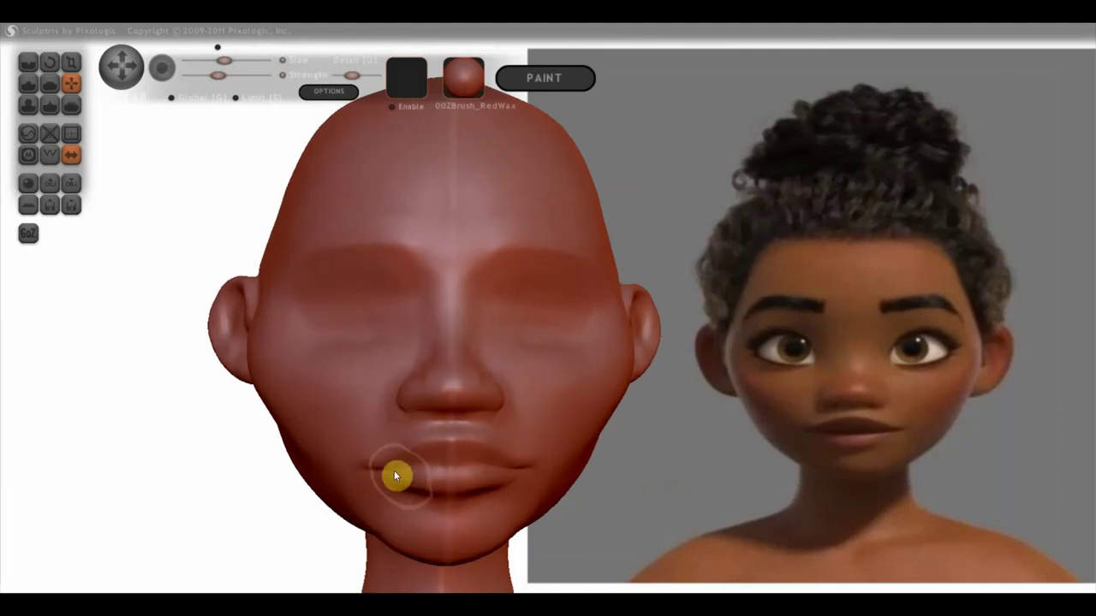
scroll(308, 373, "down", 2)
mouse_move(653, 453)
left_mouse_down()
mouse_move(703, 430)
mouse_move(687, 427)
mouse_move(695, 432)
left_mouse_up()
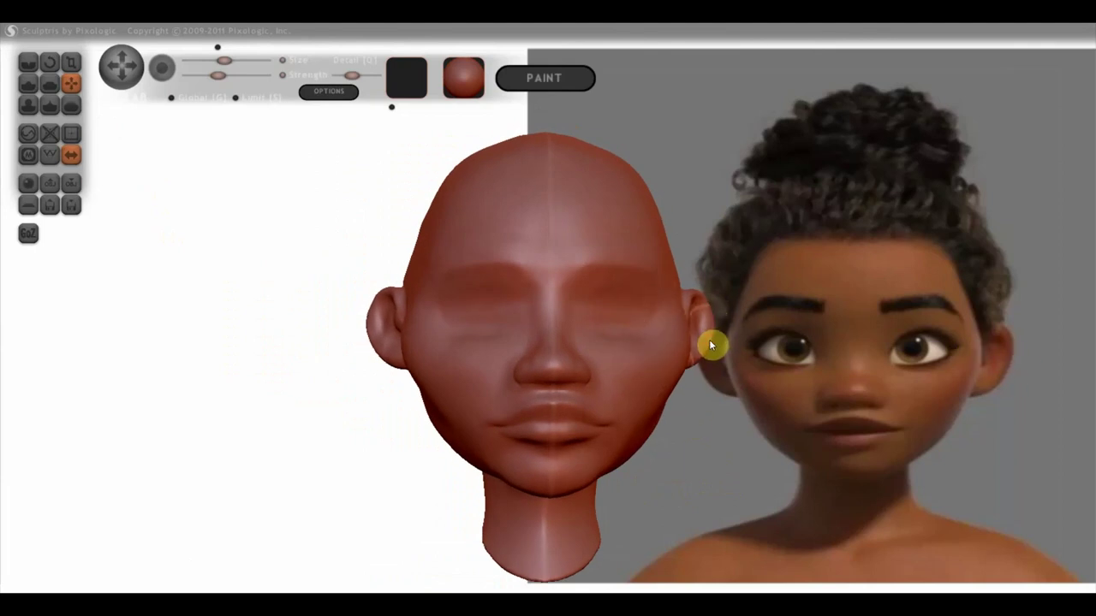
left_click_drag(703, 305, 713, 306)
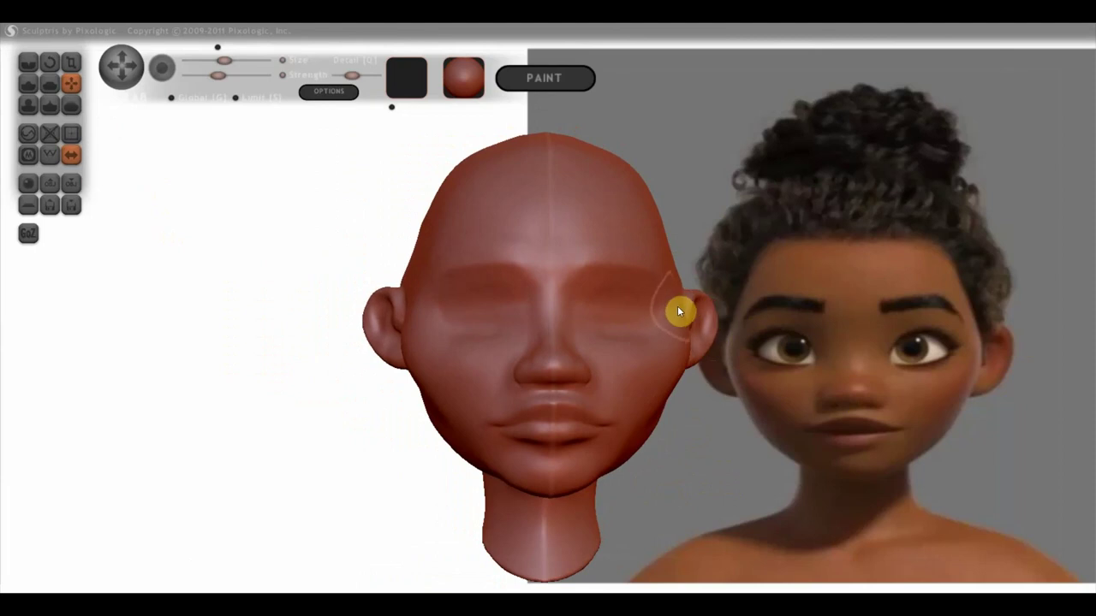
Enlarge the Grab brush and orbit to inspect the neck and the left side of the skull
mouse_move(677, 305)
right_mouse_down()
mouse_move(670, 337)
mouse_move(649, 353)
mouse_move(467, 333)
mouse_move(605, 342)
mouse_move(374, 347)
mouse_move(342, 305)
right_mouse_up()
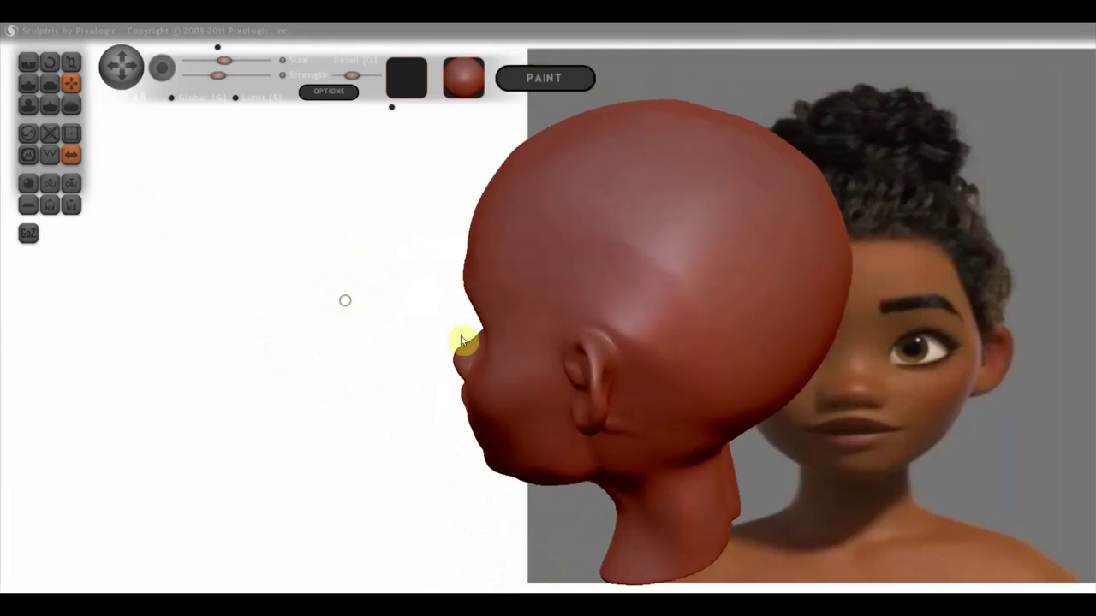
scroll(484, 338, "up", 2)
scroll(492, 342, "up", 2)
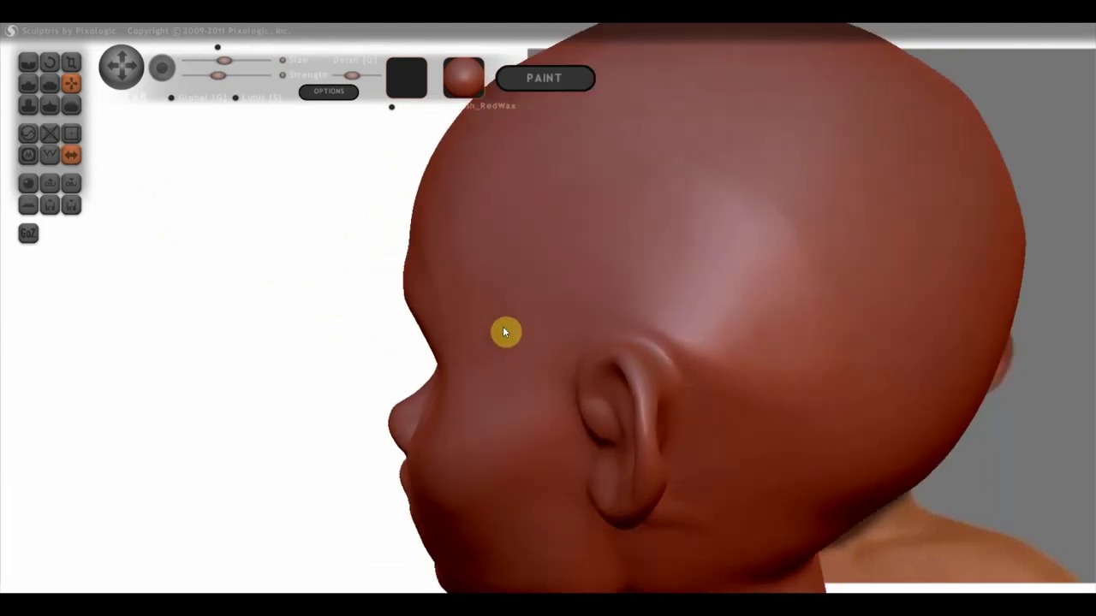
left_click_drag(223, 60, 234, 60)
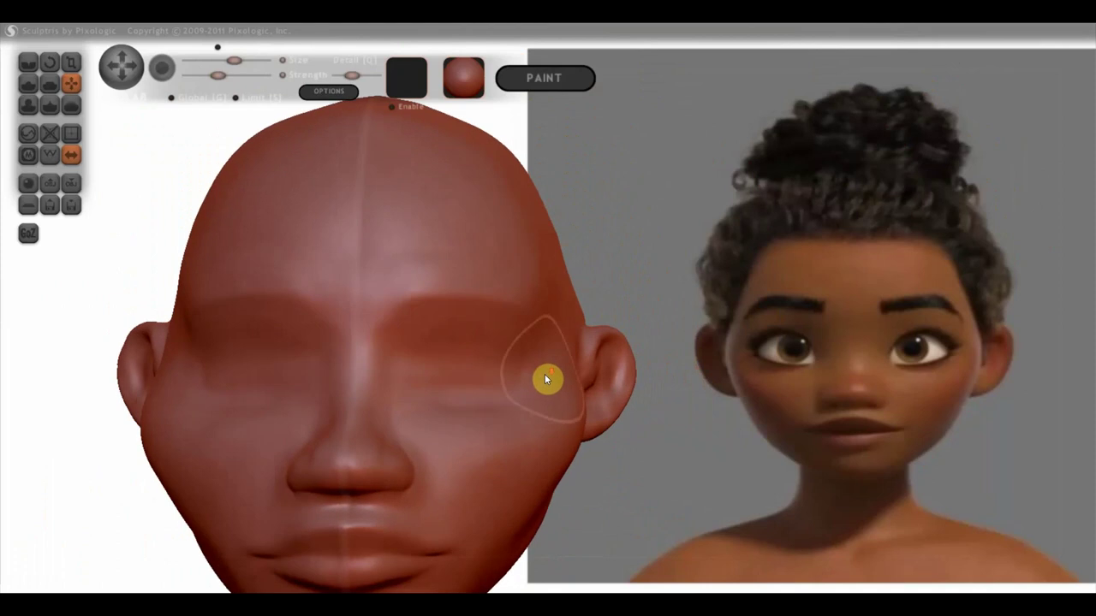
left_click_drag(544, 374, 634, 347, "alt")
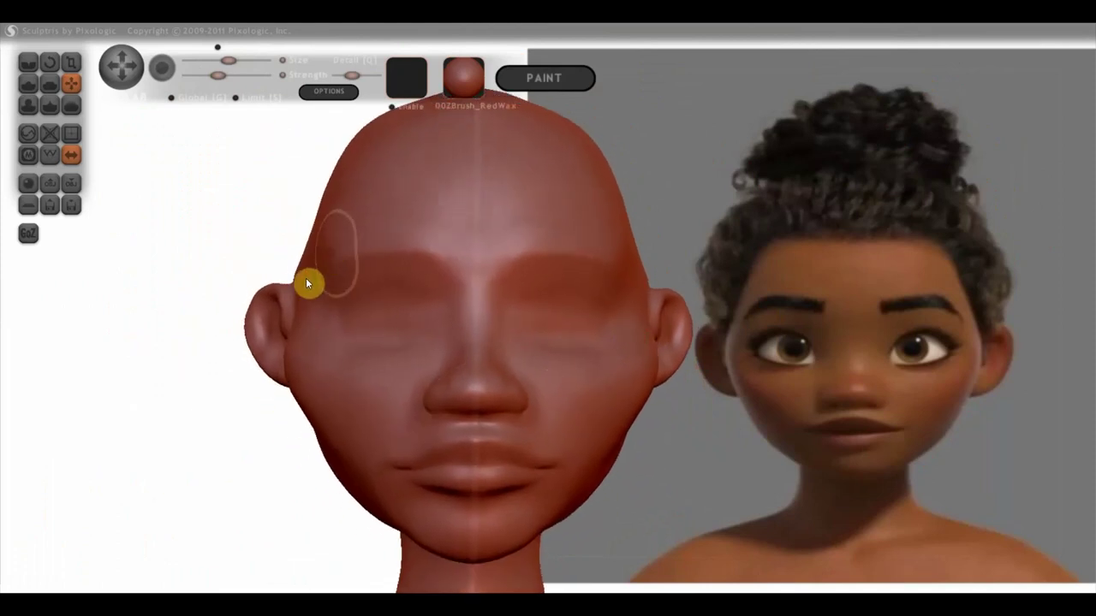
left_click_drag(276, 257, 310, 282)
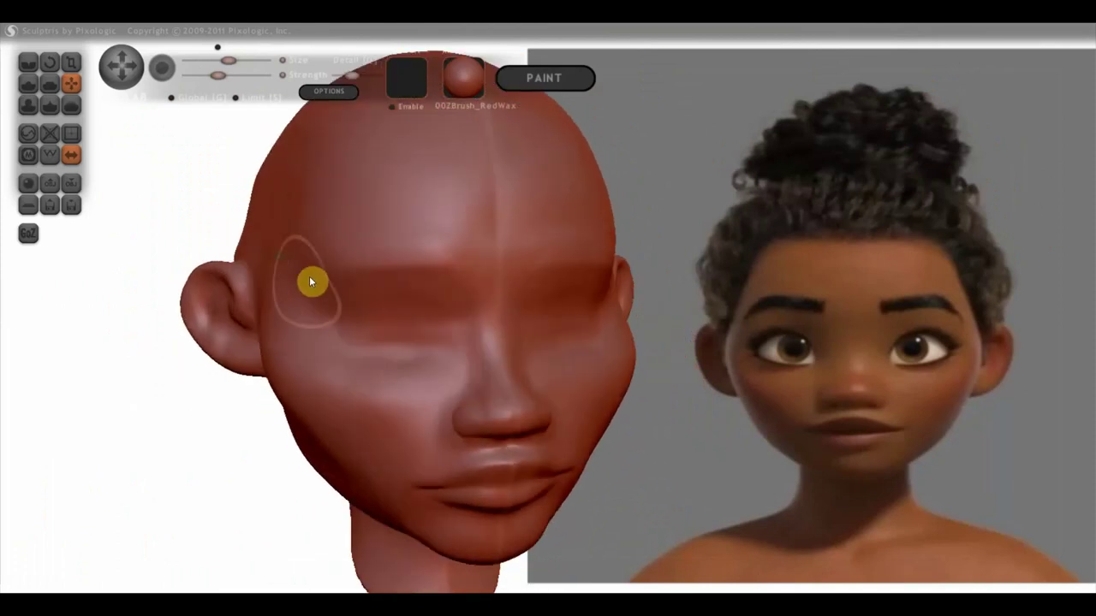
right_click_drag(311, 281, 391, 335)
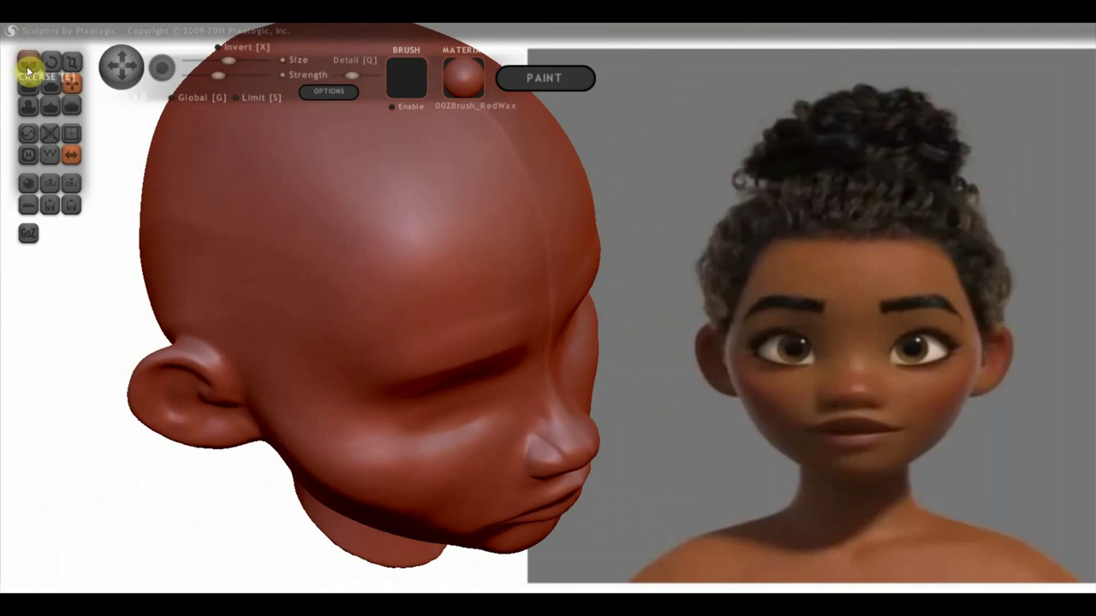
Sharpen the ear's upper rim with the Crease brush
left_click(28, 65)
right_click_drag(296, 303, 256, 351)
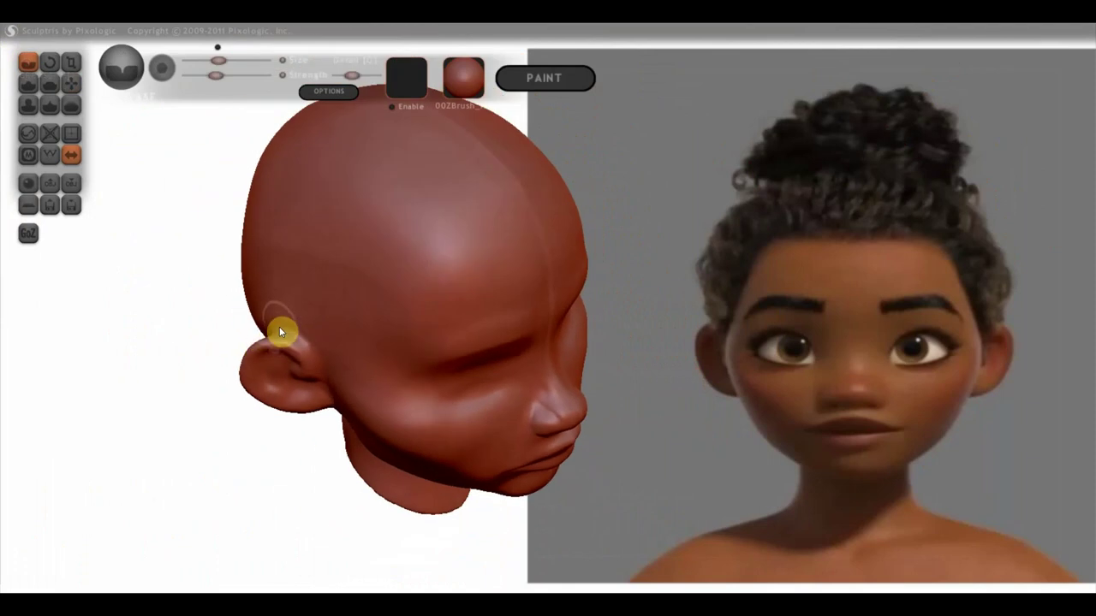
left_click_drag(316, 357, 280, 324)
mouse_move(317, 352)
right_mouse_down()
mouse_move(225, 317)
mouse_move(390, 314)
right_mouse_up()
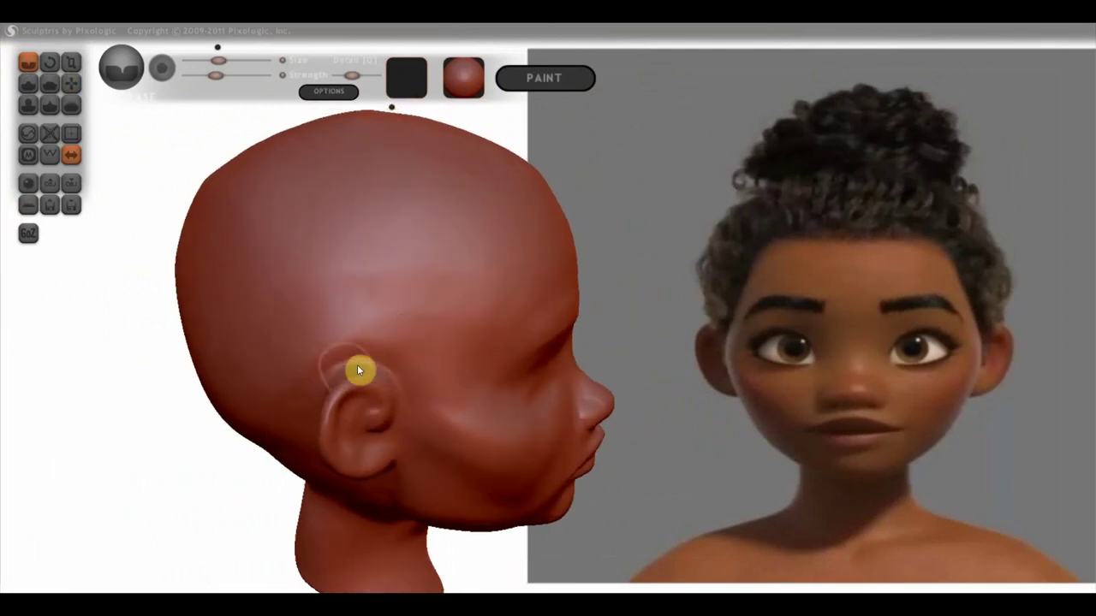
mouse_move(341, 372)
left_mouse_down()
mouse_move(175, 359)
mouse_move(147, 228)
left_mouse_up()
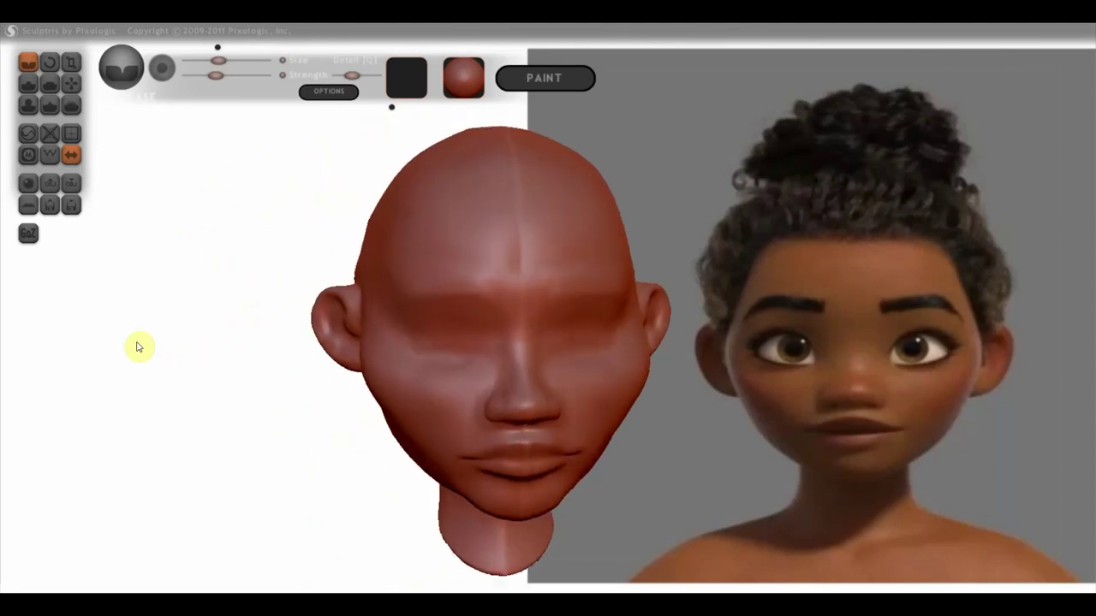
Flatten the skull behind the ear and the side of the neck
left_click(49, 83)
scroll(219, 216, "down", 3)
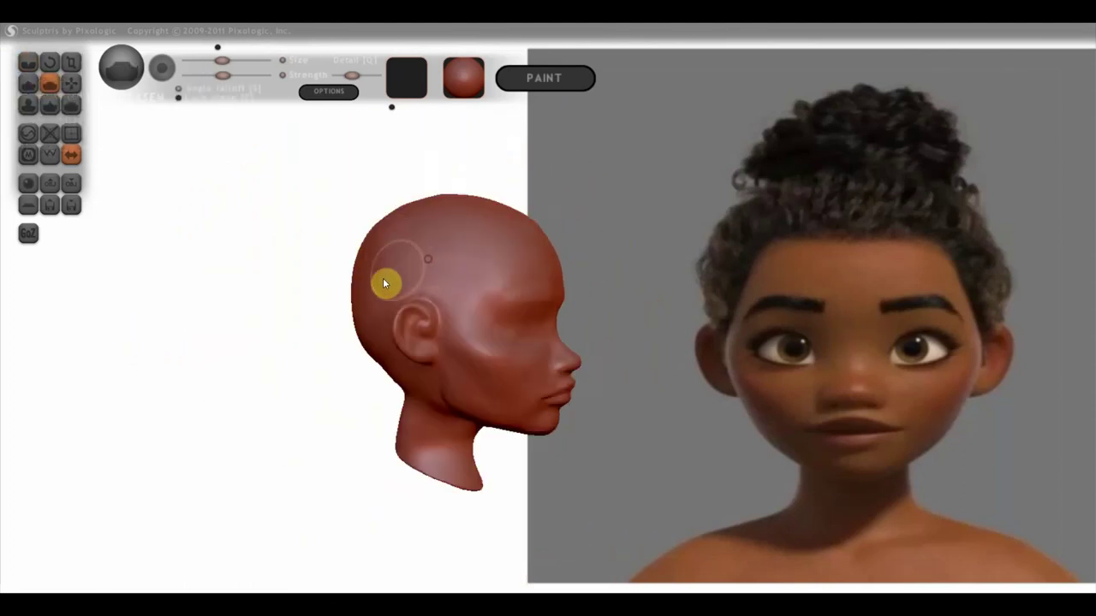
mouse_move(383, 284)
left_mouse_down()
mouse_move(406, 257)
mouse_move(472, 264)
mouse_move(416, 284)
mouse_move(419, 243)
mouse_move(367, 286)
mouse_move(425, 264)
mouse_move(394, 276)
mouse_move(388, 304)
mouse_move(416, 338)
left_mouse_up()
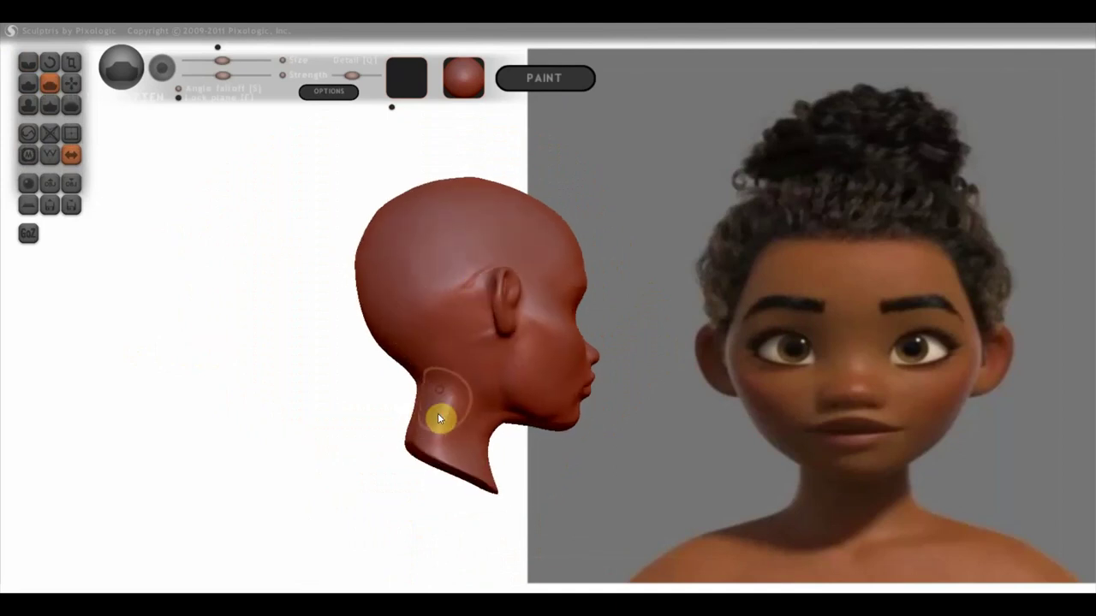
mouse_move(437, 418)
left_mouse_down()
mouse_move(451, 418)
mouse_move(452, 348)
mouse_move(465, 382)
left_mouse_up()
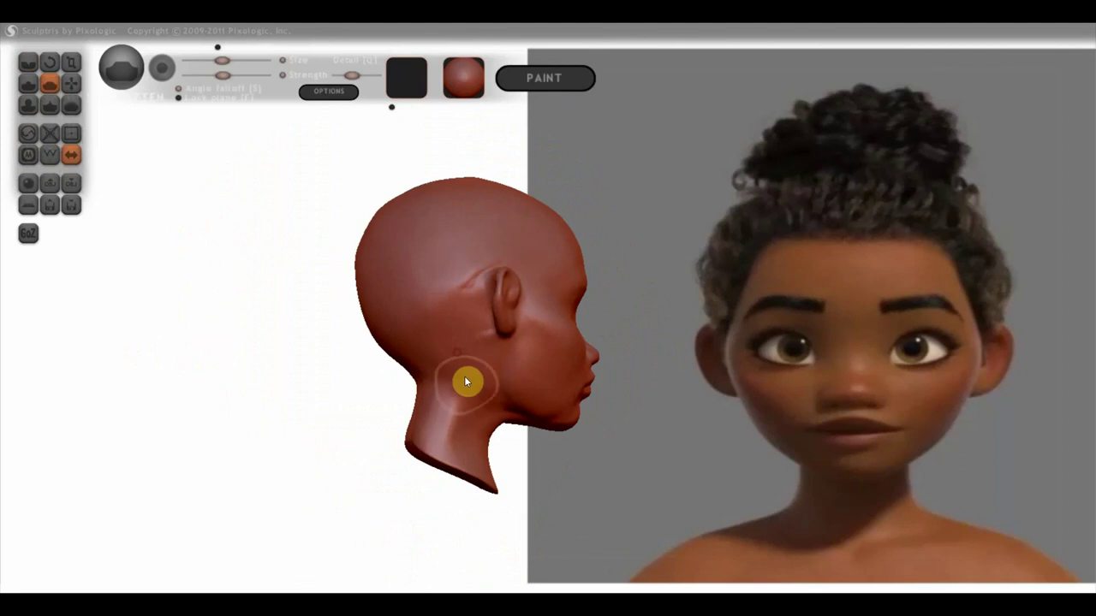
mouse_move(457, 365)
right_mouse_down()
mouse_move(582, 362)
mouse_move(614, 393)
mouse_move(608, 385)
right_mouse_up()
scroll(609, 384, "down", 2)
left_click(72, 83)
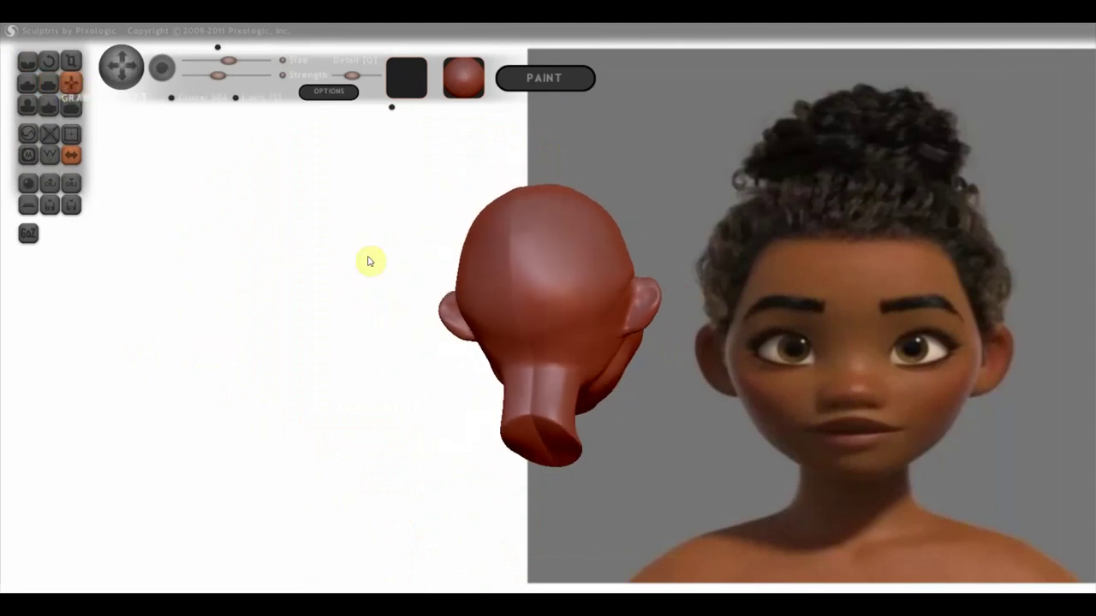
Pull the jaw out just below the ear with Grab
scroll(547, 353, "up", 2)
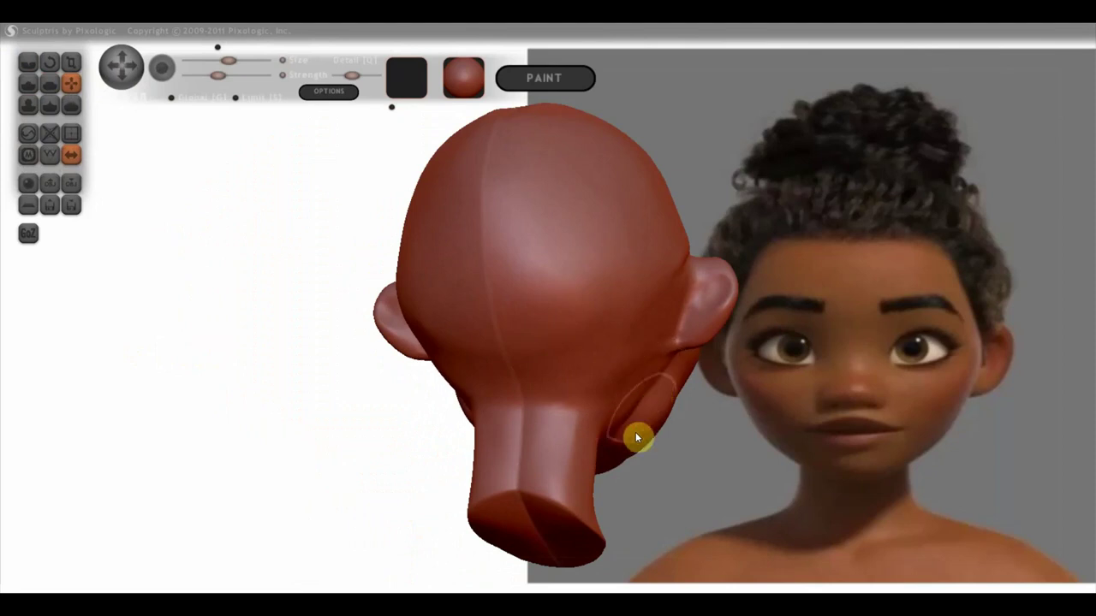
mouse_move(636, 438)
left_mouse_down()
mouse_move(621, 418)
mouse_move(654, 271)
left_mouse_up()
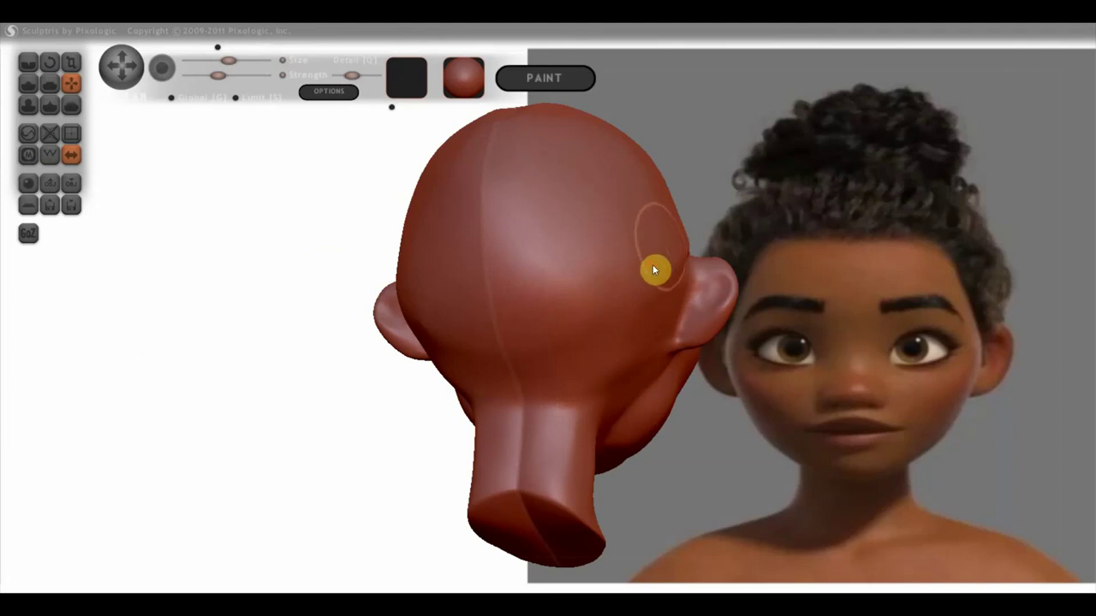
mouse_move(653, 270)
right_mouse_down()
mouse_move(638, 309)
mouse_move(707, 336)
right_mouse_up()
Build the ear bump into a defined ear with a hollow near its base
scroll(694, 321, "up", 5)
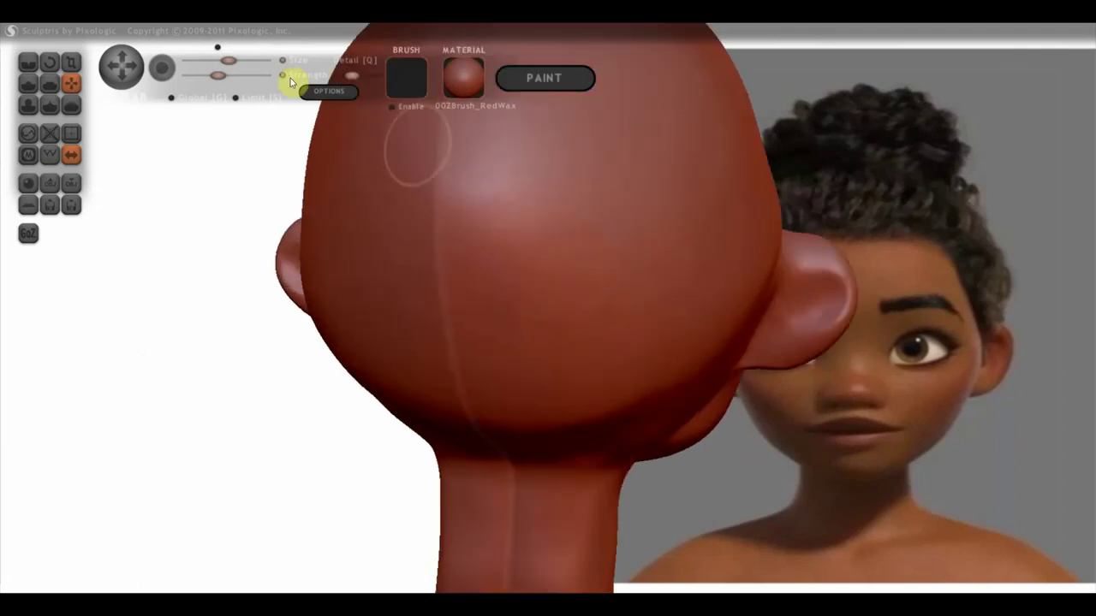
left_click(28, 83)
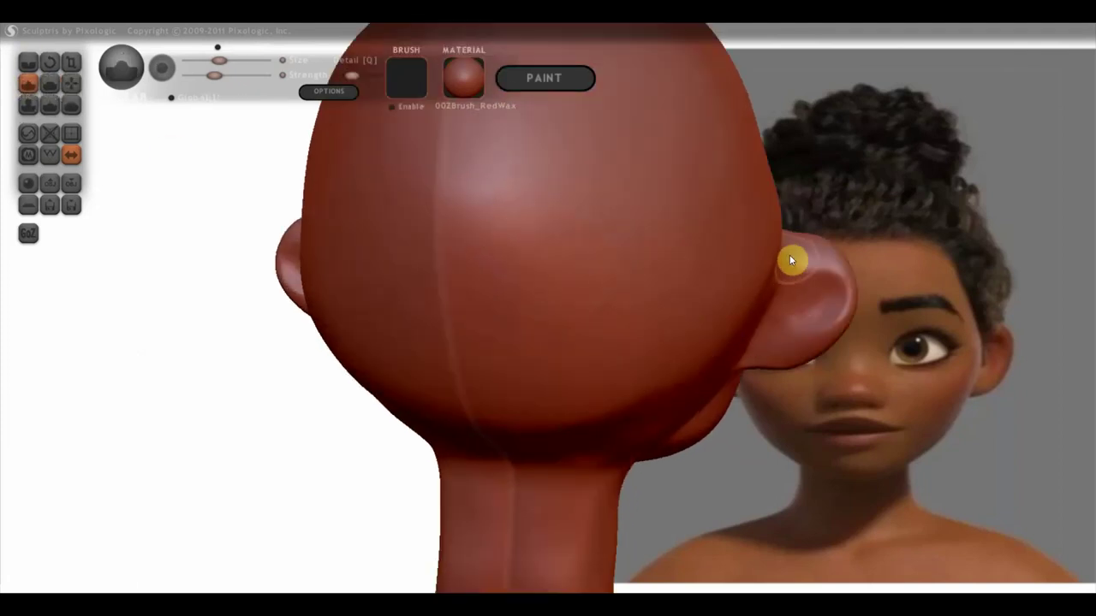
right_click_drag(709, 257, 653, 240)
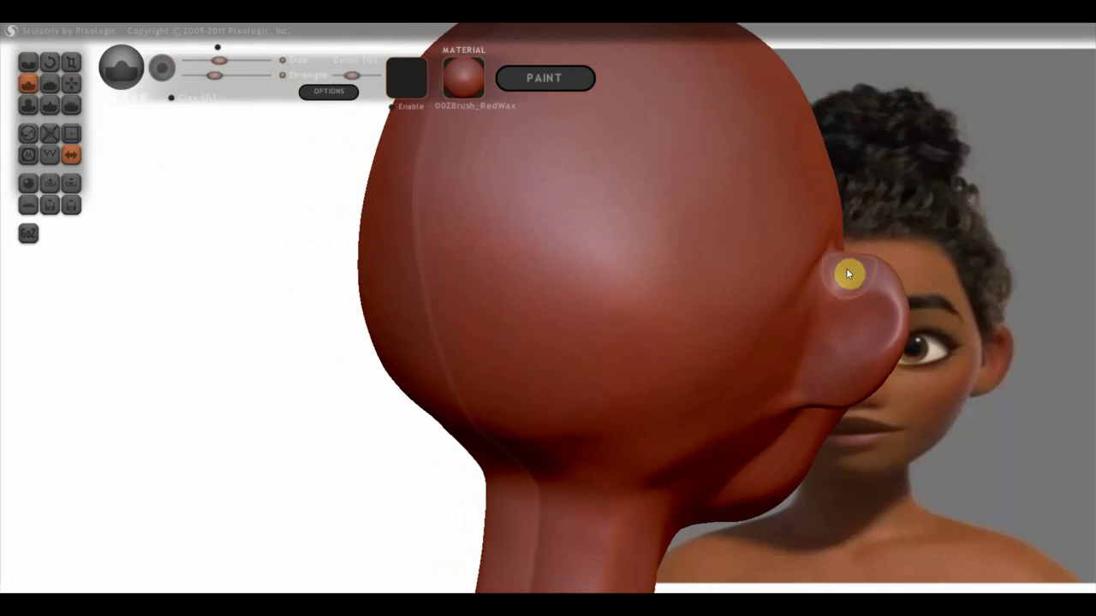
left_click_drag(824, 308, 836, 306)
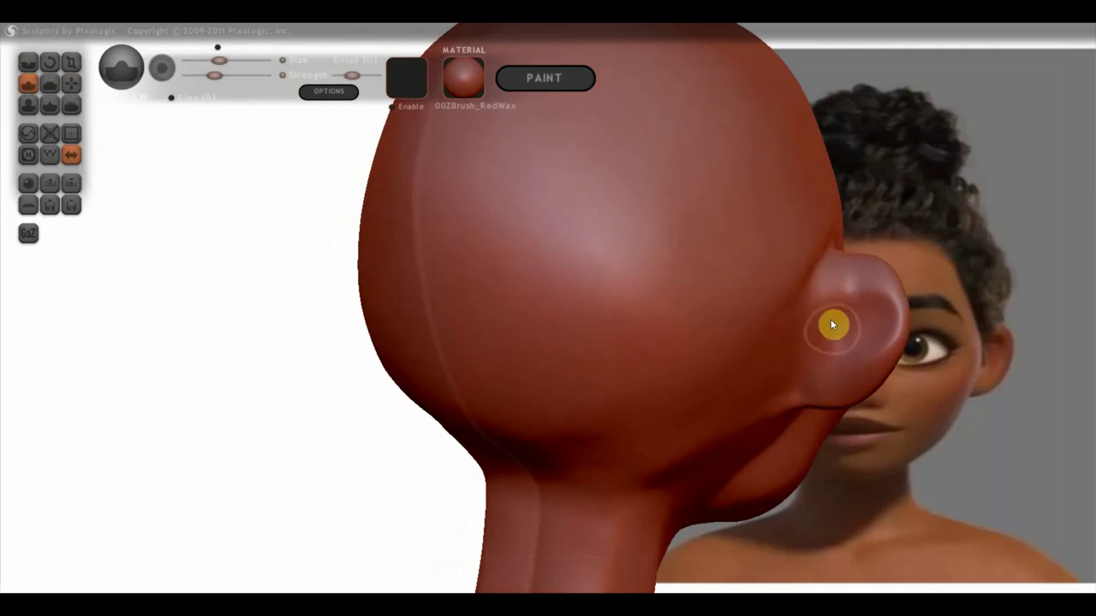
mouse_move(824, 359)
left_mouse_down()
mouse_move(880, 293)
mouse_move(856, 369)
mouse_move(881, 360)
mouse_move(873, 316)
mouse_move(863, 365)
mouse_move(885, 340)
mouse_move(871, 299)
mouse_move(862, 357)
mouse_move(861, 300)
mouse_move(873, 343)
mouse_move(883, 329)
mouse_move(837, 259)
mouse_move(793, 366)
left_mouse_up()
mouse_move(792, 366)
right_mouse_down()
mouse_move(744, 334)
mouse_move(683, 334)
mouse_move(699, 324)
mouse_move(632, 298)
right_mouse_up()
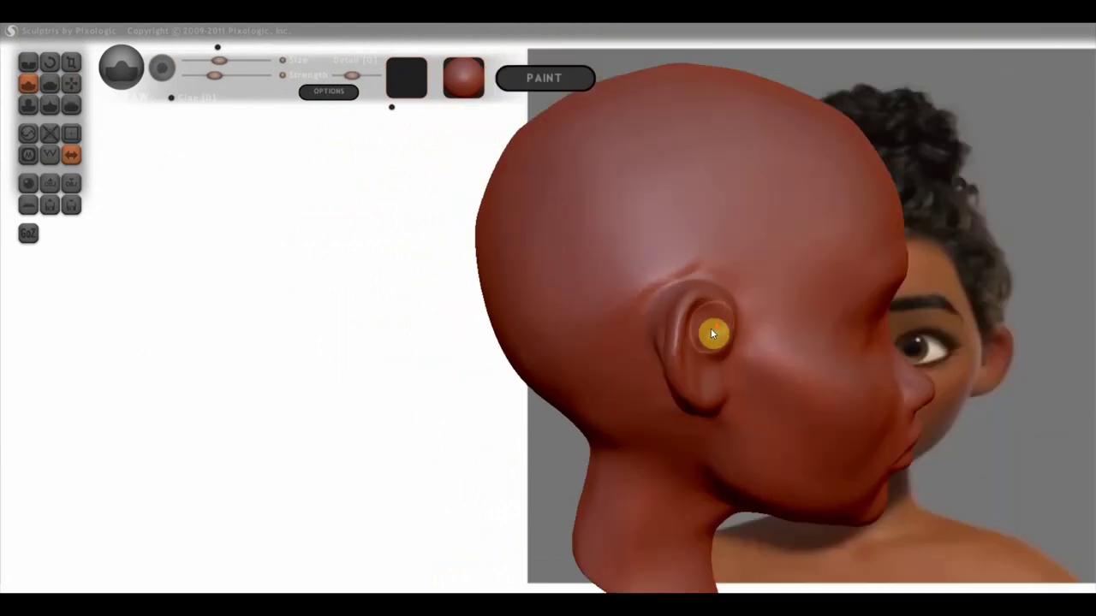
scroll(711, 328, "down", 2)
mouse_move(705, 349)
right_mouse_down()
mouse_move(499, 328)
mouse_move(806, 416)
mouse_move(743, 384)
right_mouse_up()
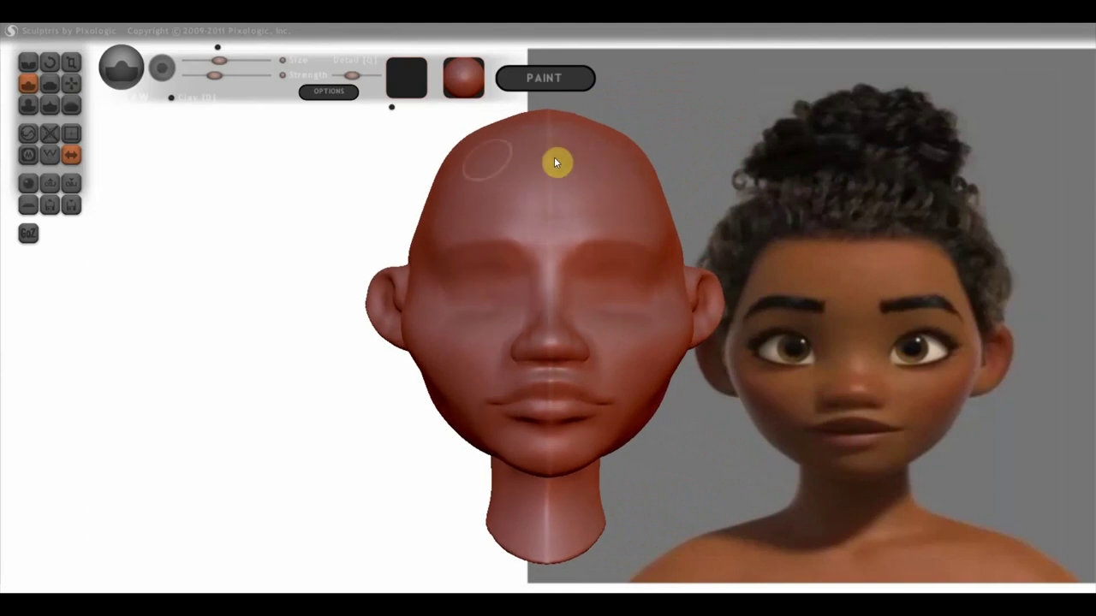
Carve Draw creases across the upper forehead and down the temple toward the ear
left_click(32, 62)
left_click_drag(606, 155, 468, 157)
mouse_move(525, 172)
right_mouse_down()
mouse_move(607, 177)
mouse_move(519, 164)
mouse_move(543, 197)
right_mouse_up()
mouse_move(517, 172)
left_mouse_down()
mouse_move(496, 183)
mouse_move(454, 280)
left_mouse_up()
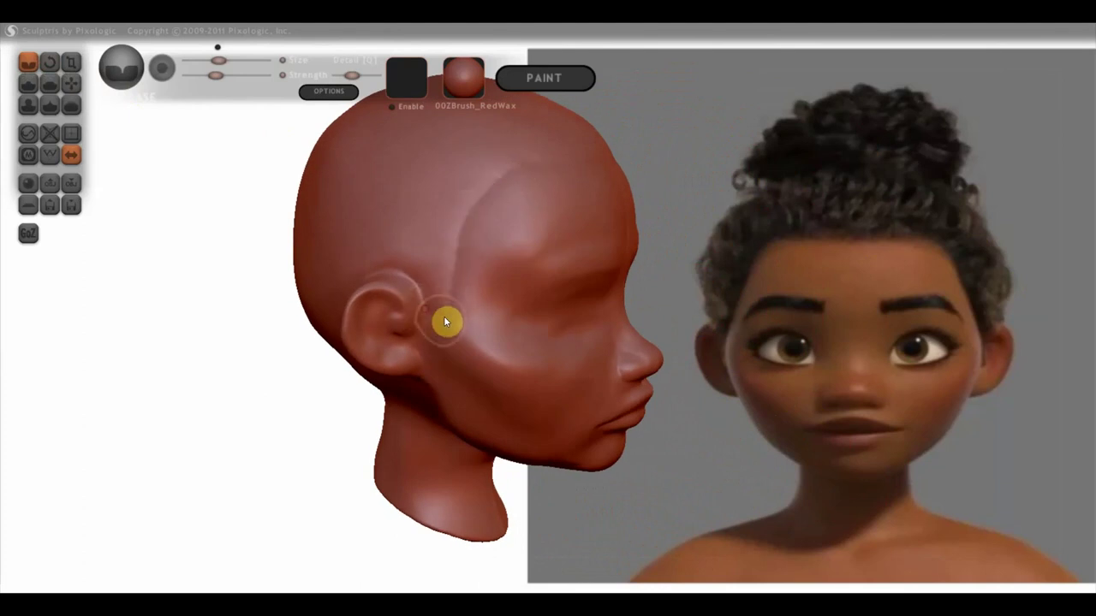
mouse_move(452, 309)
right_mouse_down()
mouse_move(343, 262)
mouse_move(277, 251)
right_mouse_up()
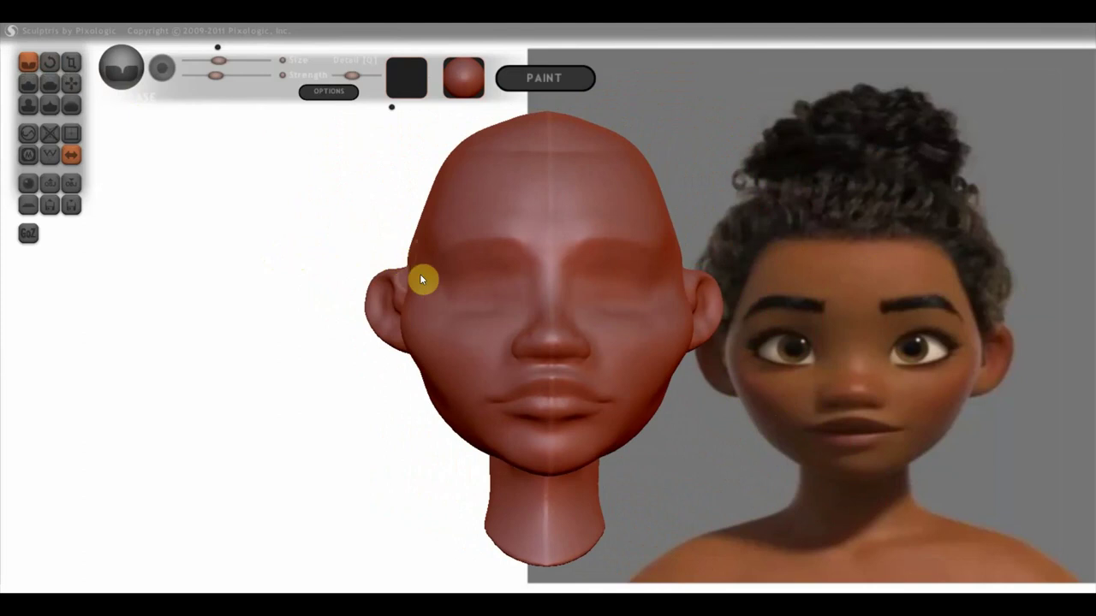
right_click_drag(413, 288, 406, 287)
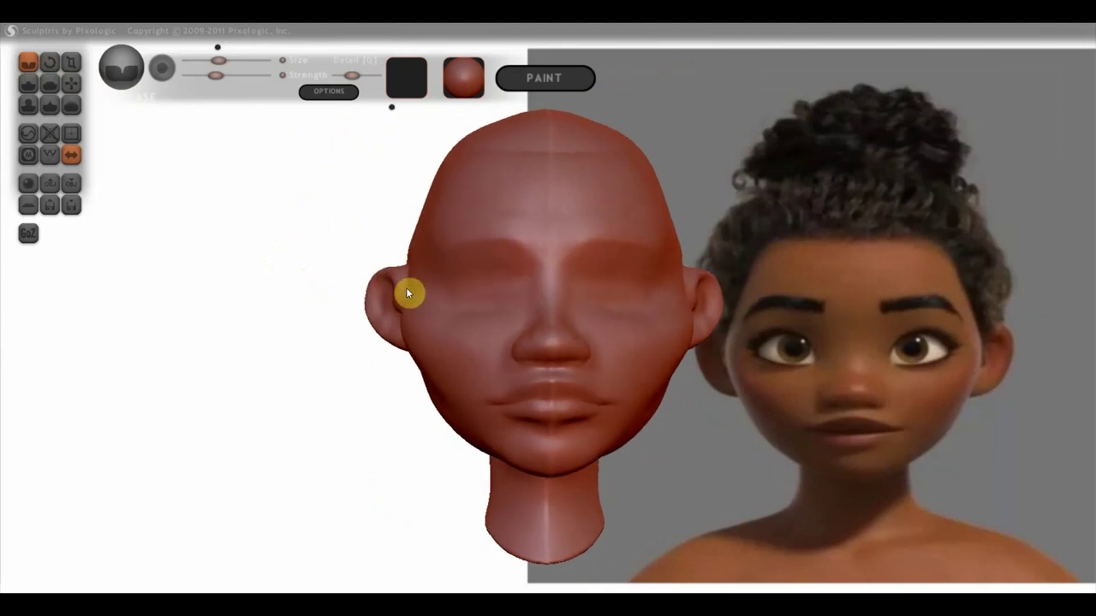
Nudge the ear and temple edges on both sides with Grab
left_click(71, 81)
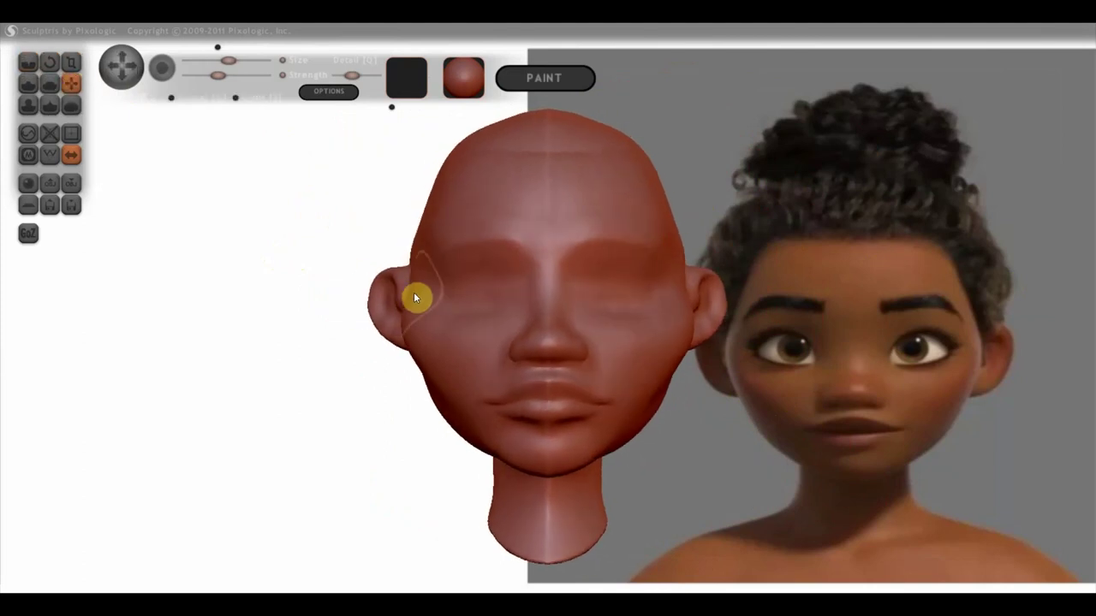
left_click_drag(408, 278, 419, 248)
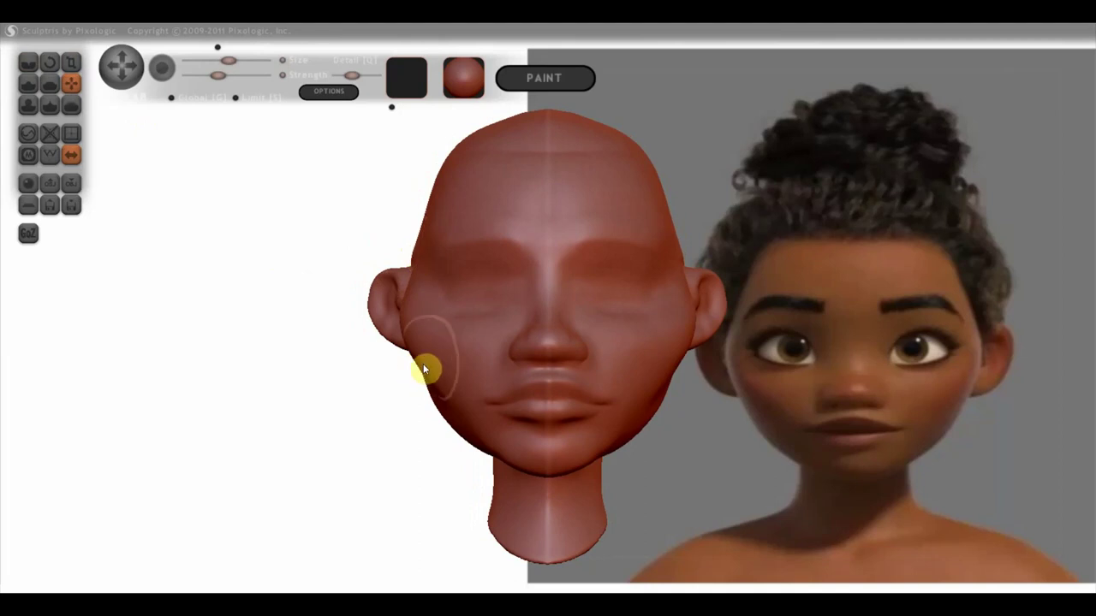
scroll(424, 374, "up", 2)
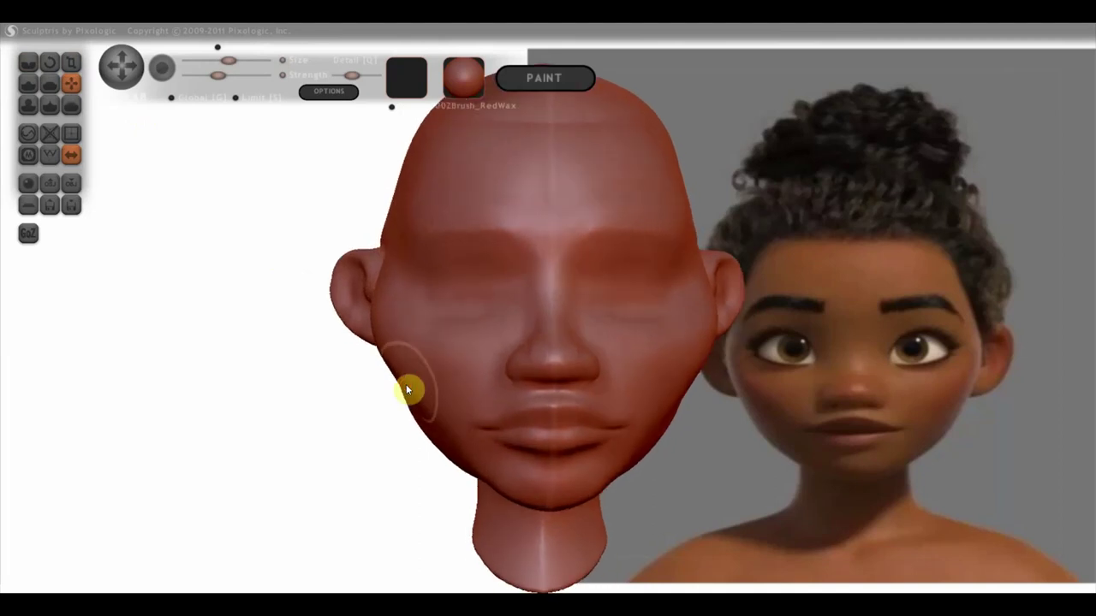
Flatten both cheeks from below the eye up toward the ear, evening out the jaw
mouse_move(412, 384)
right_mouse_down()
mouse_move(443, 253)
mouse_move(417, 299)
right_mouse_up()
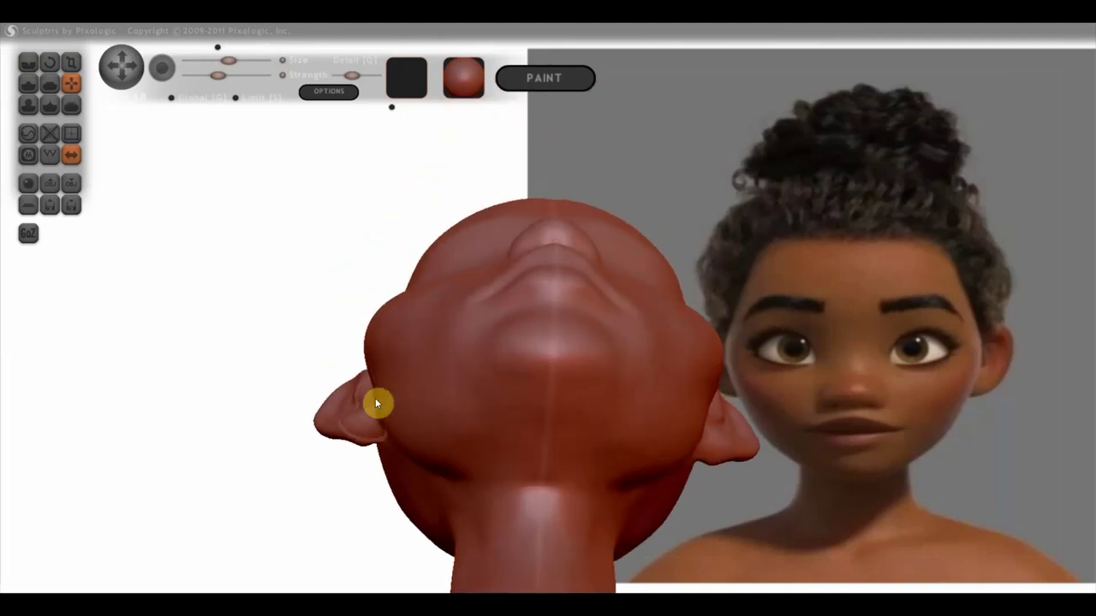
mouse_move(440, 413)
right_mouse_down()
mouse_move(648, 489)
mouse_move(617, 511)
right_mouse_up()
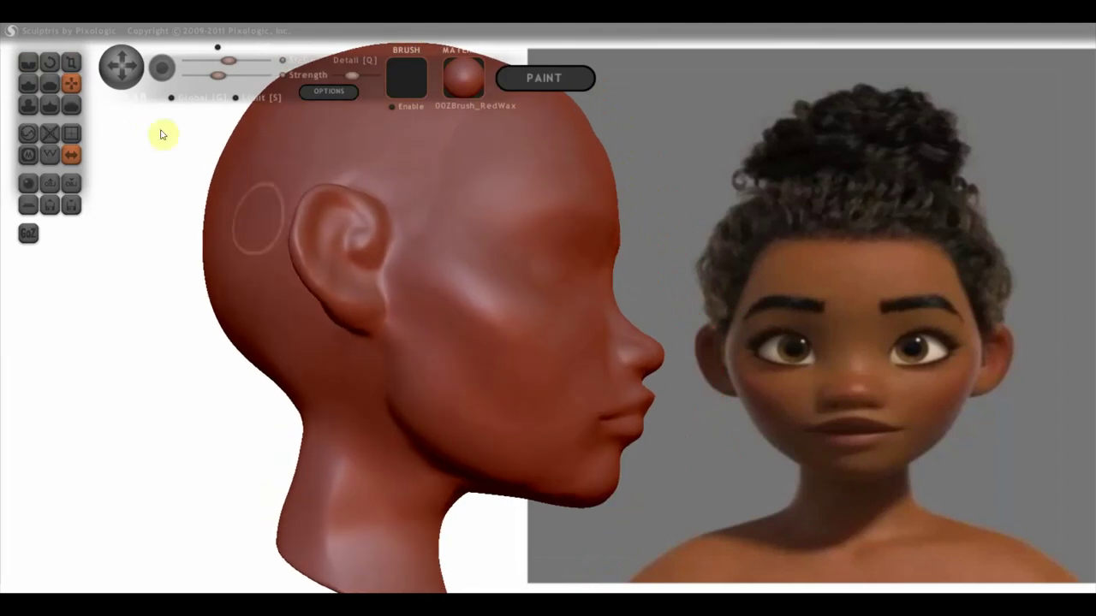
left_click(50, 83)
scroll(352, 294, "down", 3)
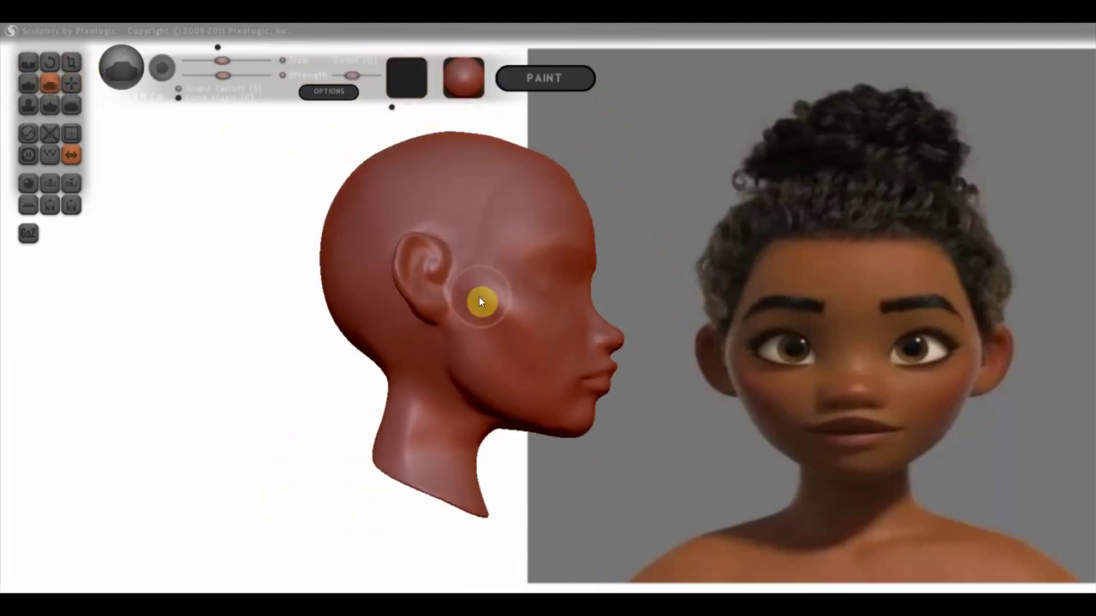
left_click_drag(534, 358, 533, 324)
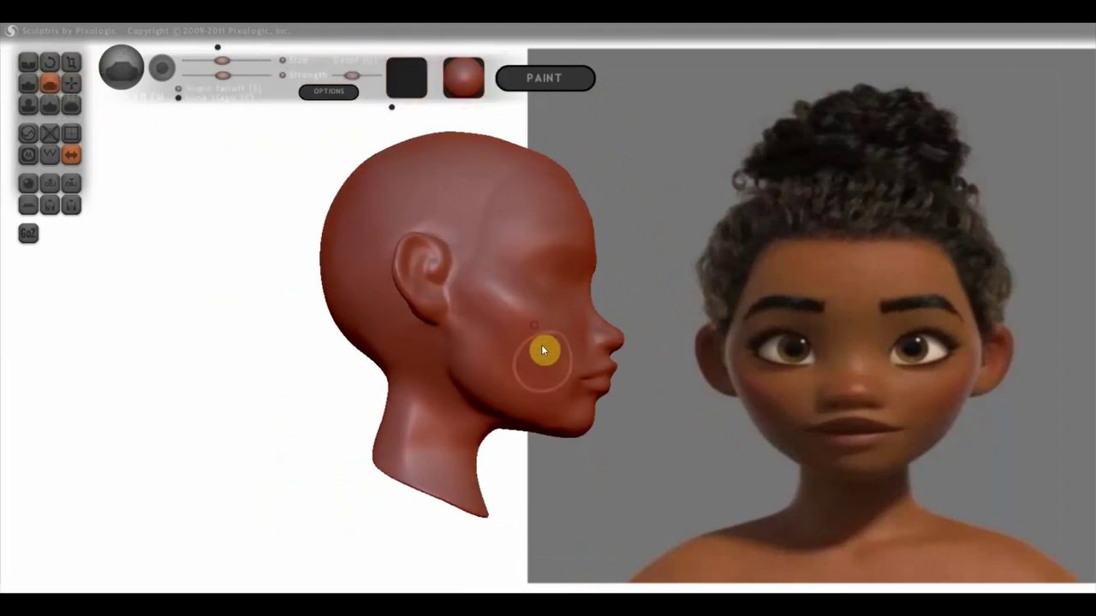
left_click_drag(471, 282, 508, 333)
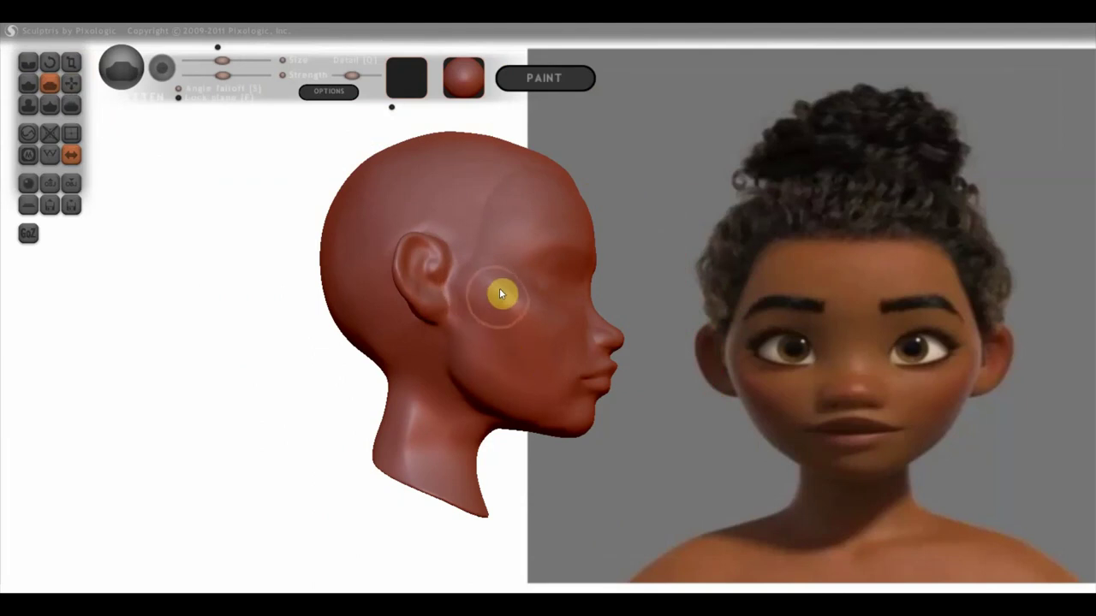
mouse_move(501, 293)
left_mouse_down()
mouse_move(533, 365)
mouse_move(497, 294)
mouse_move(526, 360)
mouse_move(521, 403)
mouse_move(479, 370)
mouse_move(551, 418)
mouse_move(391, 411)
left_mouse_up()
mouse_move(451, 345)
left_mouse_down()
mouse_move(470, 399)
mouse_move(465, 352)
mouse_move(474, 390)
mouse_move(437, 398)
mouse_move(442, 391)
left_mouse_up()
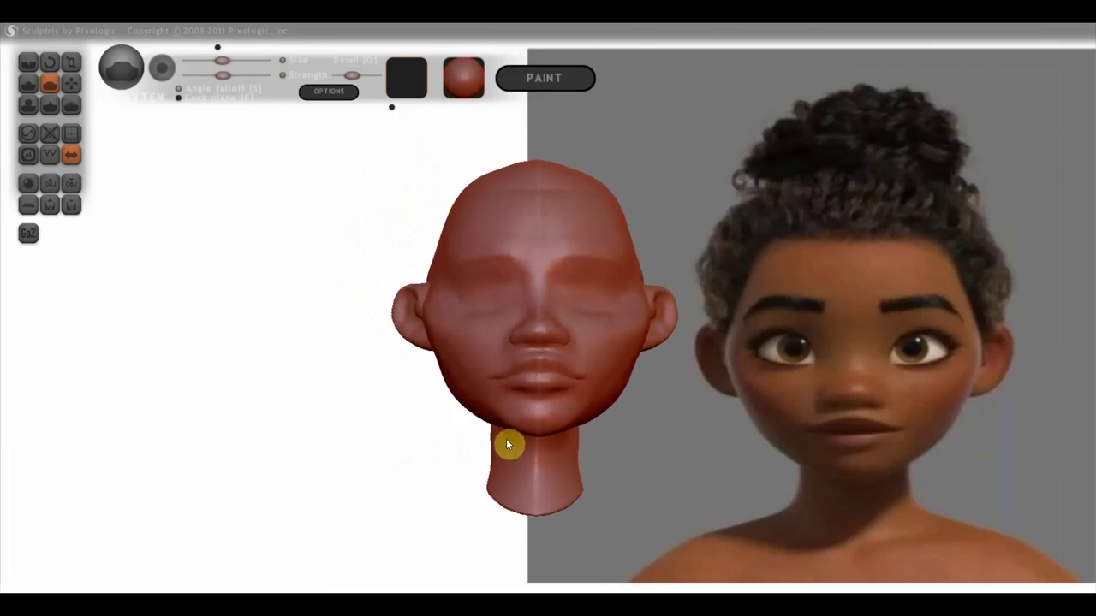
Snap the head to a straight front view beside the front reference
mouse_move(486, 385)
right_mouse_down()
mouse_move(520, 388)
mouse_move(476, 408)
right_mouse_up()
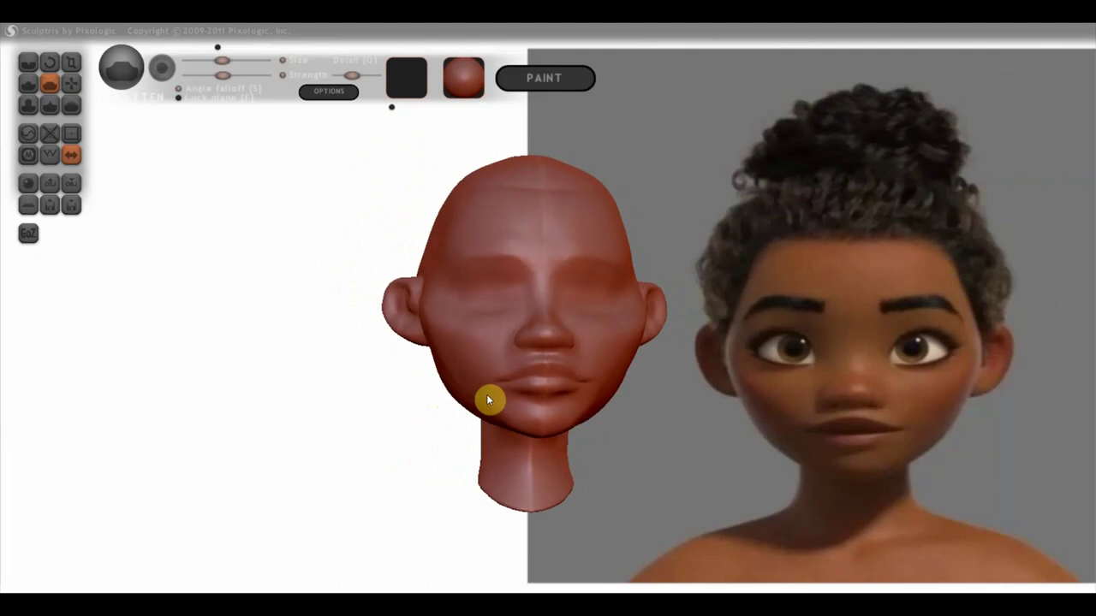
right_click_drag(333, 457, 397, 424, "shift")
scroll(399, 419, "up", 2)
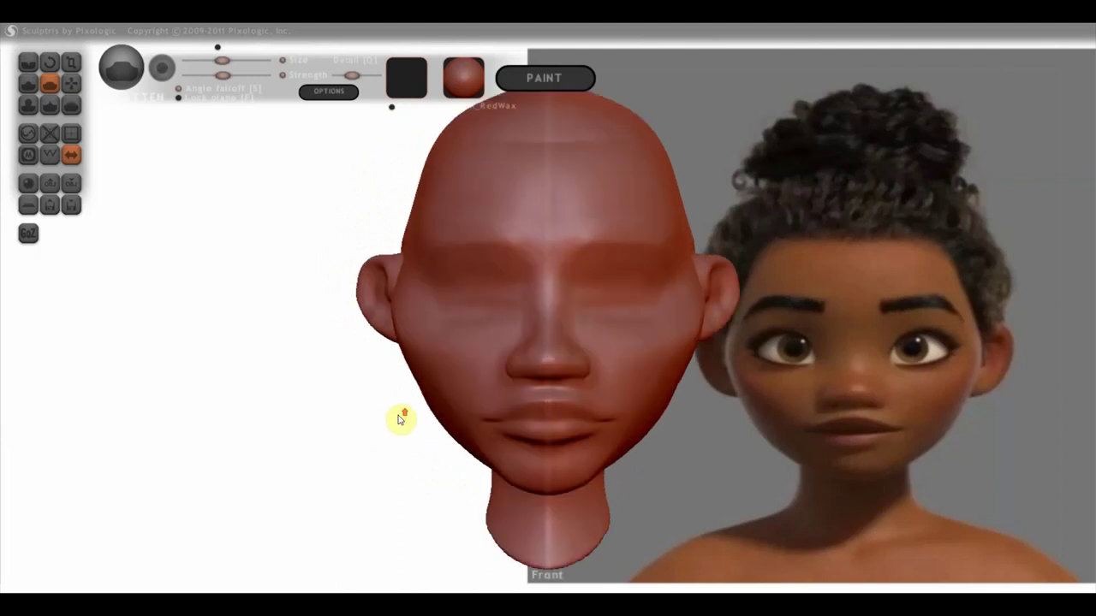
scroll(401, 416, "up", 2)
scroll(399, 416, "up", 1)
scroll(331, 422, "up", 2)
right_click_drag(332, 422, 345, 419, "alt")
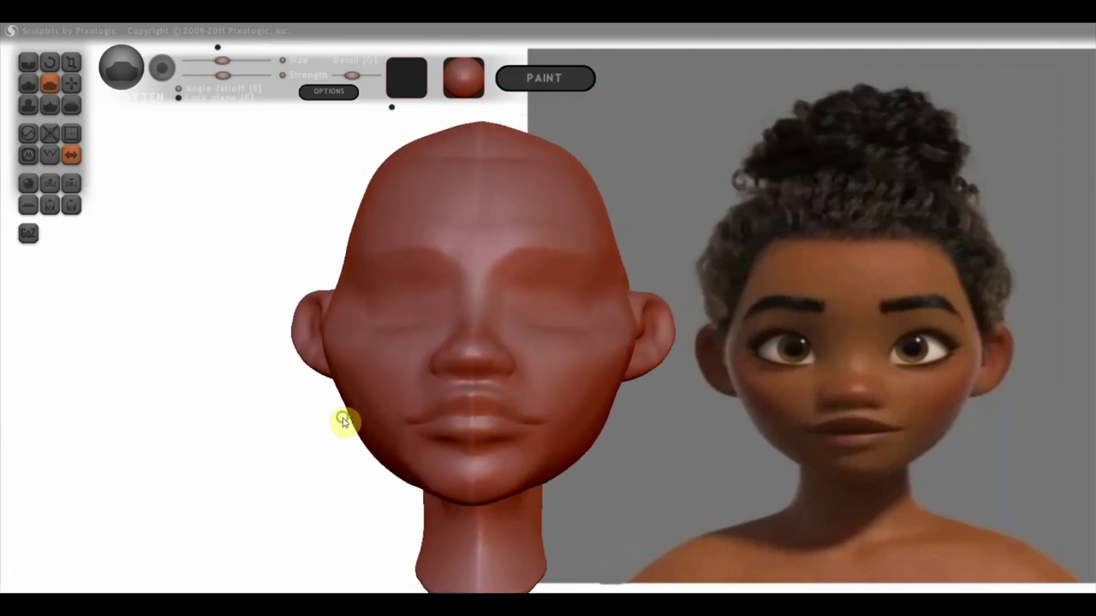
Hollow out both eye sockets beneath the brow ridge with the Draw brush
left_click(31, 62)
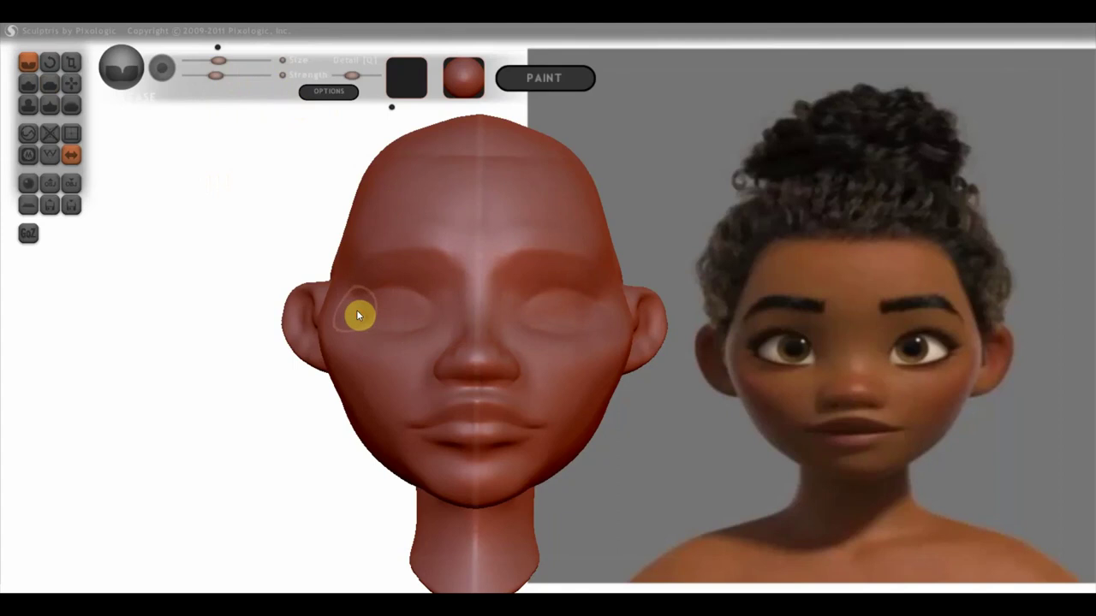
mouse_move(412, 329)
right_mouse_down()
mouse_move(428, 330)
mouse_move(419, 333)
right_mouse_up()
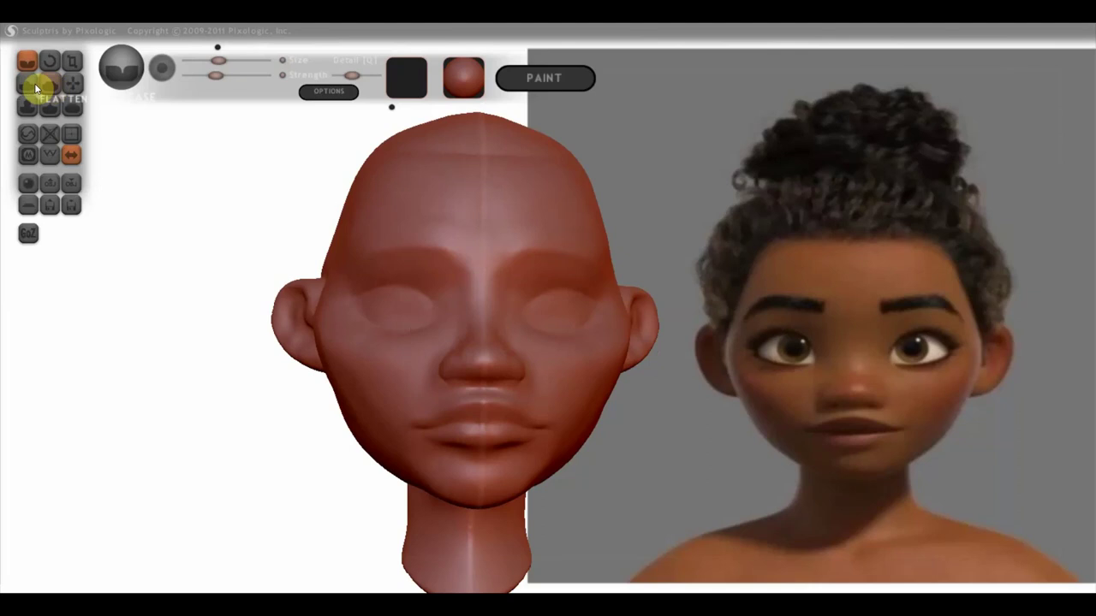
left_click(33, 83)
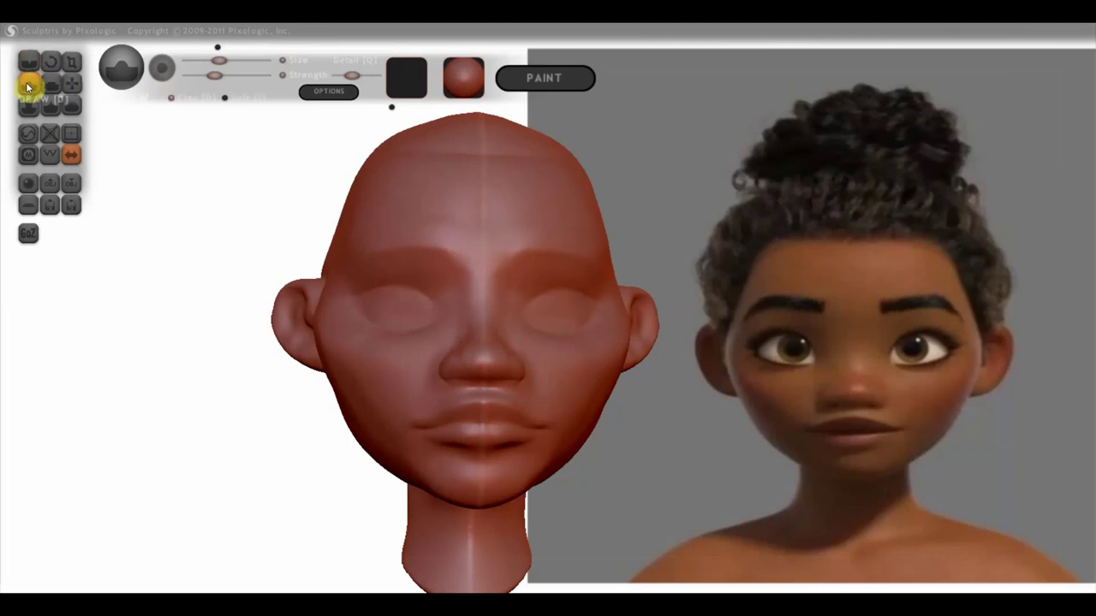
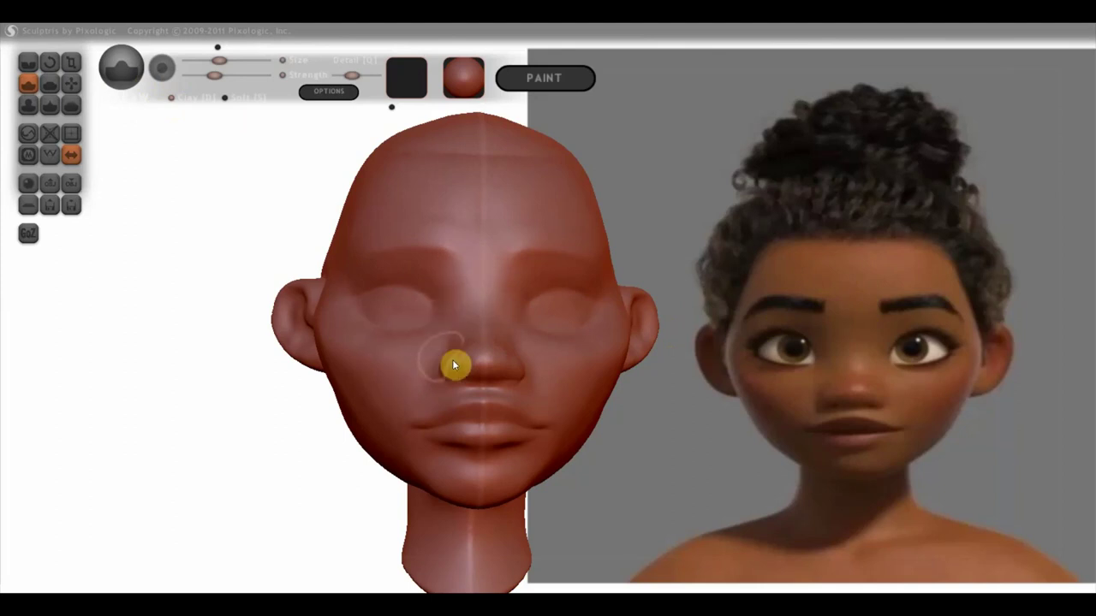
Try the Flatten, Crease and Draw brushes while orbiting the head to check its shape
mouse_move(455, 363)
right_mouse_down()
mouse_move(562, 386)
mouse_move(313, 269)
right_mouse_up()
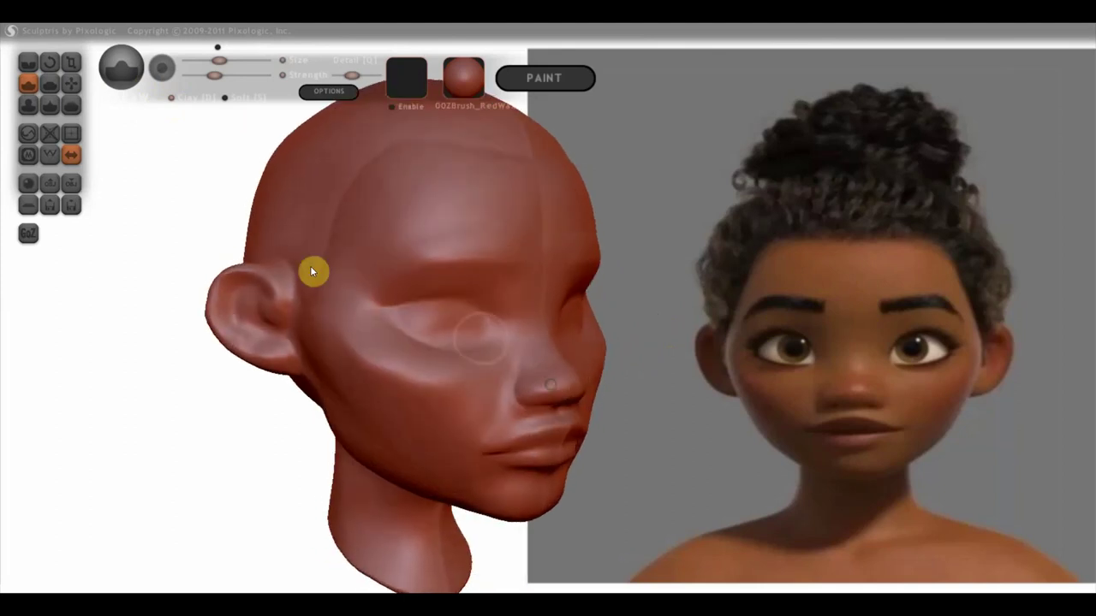
left_click(49, 82)
scroll(476, 336, "up", 3)
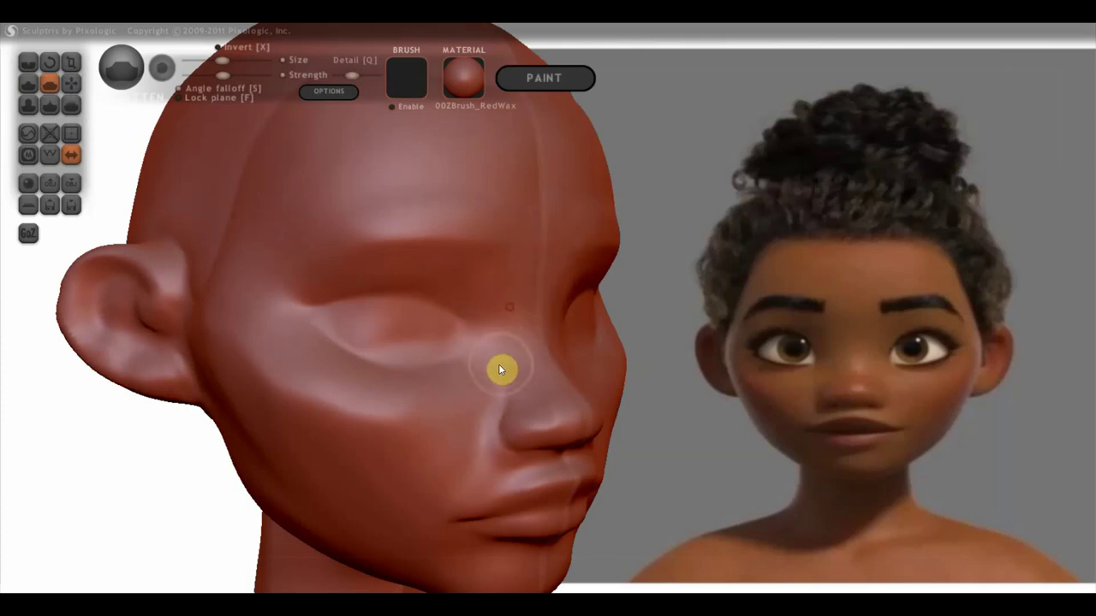
left_click(28, 62)
right_click_drag(188, 154, 457, 323)
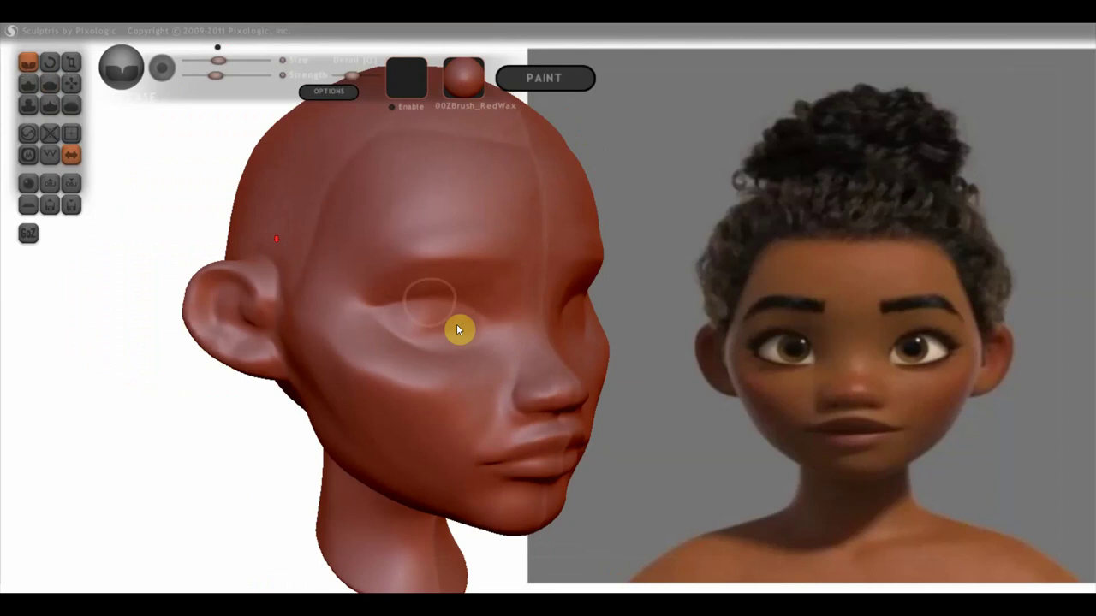
scroll(396, 328, "up", 2)
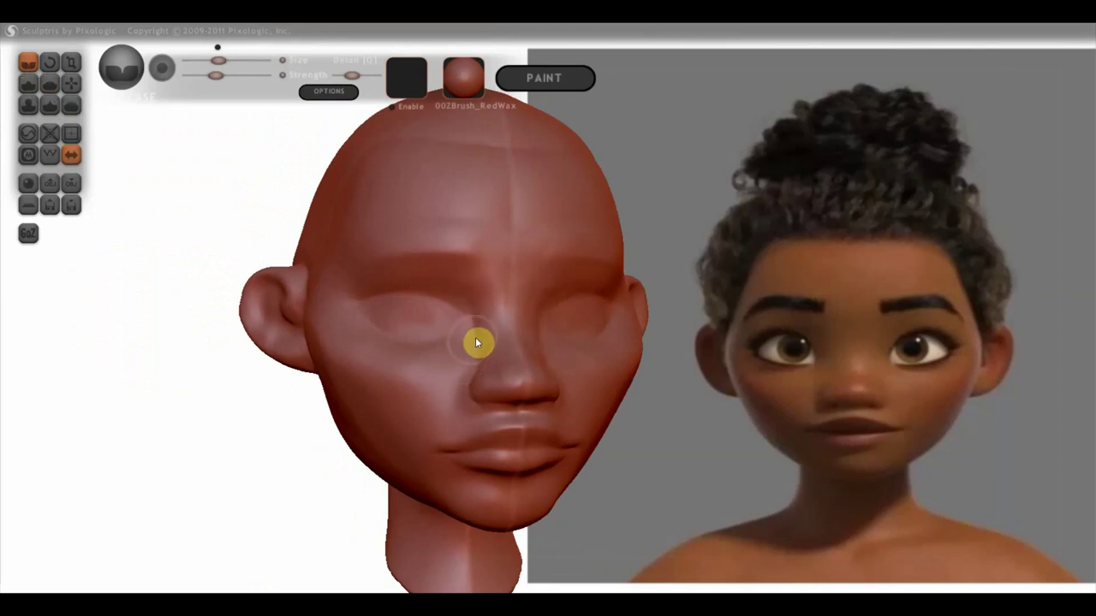
mouse_move(444, 372)
right_mouse_down()
mouse_move(415, 365)
mouse_move(484, 351)
mouse_move(667, 355)
right_mouse_up()
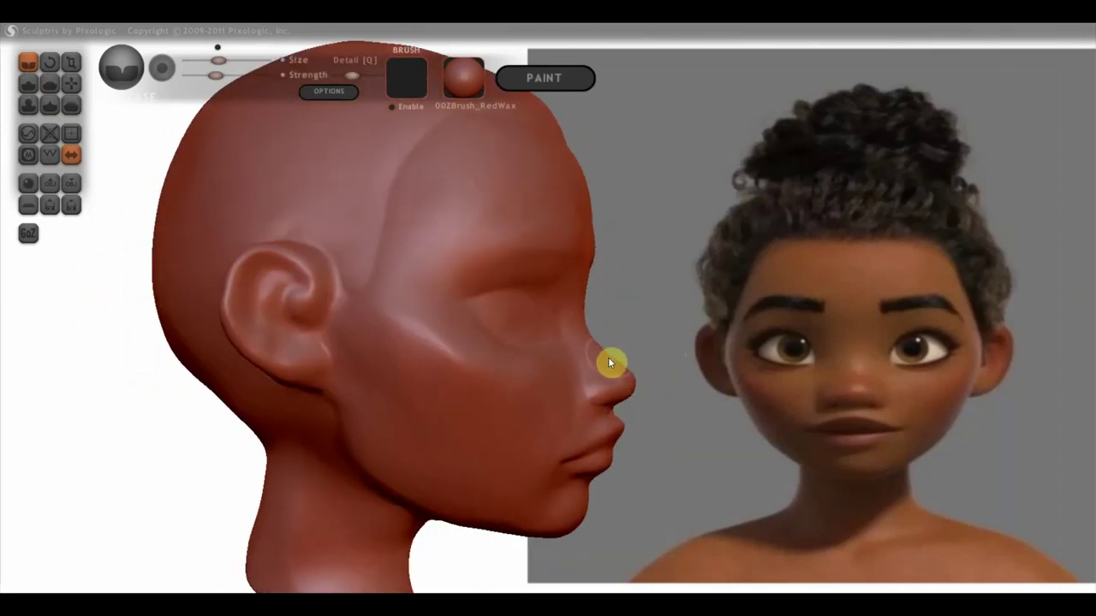
left_click(58, 84)
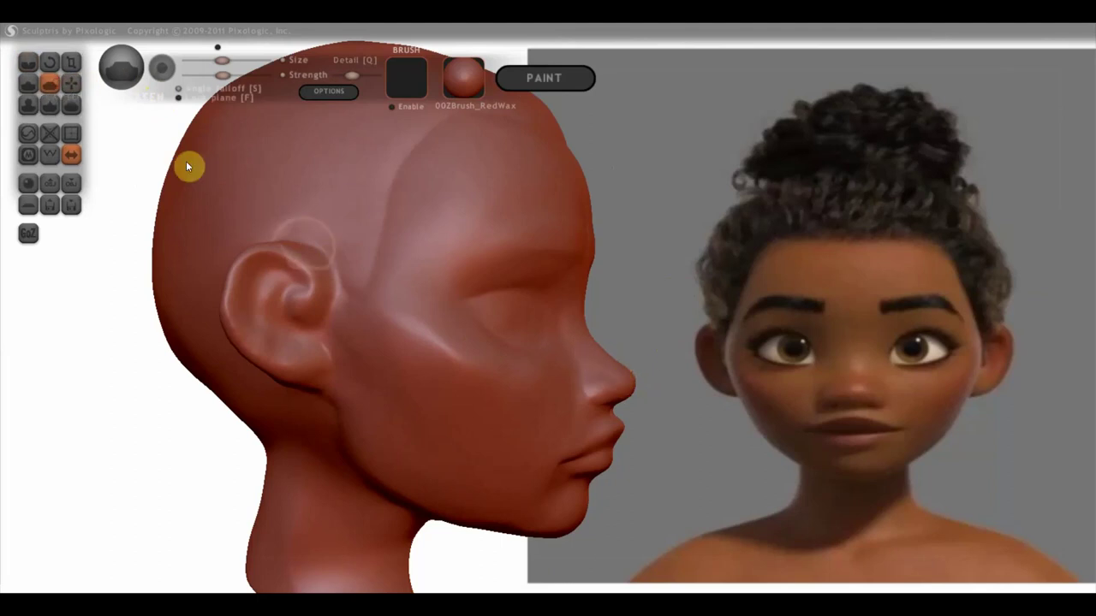
left_click(23, 86)
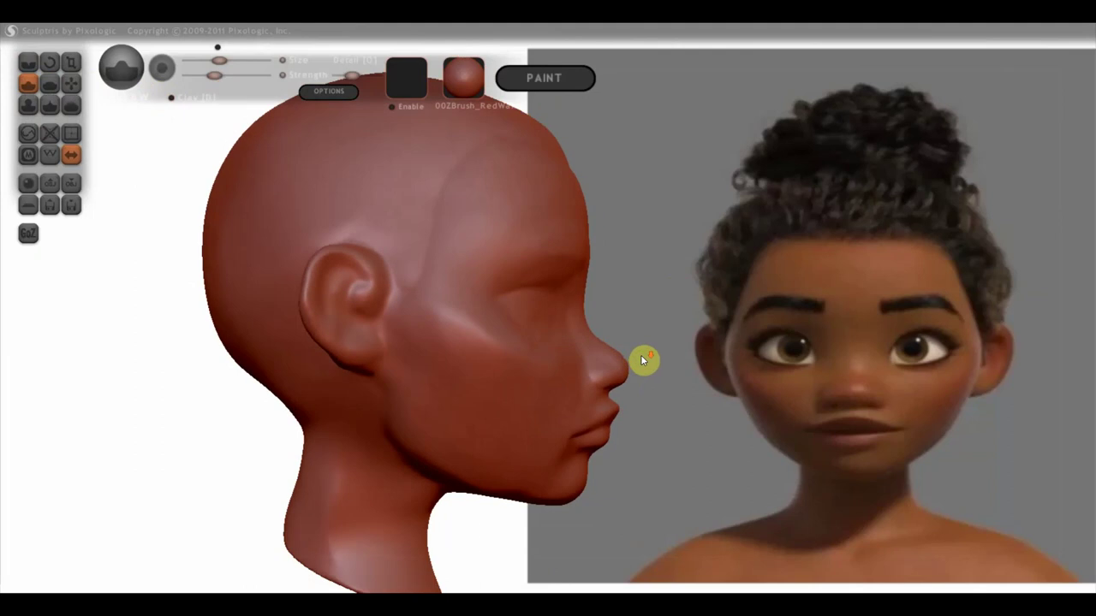
left_click_drag(643, 360, 367, 347)
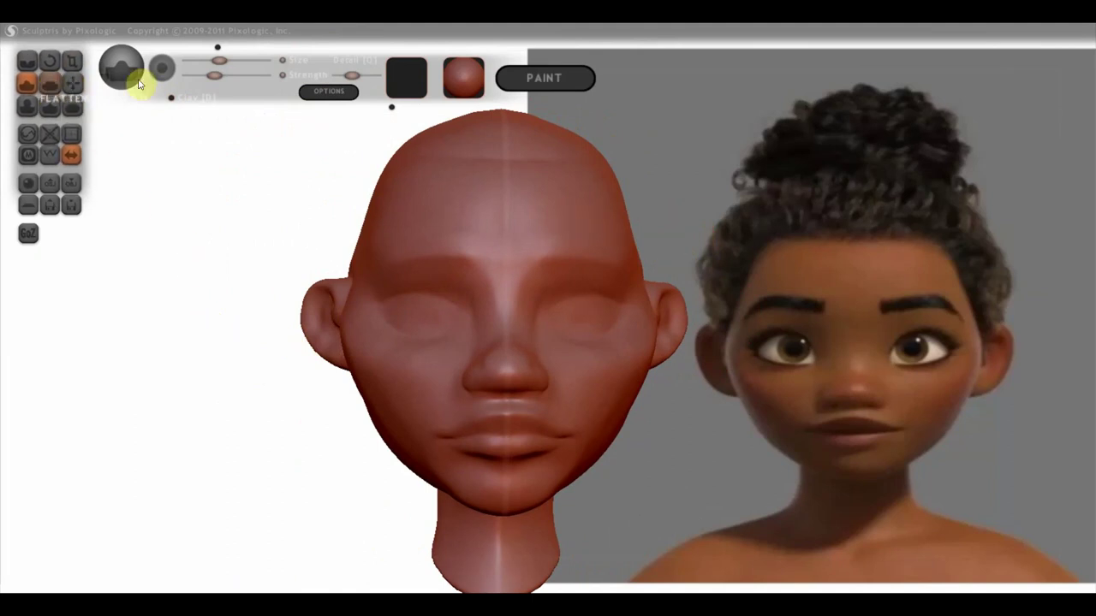
Shrink the brush and smooth the eye socket hollows and their inner edges near the nose
left_click_drag(219, 61, 234, 60)
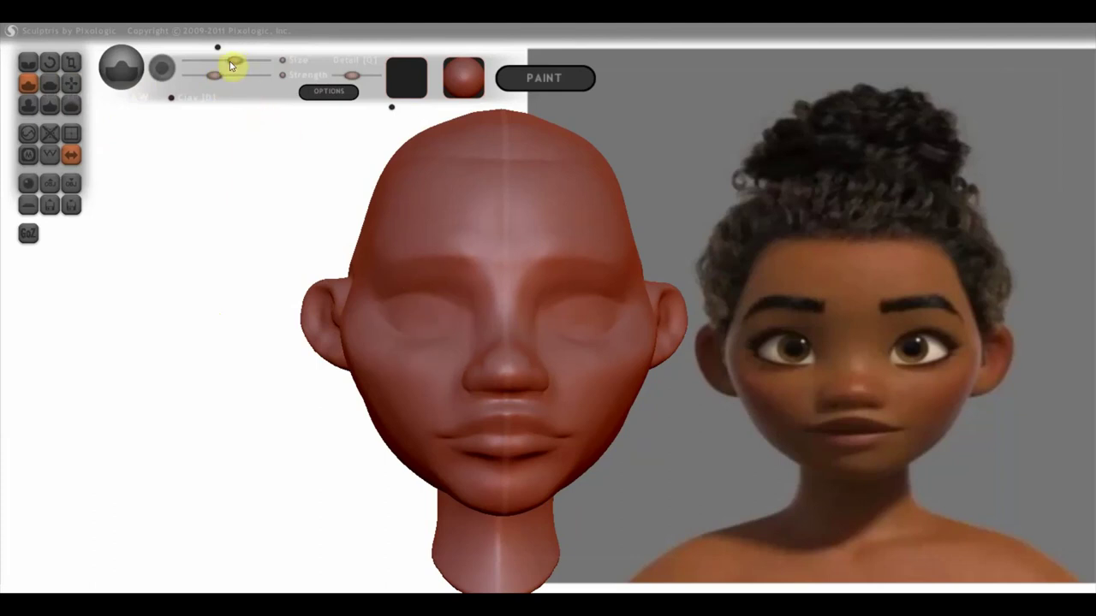
left_click(222, 61)
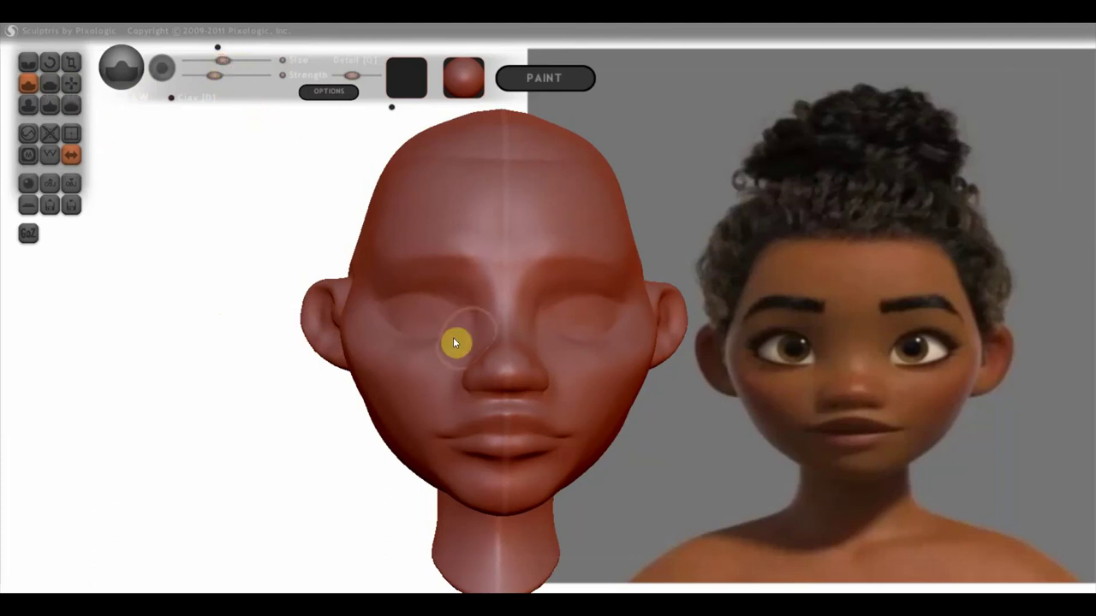
left_click_drag(453, 337, 418, 317)
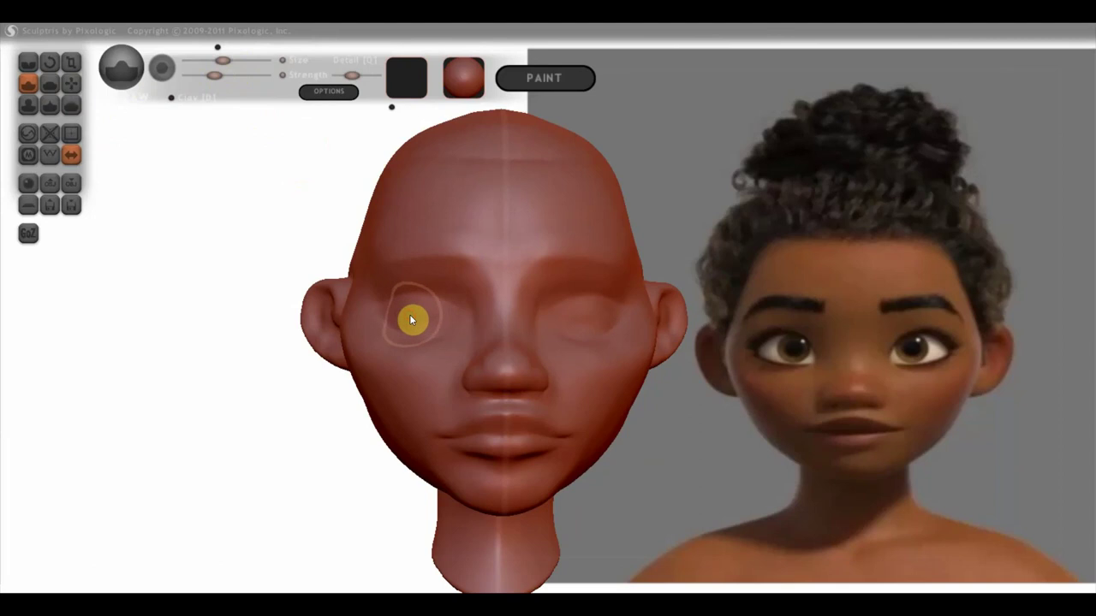
mouse_move(434, 315)
left_mouse_down()
mouse_move(391, 316)
mouse_move(429, 323)
mouse_move(406, 315)
mouse_move(411, 300)
mouse_move(442, 312)
mouse_move(385, 319)
left_mouse_up()
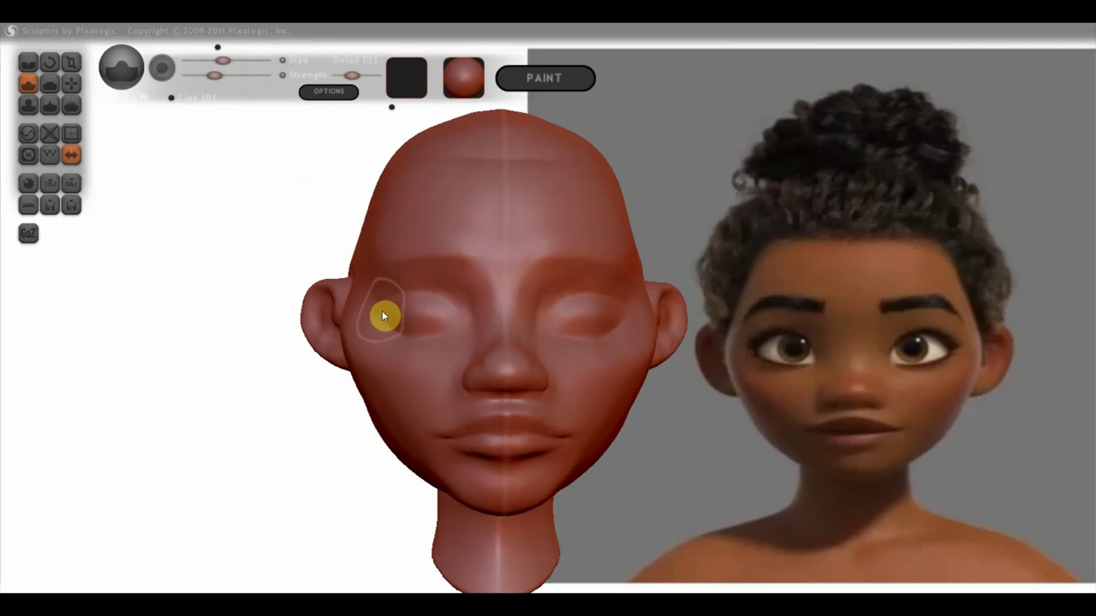
mouse_move(382, 311)
right_mouse_down()
mouse_move(597, 343)
mouse_move(618, 322)
mouse_move(411, 324)
right_mouse_up()
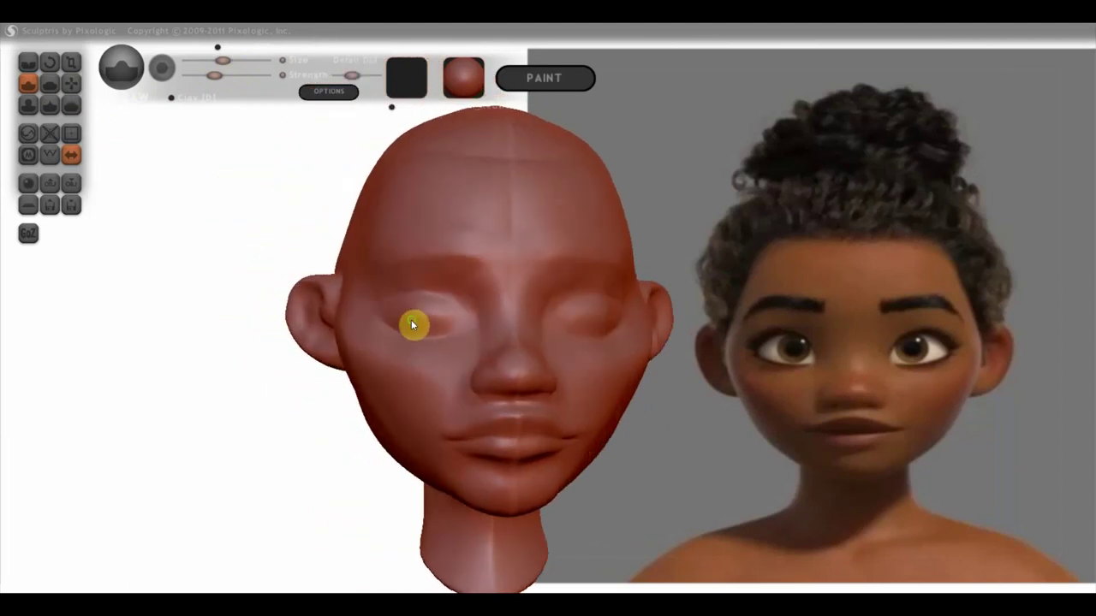
Zoom in and build up the upper eyelids with the Draw brush, deepening the crease outward
left_click(49, 83)
scroll(210, 245, "up", 2)
scroll(211, 245, "up", 2)
scroll(223, 248, "up", 2)
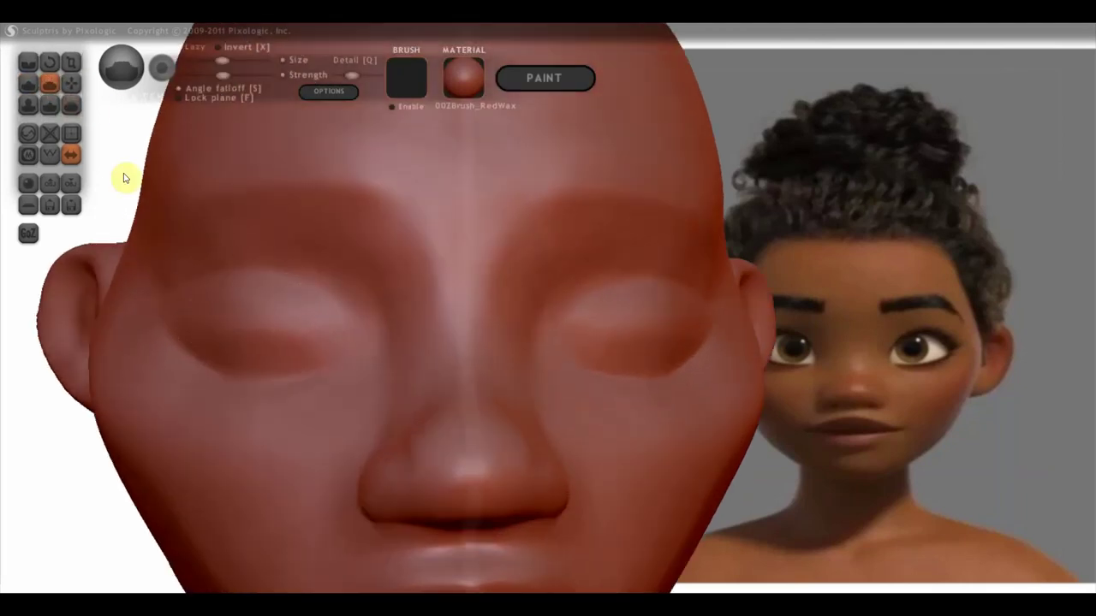
left_click(31, 83)
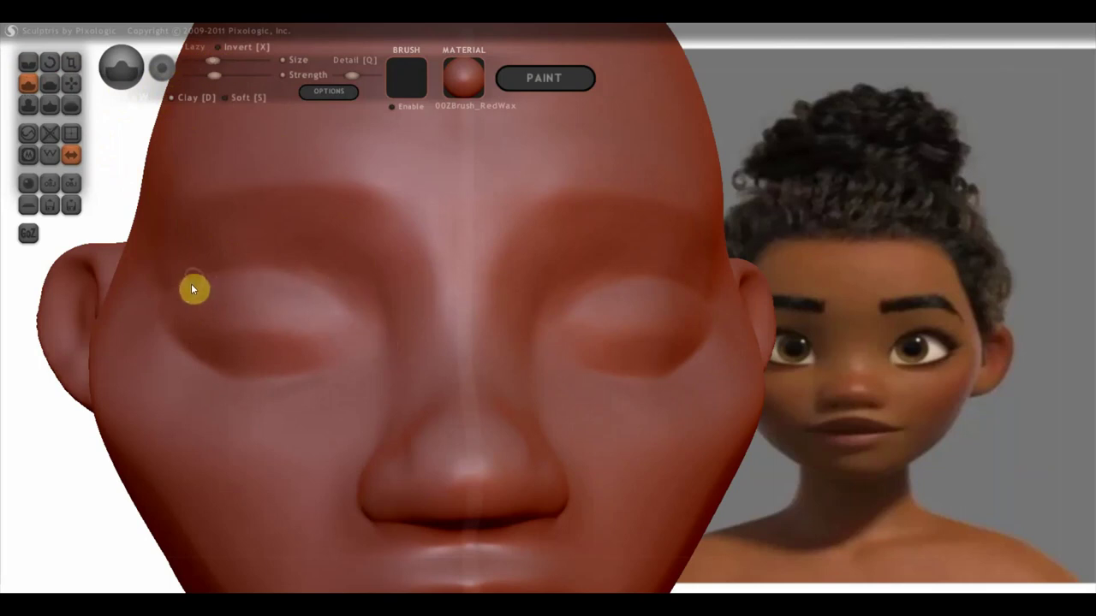
mouse_move(203, 280)
left_mouse_down()
mouse_move(344, 319)
mouse_move(198, 281)
left_mouse_up()
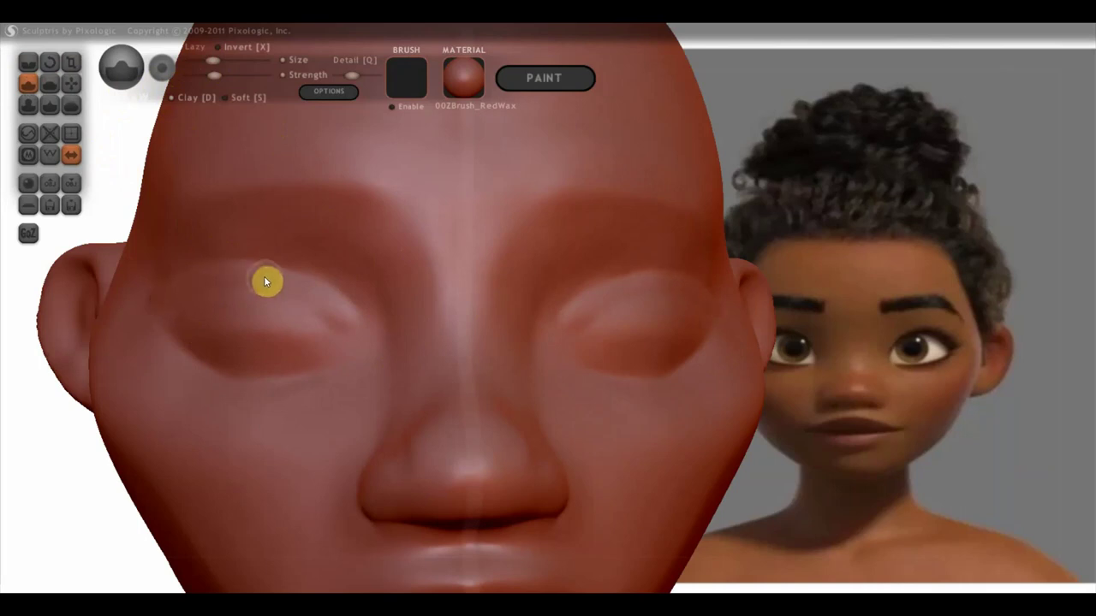
mouse_move(263, 281)
left_mouse_down()
mouse_move(313, 294)
mouse_move(362, 345)
left_mouse_up()
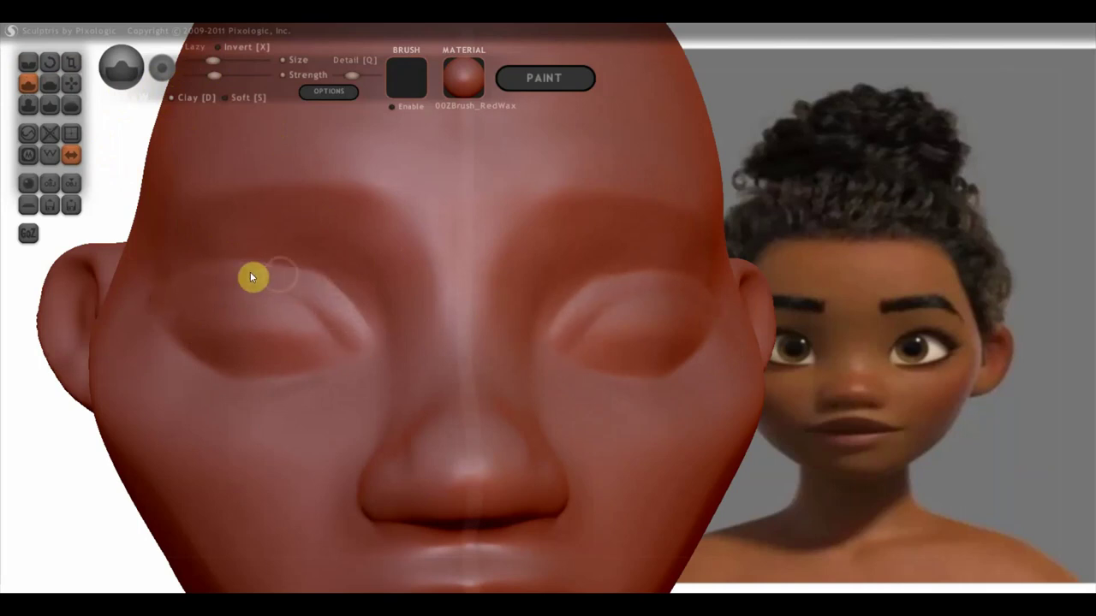
left_click_drag(251, 276, 315, 293)
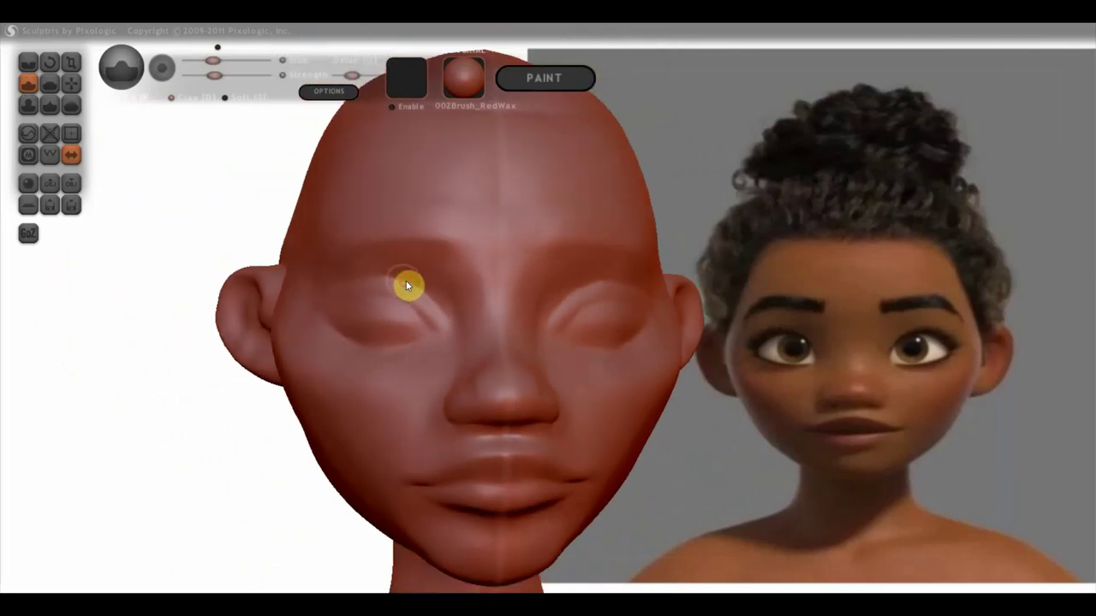
Reshape the eyelid crease and smooth the dent at the inner eye corner
left_click_drag(406, 284, 440, 317)
left_click_drag(382, 286, 434, 315)
left_click(434, 315)
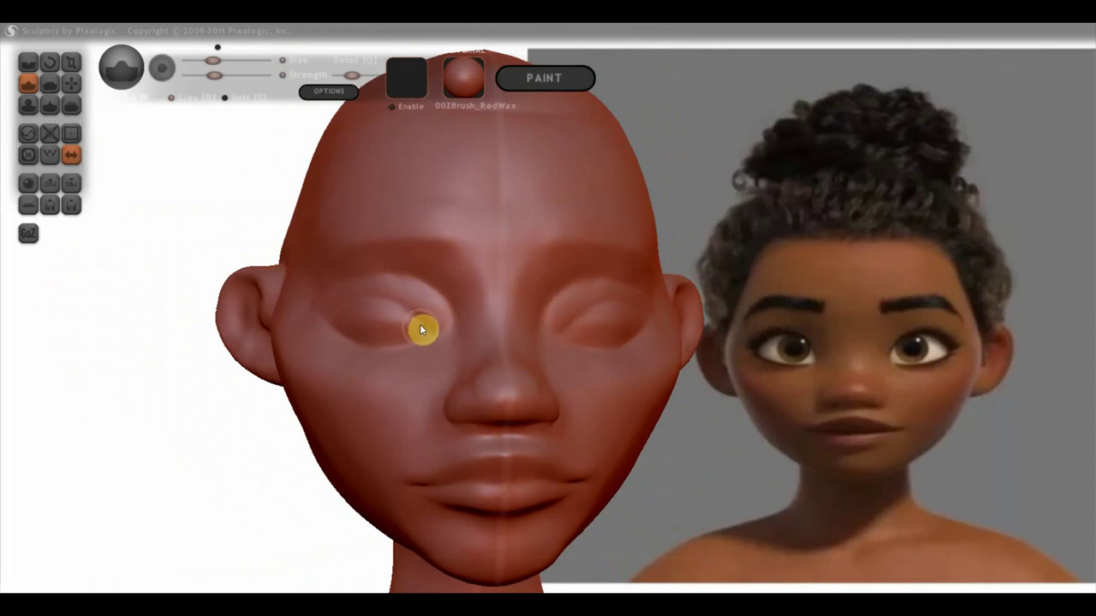
left_click_drag(356, 321, 403, 330)
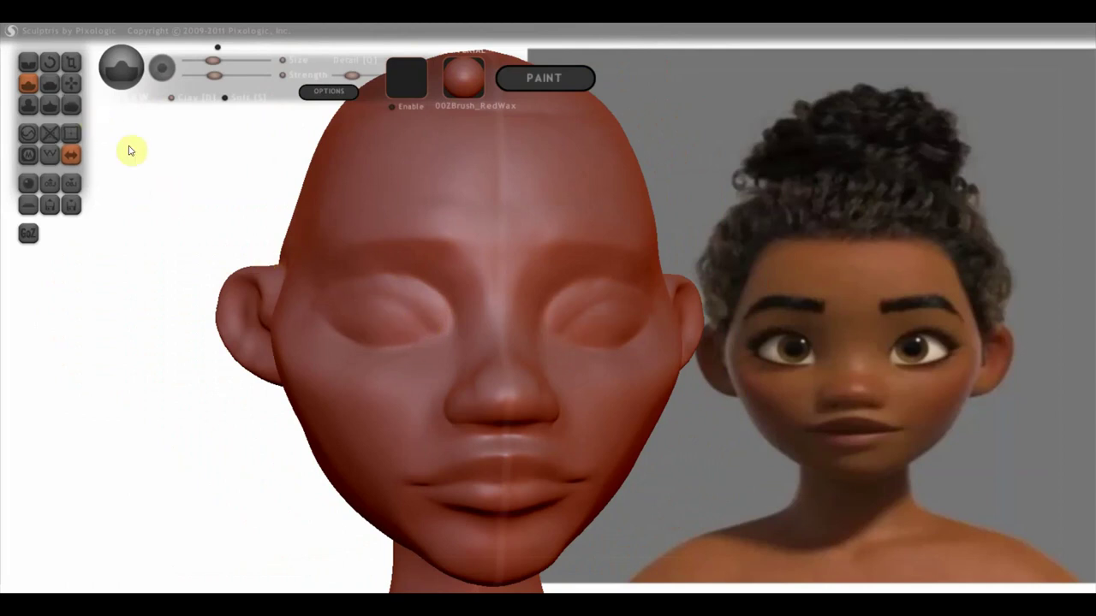
Carve a crease along the upper lid with the Crease brush and round the eyeball
left_click(29, 66)
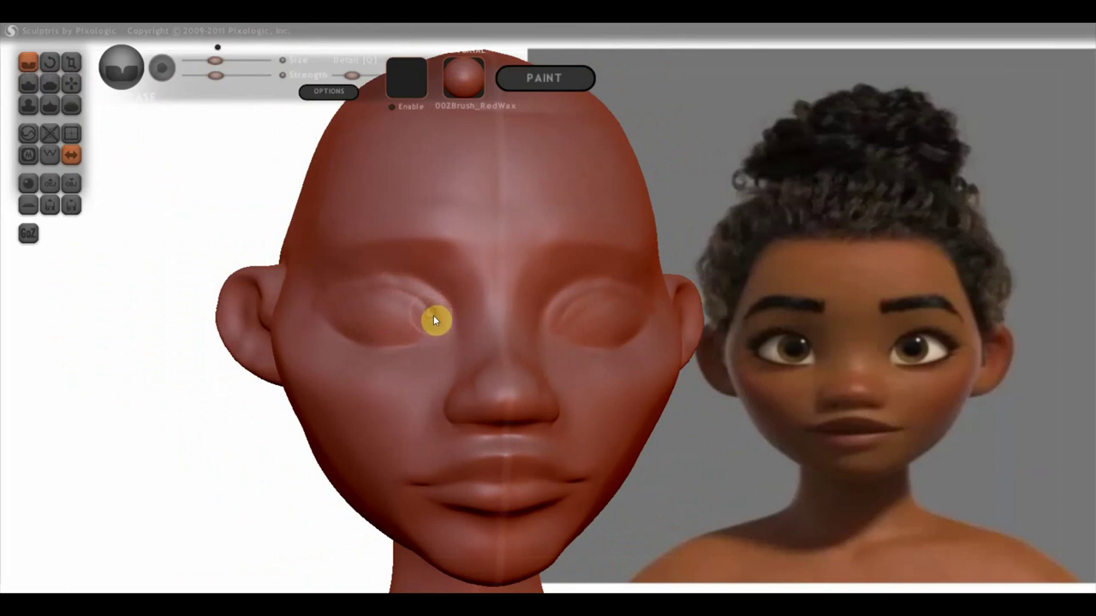
left_click_drag(444, 332, 387, 308)
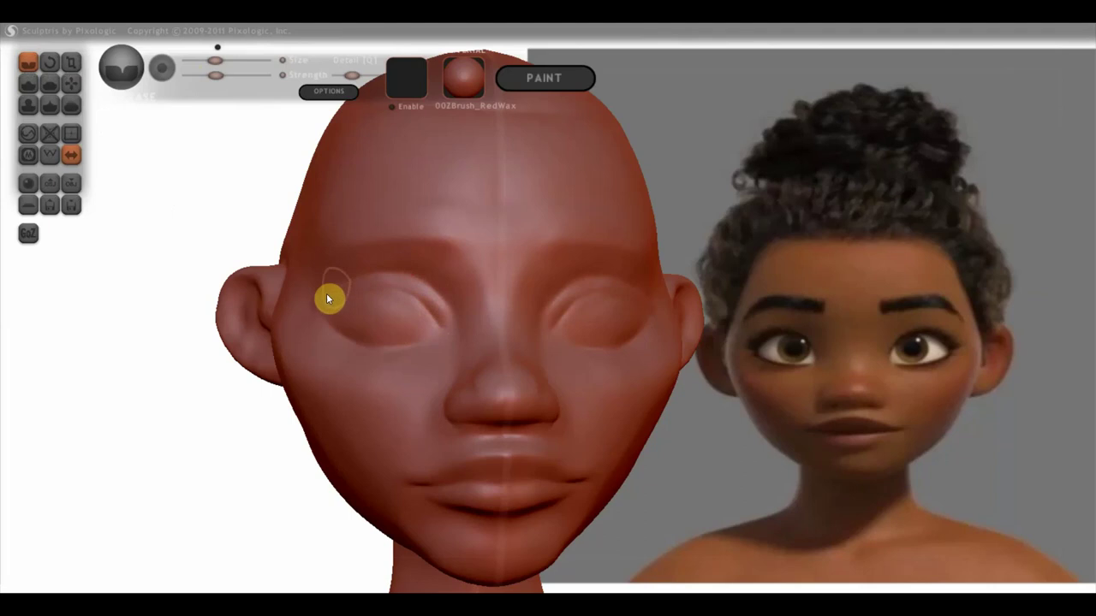
left_click_drag(328, 299, 406, 305)
scroll(345, 341, "up", 3)
right_click_drag(346, 341, 330, 359)
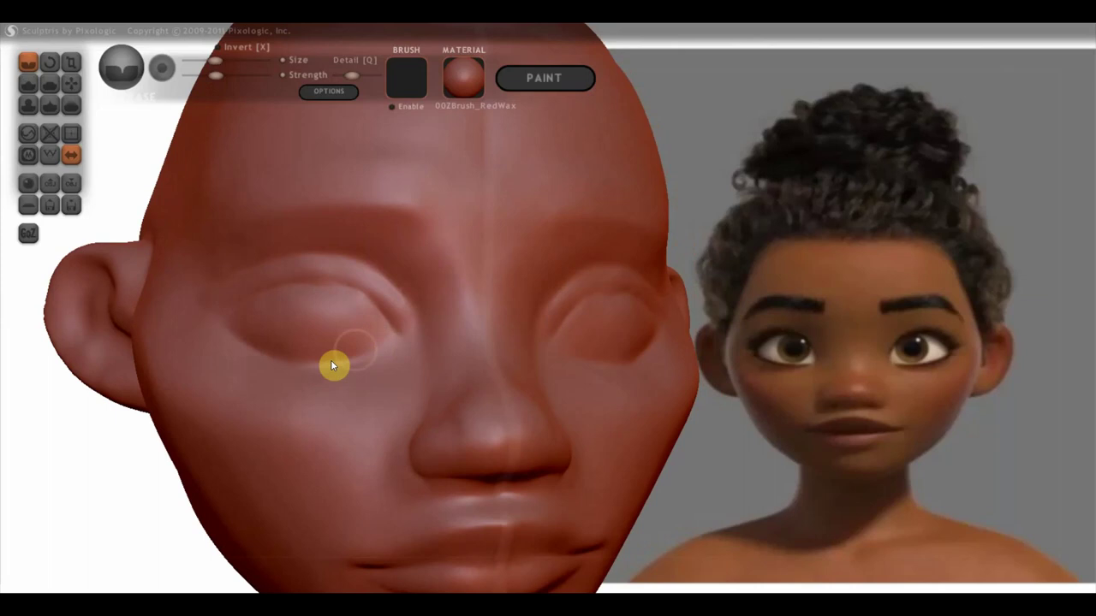
Draw a lower-lid ridge under the eye, redoing it once, and sharpen its edge with Crease
left_click(29, 83)
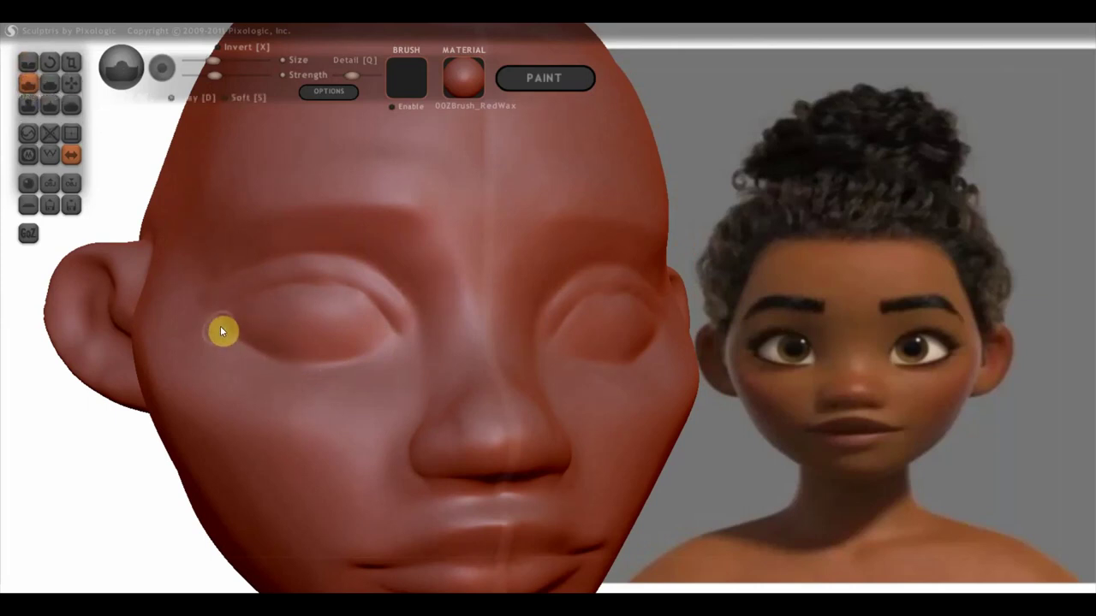
mouse_move(221, 330)
left_mouse_down()
mouse_move(254, 355)
mouse_move(306, 368)
mouse_move(381, 360)
left_mouse_up()
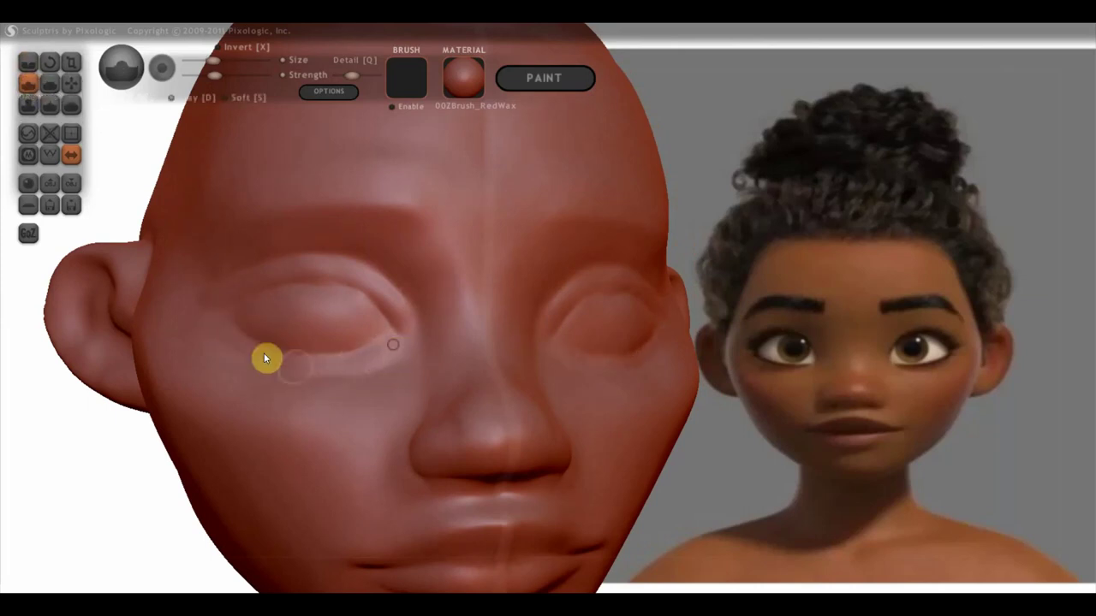
key("ctrl+z")
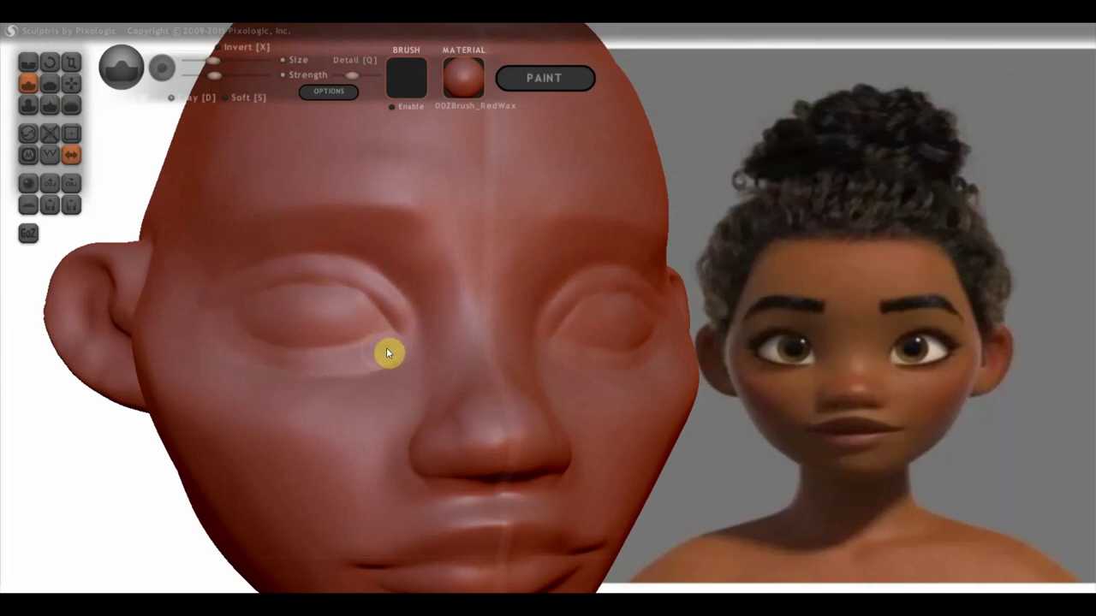
mouse_move(386, 349)
left_mouse_down()
mouse_move(276, 347)
mouse_move(298, 365)
left_mouse_up()
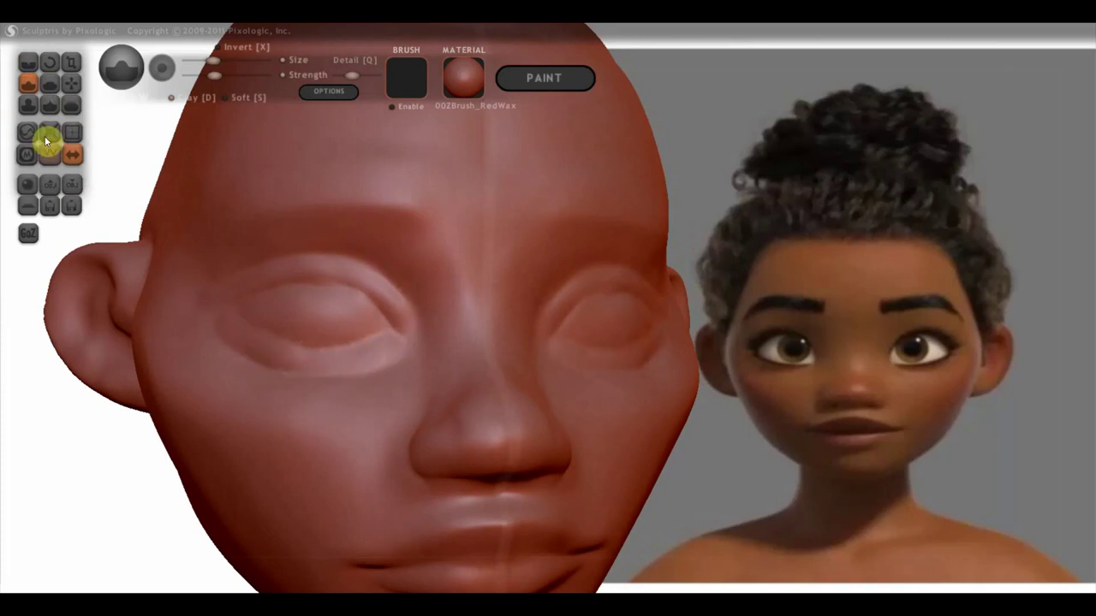
left_click(28, 63)
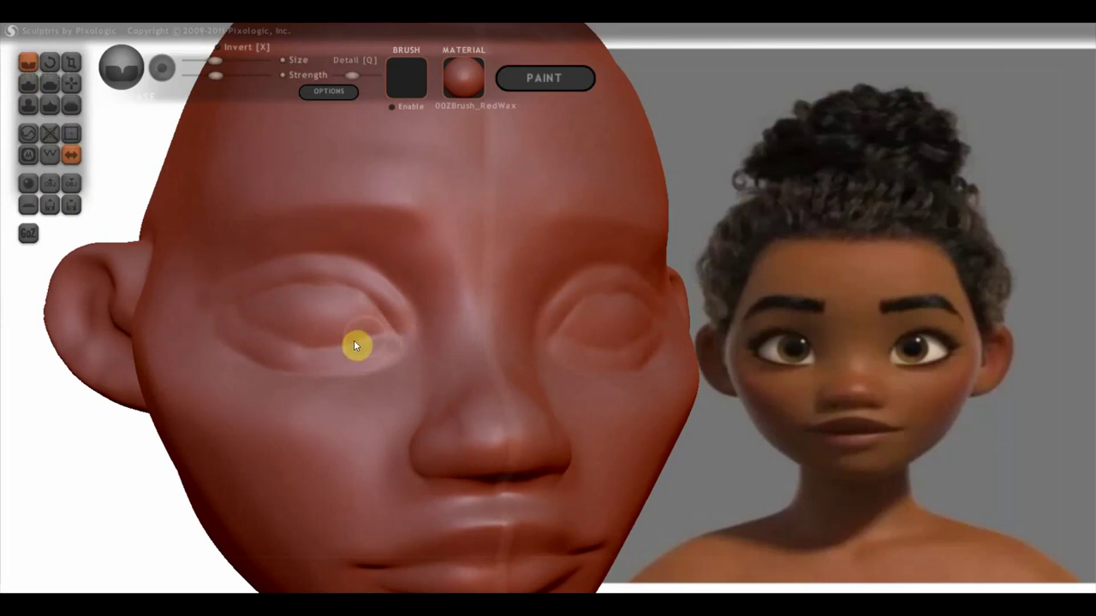
mouse_move(383, 352)
left_mouse_down()
mouse_move(293, 355)
mouse_move(357, 356)
left_mouse_up()
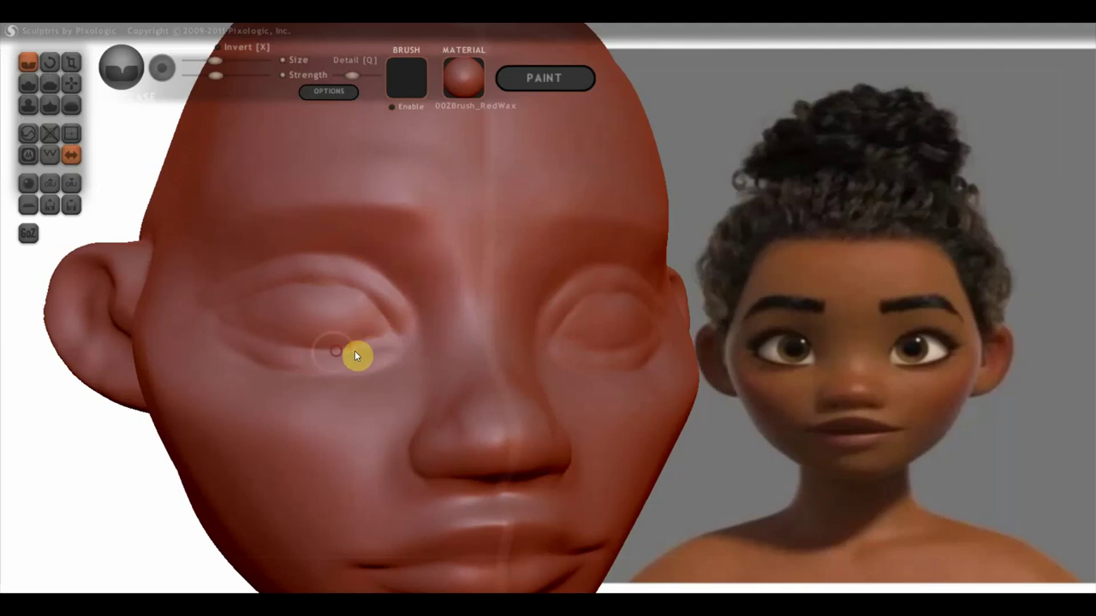
Orbit the head to a frontal view and select the Flatten brush
right_click_drag(251, 363, 382, 388)
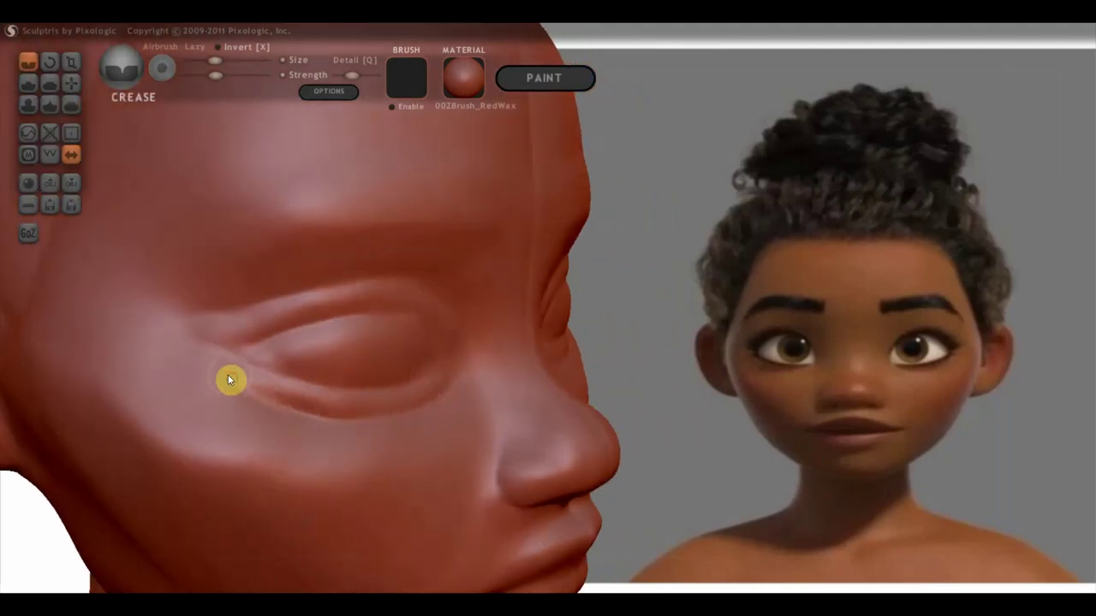
mouse_move(234, 372)
right_mouse_down()
mouse_move(142, 343)
mouse_move(112, 274)
right_mouse_up()
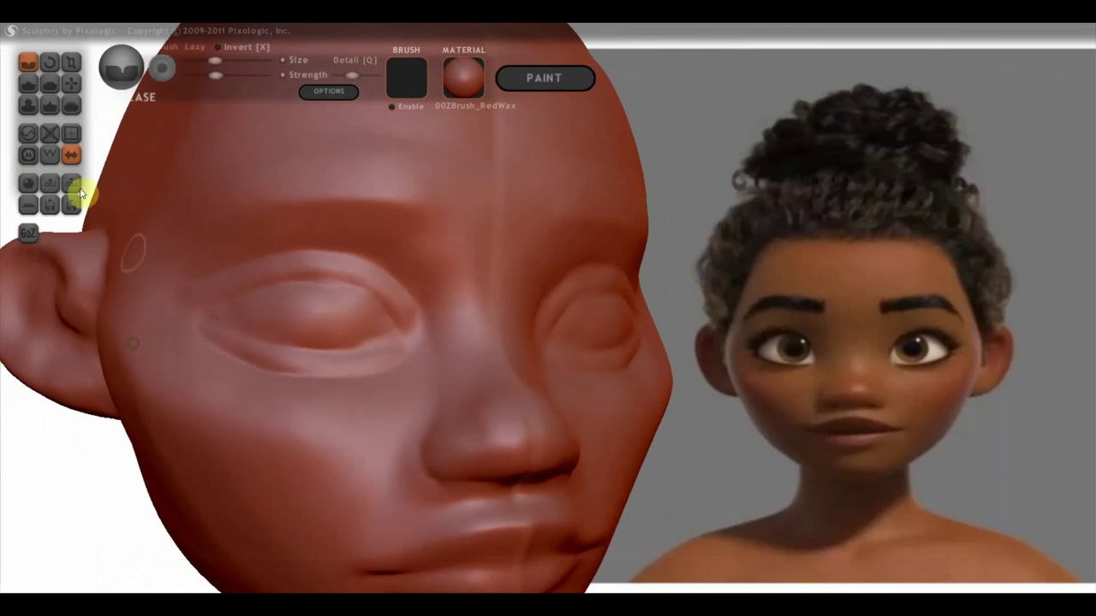
left_click(48, 83)
scroll(163, 298, "up", 3)
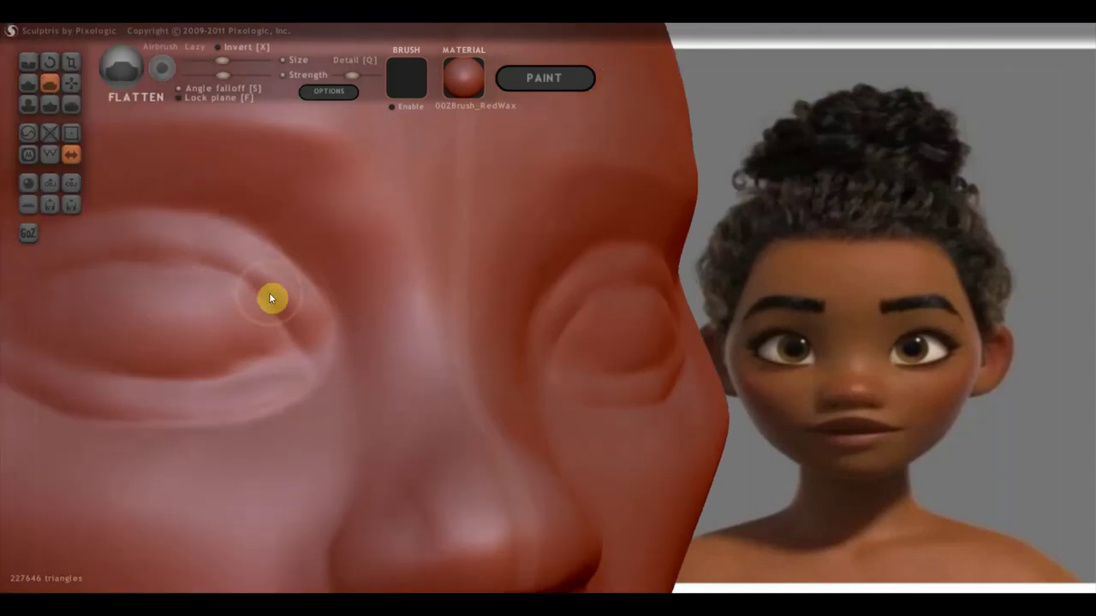
Shrink the brush and, in profile, use Grab to pull the outer eye socket toward the brow
scroll(268, 293, "down", 3)
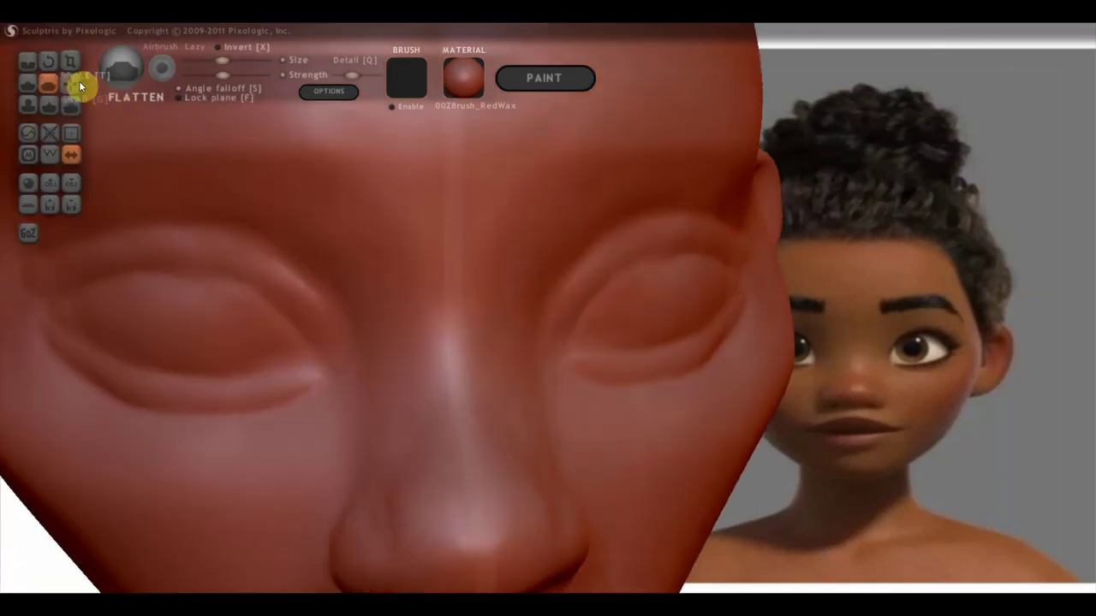
left_click_drag(220, 60, 214, 60)
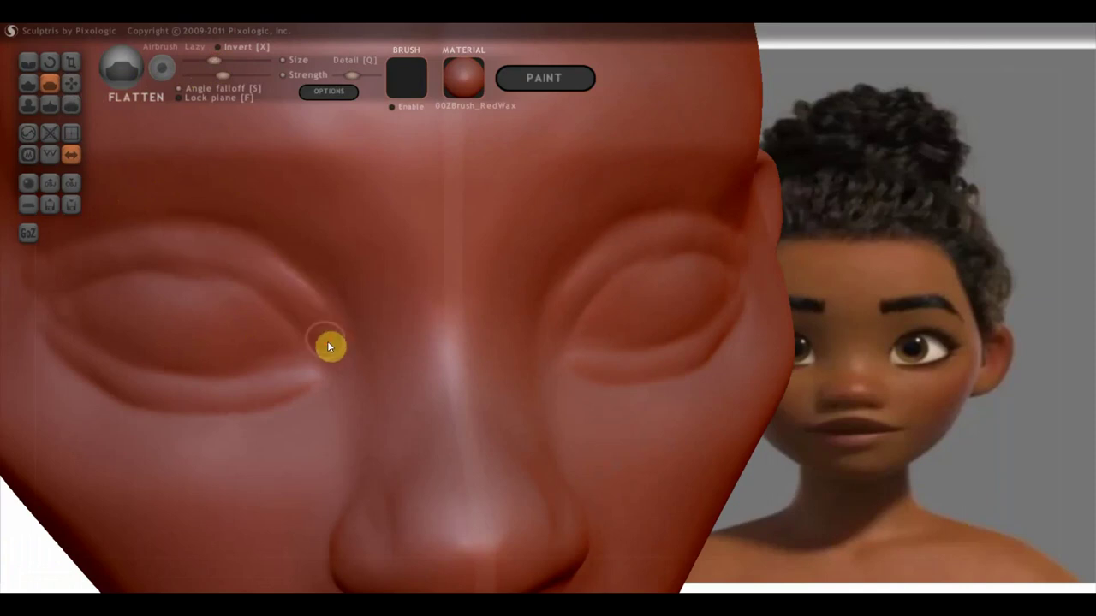
scroll(315, 332, "down", 2)
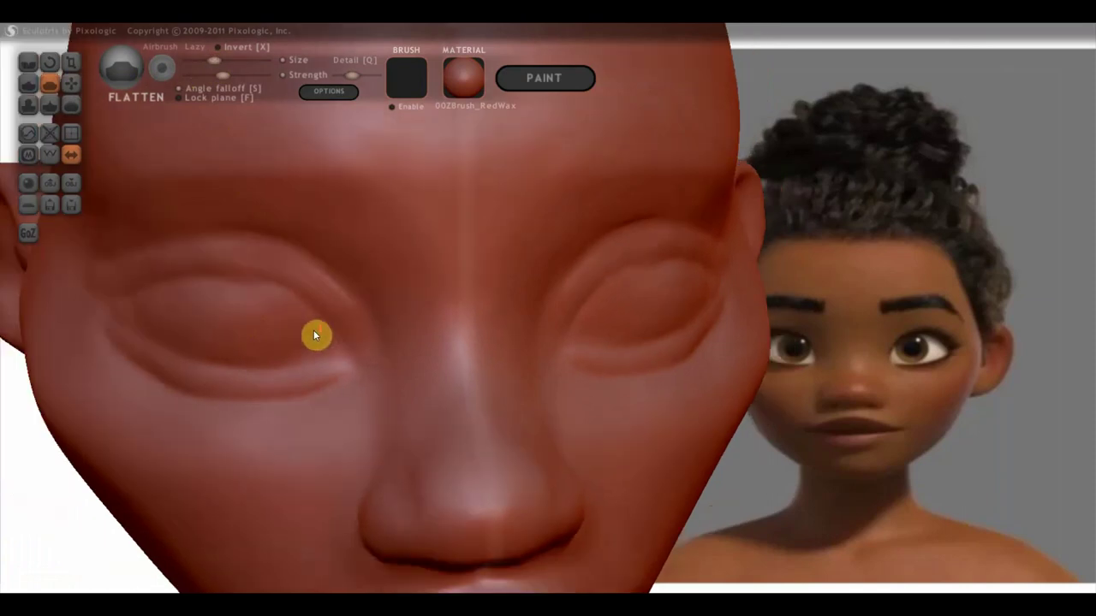
scroll(315, 330, "down", 2)
scroll(335, 291, "up", 1)
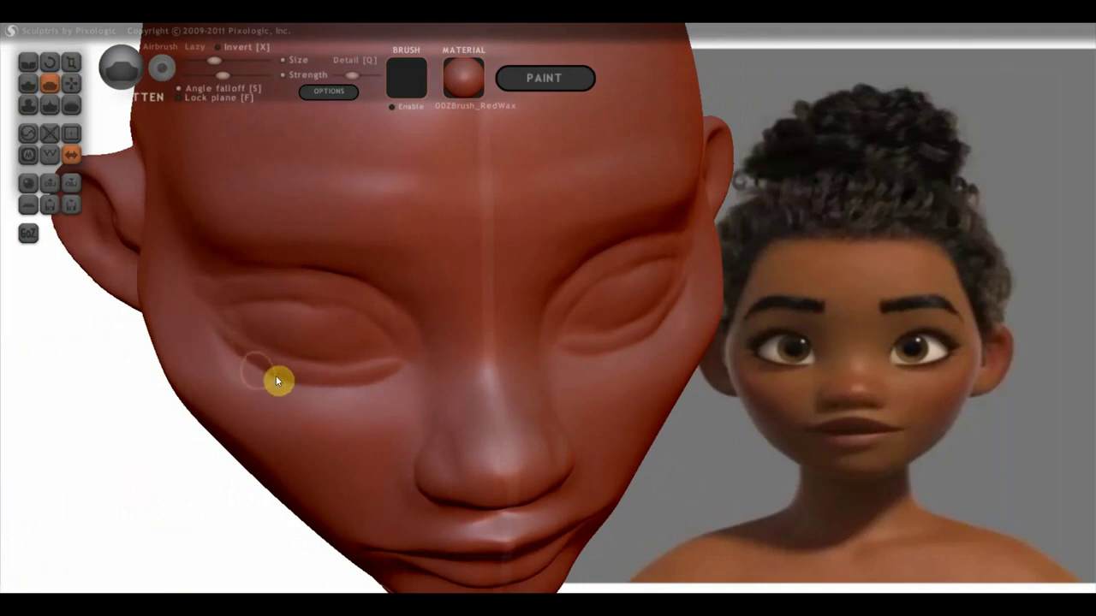
mouse_move(396, 376)
right_mouse_down()
mouse_move(454, 305)
mouse_move(529, 322)
mouse_move(460, 316)
mouse_move(484, 314)
right_mouse_up()
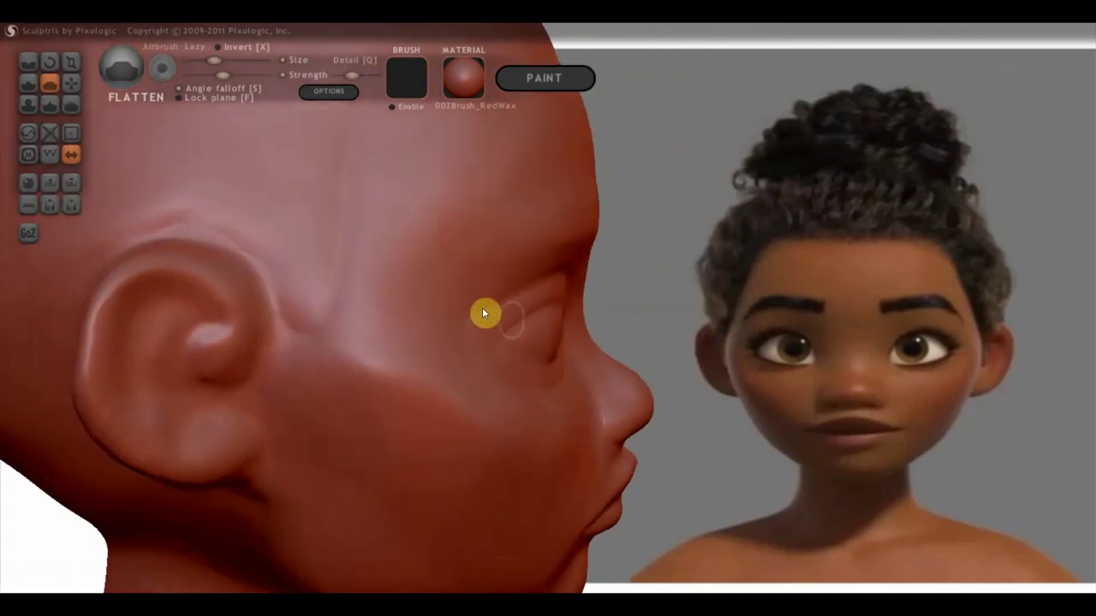
left_click(71, 83)
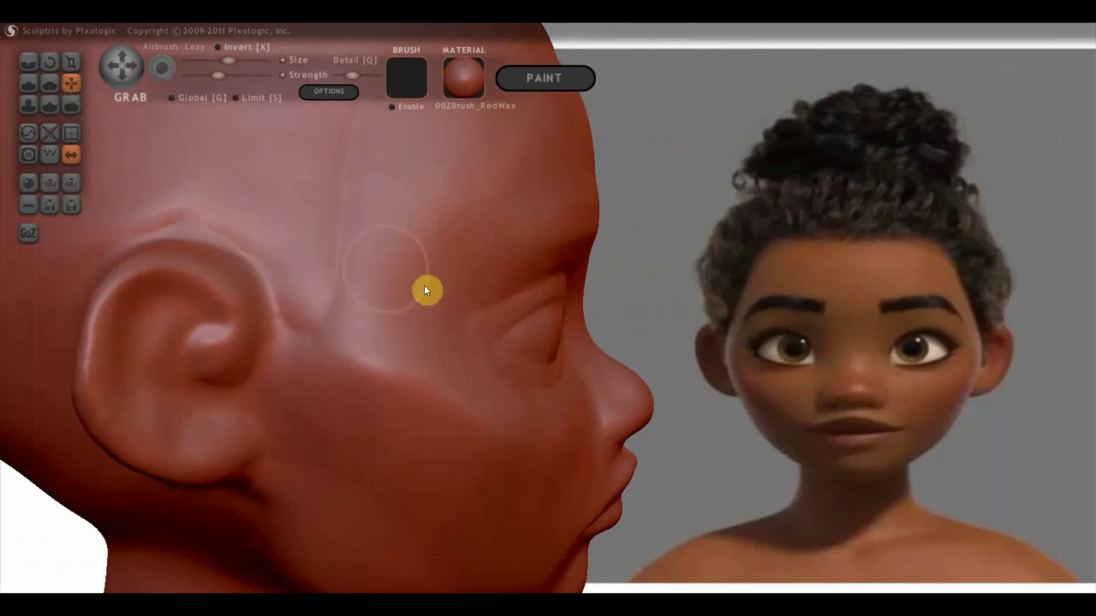
mouse_move(504, 327)
left_mouse_down()
mouse_move(562, 316)
mouse_move(553, 369)
left_mouse_up()
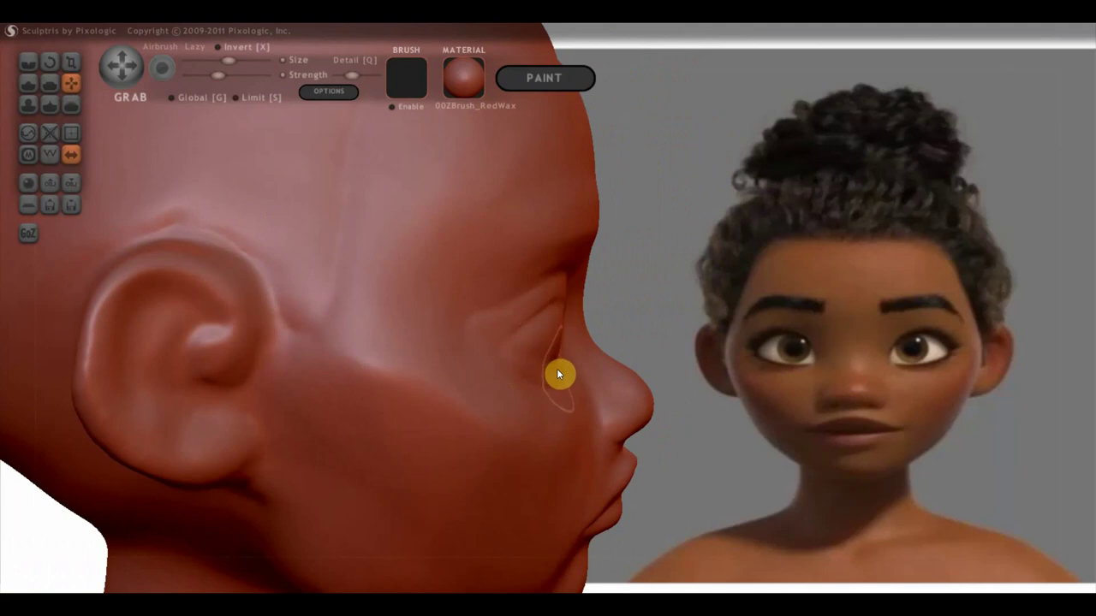
Rotate the head back to a front view and zoom out
right_click_drag(529, 359, 315, 334)
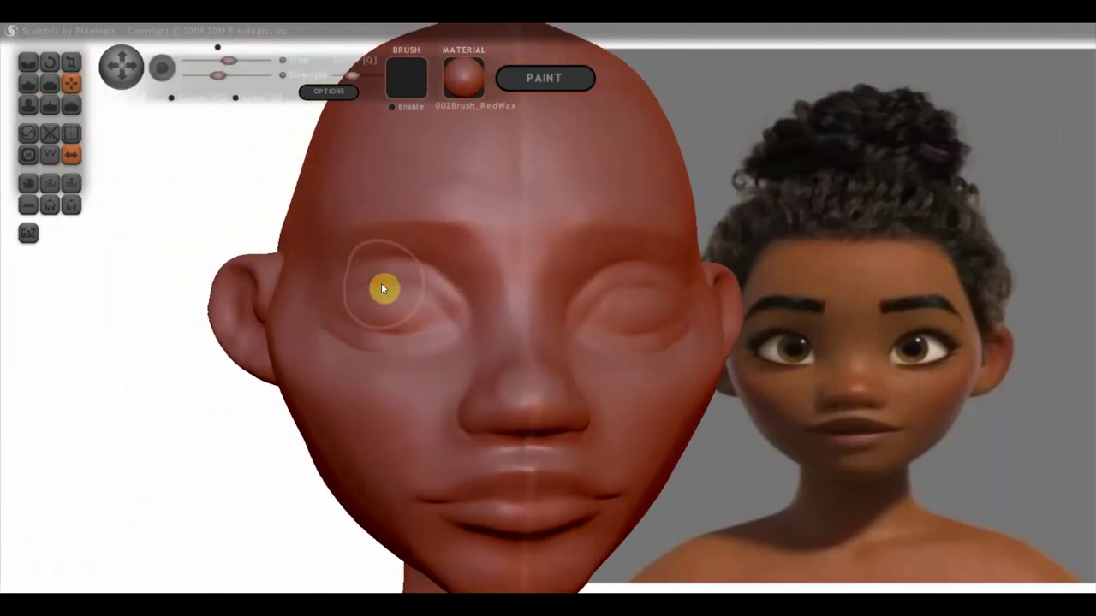
scroll(393, 316, "down", 2)
scroll(393, 317, "down", 2)
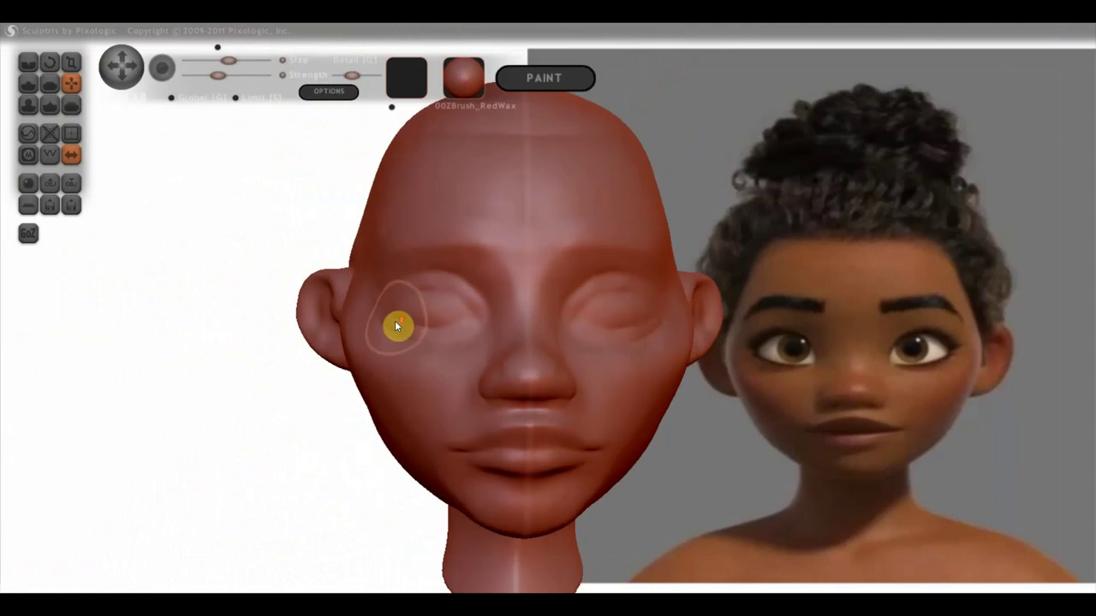
scroll(383, 342, "down", 2)
scroll(363, 299, "up", 3)
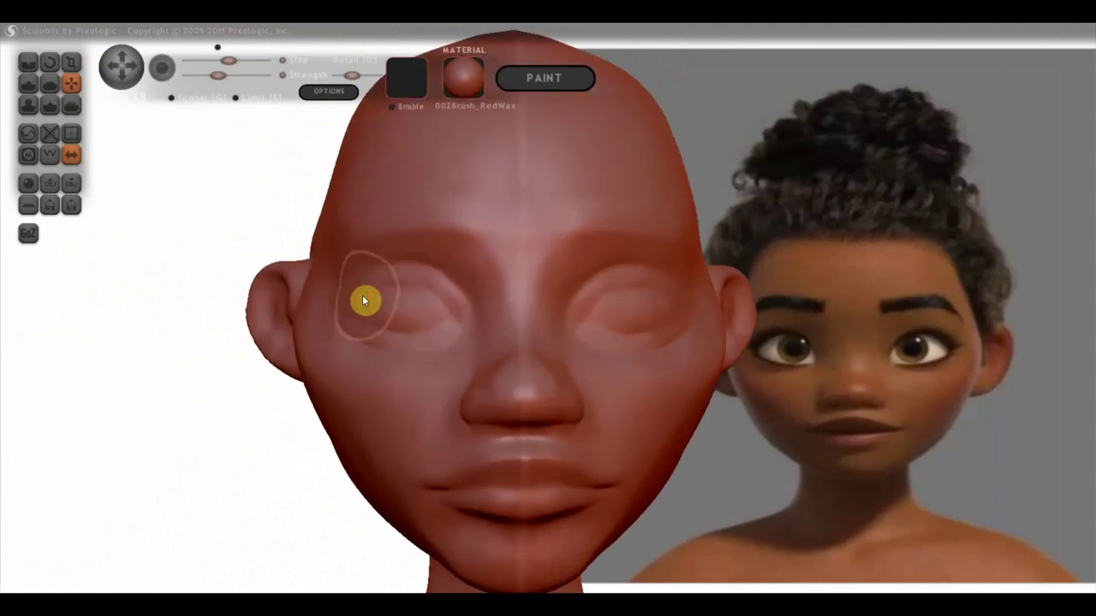
Build up the inner eye corners, upper lids and inner lower eyelids, then zoom out to check
left_click(28, 62)
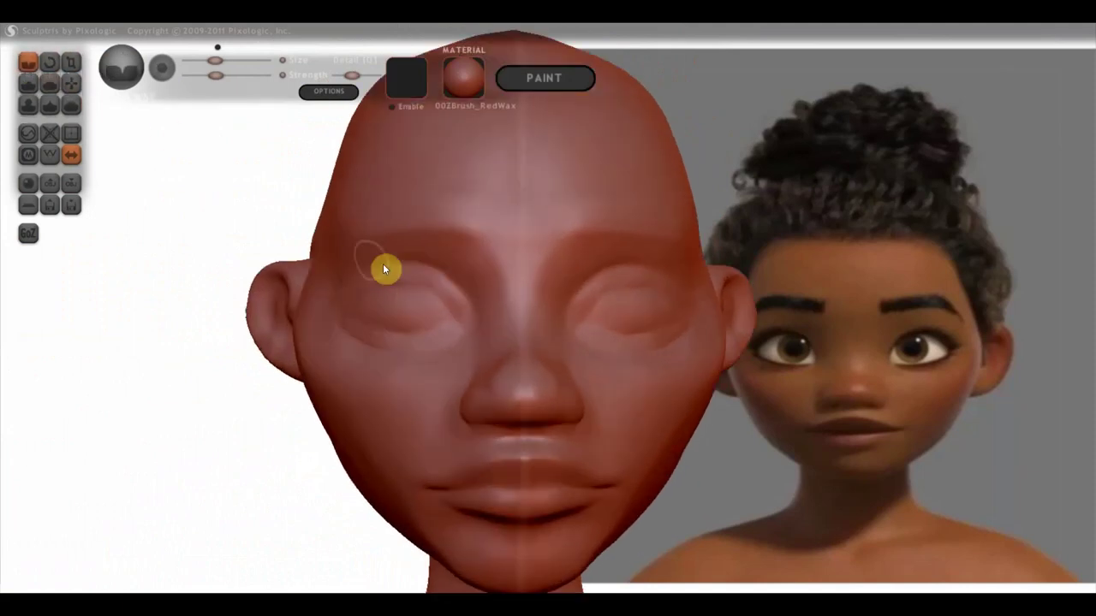
scroll(384, 269, "up", 2)
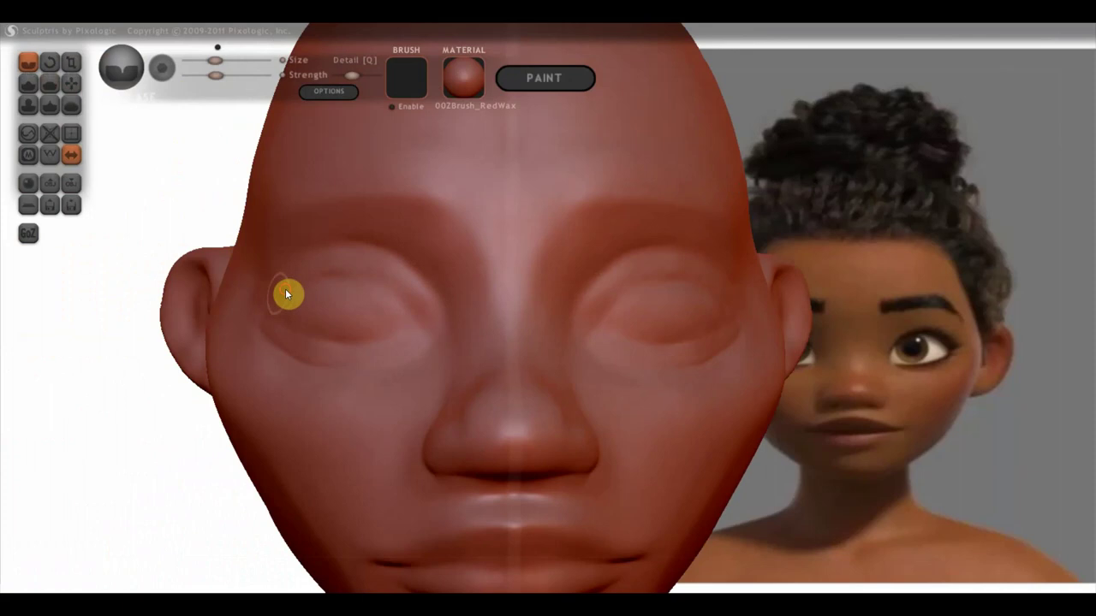
left_click_drag(379, 279, 428, 334)
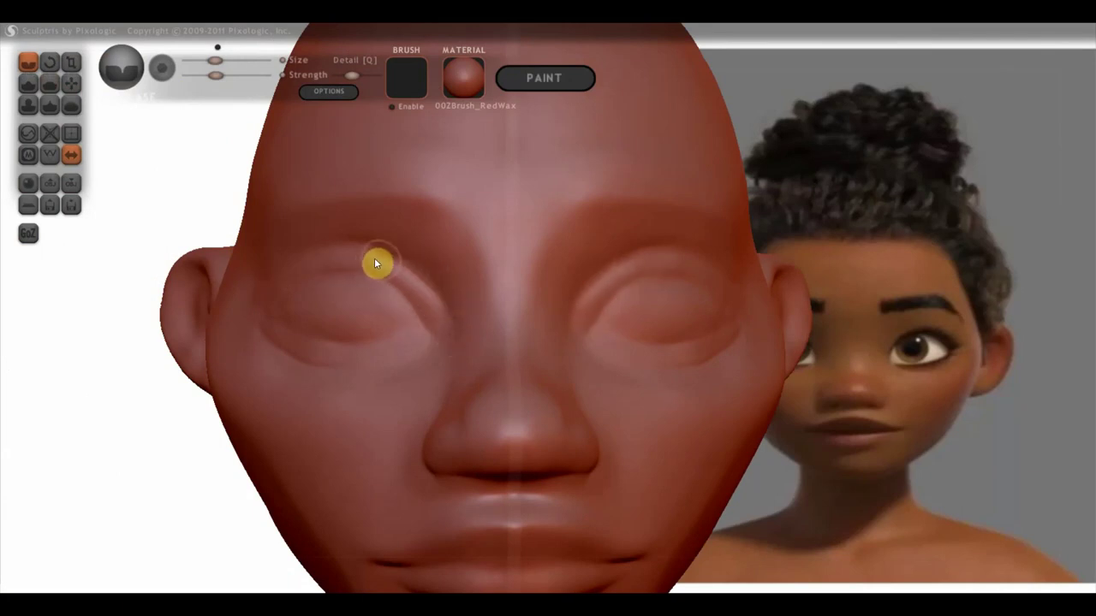
mouse_move(374, 260)
left_mouse_down()
mouse_move(451, 291)
mouse_move(447, 323)
mouse_move(423, 293)
mouse_move(445, 343)
left_mouse_up()
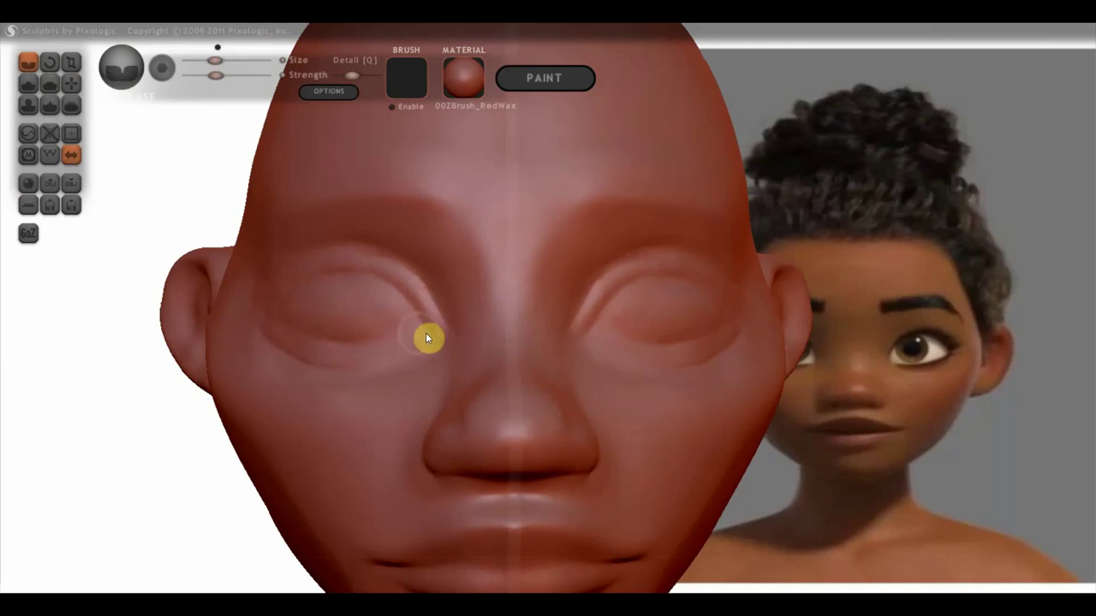
mouse_move(399, 339)
left_mouse_down()
mouse_move(411, 338)
mouse_move(346, 351)
mouse_move(293, 343)
left_mouse_up()
scroll(299, 331, "down", 3)
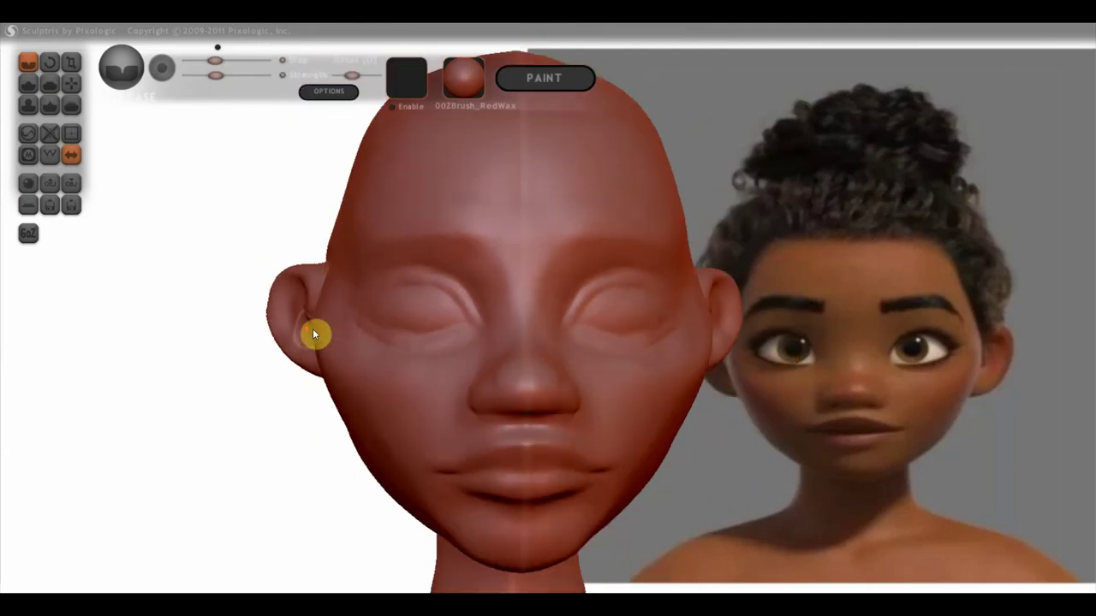
right_click_drag(342, 311, 355, 308)
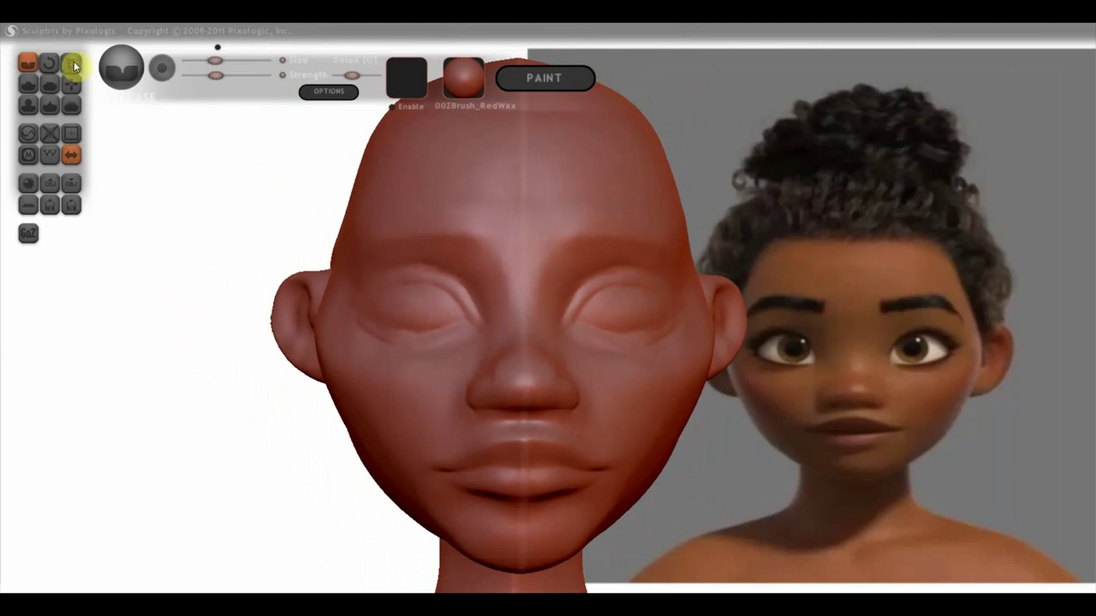
Shrink the brush and raise a ridge along the brow line, checking it from three-quarter view
left_click(30, 83)
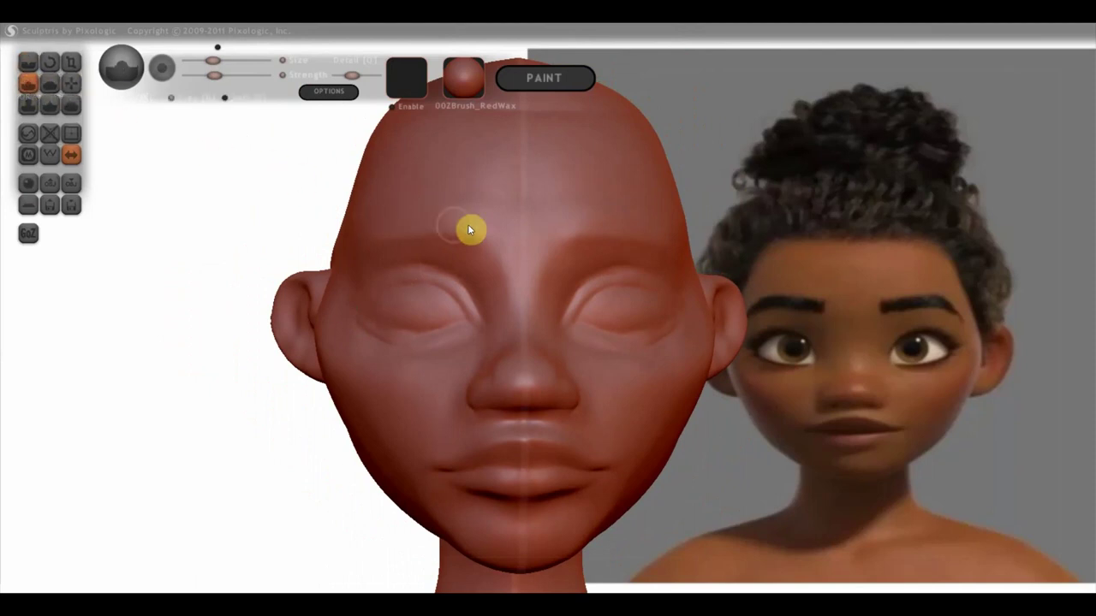
left_click_drag(203, 62, 210, 60)
mouse_move(430, 238)
right_mouse_down()
mouse_move(514, 255)
mouse_move(385, 269)
right_mouse_up()
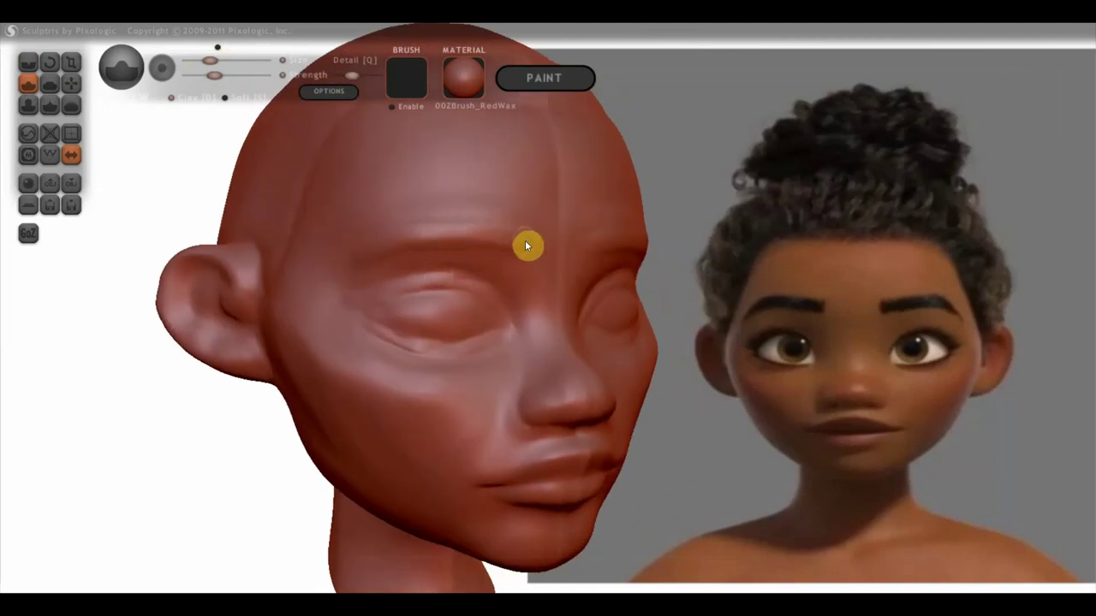
right_click_drag(465, 237, 408, 232)
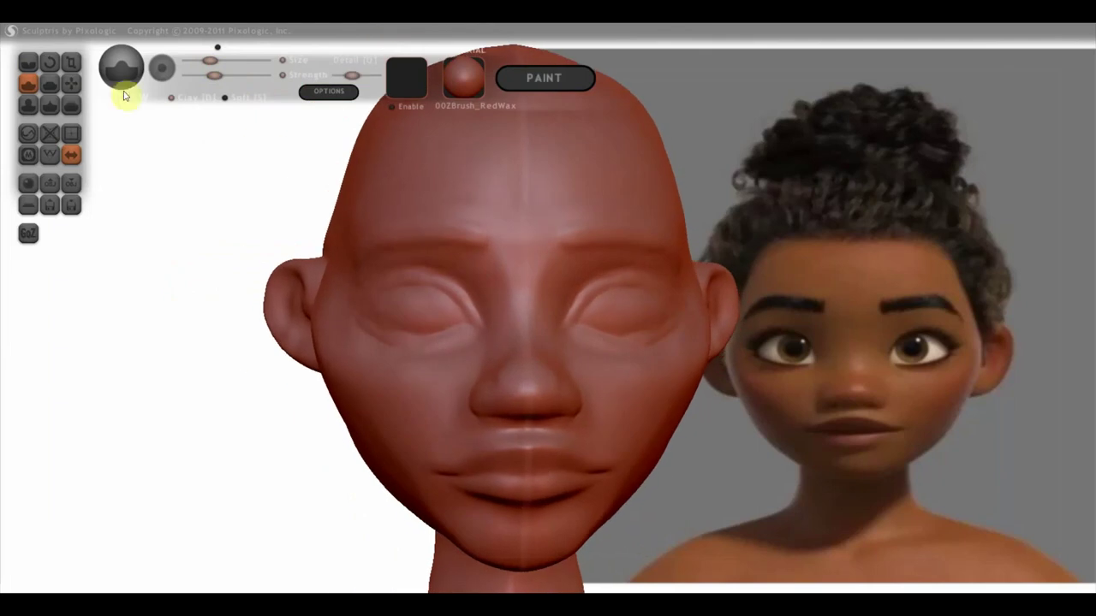
left_click(28, 62)
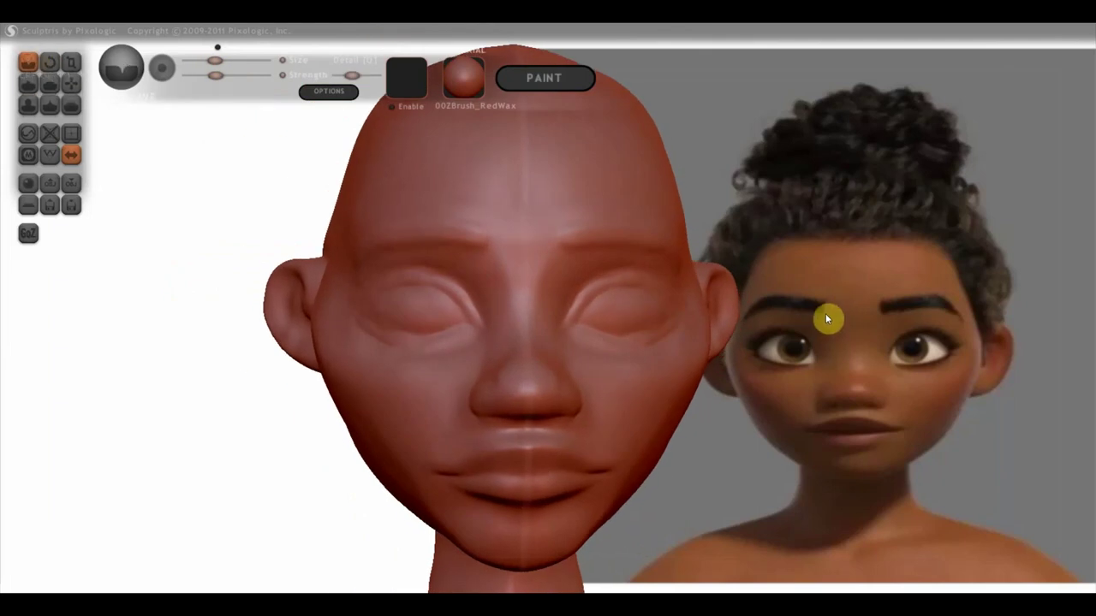
scroll(822, 312, "up", 2)
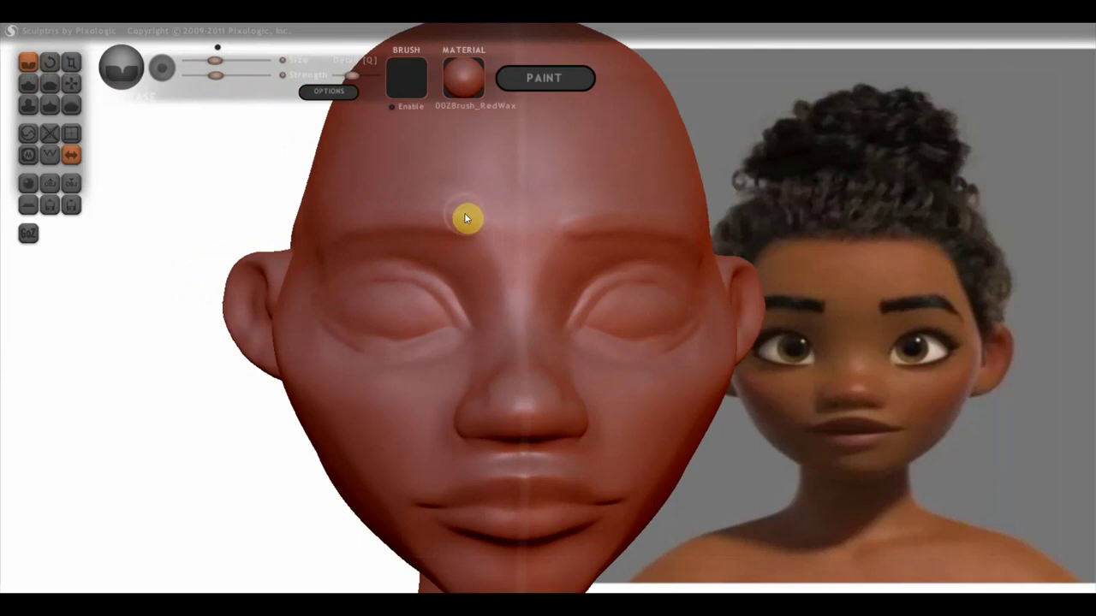
mouse_move(466, 218)
left_mouse_down()
mouse_move(466, 243)
mouse_move(357, 245)
left_mouse_up()
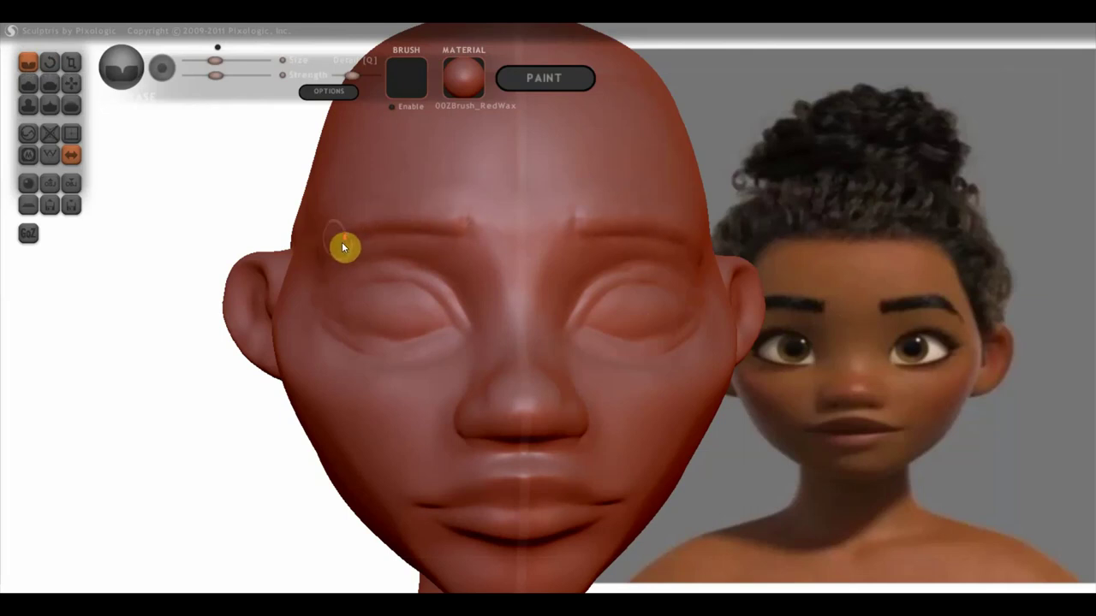
mouse_move(343, 246)
right_mouse_down()
mouse_move(476, 262)
mouse_move(468, 245)
right_mouse_up()
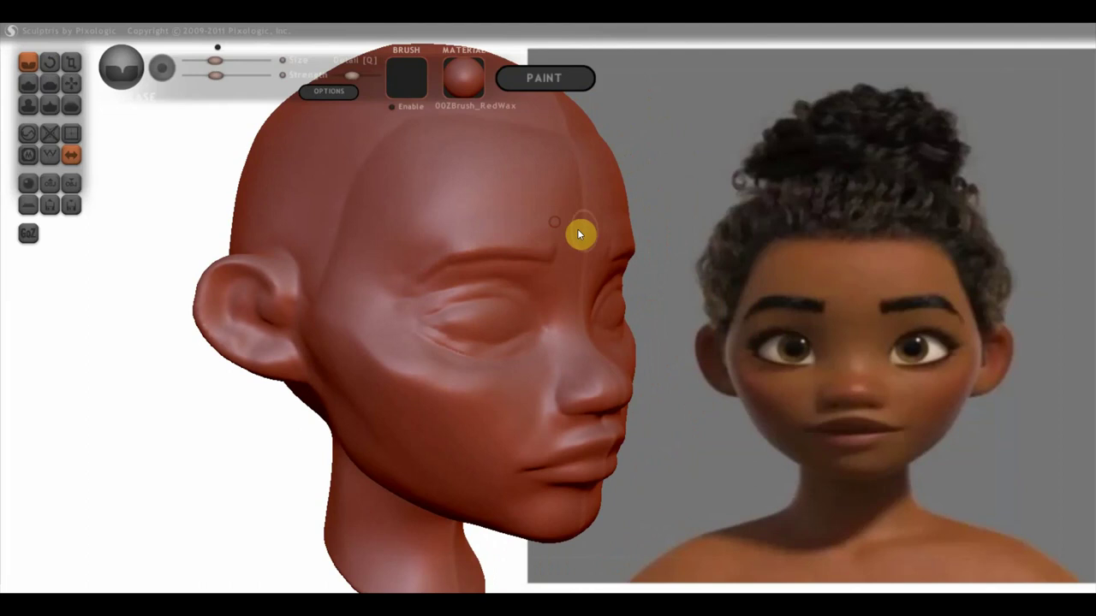
right_click_drag(577, 229, 487, 211)
Select the Flatten brush and orbit the head to inspect its side and top
left_click(49, 83)
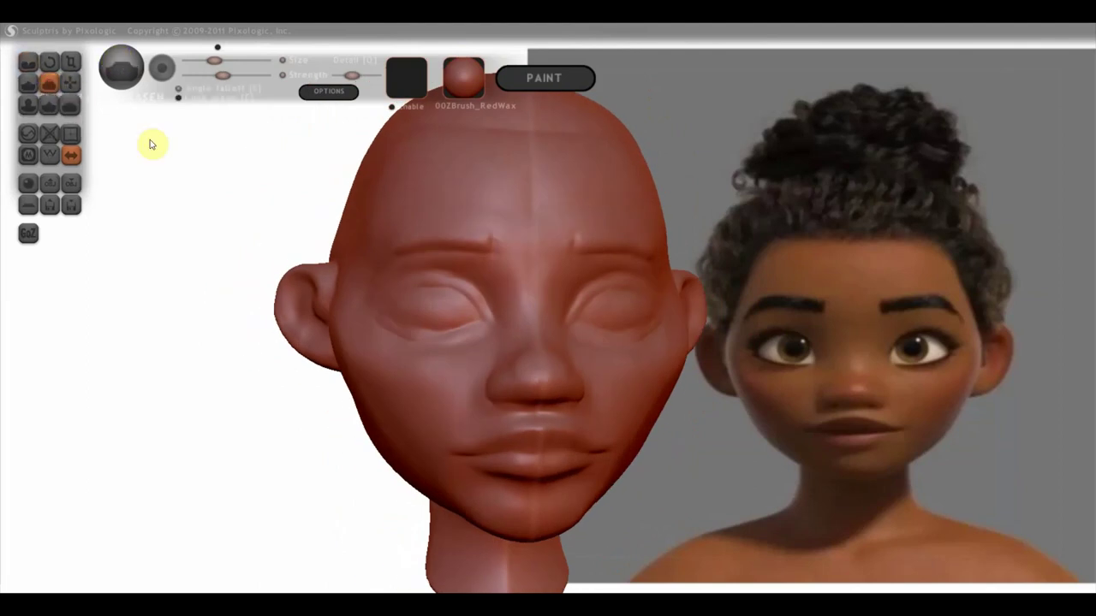
scroll(149, 144, "up", 3)
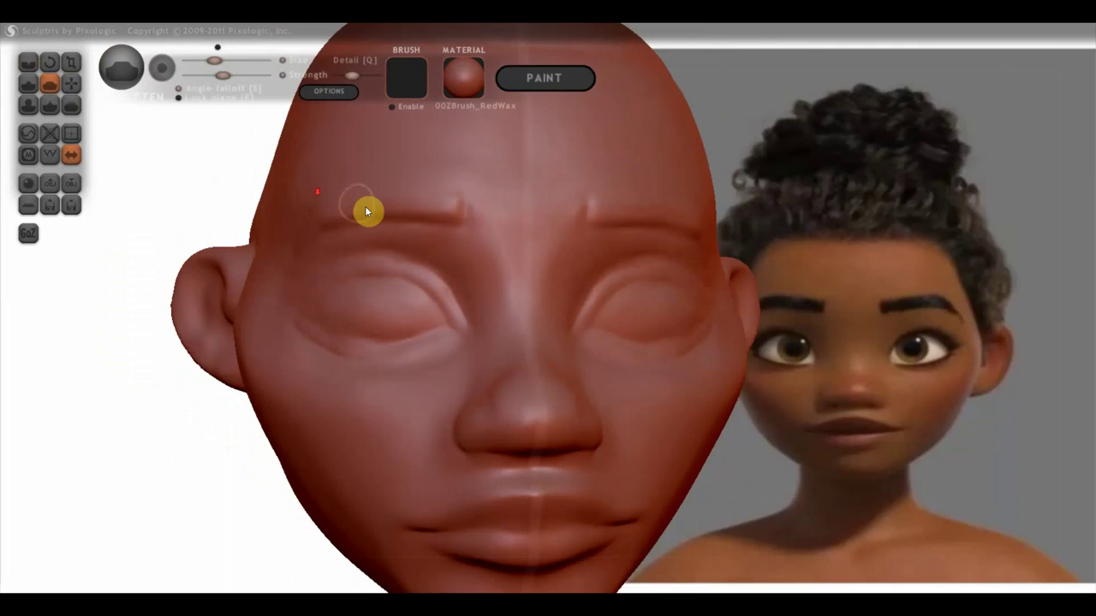
right_click_drag(367, 211, 450, 212)
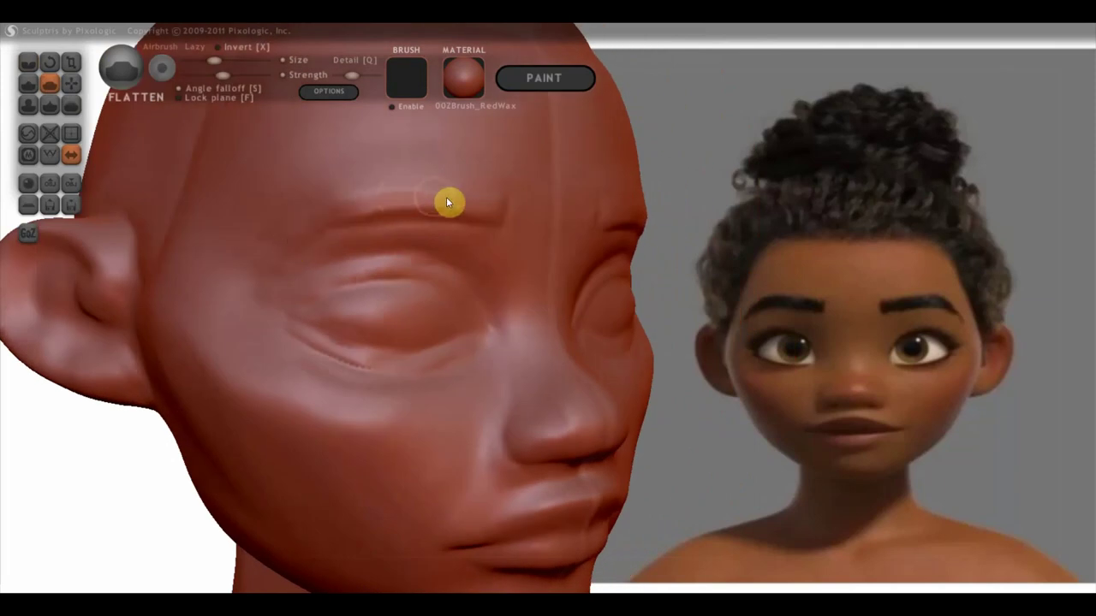
right_click_drag(502, 212, 472, 215)
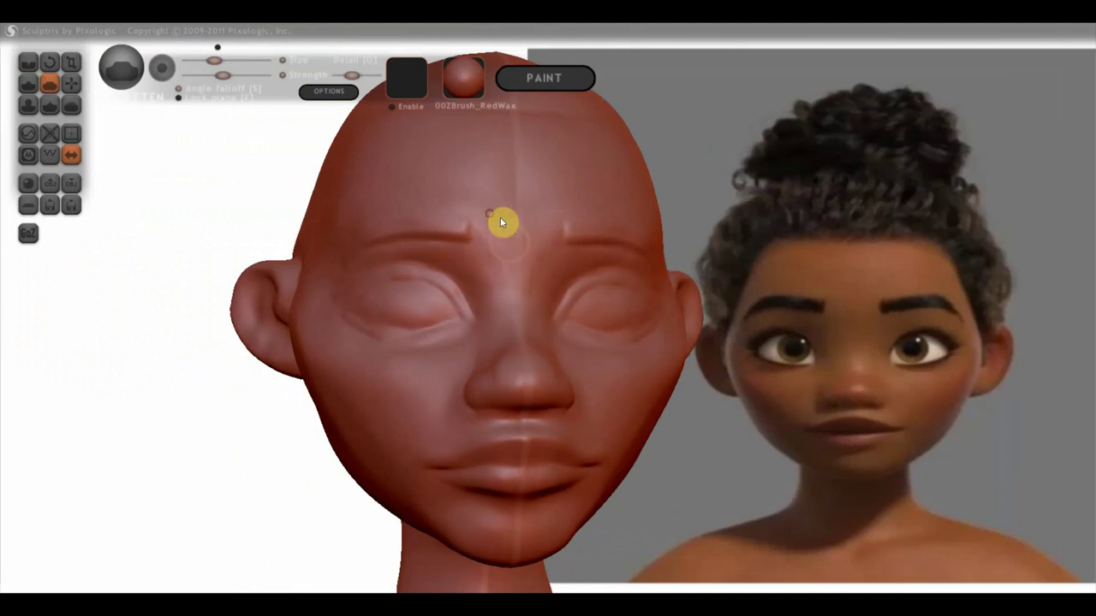
scroll(494, 210, "down", 3)
right_click_drag(503, 212, 495, 258)
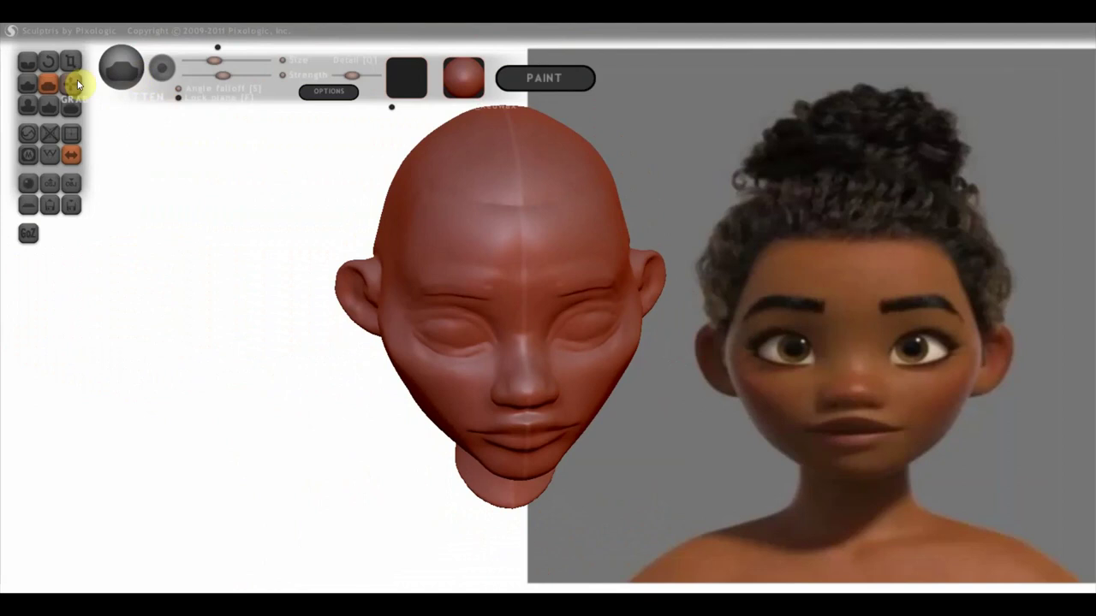
Enlarge the brush and deepen the crease along the temple in right-facing profile
mouse_move(225, 61)
left_mouse_down()
mouse_move(201, 66)
mouse_move(230, 61)
left_mouse_up()
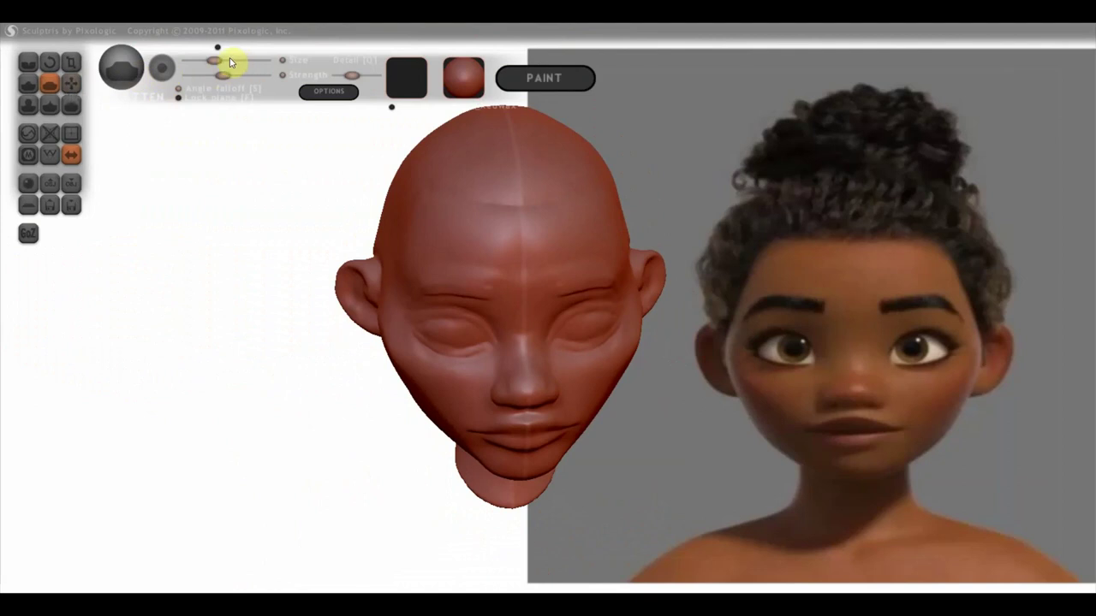
scroll(533, 230, "up", 2)
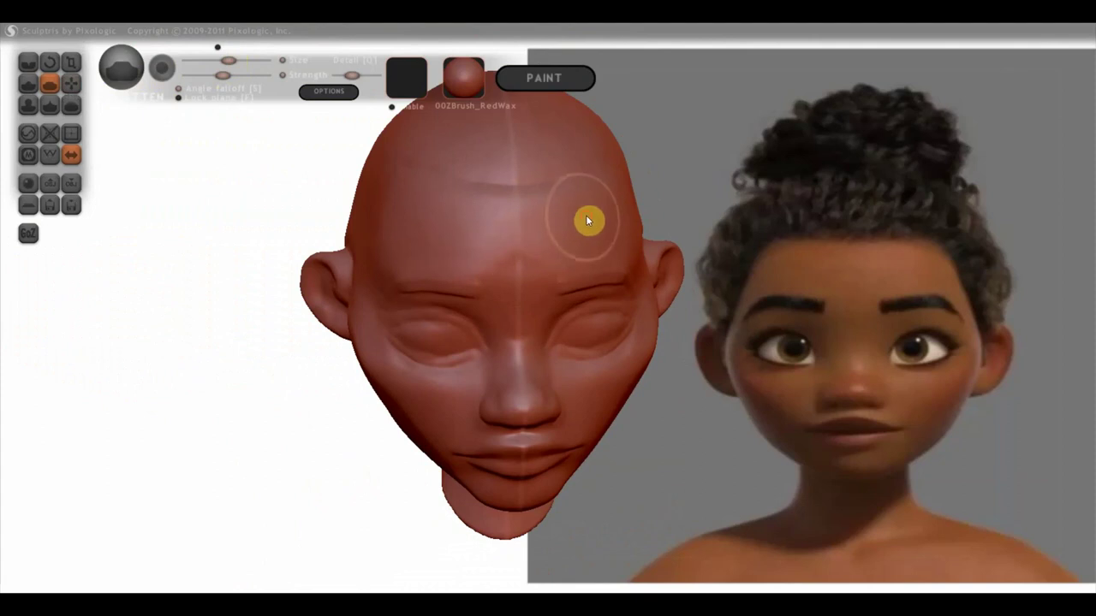
right_click_drag(452, 225, 645, 223)
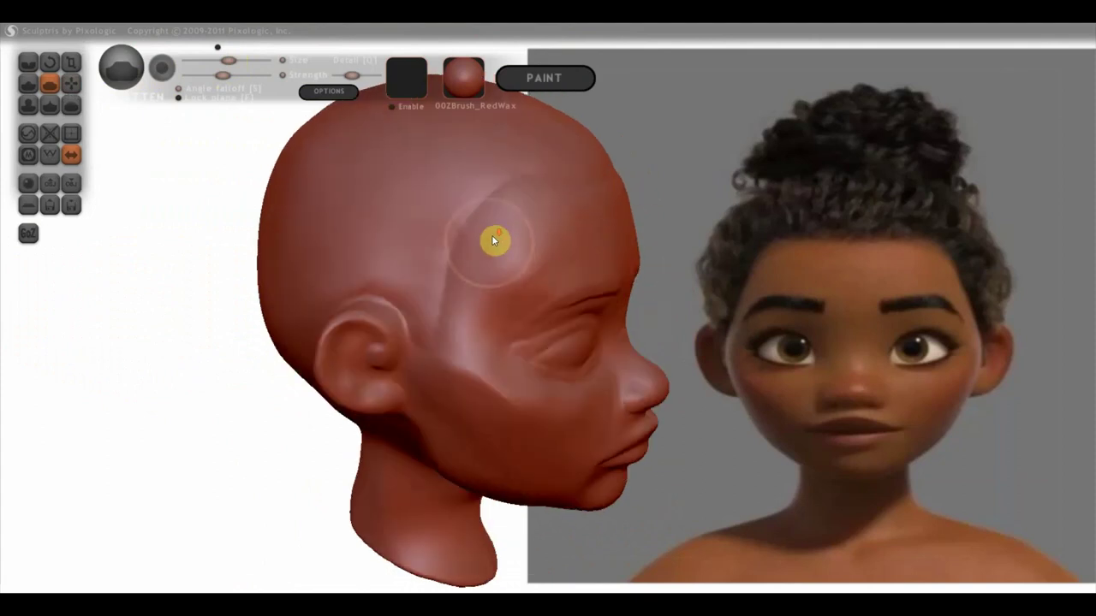
mouse_move(538, 249)
left_mouse_down()
mouse_move(489, 245)
mouse_move(462, 272)
mouse_move(531, 195)
mouse_move(570, 194)
mouse_move(468, 260)
mouse_move(474, 354)
mouse_move(494, 369)
mouse_move(505, 406)
left_mouse_up()
right_click_drag(505, 406, 345, 349)
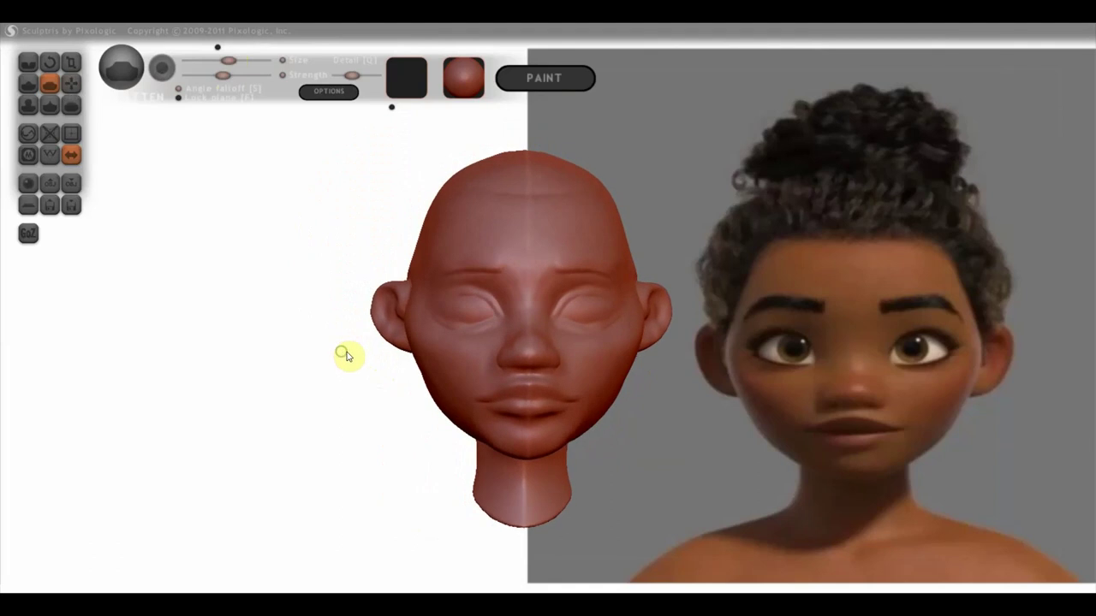
scroll(389, 353, "up", 2)
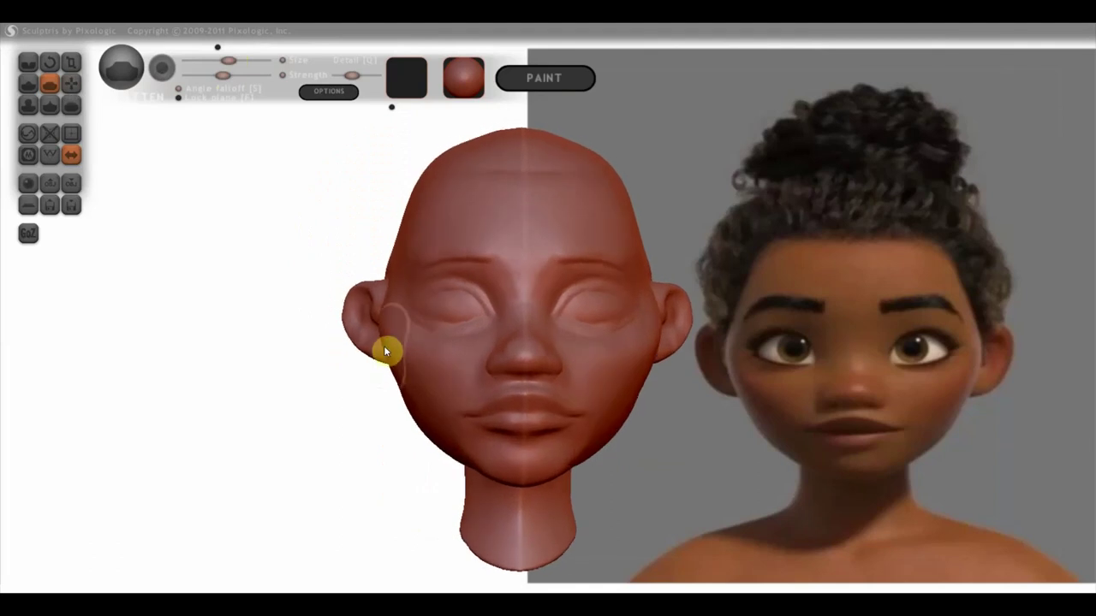
mouse_move(423, 364)
right_mouse_down()
mouse_move(620, 386)
mouse_move(597, 374)
mouse_move(557, 227)
mouse_move(575, 196)
mouse_move(505, 220)
right_mouse_up()
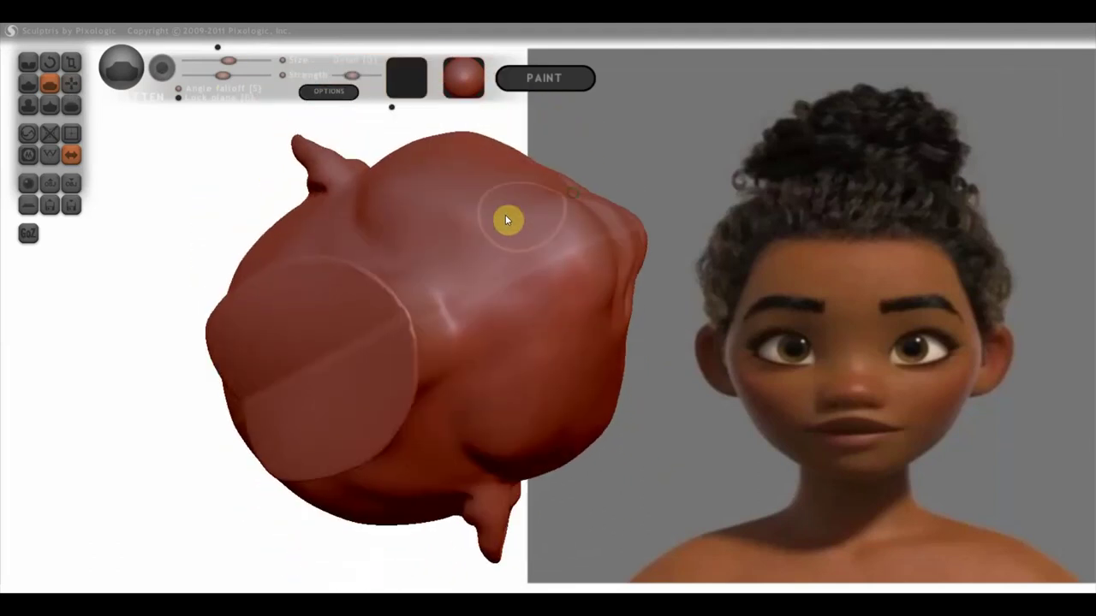
Select the Grab brush and orbit the head from a top-down view to the front
left_click(71, 83)
scroll(492, 216, "down", 2)
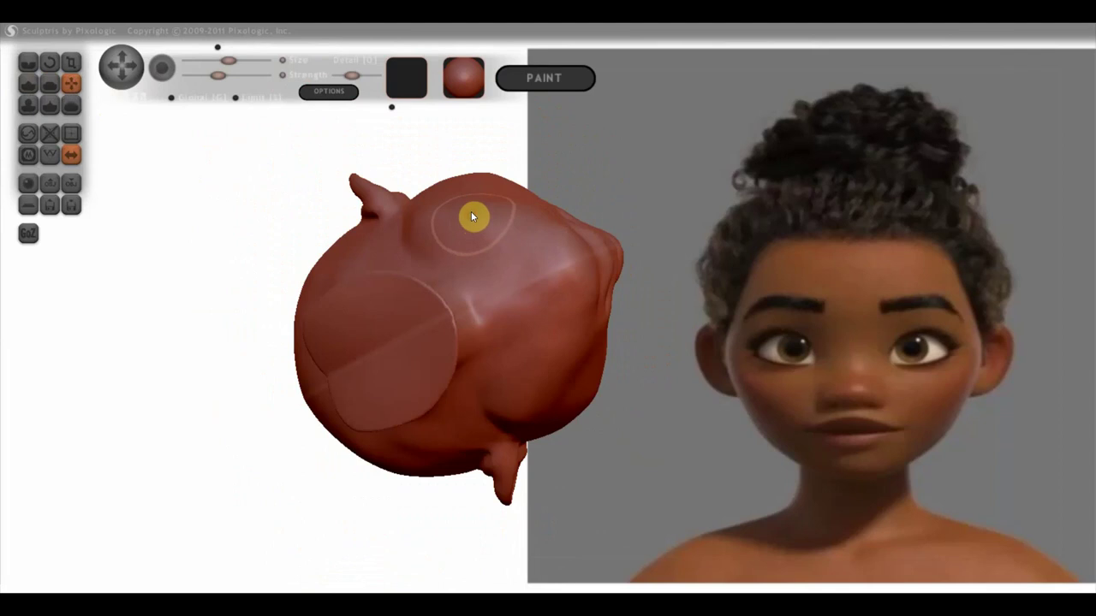
mouse_move(525, 225)
right_mouse_down()
mouse_move(477, 303)
mouse_move(357, 435)
mouse_move(438, 351)
mouse_move(518, 353)
mouse_move(526, 343)
right_mouse_up()
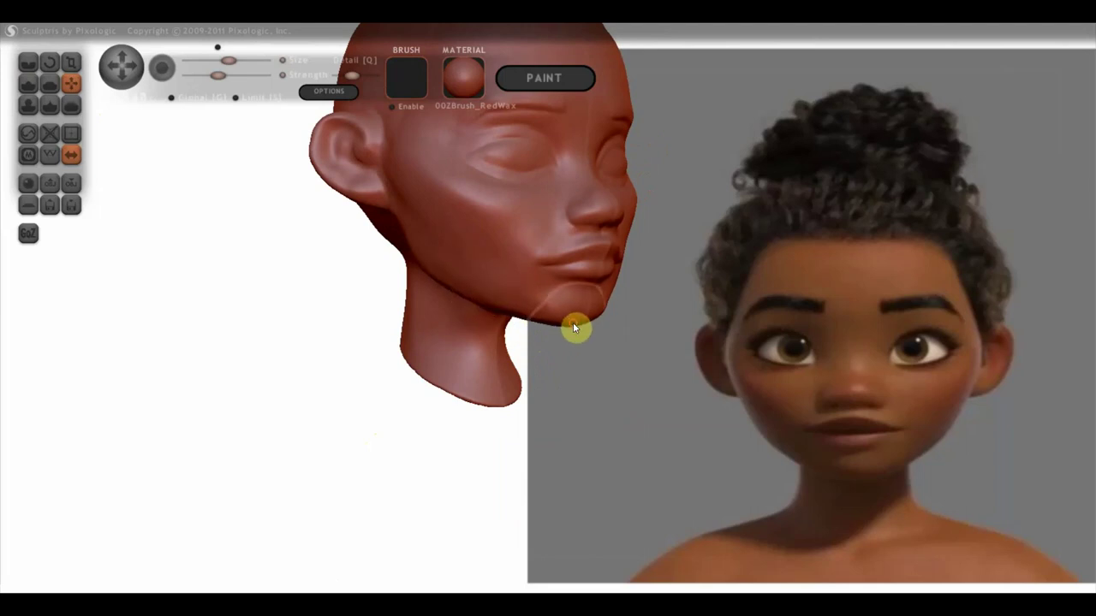
Pull the front edge of the neck into shape with Grab, viewing from the side
right_click_drag(574, 326, 245, 331)
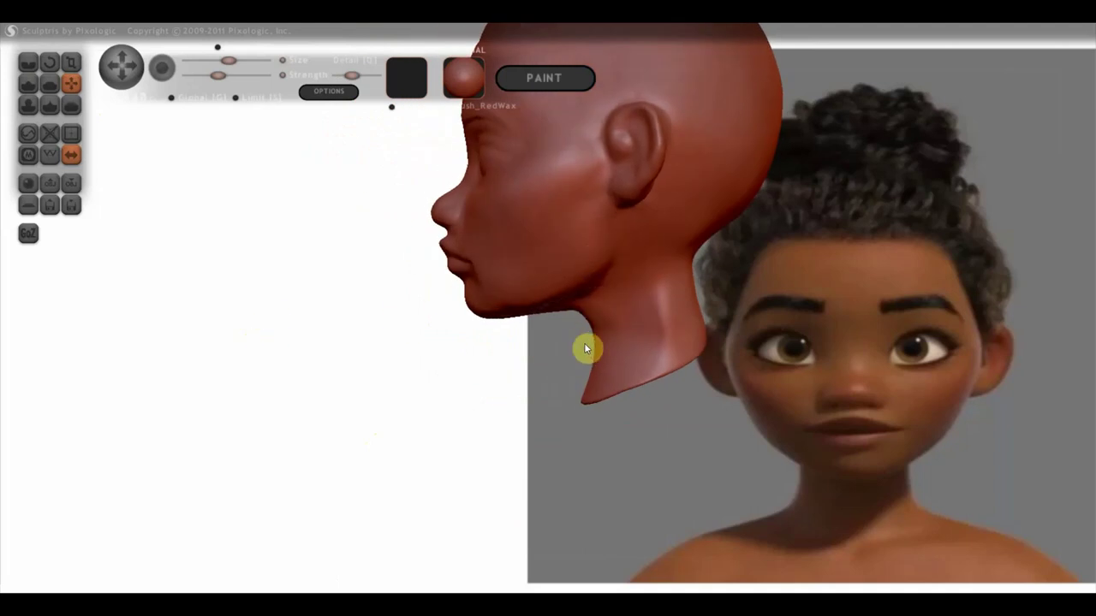
left_click_drag(592, 358, 594, 365)
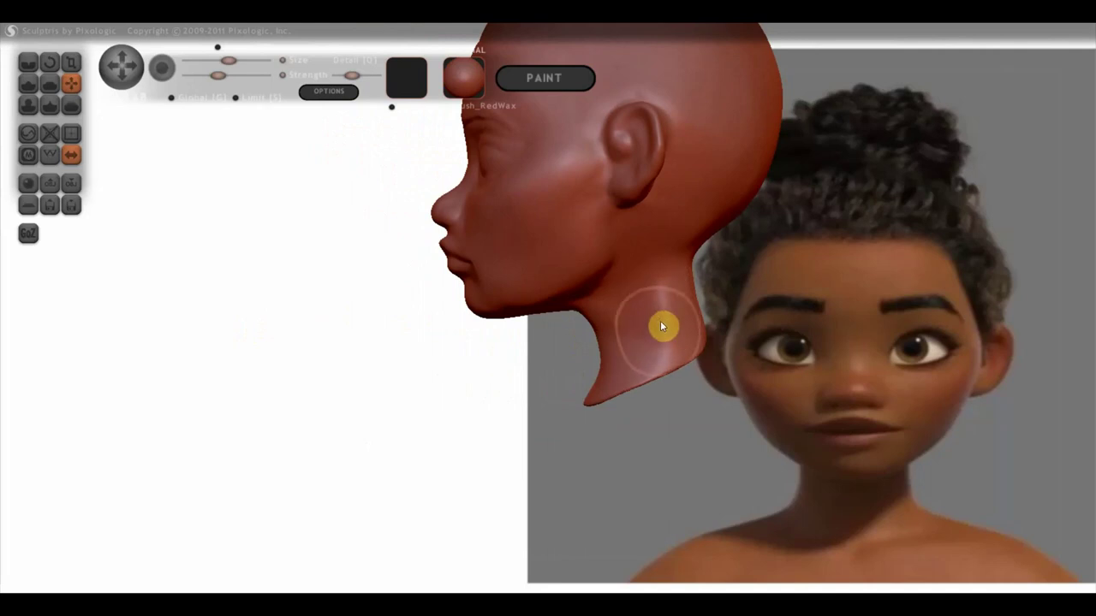
mouse_move(630, 336)
right_mouse_down()
mouse_move(842, 341)
mouse_move(711, 302)
mouse_move(626, 411)
mouse_move(627, 392)
mouse_move(571, 300)
mouse_move(626, 309)
mouse_move(543, 295)
right_mouse_up()
right_click_drag(474, 169, 463, 211)
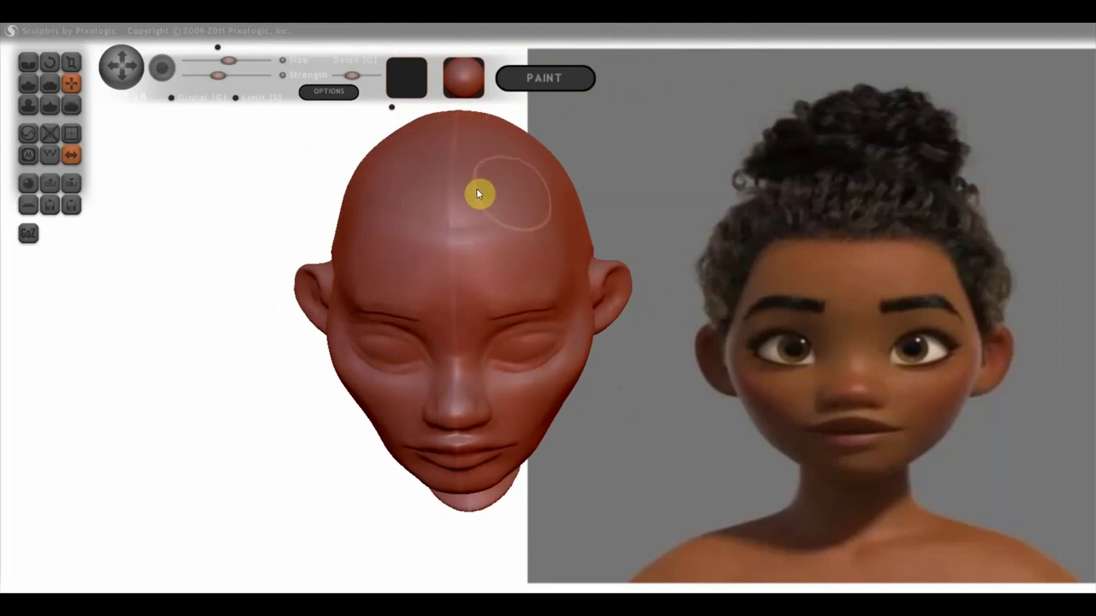
right_click_drag(413, 177, 428, 135)
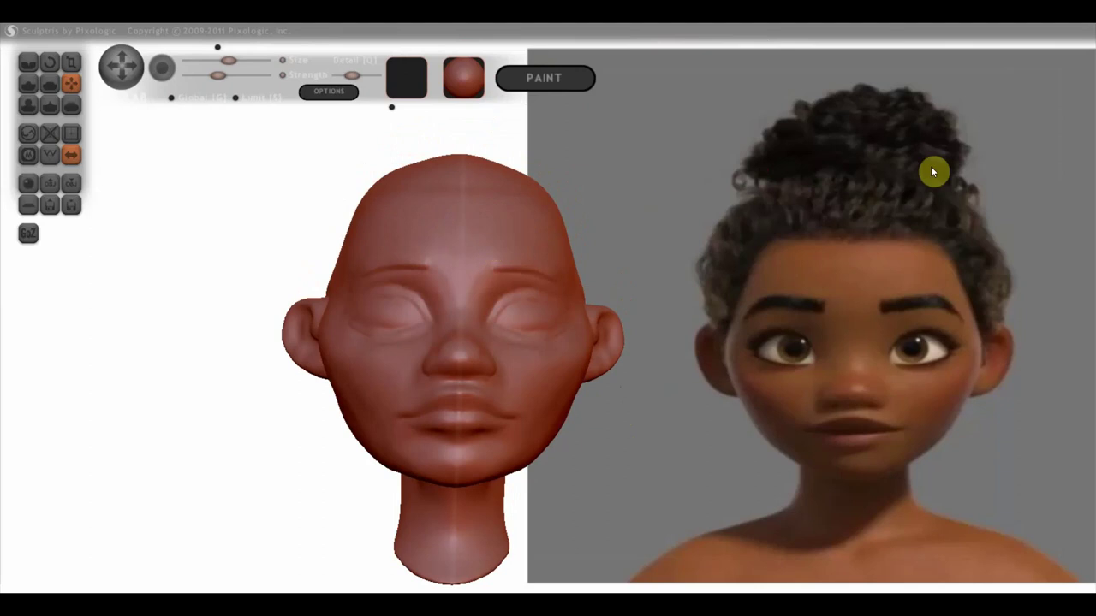
Orbit and zoom around the head to inspect it from front, scalp, profile and back
right_click_drag(583, 334, 711, 349)
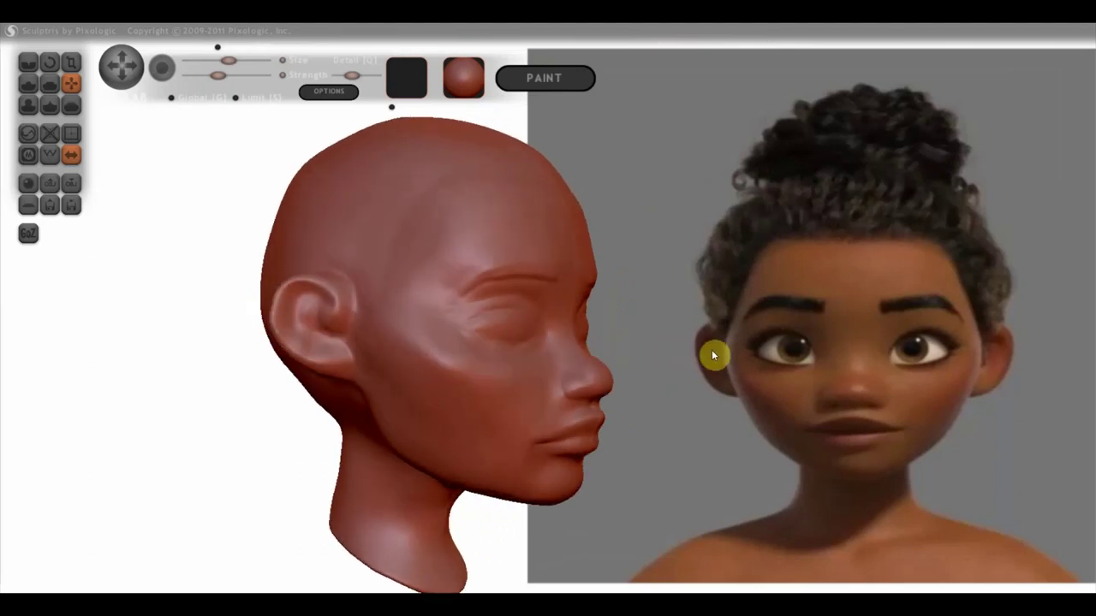
scroll(417, 379, "up", 2)
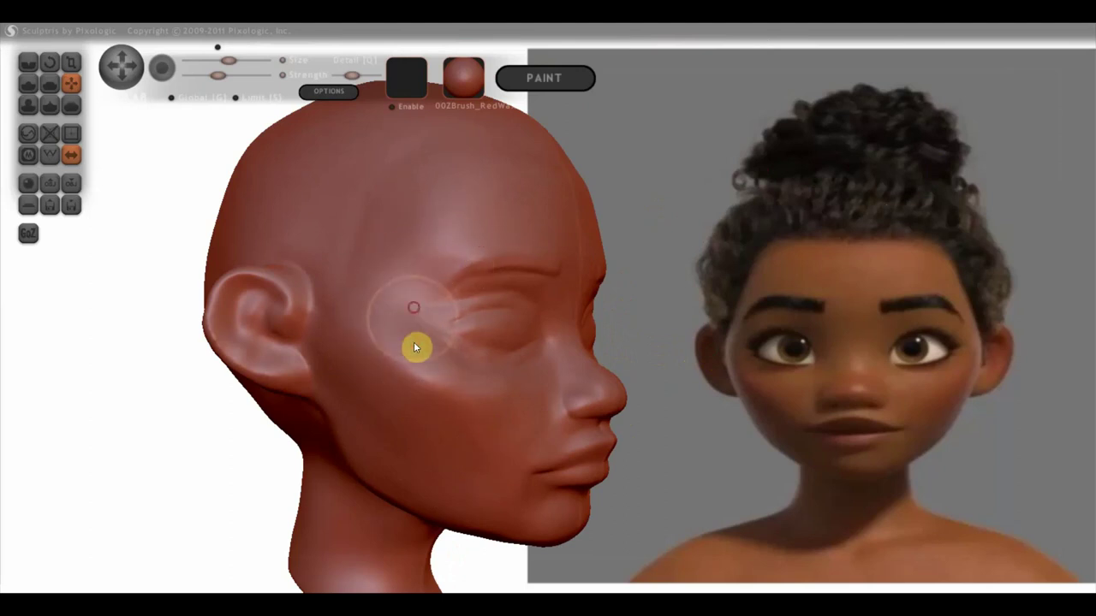
right_click_drag(423, 366, 277, 362)
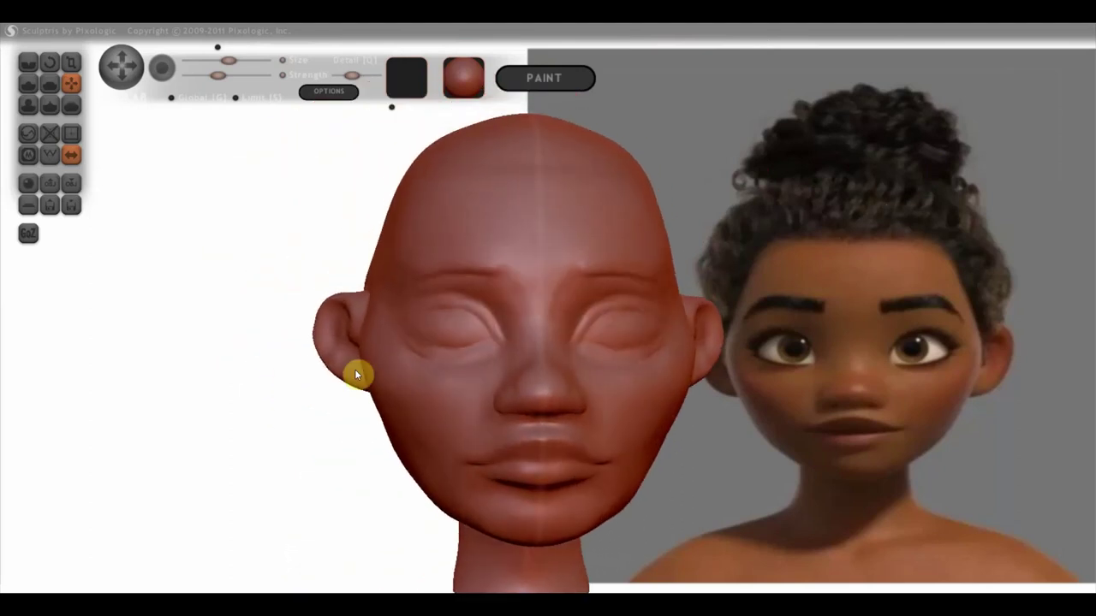
mouse_move(368, 370)
right_mouse_down()
mouse_move(385, 386)
mouse_move(393, 456)
right_mouse_up()
mouse_move(453, 428)
right_mouse_down()
mouse_move(453, 445)
mouse_move(471, 428)
mouse_move(463, 431)
right_mouse_up()
scroll(470, 412, "up", 2)
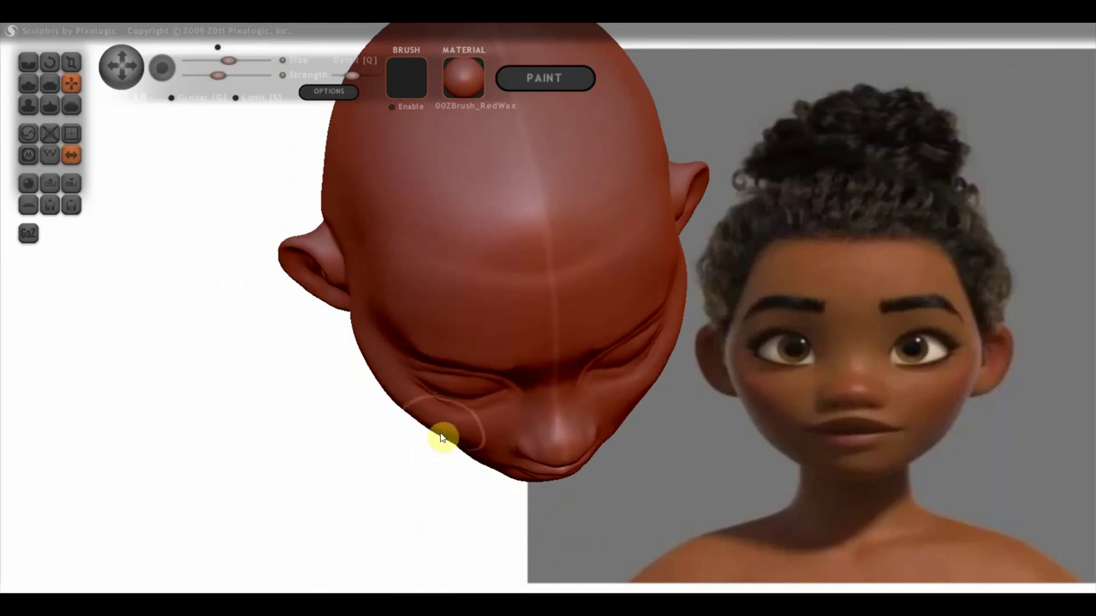
mouse_move(477, 438)
right_mouse_down()
mouse_move(570, 342)
mouse_move(607, 362)
right_mouse_up()
scroll(492, 431, "down", 2)
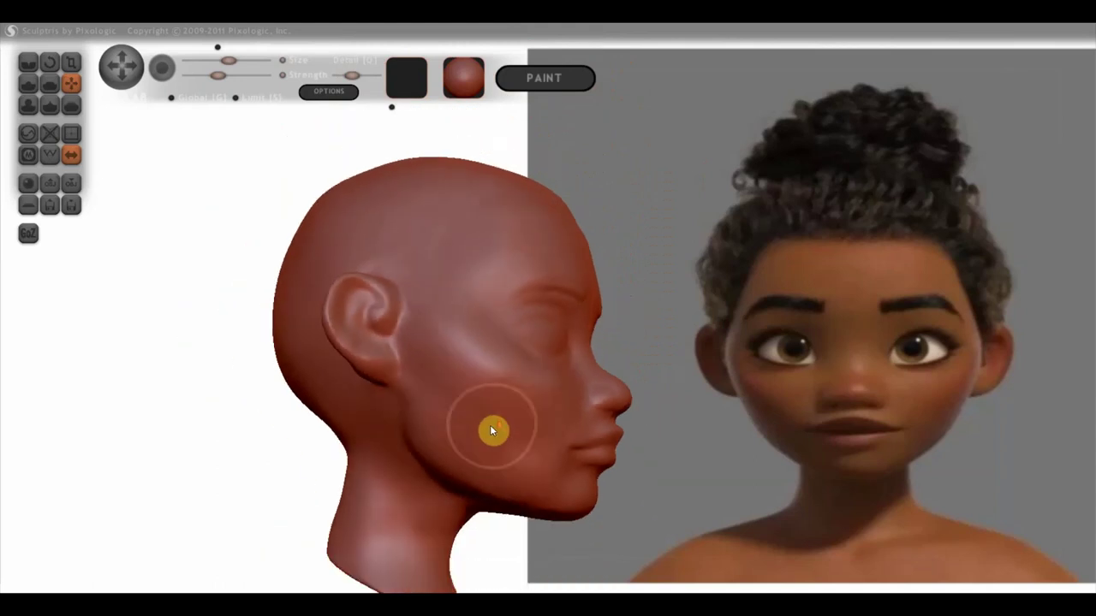
right_click_drag(493, 399, 488, 407)
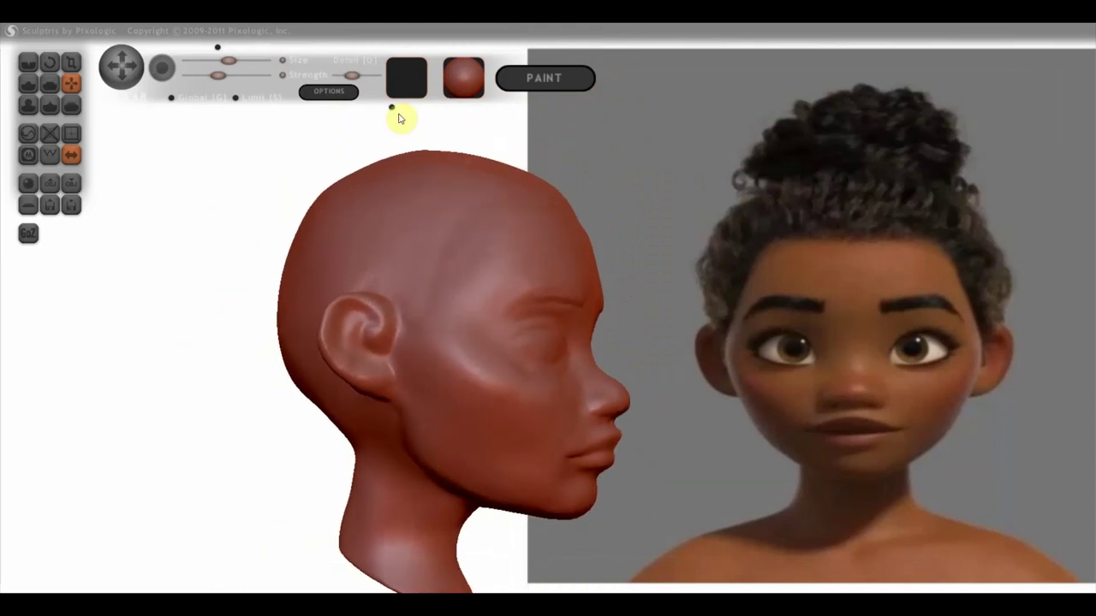
right_click_drag(477, 198, 525, 206)
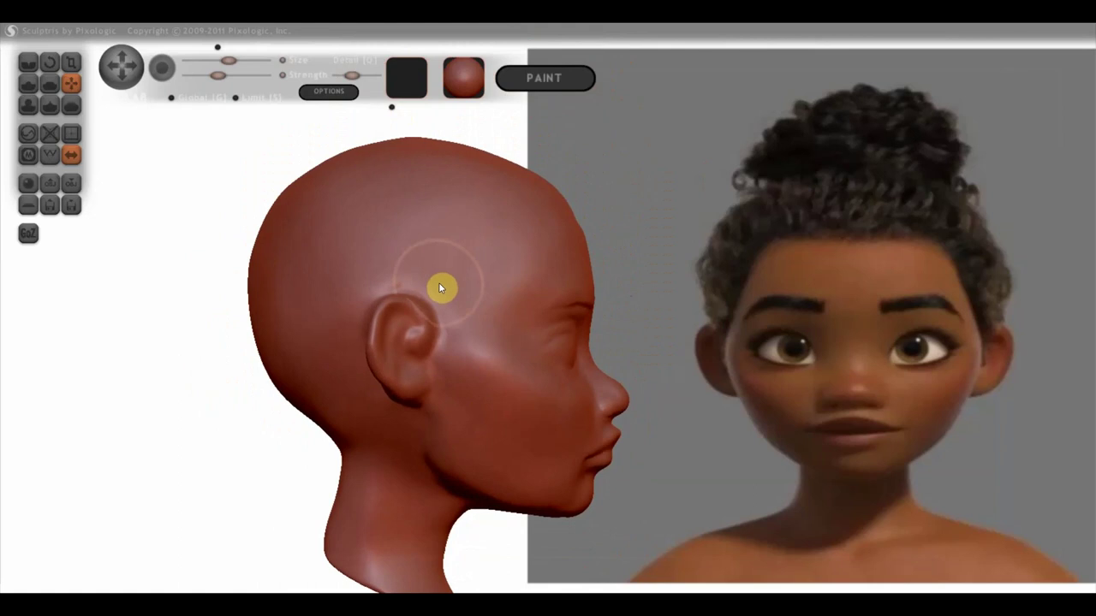
scroll(442, 319, "down", 3)
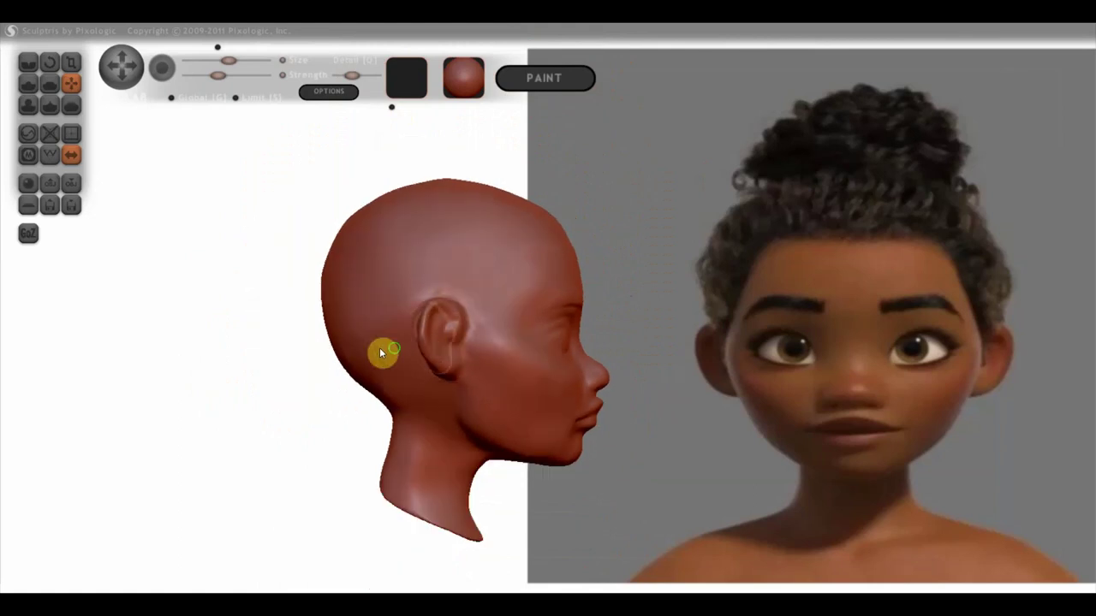
right_click_drag(379, 347, 210, 357)
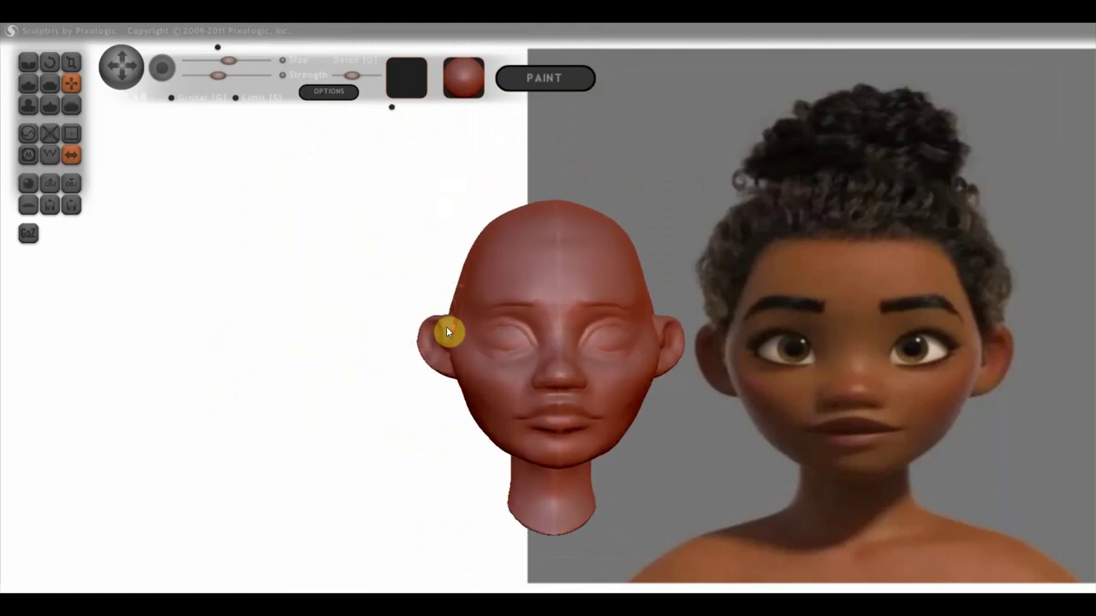
scroll(446, 326, "up", 2)
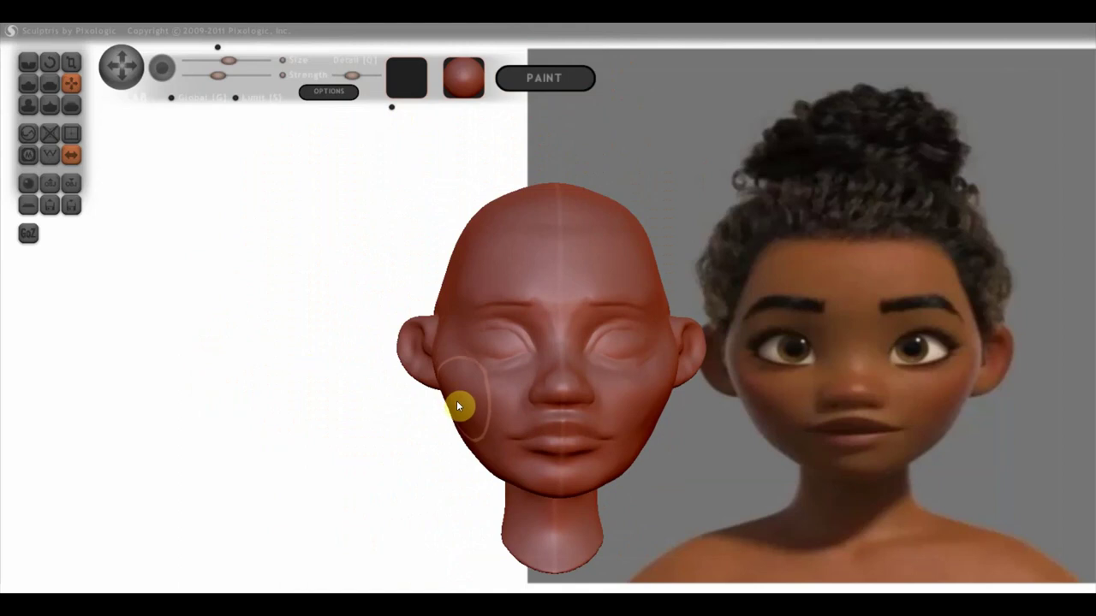
Nudge the cheek surface into a softer shape, then orbit to check the neck and profile
mouse_move(456, 401)
left_mouse_down()
mouse_move(467, 465)
mouse_move(479, 416)
mouse_move(482, 440)
left_mouse_up()
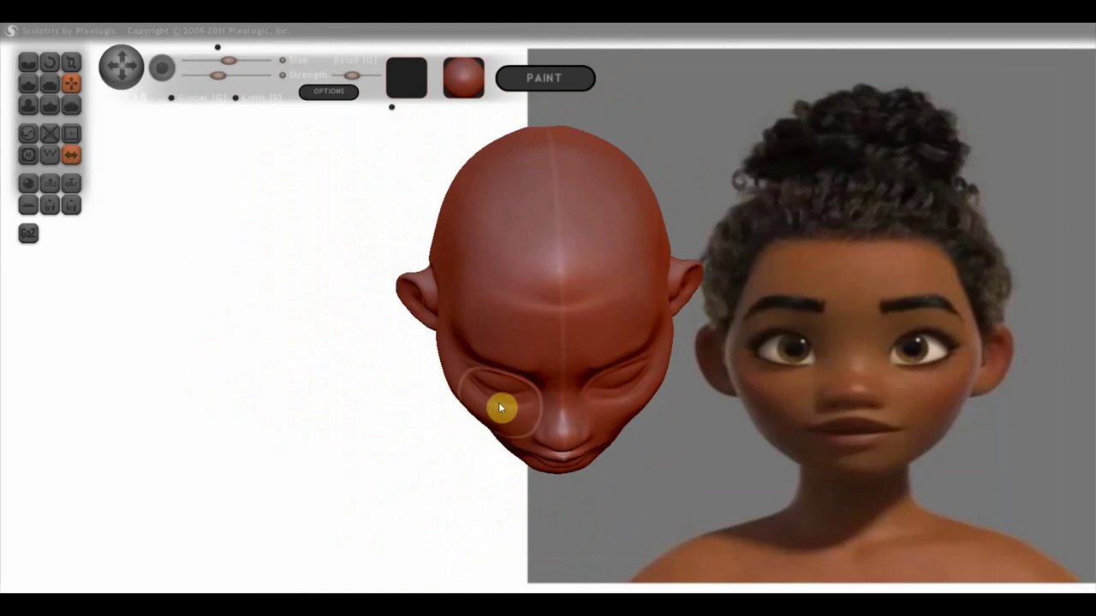
right_click_drag(520, 366, 513, 380)
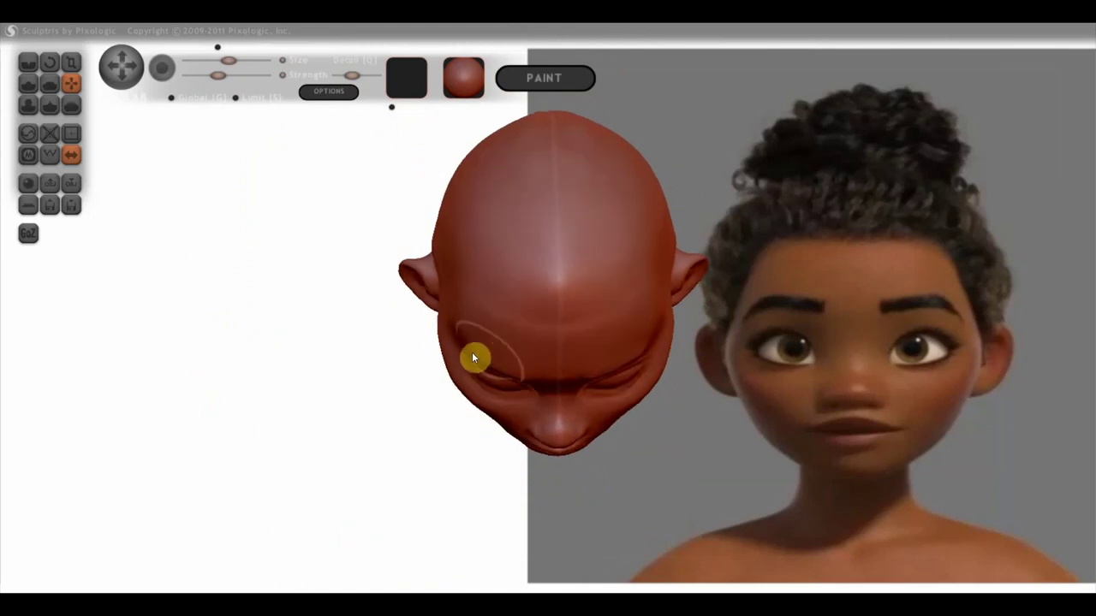
right_click_drag(462, 348, 316, 253)
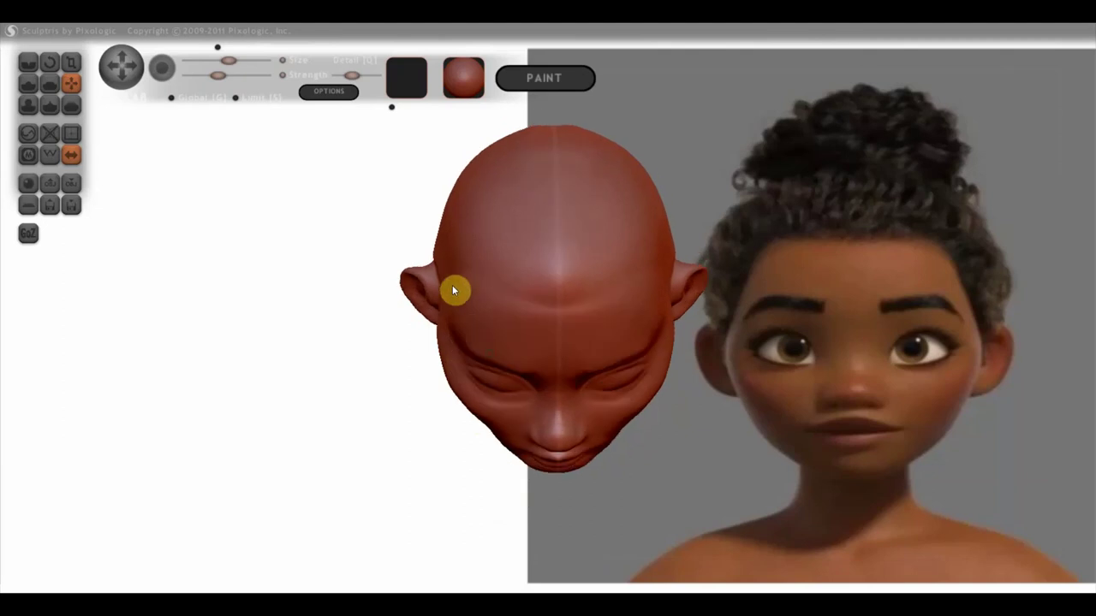
mouse_move(364, 299)
right_mouse_down()
mouse_move(404, 323)
mouse_move(525, 324)
mouse_move(385, 421)
mouse_move(494, 419)
right_mouse_up()
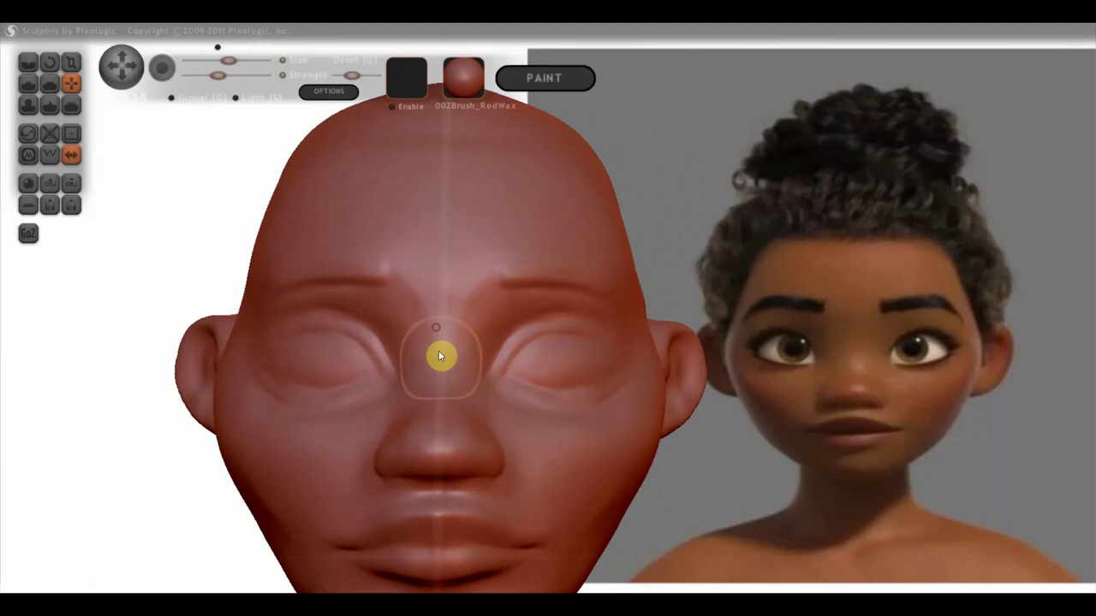
scroll(440, 351, "down", 5)
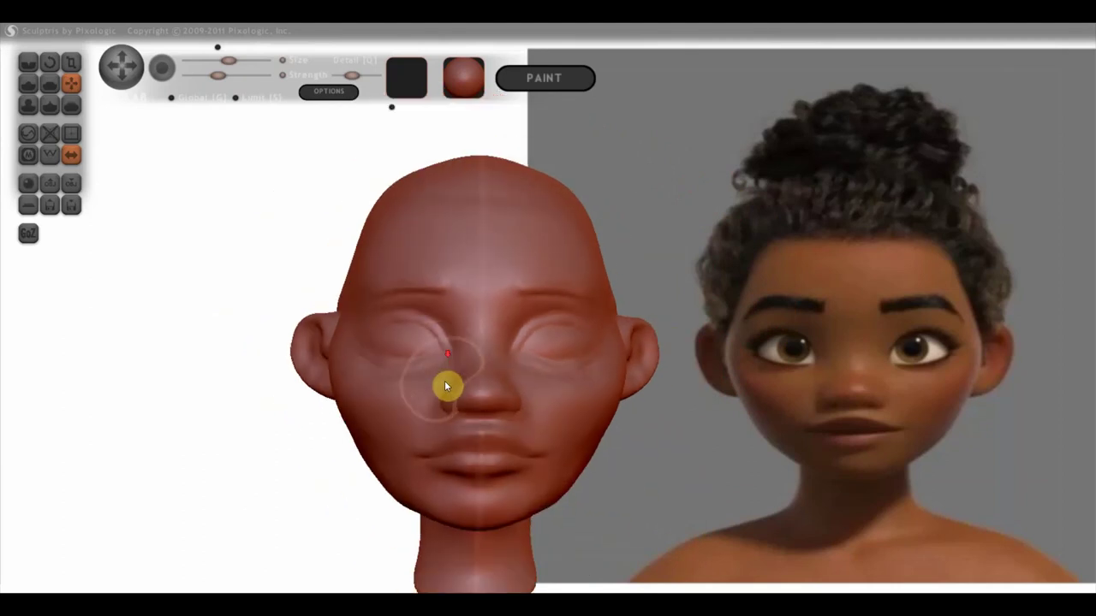
scroll(448, 384, "down", 2)
mouse_move(414, 450)
left_mouse_down()
mouse_move(443, 460)
mouse_move(430, 453)
left_mouse_up()
scroll(430, 452, "up", 3)
mouse_move(428, 446)
right_mouse_down()
mouse_move(623, 466)
mouse_move(340, 453)
mouse_move(412, 457)
mouse_move(405, 448)
right_mouse_up()
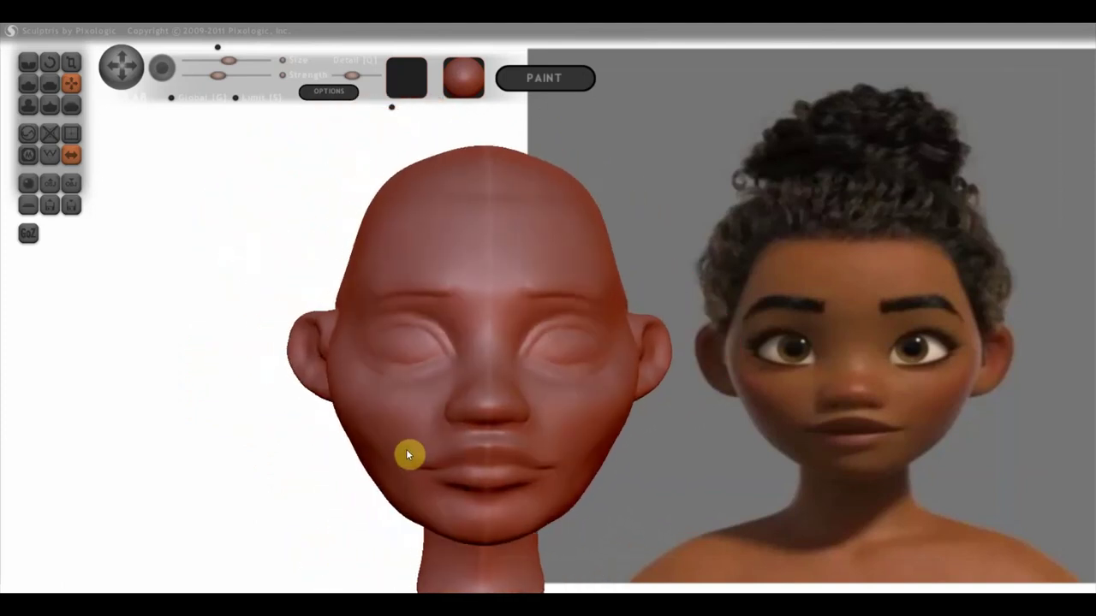
scroll(441, 435, "up", 3)
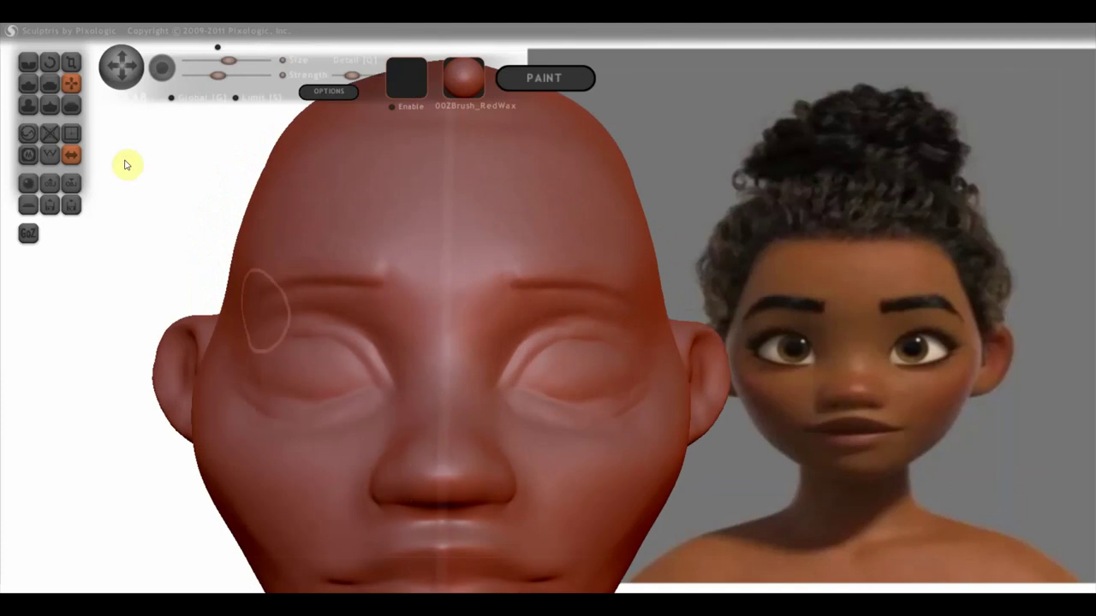
Select a carving brush, toggle a stroke option and enlarge the brush slightly
left_click(28, 83)
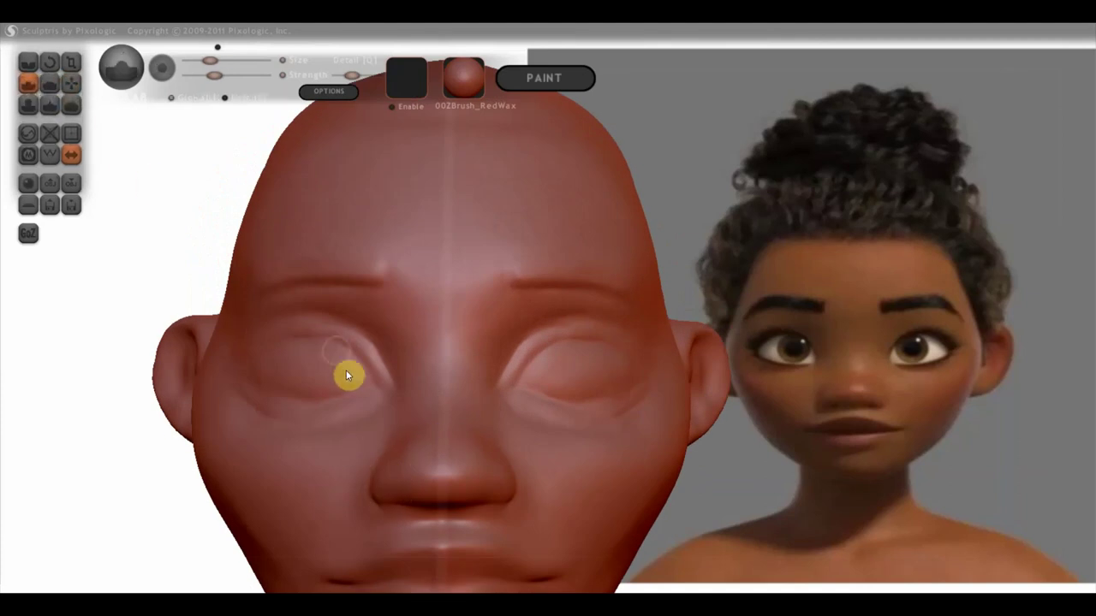
scroll(321, 376, "down", 3)
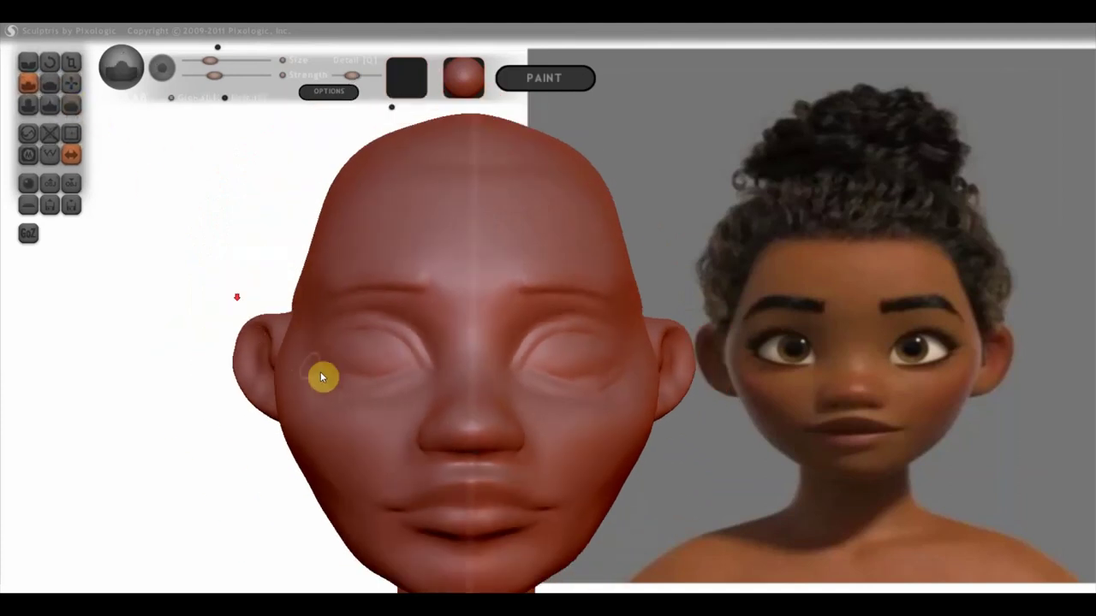
left_click(171, 98)
scroll(430, 425, "down", 2)
left_click_drag(209, 60, 220, 60)
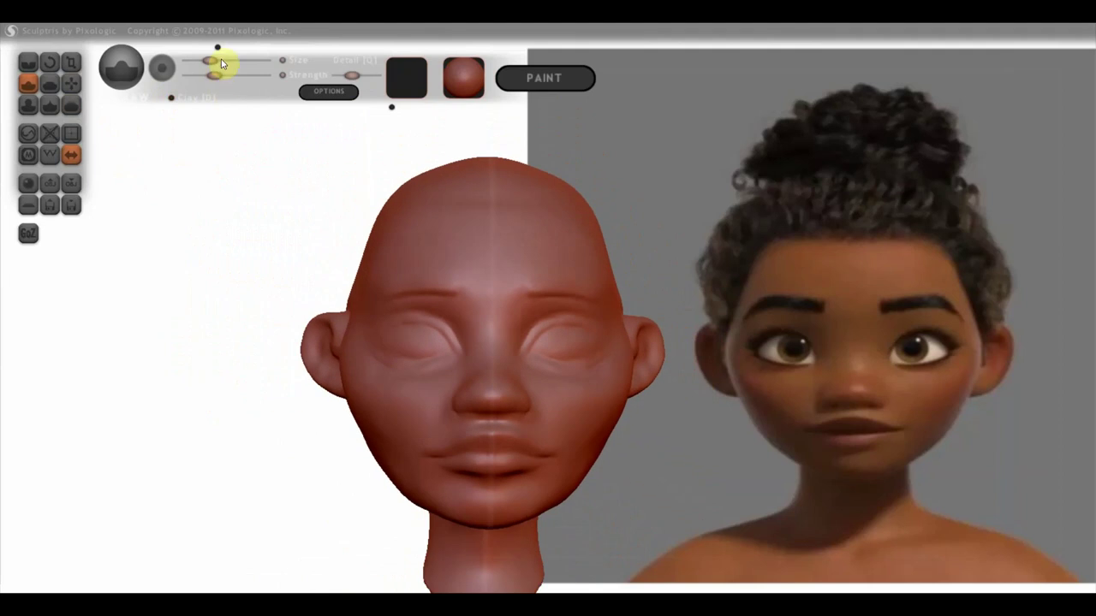
scroll(461, 411, "up", 2)
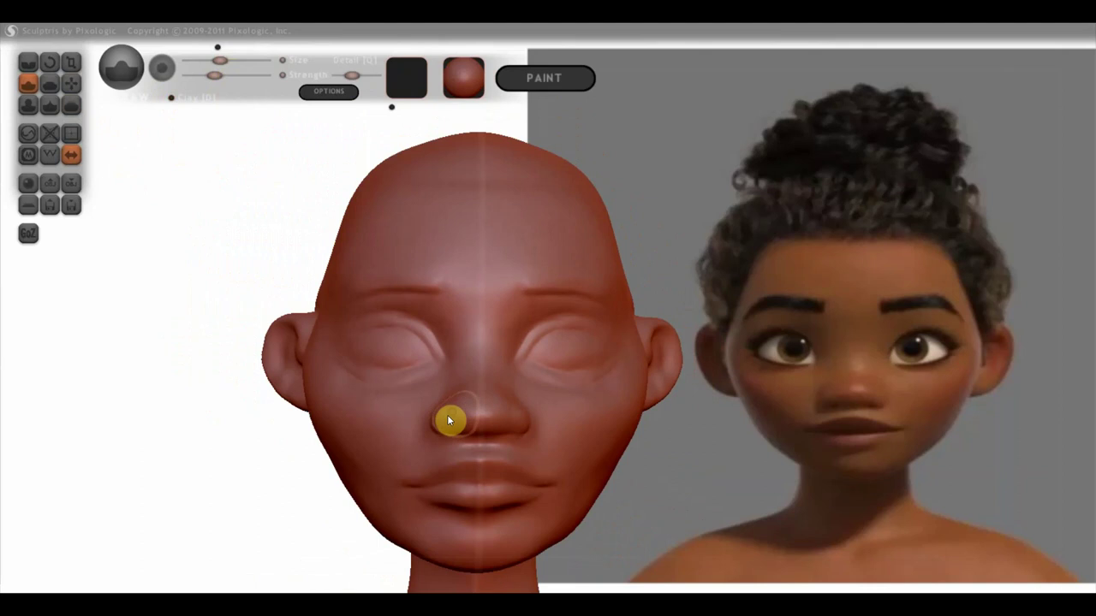
scroll(431, 386, "down", 1)
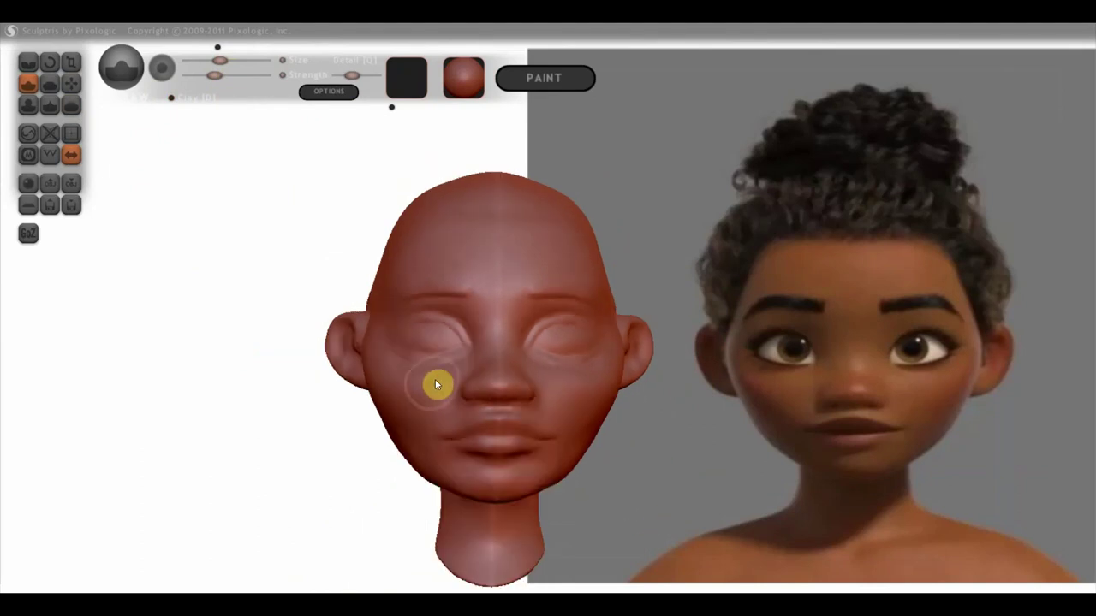
Return the head to a straight front view and zoom in with the Crease brush selected
mouse_move(435, 382)
right_mouse_down()
mouse_move(610, 403)
mouse_move(627, 392)
mouse_move(307, 379)
mouse_move(406, 399)
right_mouse_up()
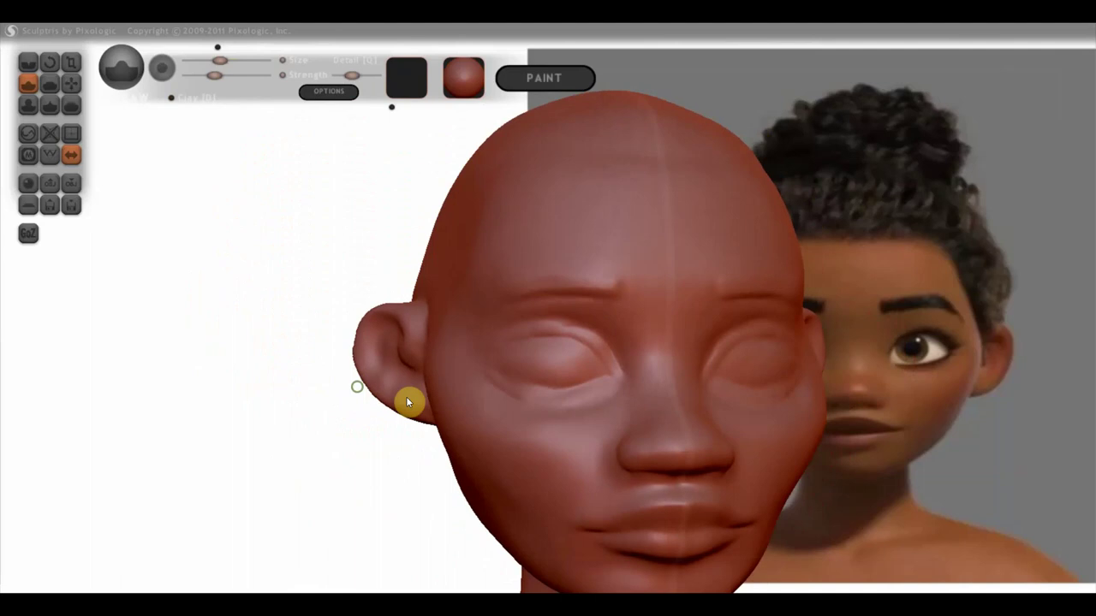
mouse_move(875, 438)
right_mouse_down("shift")
mouse_move(886, 447)
mouse_move(716, 357)
mouse_move(702, 379)
mouse_move(677, 384)
mouse_move(705, 363)
mouse_move(458, 257)
right_mouse_up("shift")
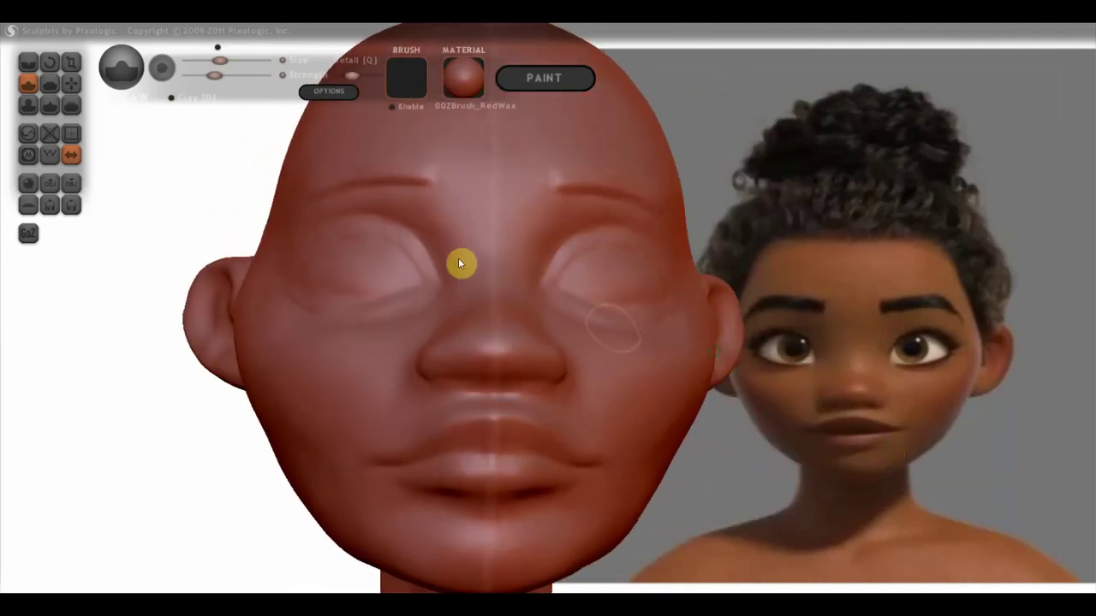
left_click(30, 64)
scroll(525, 480, "up", 2)
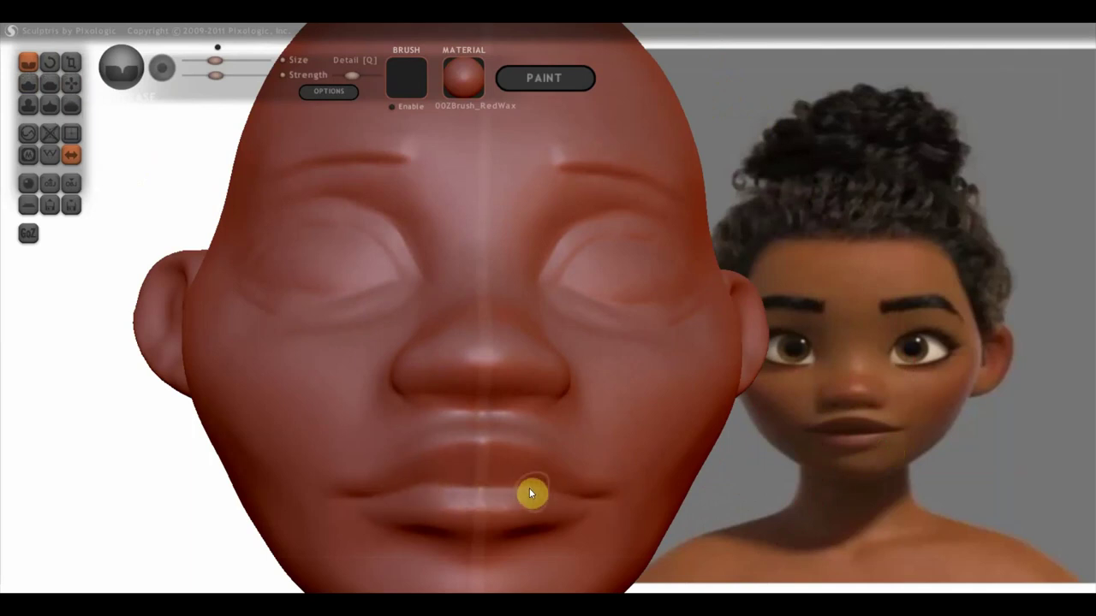
Carve a crease from beside the left nostril down toward the mouth corner
mouse_move(528, 494)
right_mouse_down()
mouse_move(472, 497)
mouse_move(505, 457)
right_mouse_up()
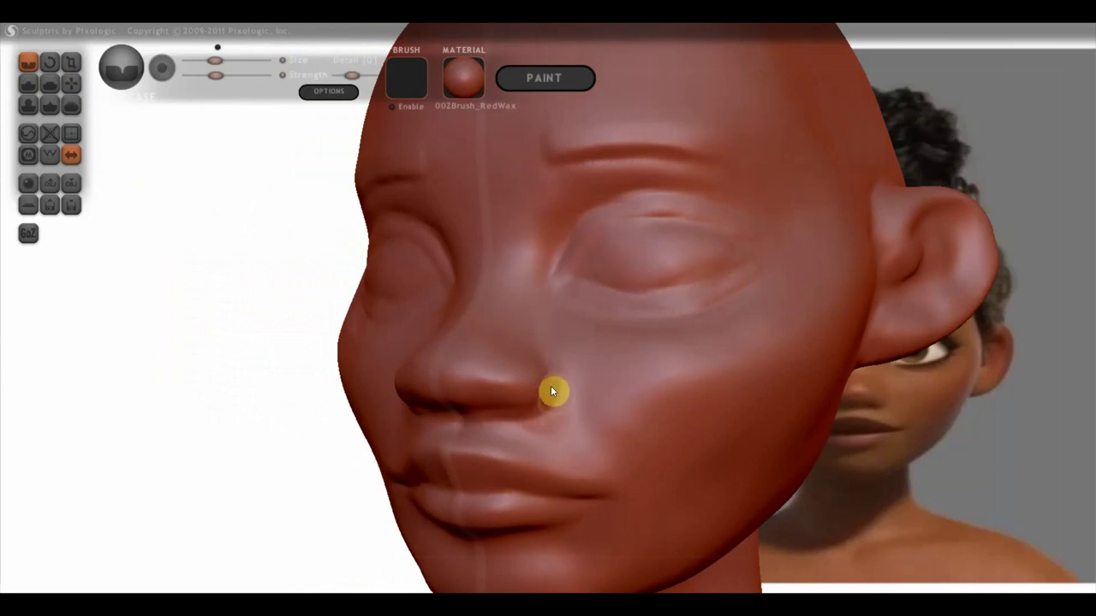
left_click_drag(550, 385, 553, 394)
right_click_drag(541, 402, 525, 379)
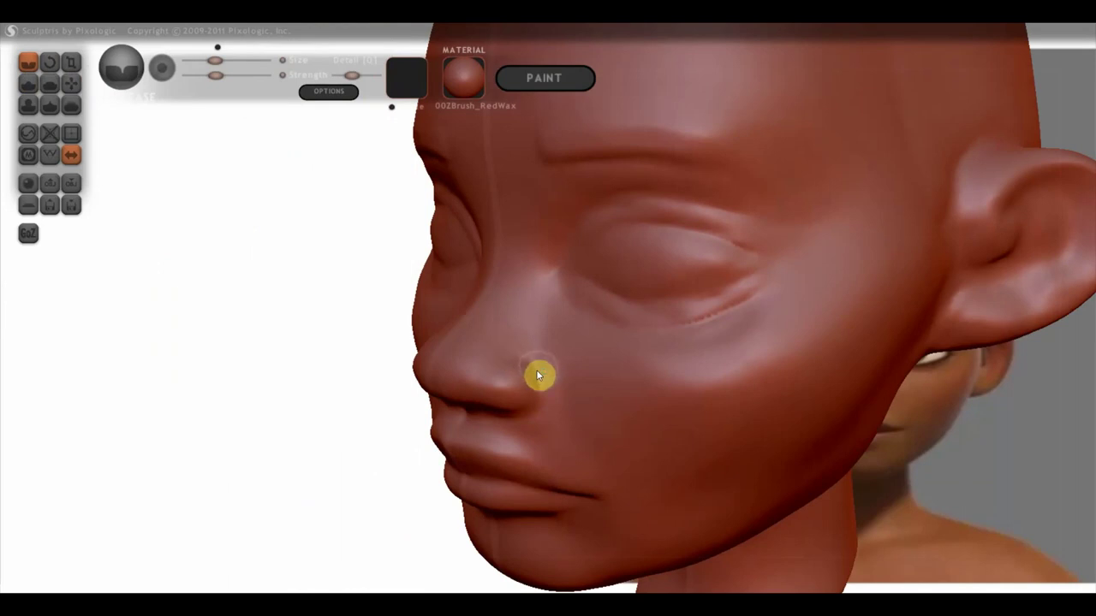
left_click_drag(544, 382, 556, 422)
left_click_drag(543, 379, 591, 458)
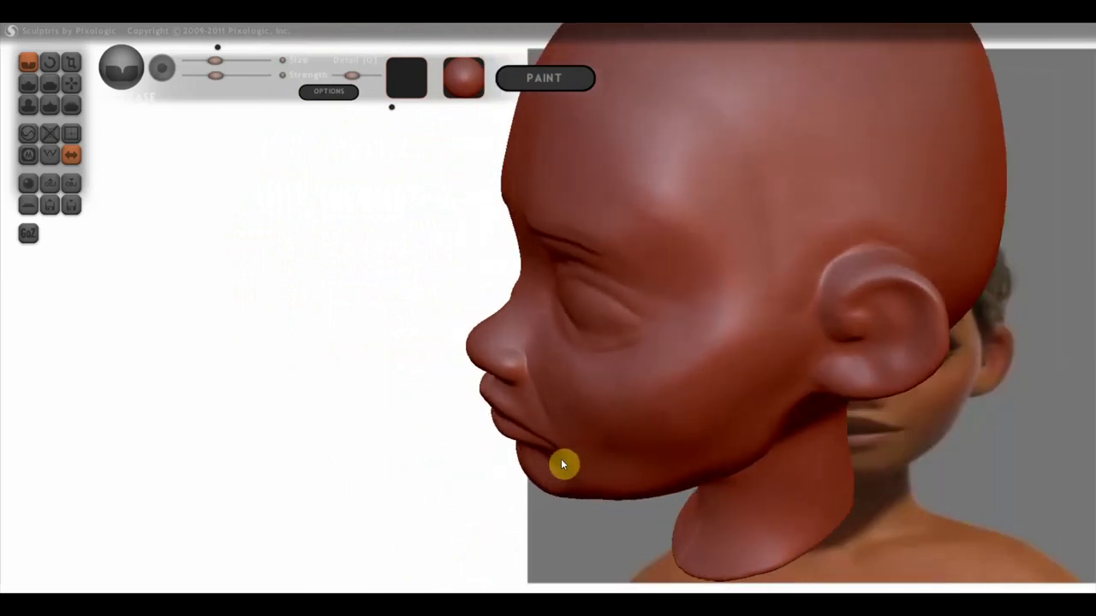
Add faint wrinkles across the cheek and more crease lines beside the mouth corner
left_click_drag(564, 465, 724, 317)
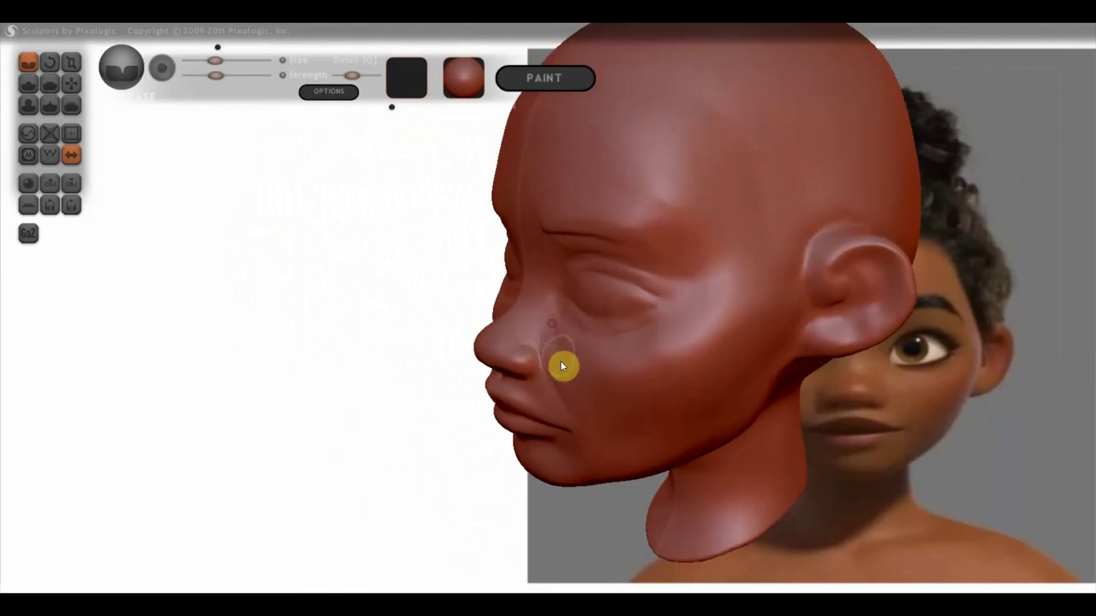
left_click_drag(562, 366, 619, 396)
left_click_drag(553, 341, 576, 396)
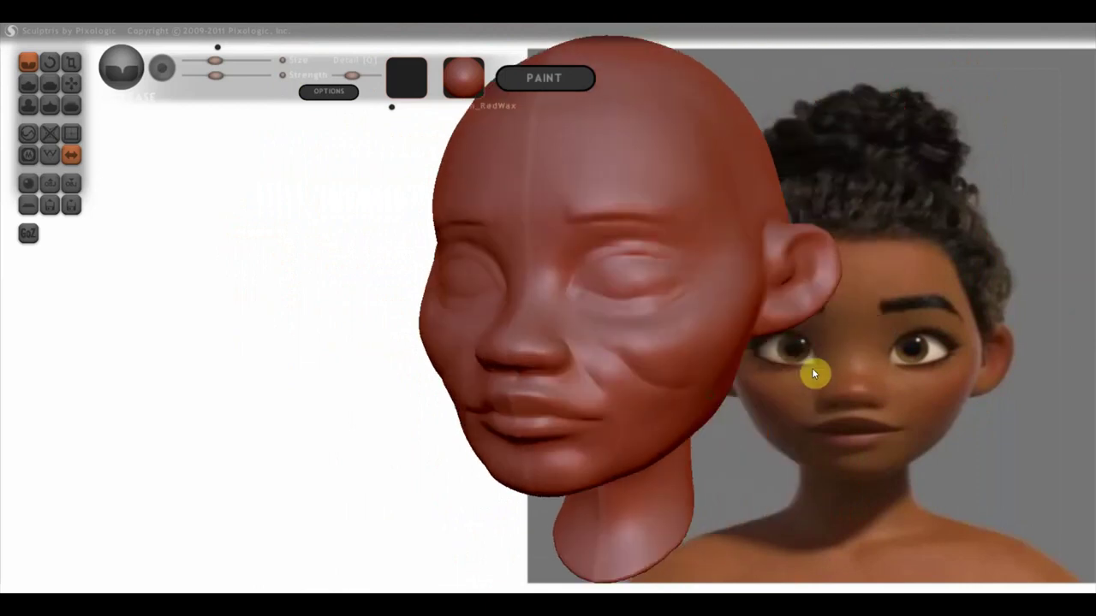
right_click_drag(679, 362, 613, 382)
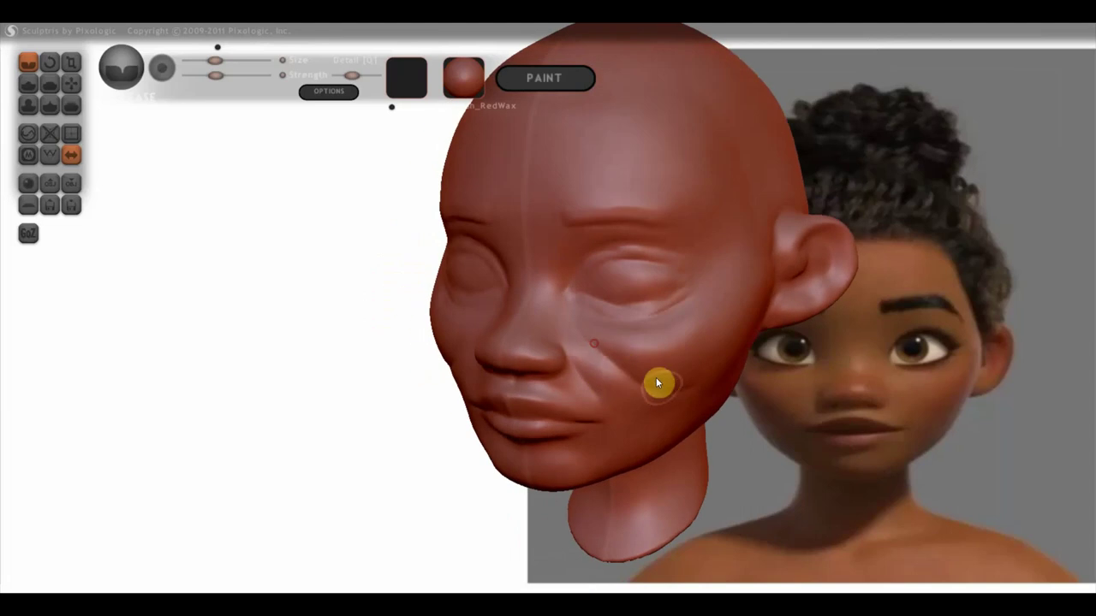
mouse_move(656, 382)
left_mouse_down()
mouse_move(599, 360)
mouse_move(577, 325)
left_mouse_up()
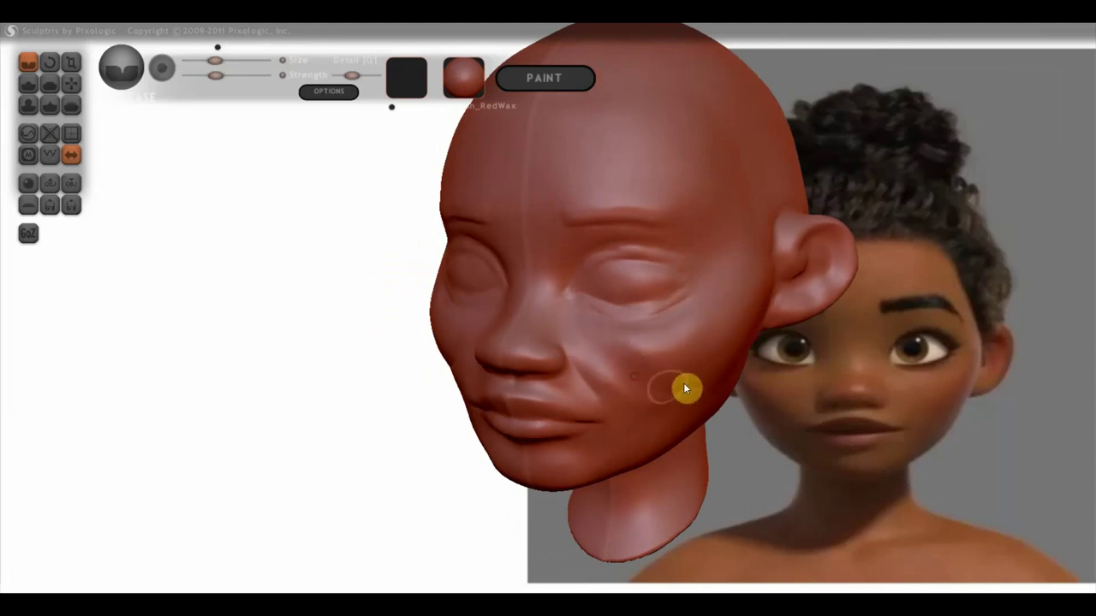
mouse_move(733, 316)
right_mouse_down()
mouse_move(765, 323)
mouse_move(700, 337)
mouse_move(268, 177)
right_mouse_up()
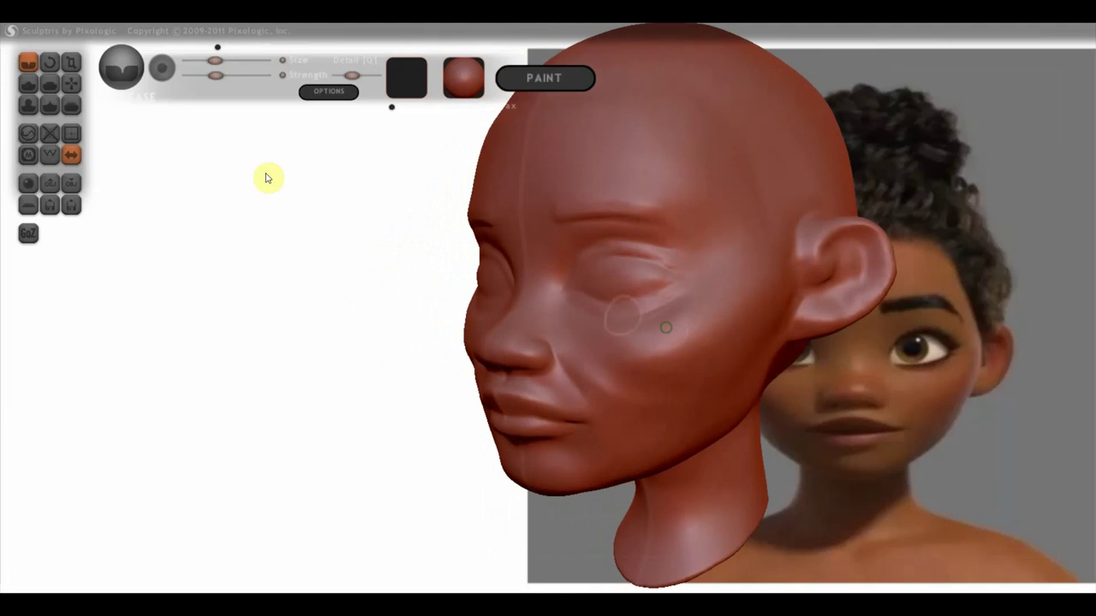
With the Draw brush, build up the cheek and blend it into the nose crease
left_click(54, 83)
right_click_drag(577, 359, 545, 361)
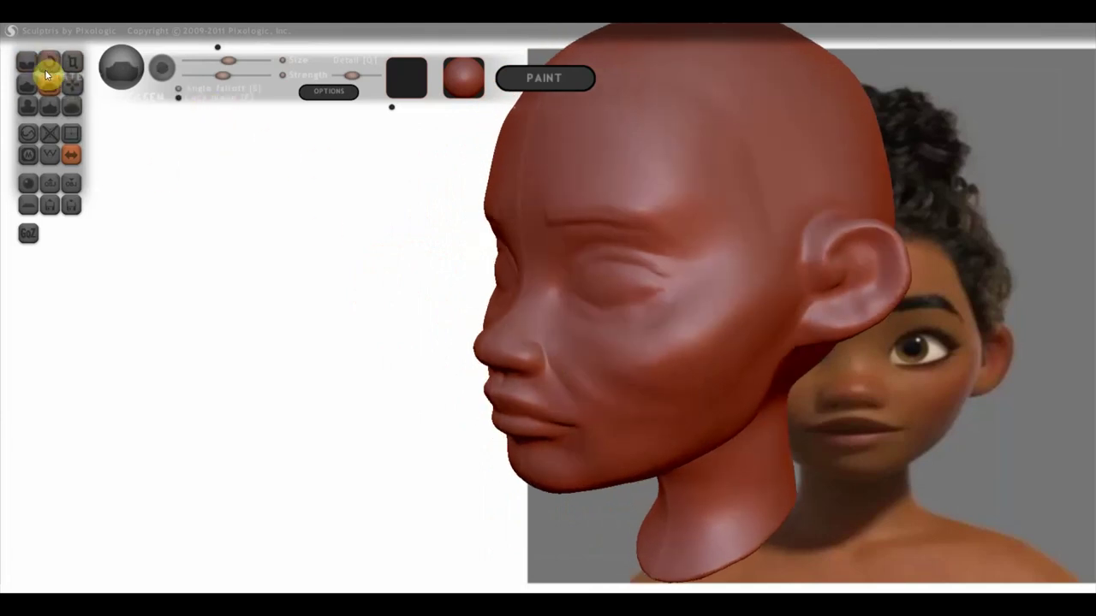
left_click(28, 83)
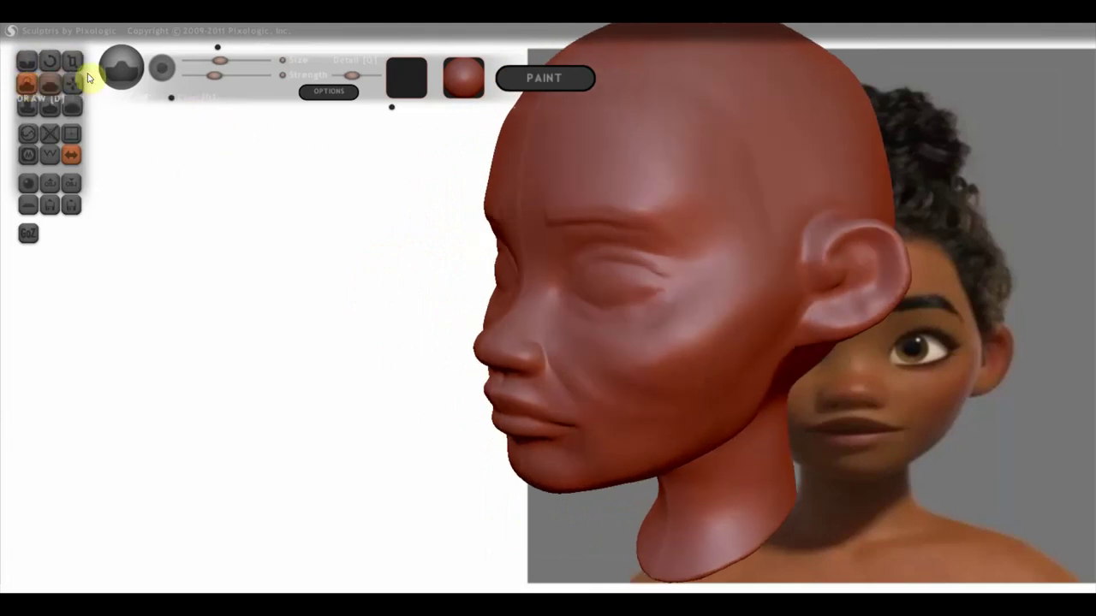
left_click(209, 61)
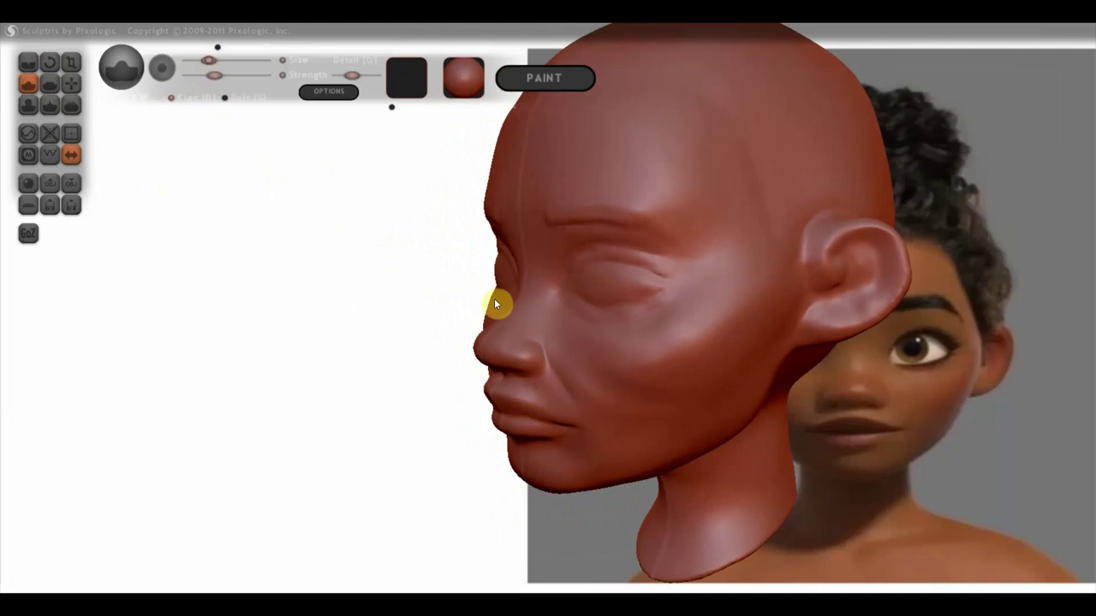
left_click(219, 61)
mouse_move(563, 337)
left_mouse_down()
mouse_move(599, 342)
mouse_move(569, 337)
left_mouse_up()
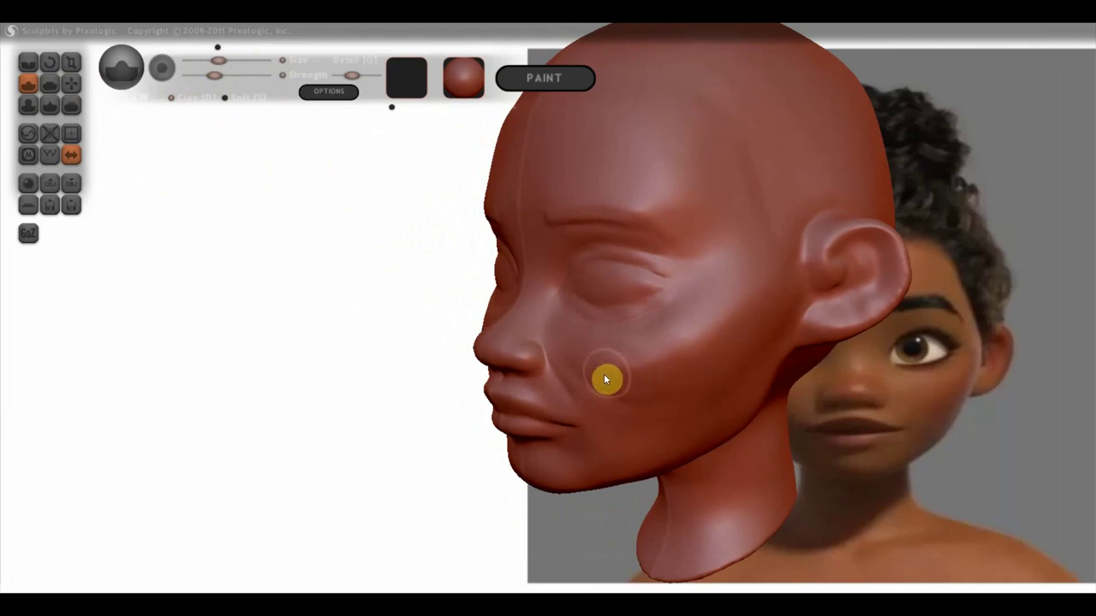
left_click_drag(543, 320, 611, 345)
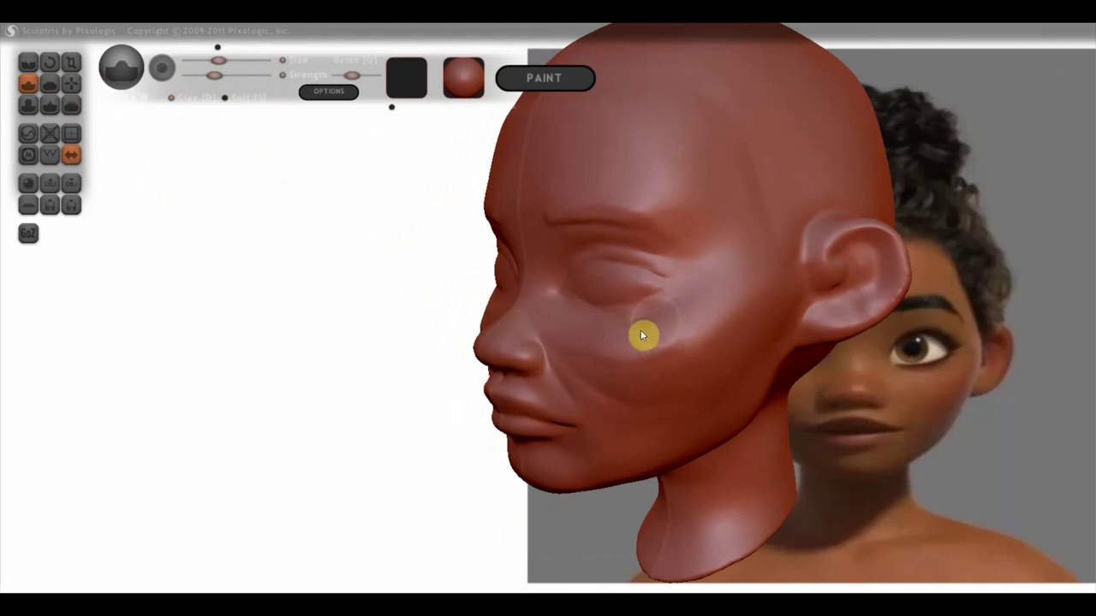
left_click_drag(626, 365, 653, 369)
mouse_move(540, 308)
left_mouse_down()
mouse_move(690, 374)
mouse_move(627, 410)
left_mouse_up()
left_click_drag(577, 379, 597, 396)
Fill out the area from the mouth corner to the jaw, checking from front and side
right_click_drag(702, 411, 694, 394)
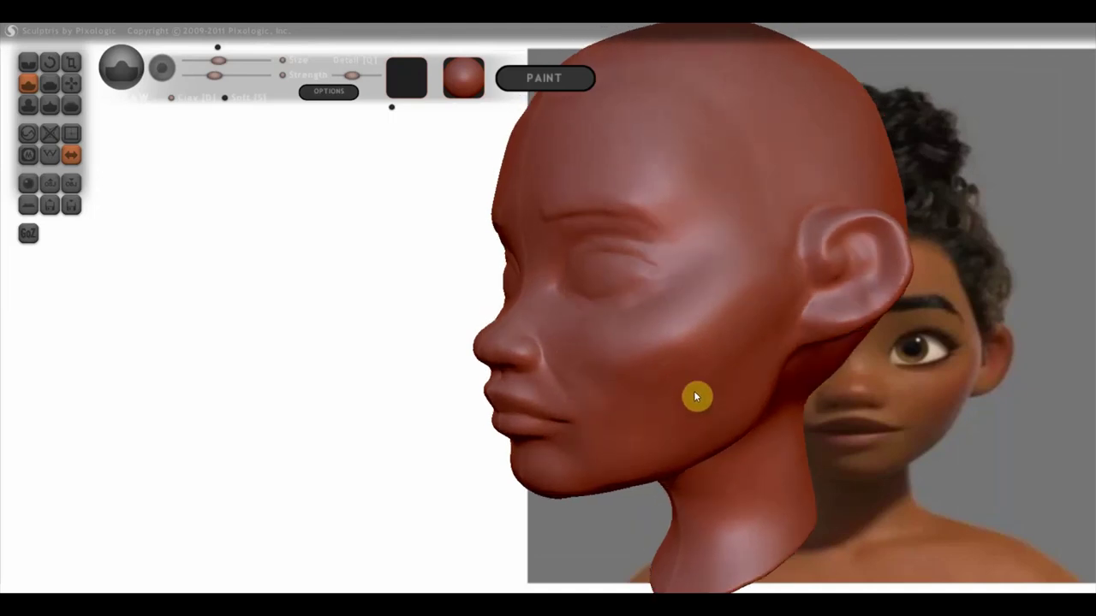
mouse_move(580, 416)
left_mouse_down()
mouse_move(580, 448)
mouse_move(611, 424)
mouse_move(594, 420)
mouse_move(629, 452)
left_mouse_up()
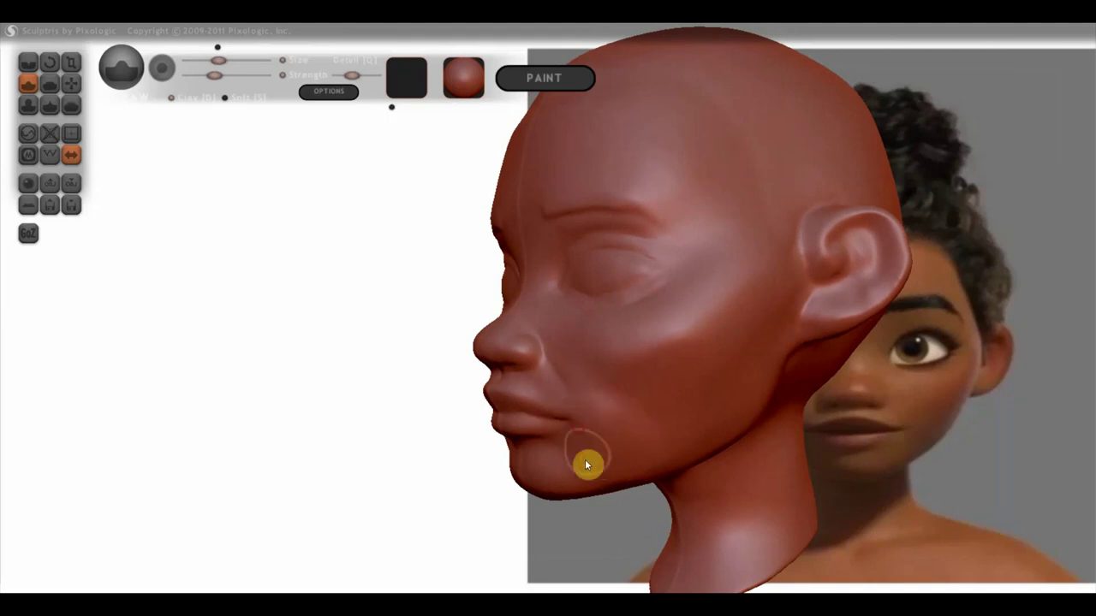
mouse_move(660, 447)
right_mouse_down()
mouse_move(751, 443)
mouse_move(691, 433)
mouse_move(665, 462)
right_mouse_up()
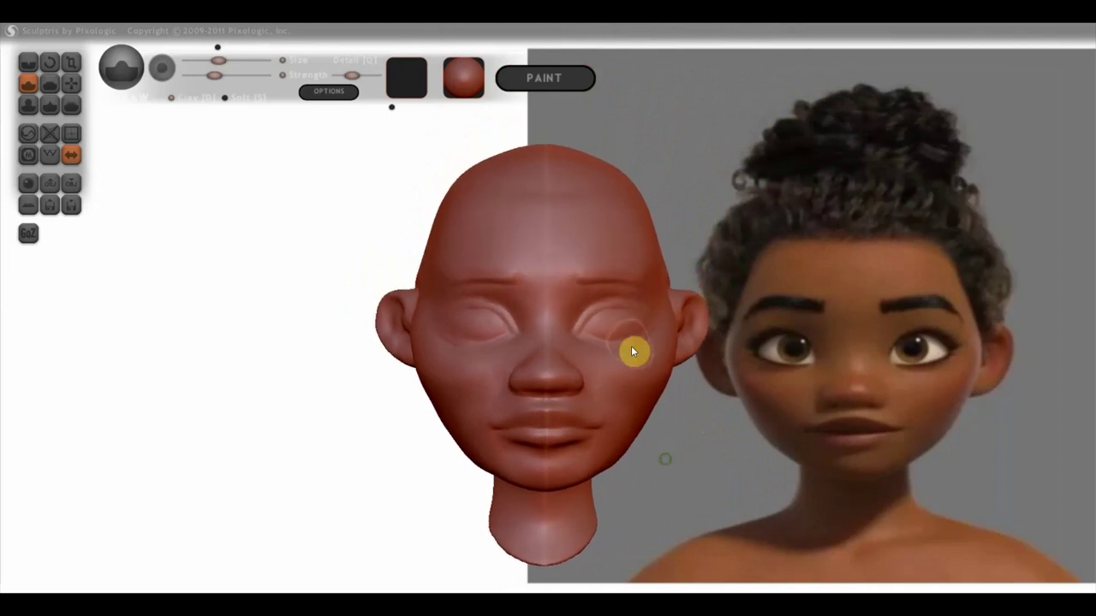
right_click_drag(634, 370, 839, 377)
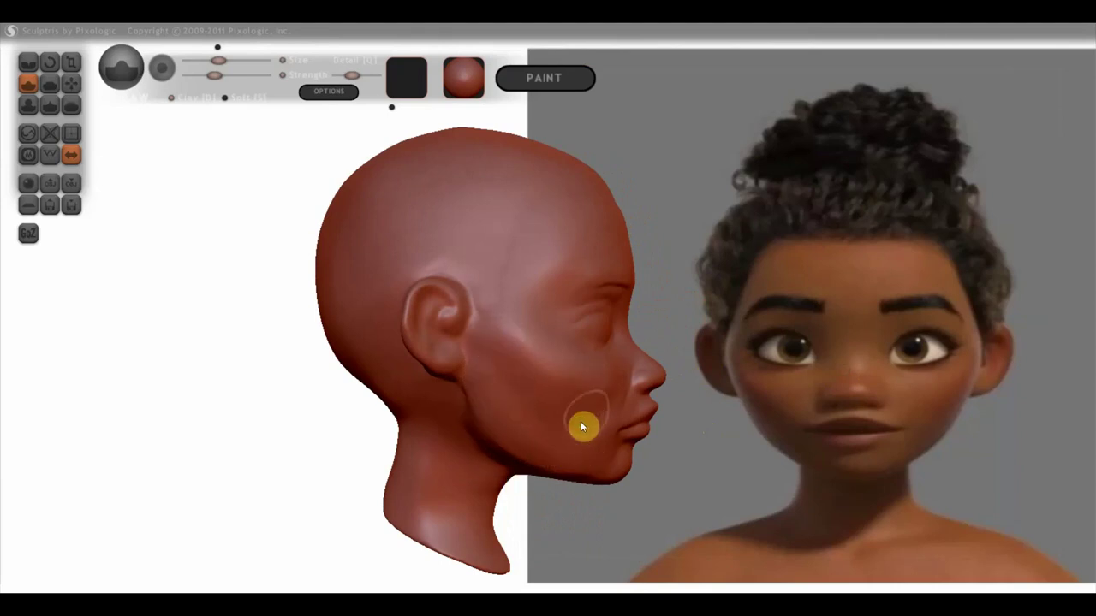
right_click_drag(582, 423, 386, 414)
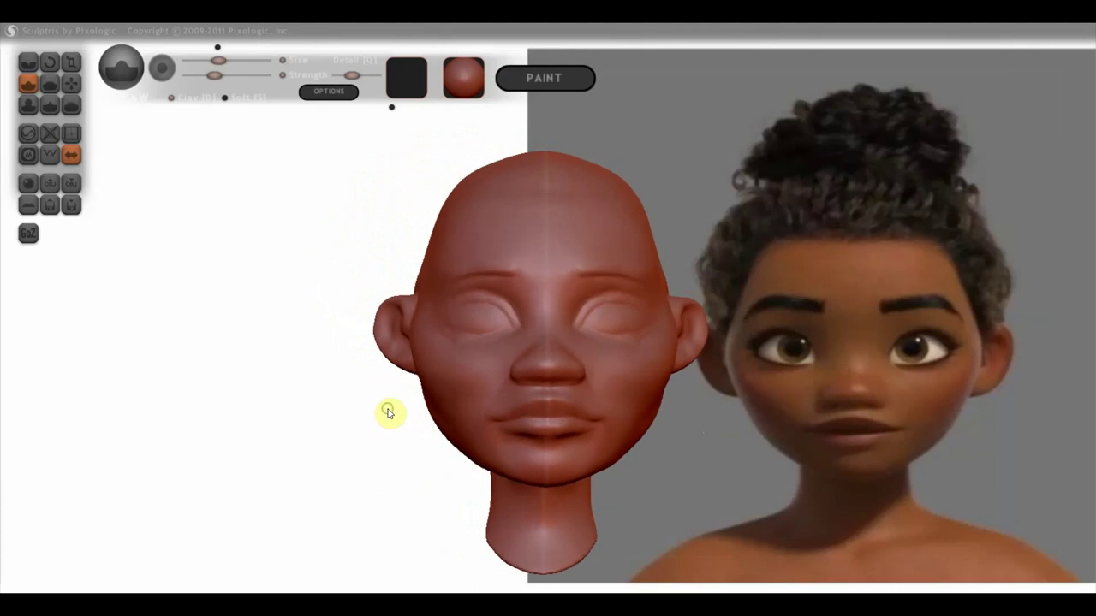
scroll(434, 374, "up", 3)
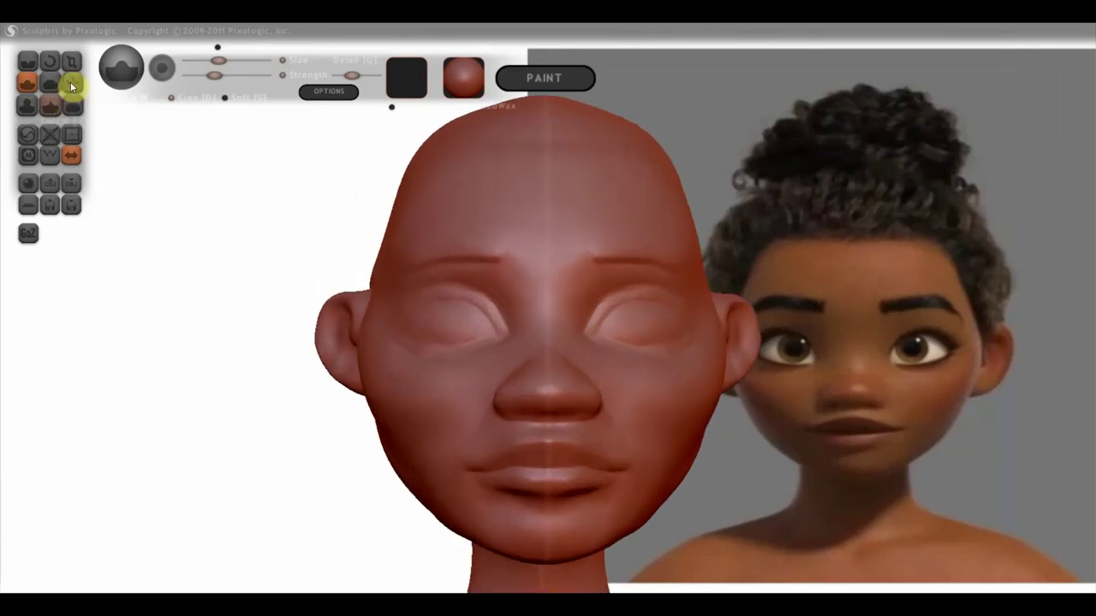
scroll(423, 292, "up", 2)
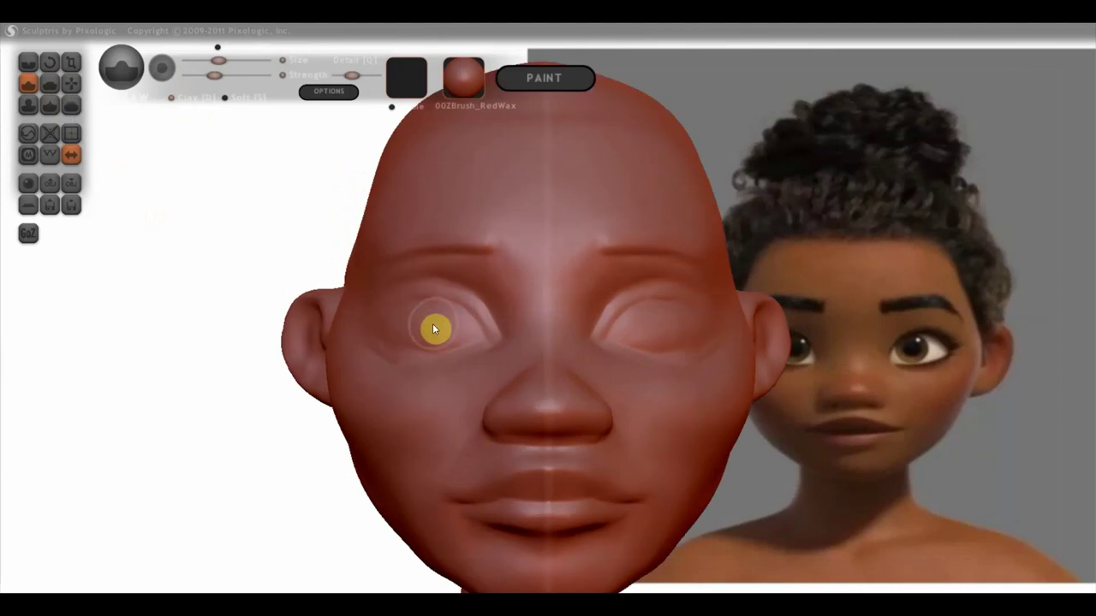
left_click(171, 97)
scroll(440, 331, "up", 1)
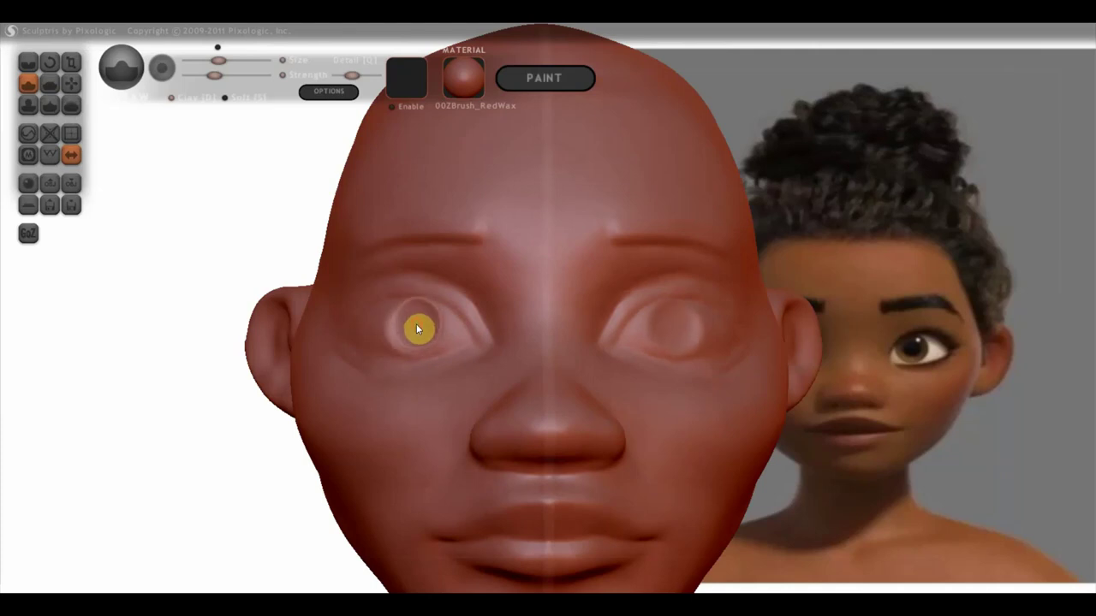
mouse_move(417, 330)
right_mouse_down()
mouse_move(534, 373)
mouse_move(330, 381)
mouse_move(590, 379)
mouse_move(484, 374)
mouse_move(477, 359)
right_mouse_up()
left_click(49, 83)
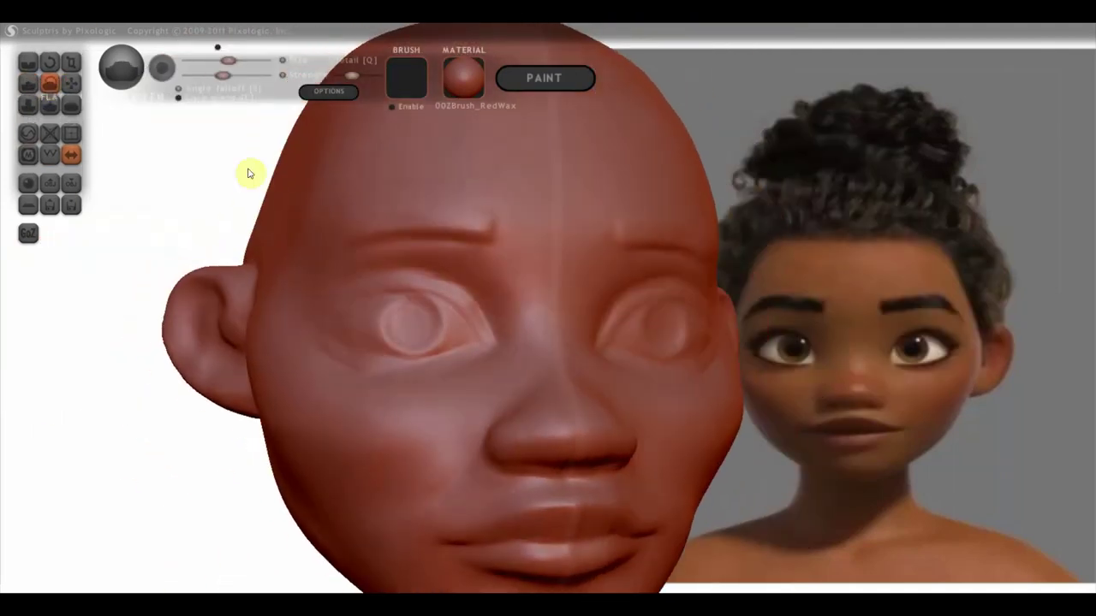
scroll(476, 272, "up", 2)
scroll(477, 272, "up", 2)
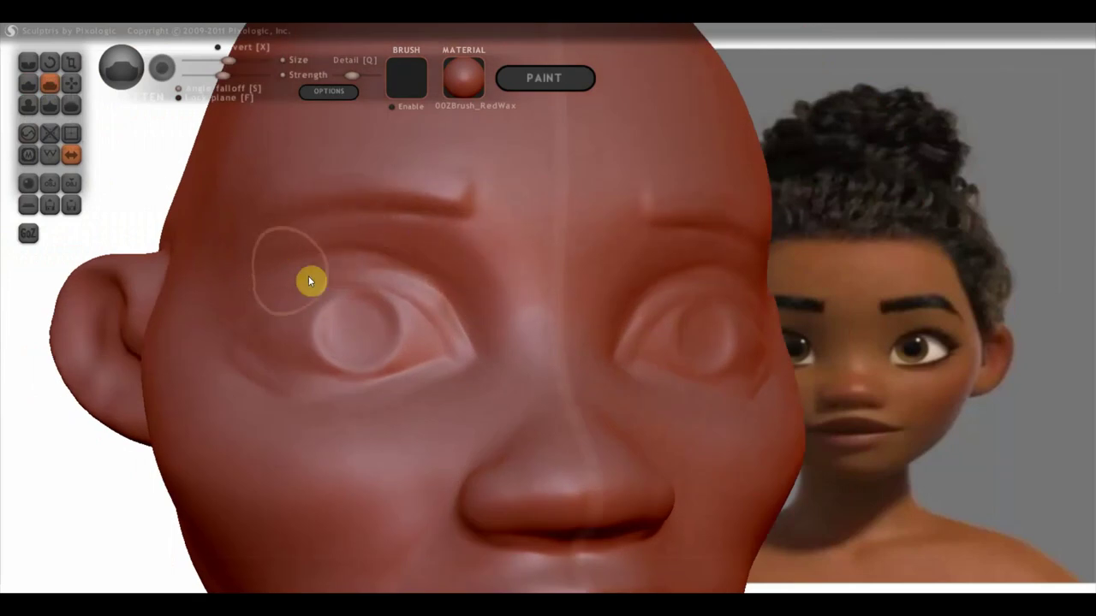
right_click_drag(367, 285, 419, 260)
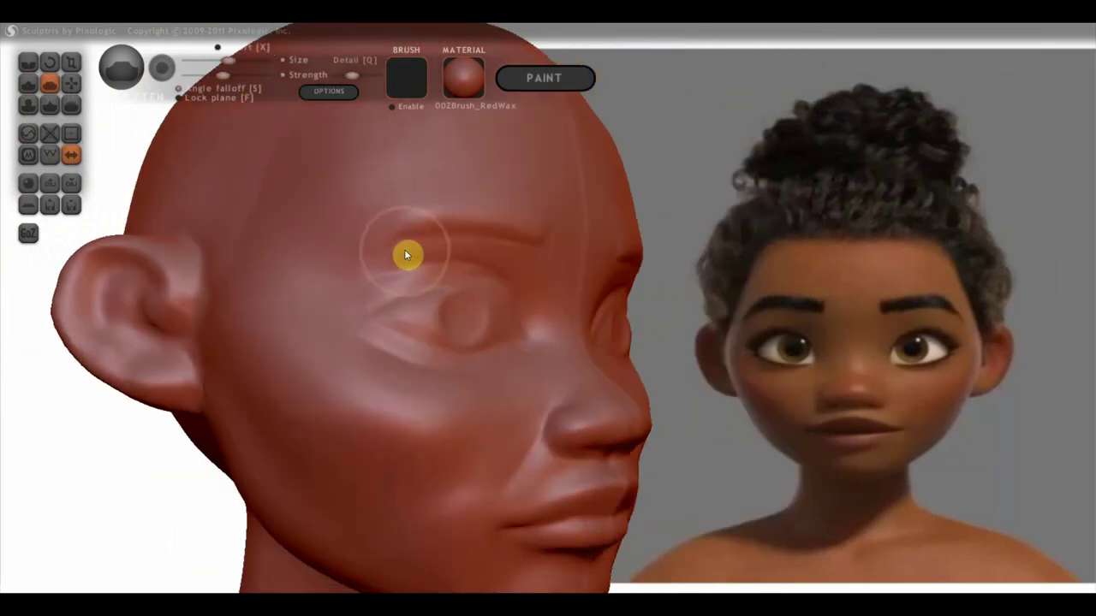
scroll(404, 249, "up", 2)
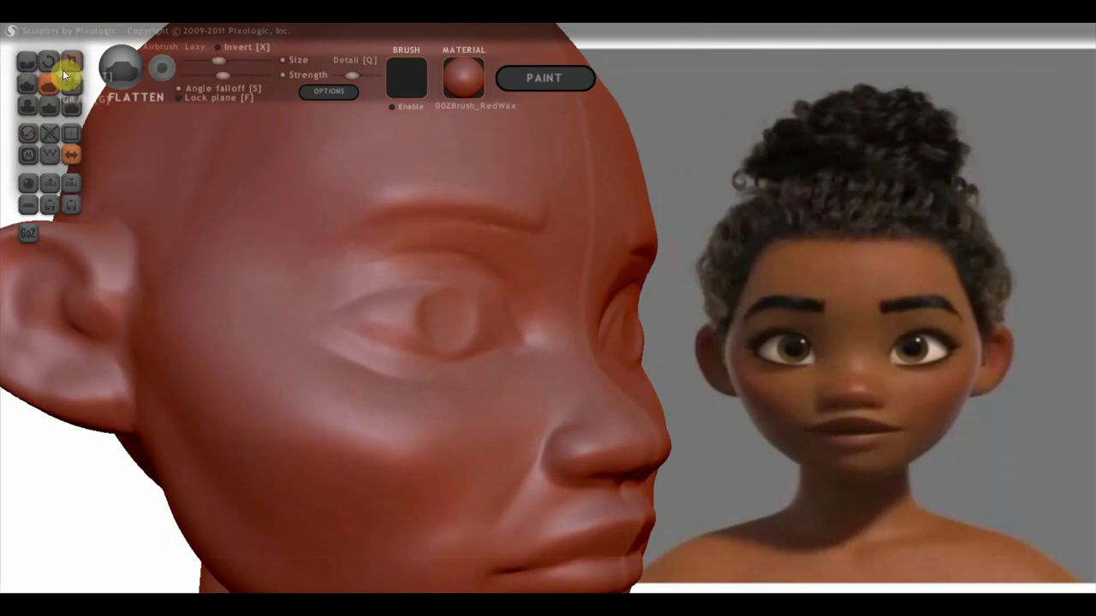
left_click(28, 82)
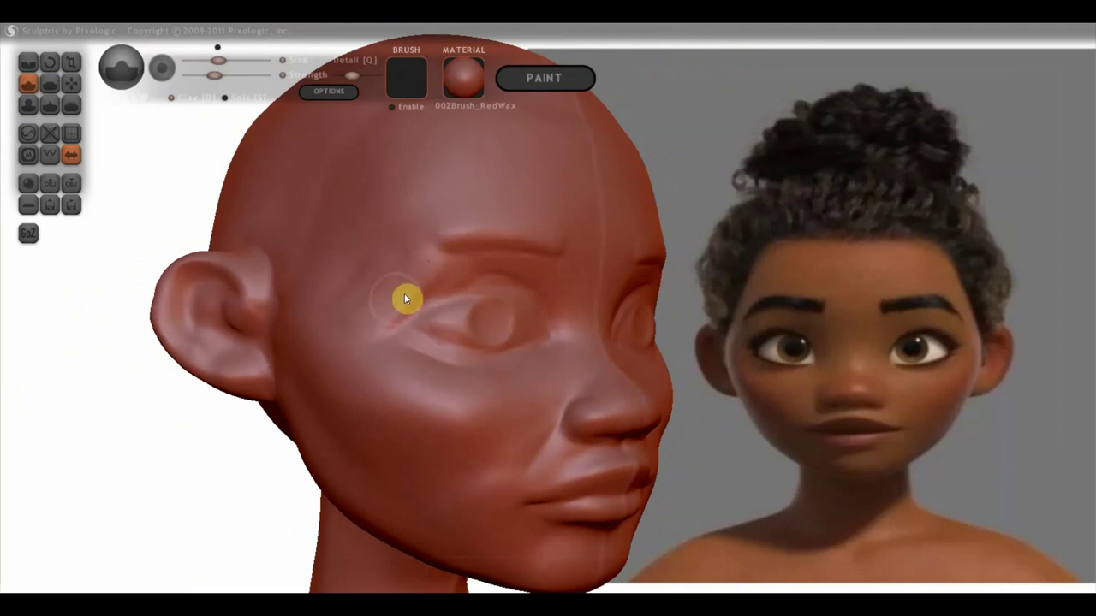
left_click_drag(403, 274, 315, 317)
right_click_drag(356, 274, 240, 274)
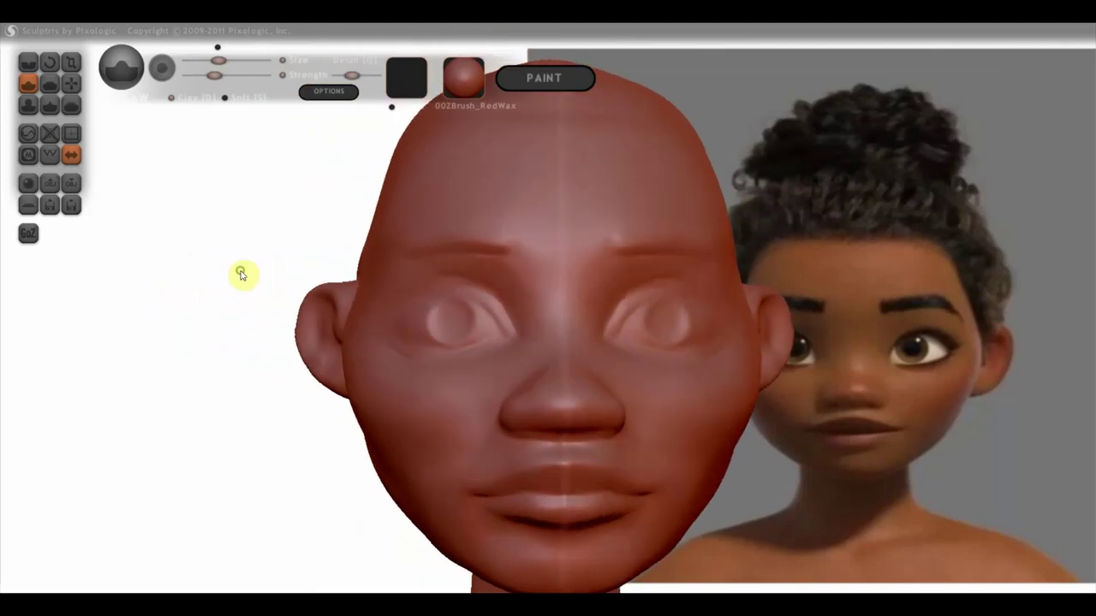
scroll(334, 274, "down", 2)
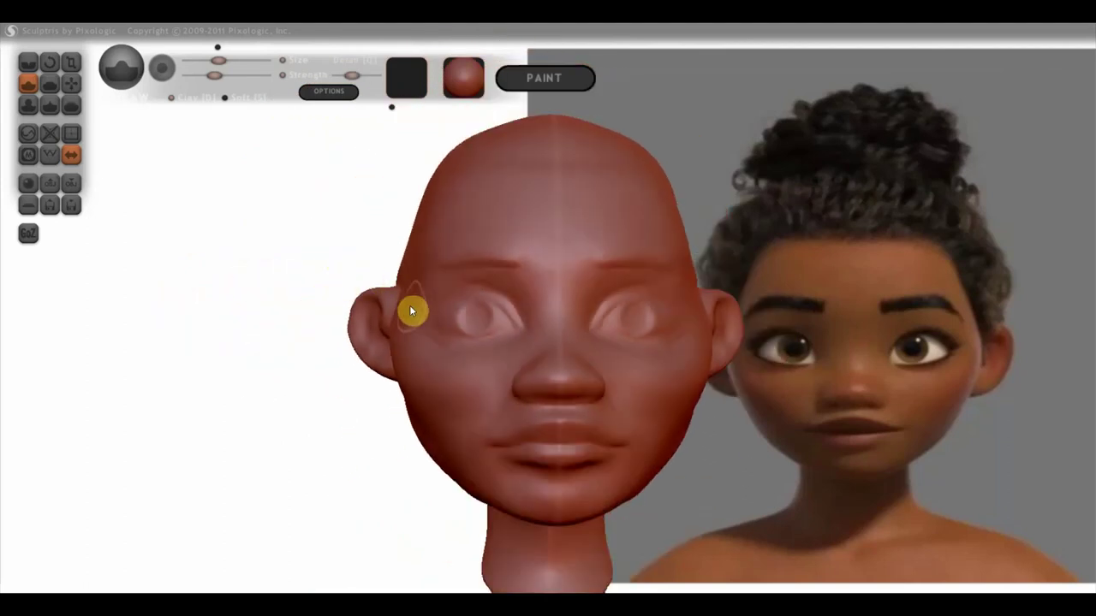
right_click_drag(455, 327, 377, 315)
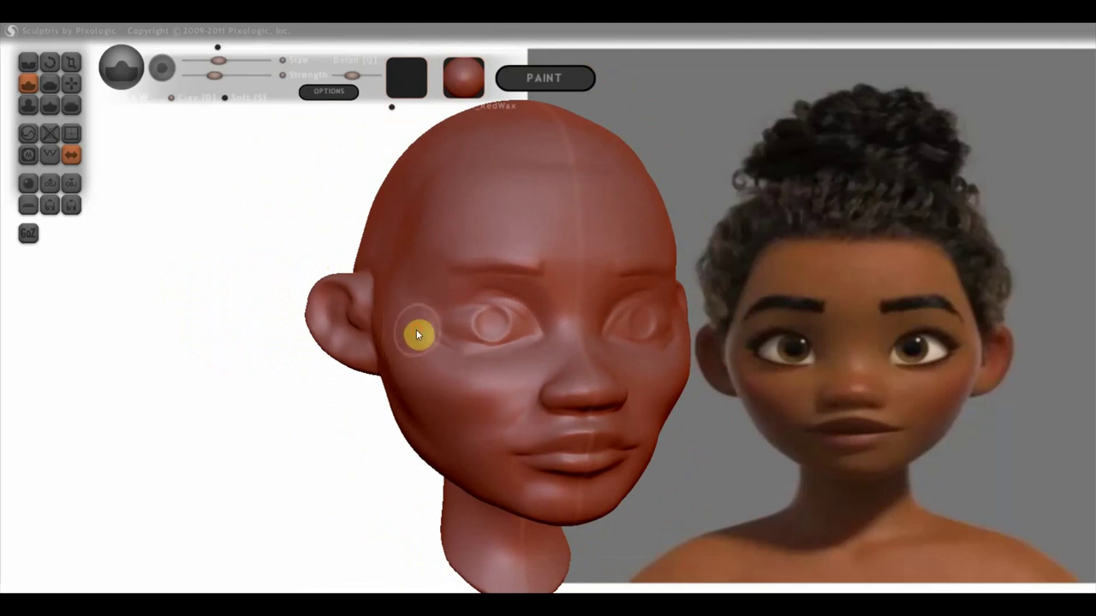
right_click_drag(431, 354, 428, 364)
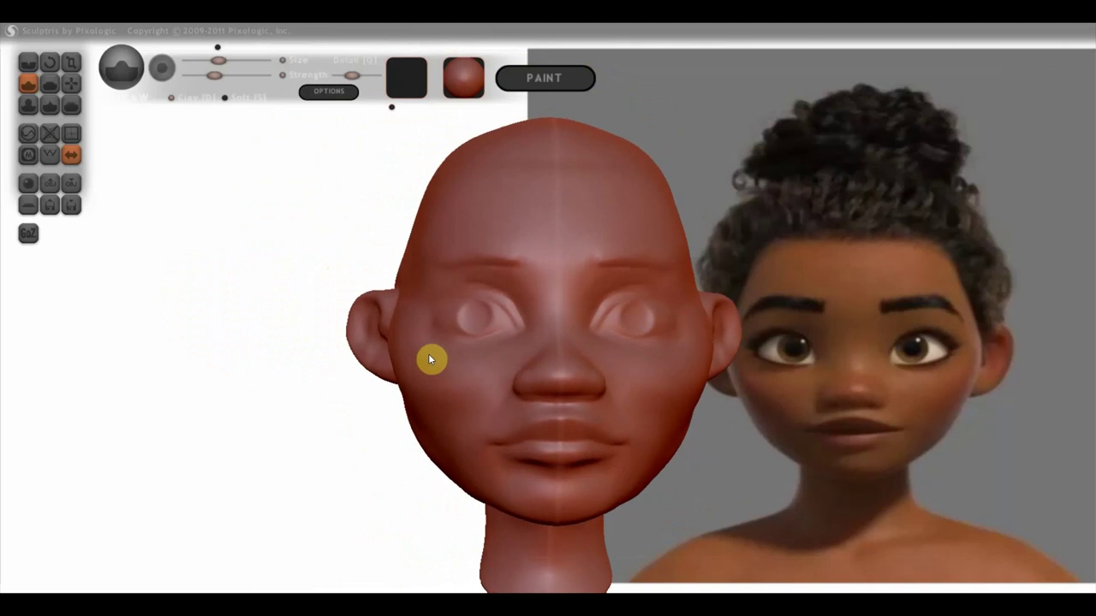
right_click_drag(496, 370, 406, 355, "alt")
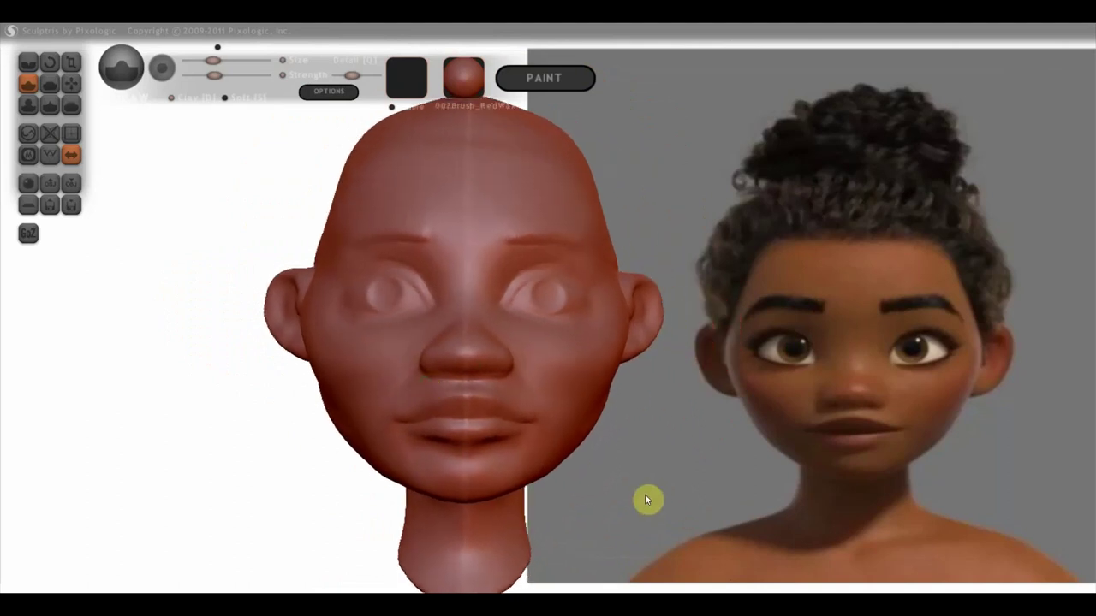
scroll(644, 493, "down", 2)
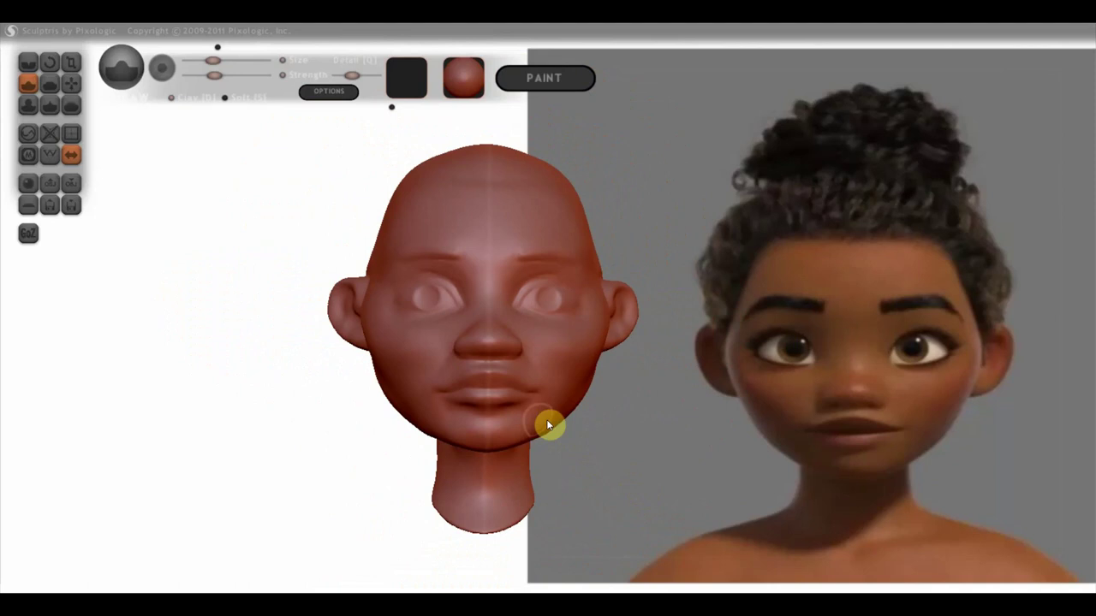
right_click_drag(549, 425, 740, 443)
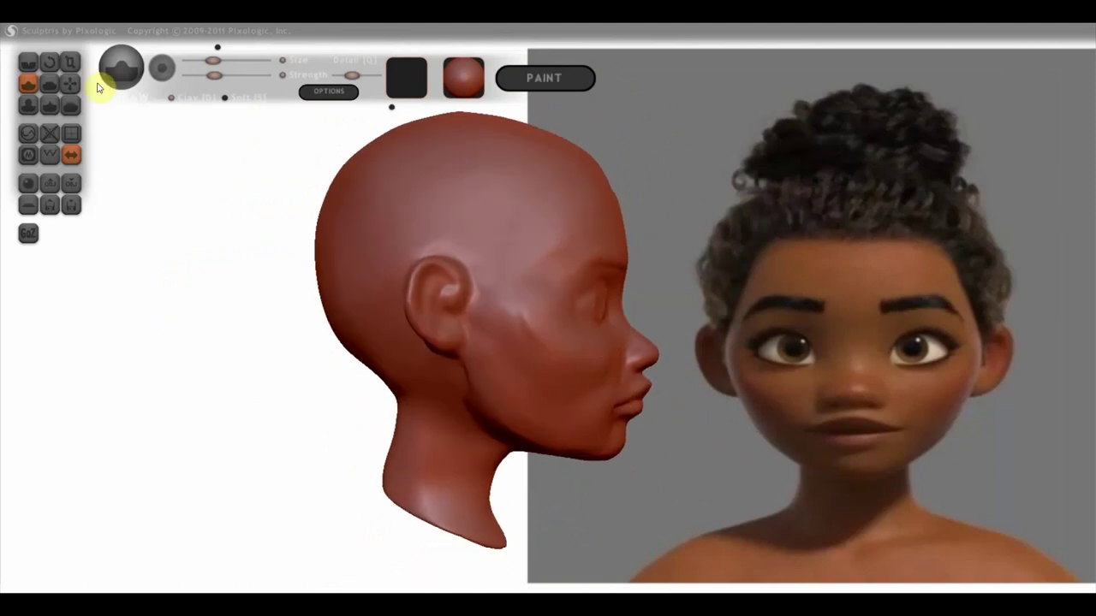
Turn the face to the front and crease the left eye's upper eyelid and brow
left_click(71, 83)
scroll(221, 156, "up", 3)
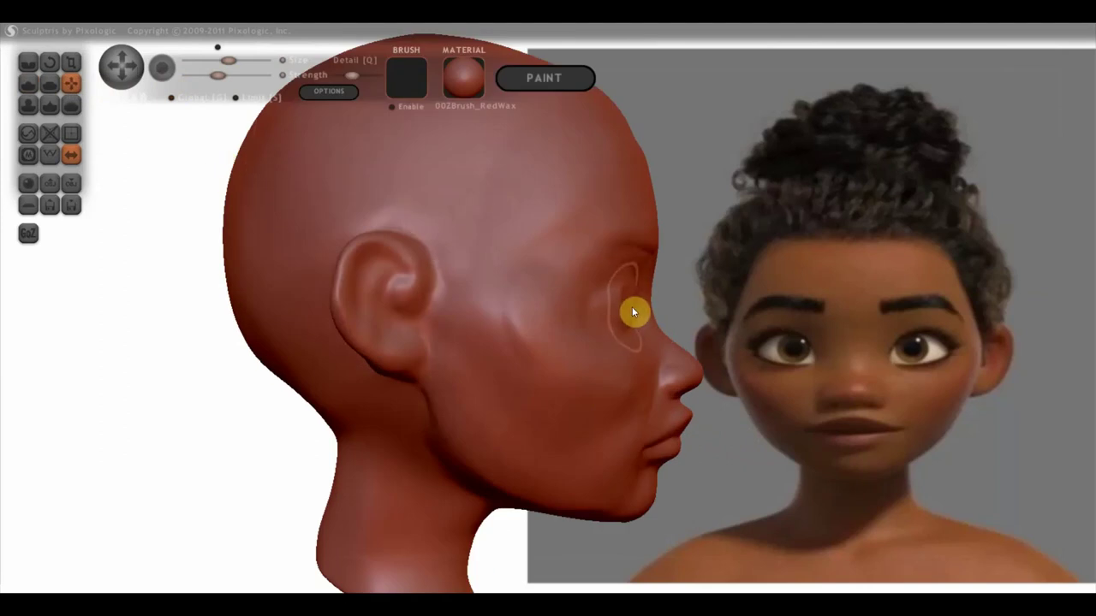
key("ctrl+z")
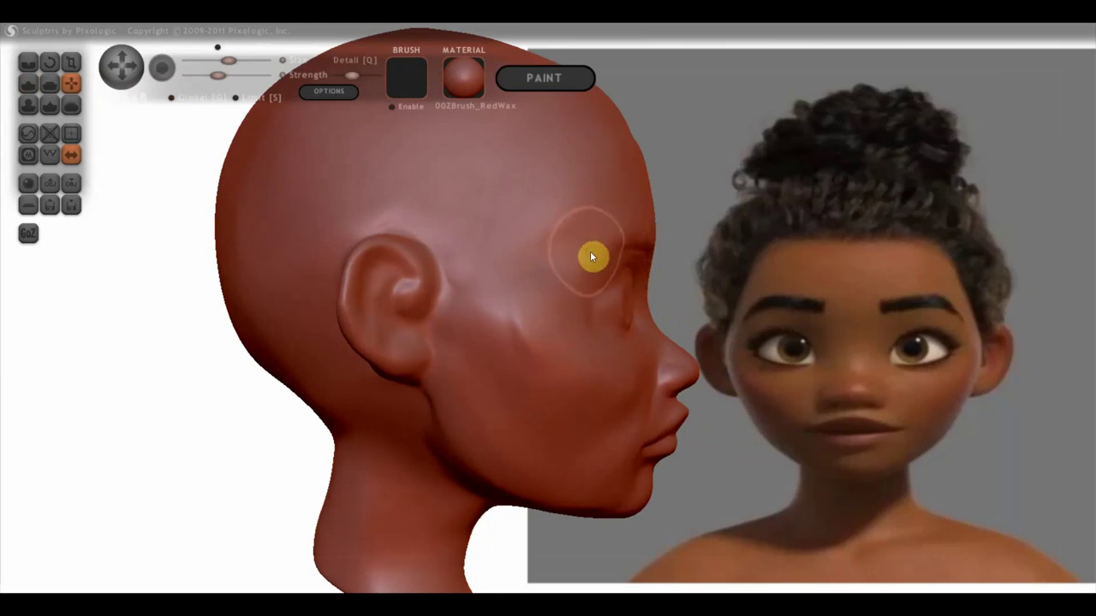
right_click_drag(623, 323, 402, 314)
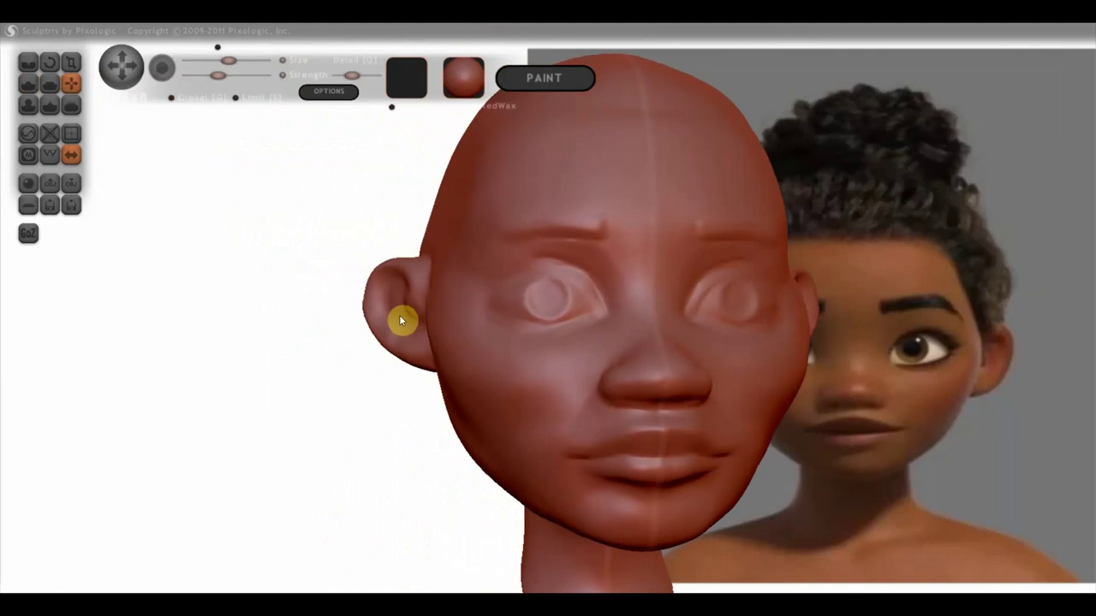
left_click(29, 64)
left_click_drag(257, 154, 394, 225)
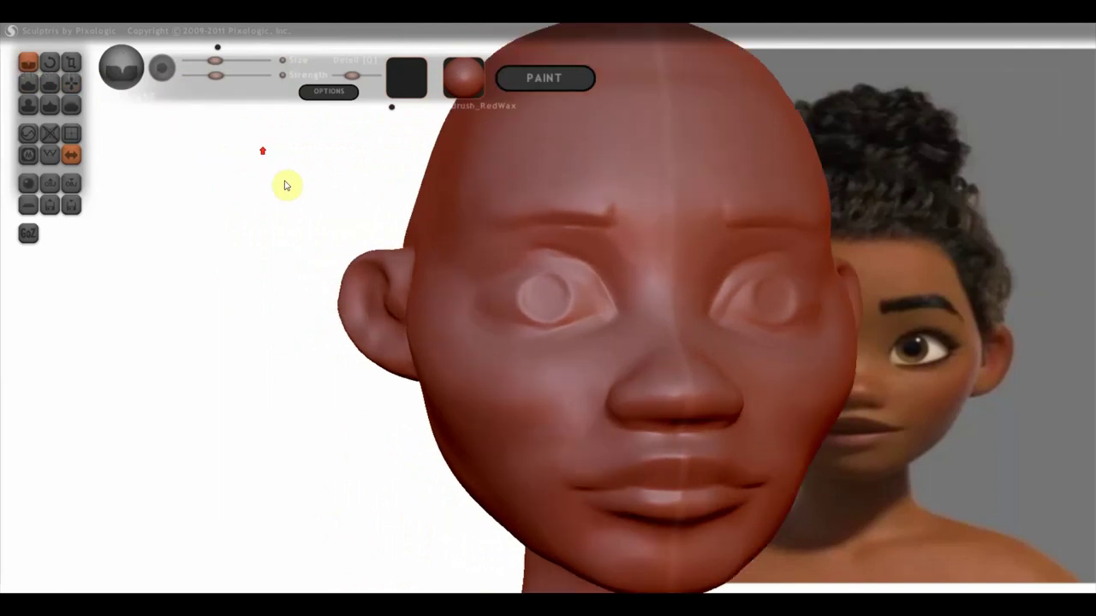
left_click_drag(506, 262, 526, 248)
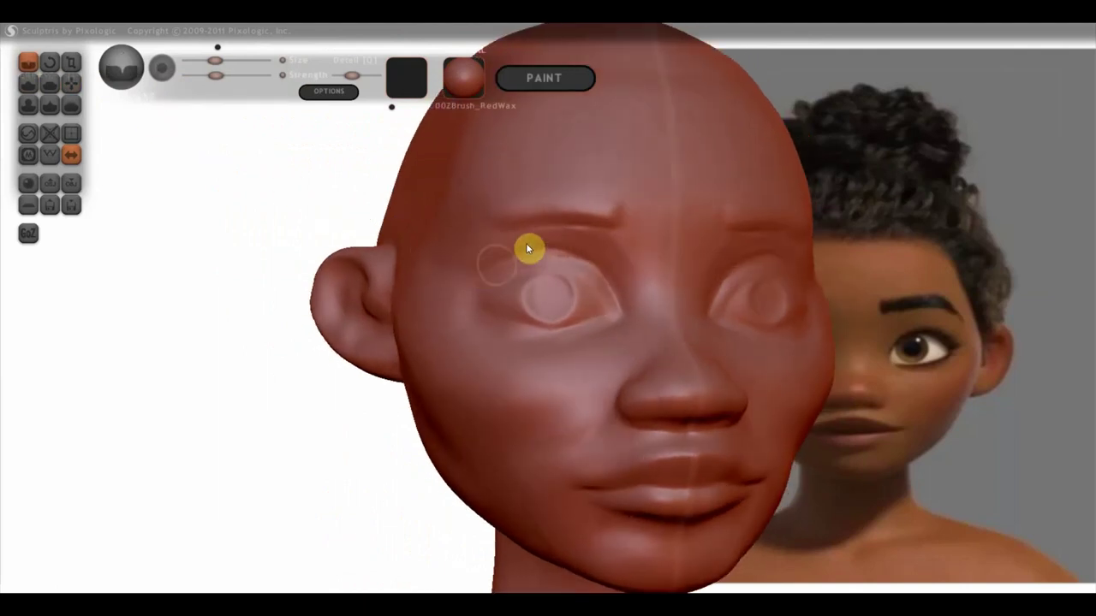
mouse_move(460, 297)
left_mouse_down()
mouse_move(538, 247)
mouse_move(491, 289)
mouse_move(596, 231)
mouse_move(483, 238)
mouse_move(467, 259)
left_mouse_up()
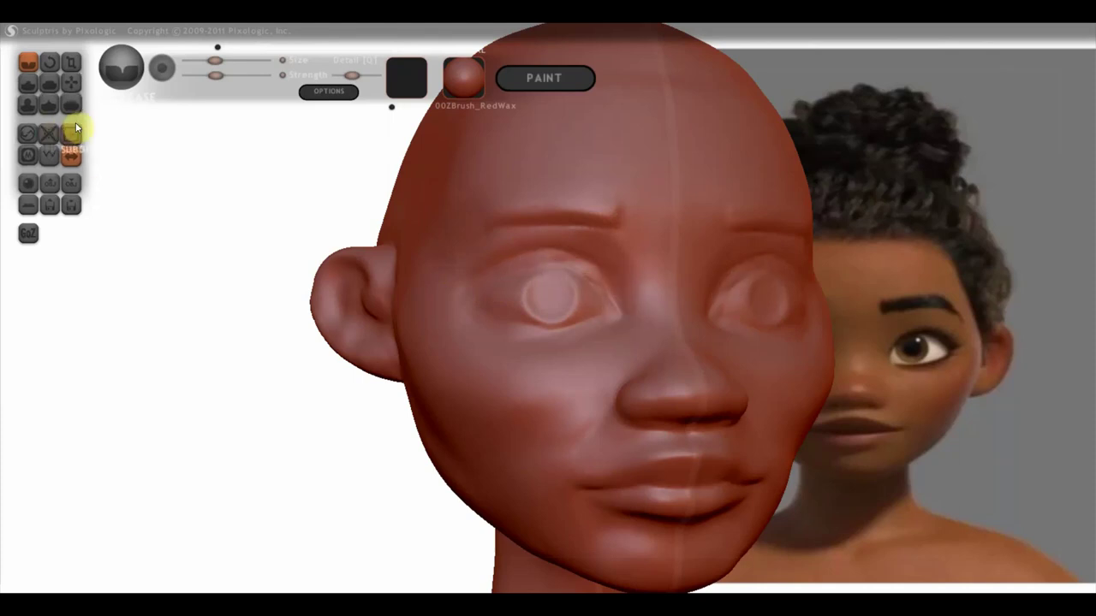
Raise the left upper eyelid from inner to outer corner and build up the lower lid
left_click(30, 83)
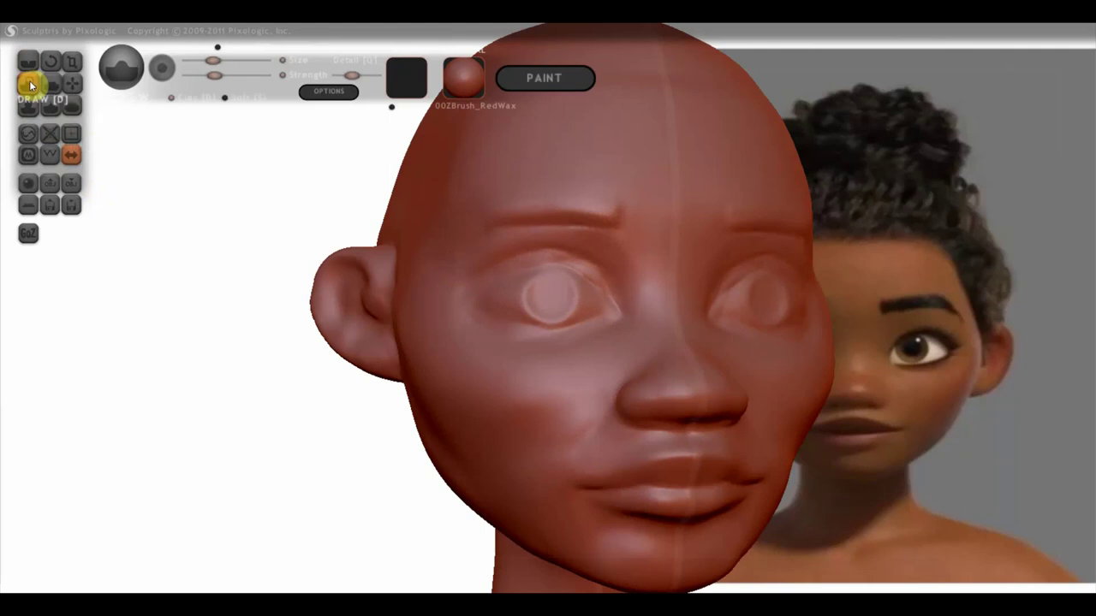
scroll(530, 258, "up", 2)
scroll(628, 293, "up", 1)
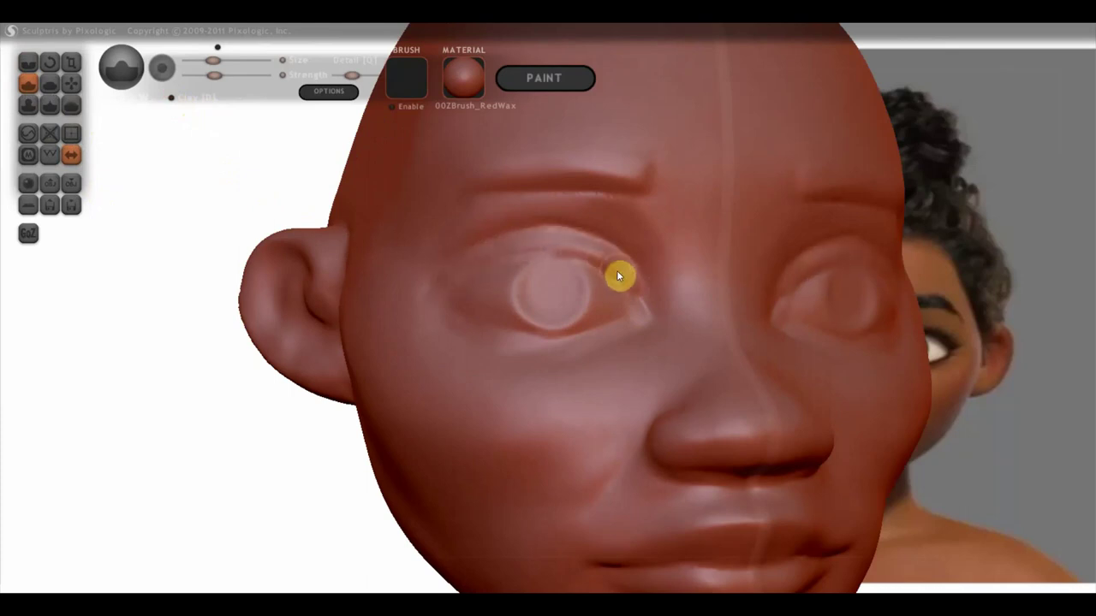
mouse_move(631, 292)
left_mouse_down()
mouse_move(550, 250)
mouse_move(457, 272)
left_mouse_up()
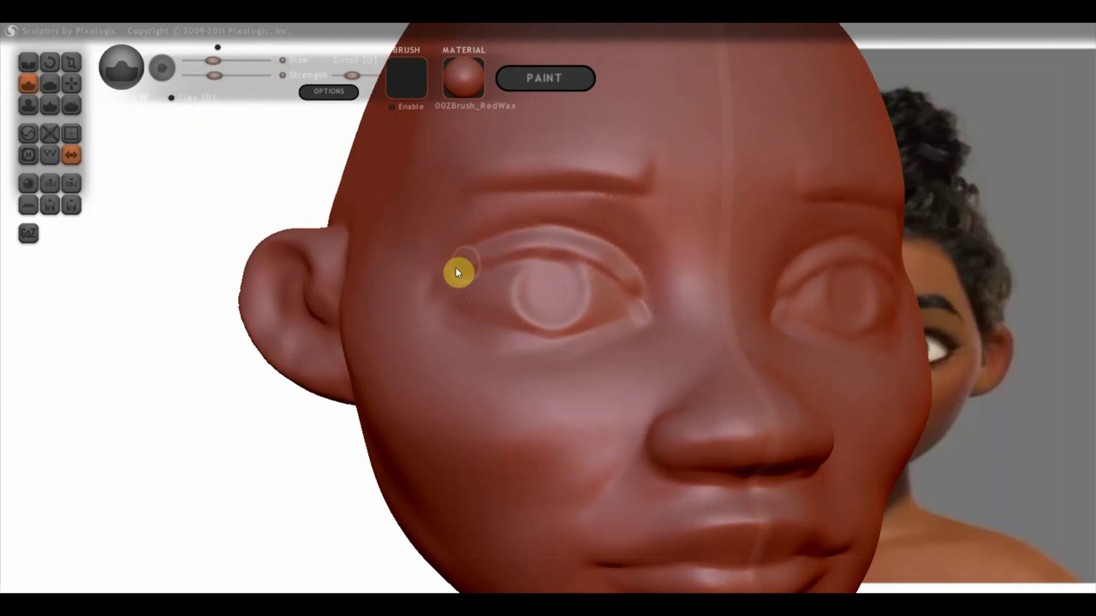
mouse_move(553, 247)
left_mouse_down()
mouse_move(508, 251)
mouse_move(443, 289)
left_mouse_up()
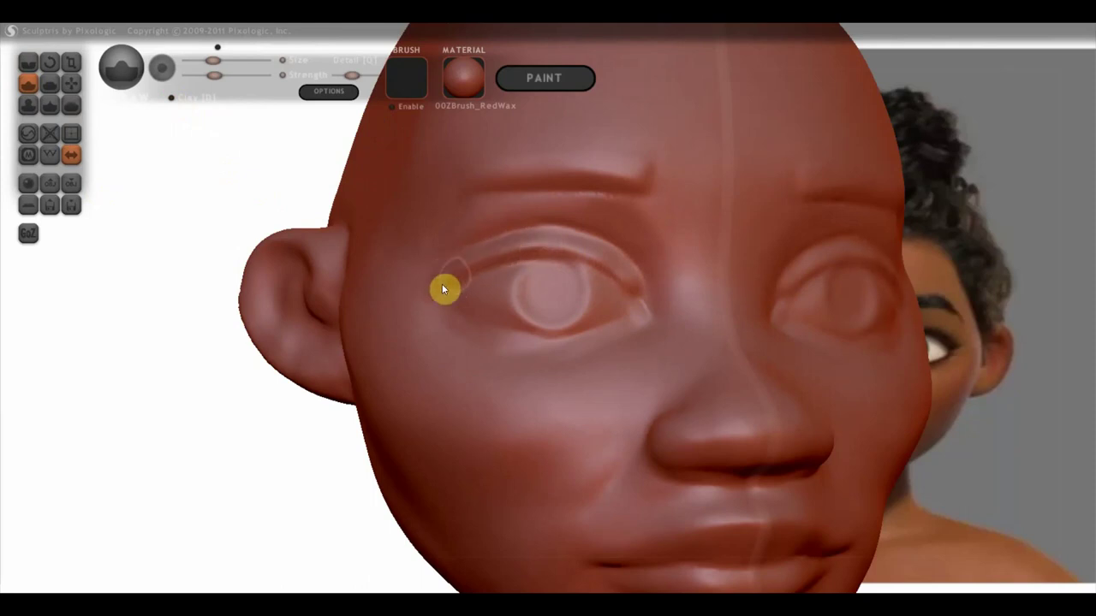
left_click_drag(600, 282, 647, 301)
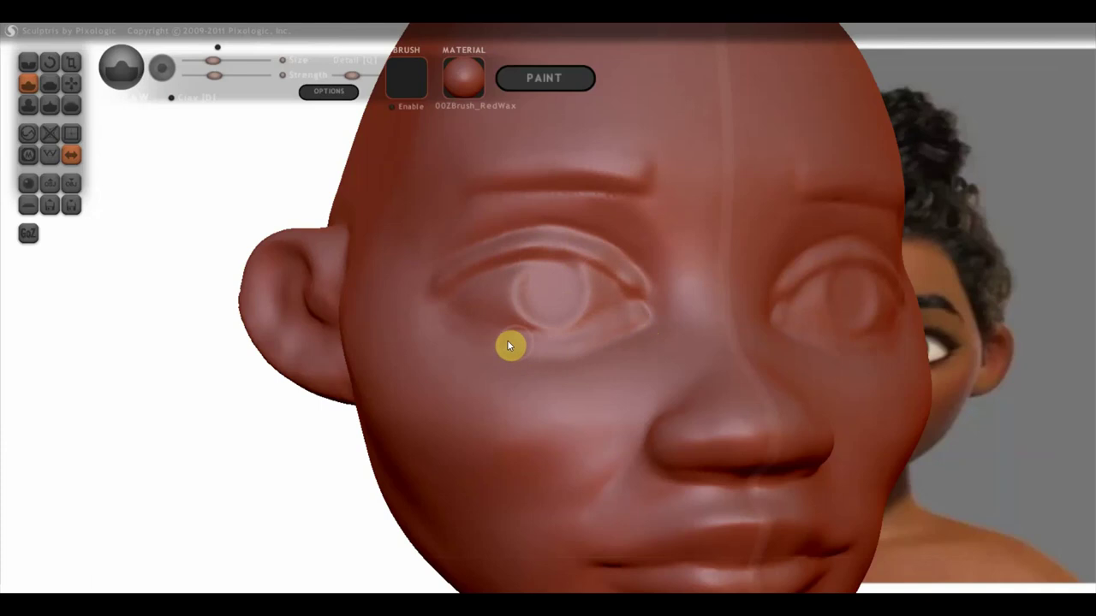
left_click_drag(477, 335, 602, 336)
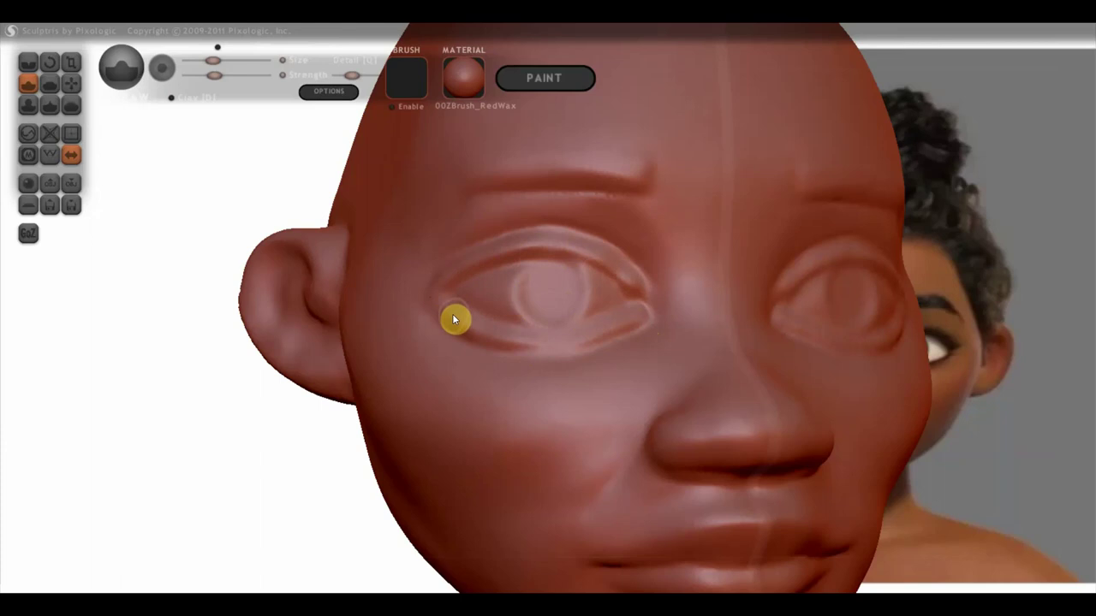
scroll(455, 318, "down", 3)
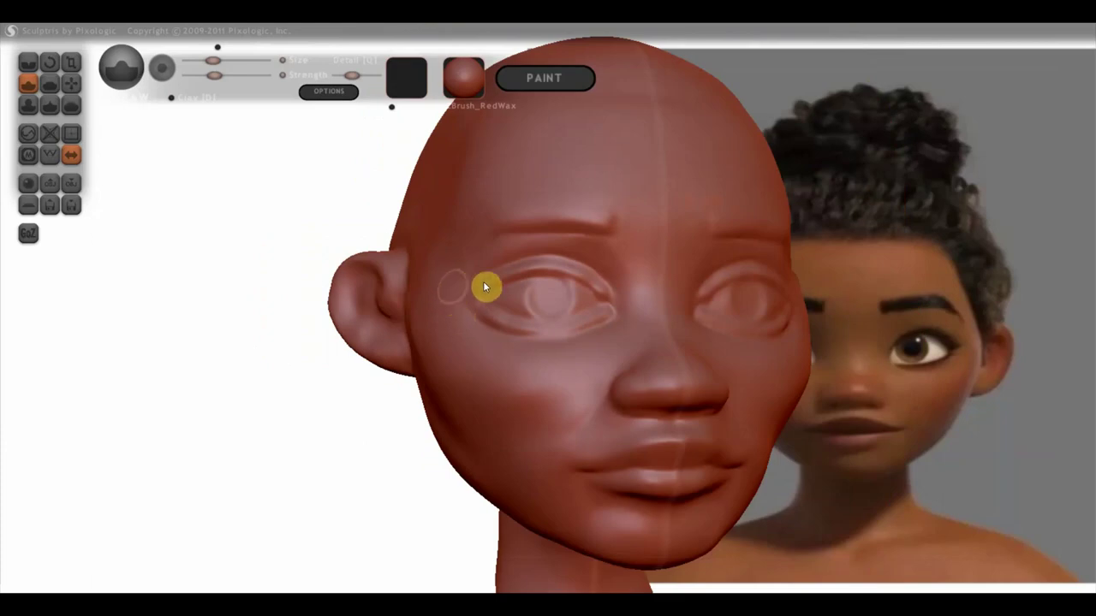
Sharpen the left eye's upper and lower lid ridges with Crease, then check from the side
left_click(28, 64)
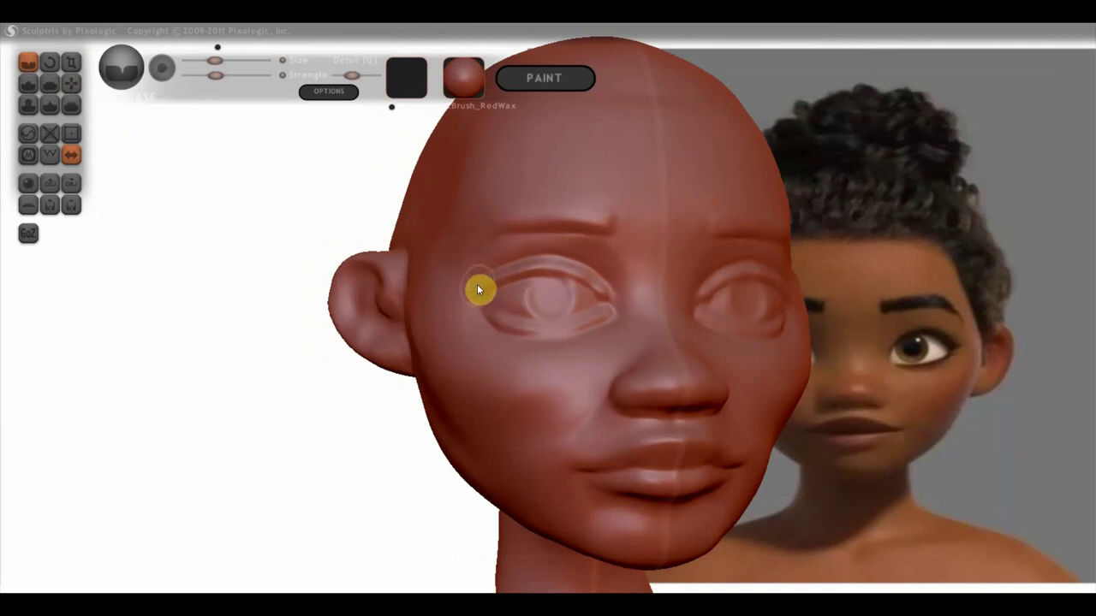
left_click_drag(521, 270, 616, 305)
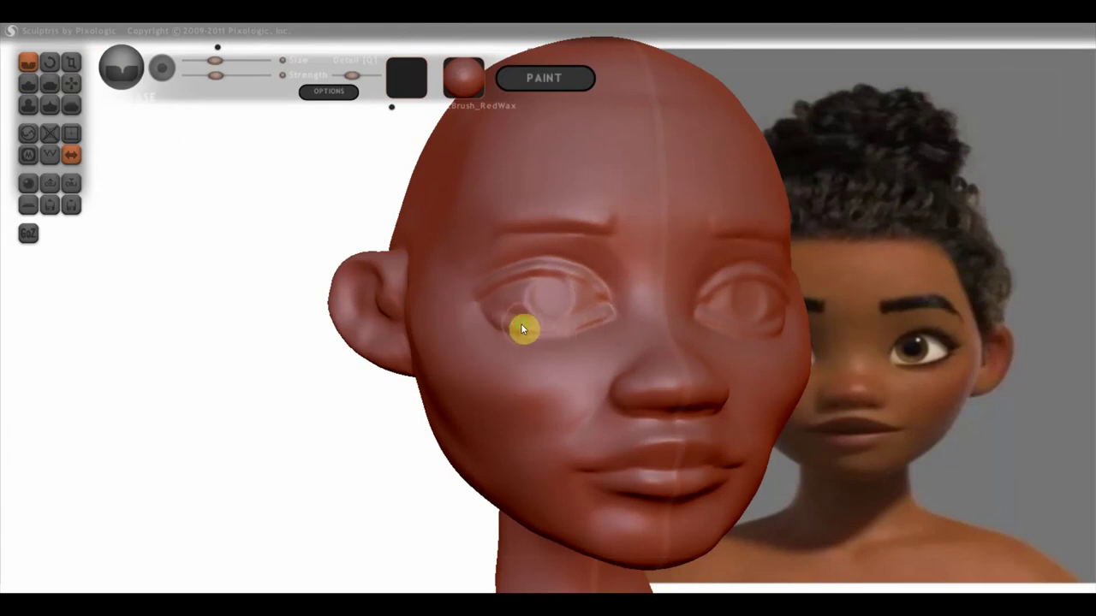
right_click_drag(520, 323, 475, 329)
scroll(476, 328, "up", 3)
scroll(543, 334, "up", 3)
right_click_drag(585, 355, 626, 354)
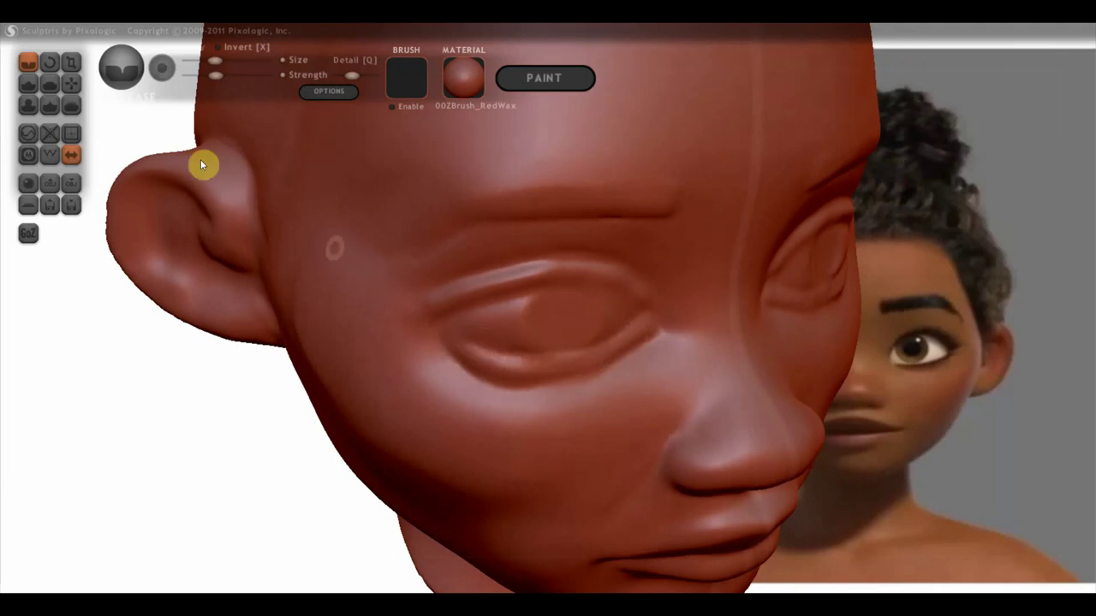
With Grab, turn the head into side profile and nudge the nose tip into shape
left_click(69, 82)
scroll(465, 328, "up", 2)
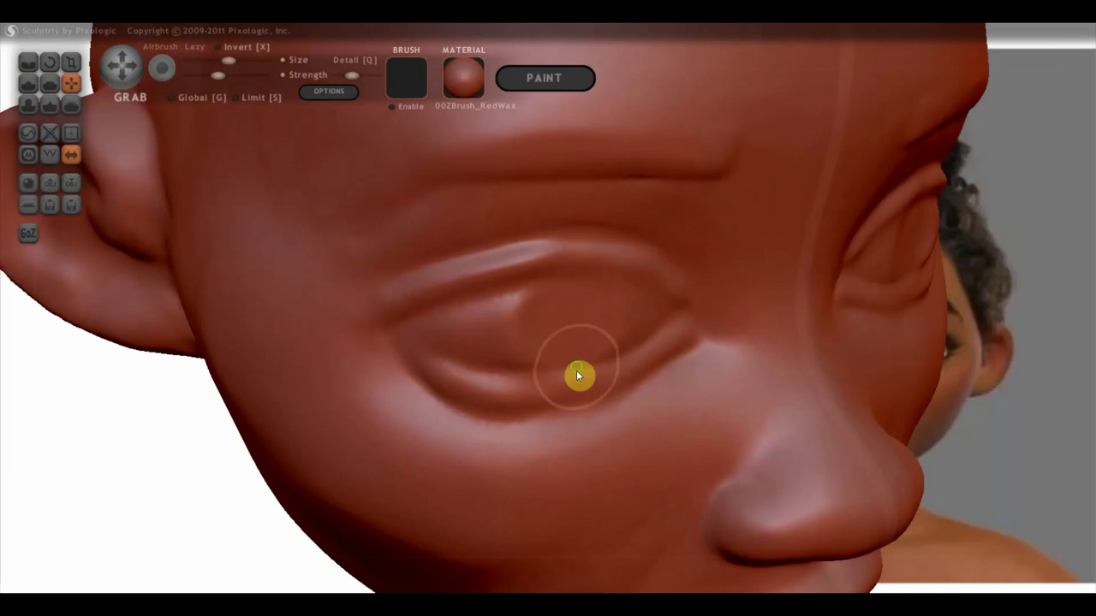
right_click_drag(576, 370, 571, 394)
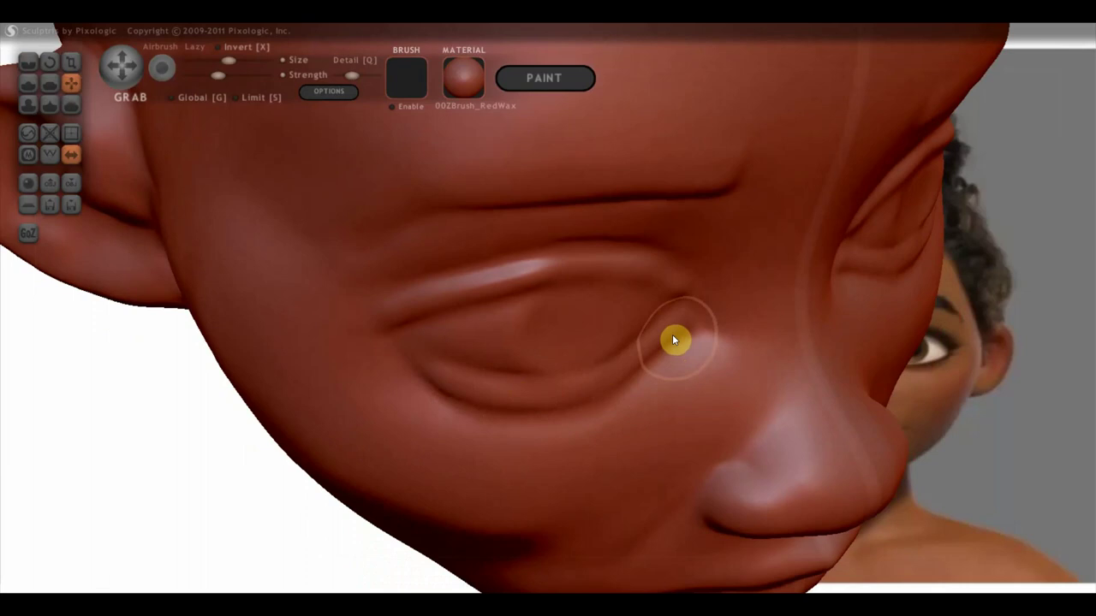
mouse_move(700, 303)
right_mouse_down()
mouse_move(814, 262)
mouse_move(645, 308)
right_mouse_up()
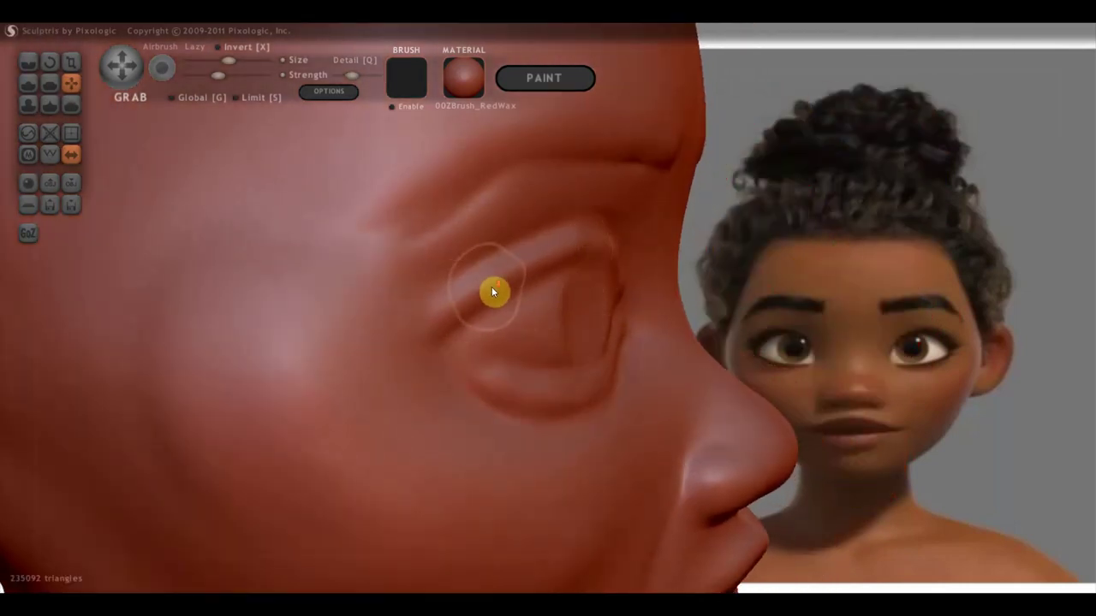
right_click_drag(465, 300, 524, 293)
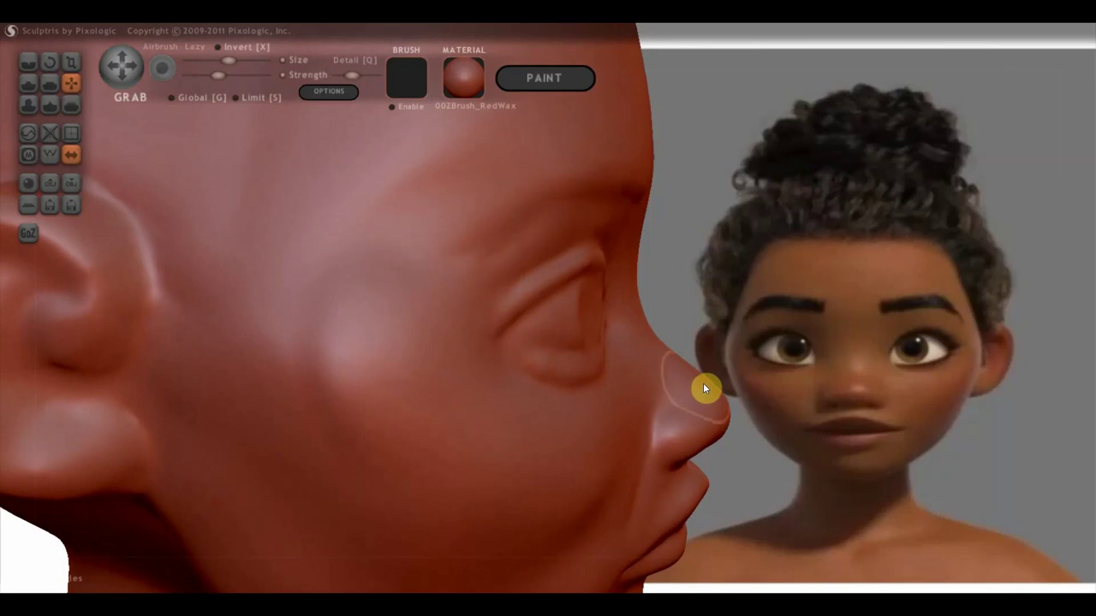
left_click_drag(707, 377, 698, 384)
scroll(696, 380, "down", 5)
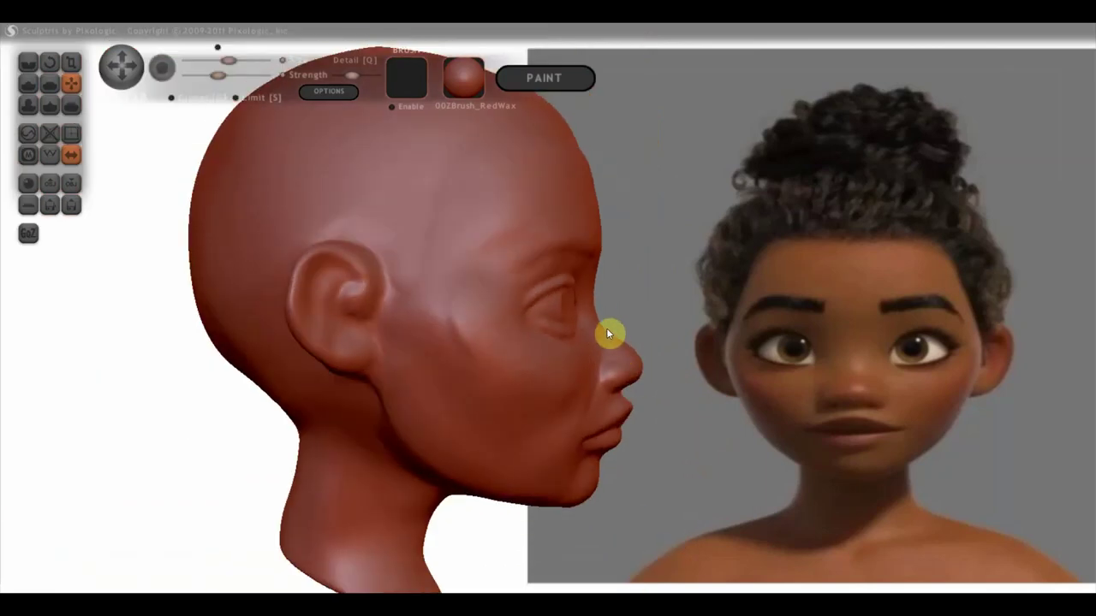
Pull out the underside of the jaw and chin in profile, then turn the head front
scroll(606, 332, "up", 3)
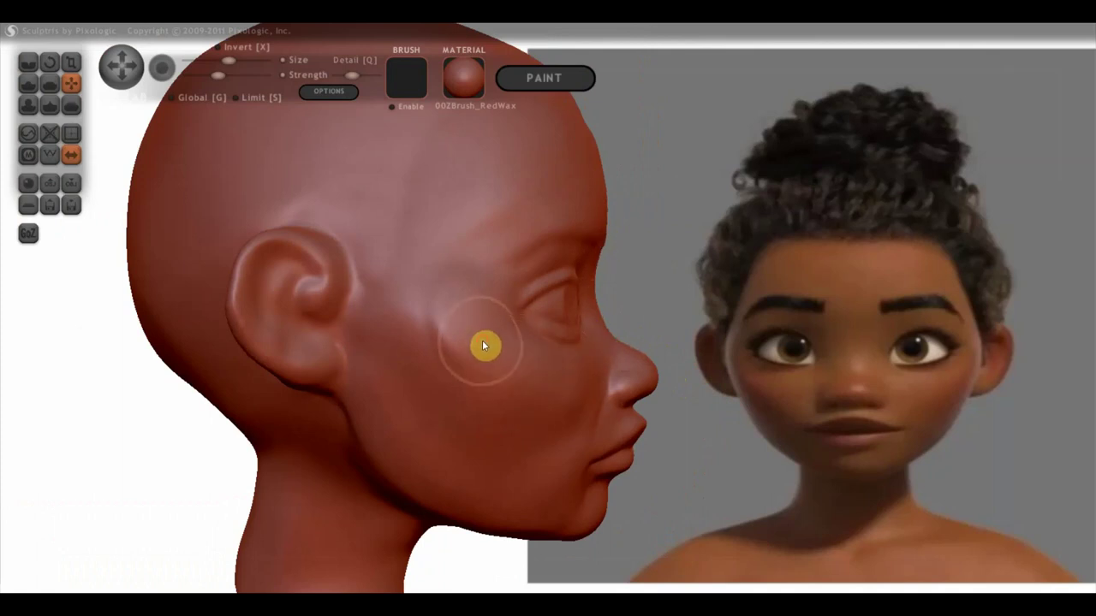
scroll(501, 384, "down", 2)
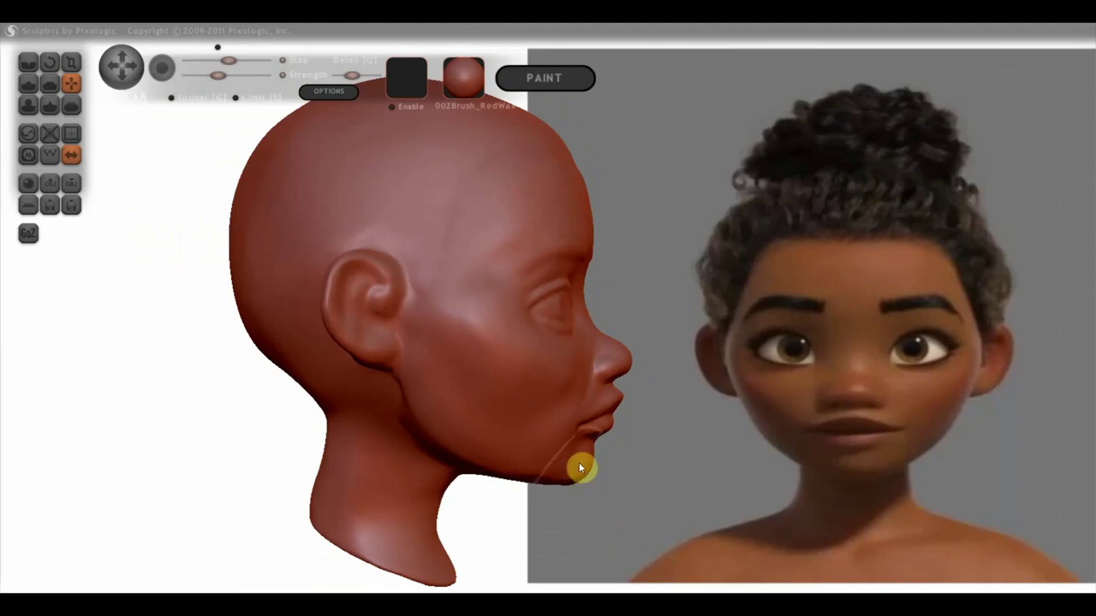
left_click_drag(579, 462, 525, 423)
right_click_drag(482, 426, 183, 396)
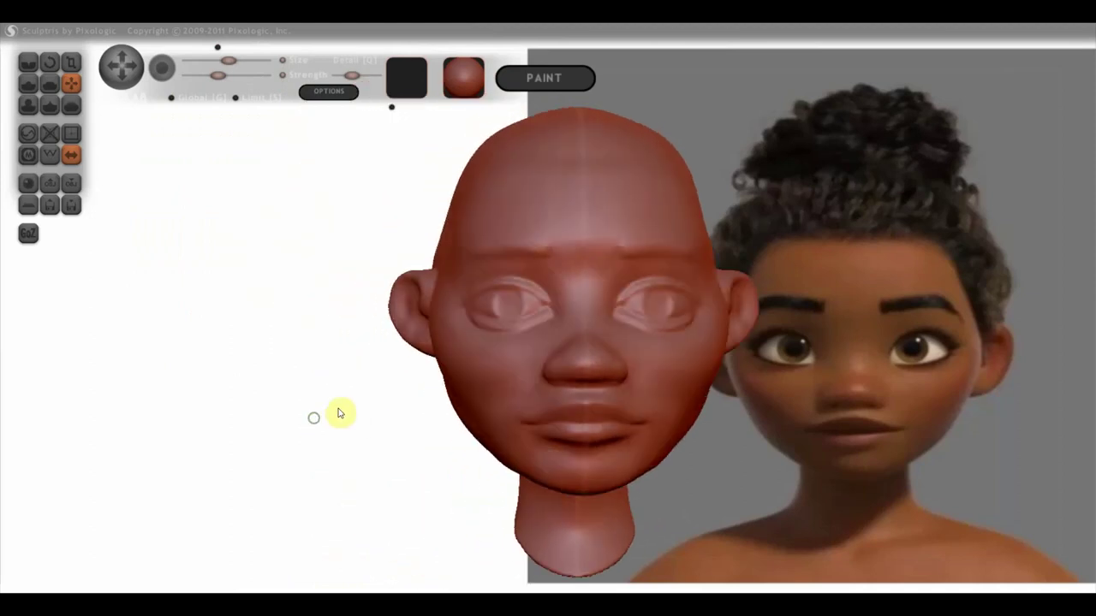
mouse_move(657, 450)
right_mouse_down()
mouse_move(662, 428)
mouse_move(687, 437)
mouse_move(660, 435)
right_mouse_up()
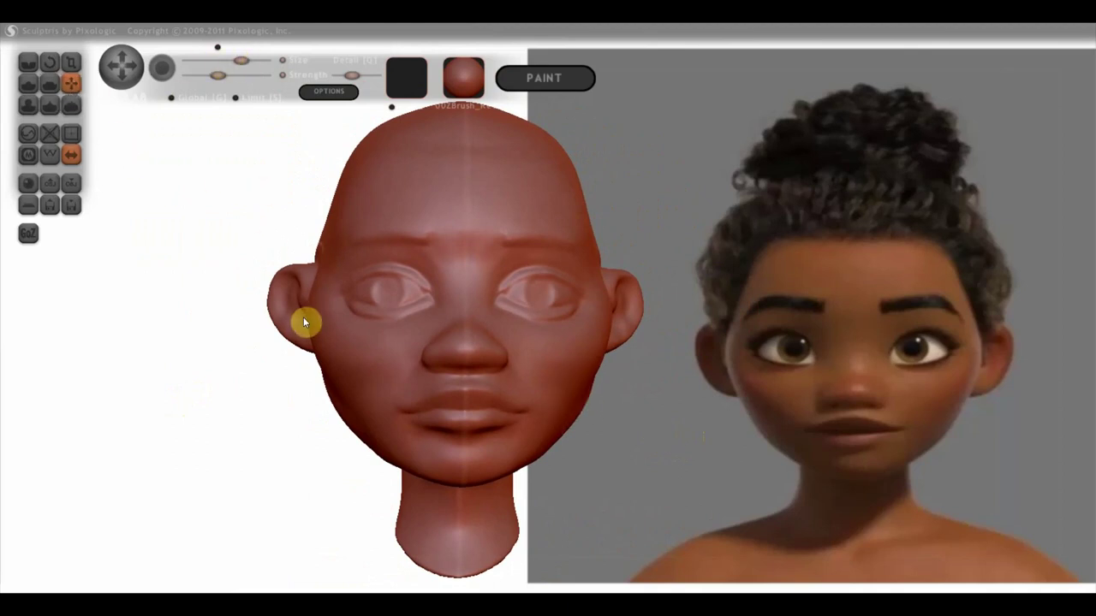
Undo a stray stroke and pull the left ear outward and larger
mouse_move(300, 320)
left_mouse_down()
mouse_move(325, 357)
mouse_move(312, 355)
mouse_move(317, 276)
mouse_move(311, 291)
left_mouse_up()
key("ctrl+z")
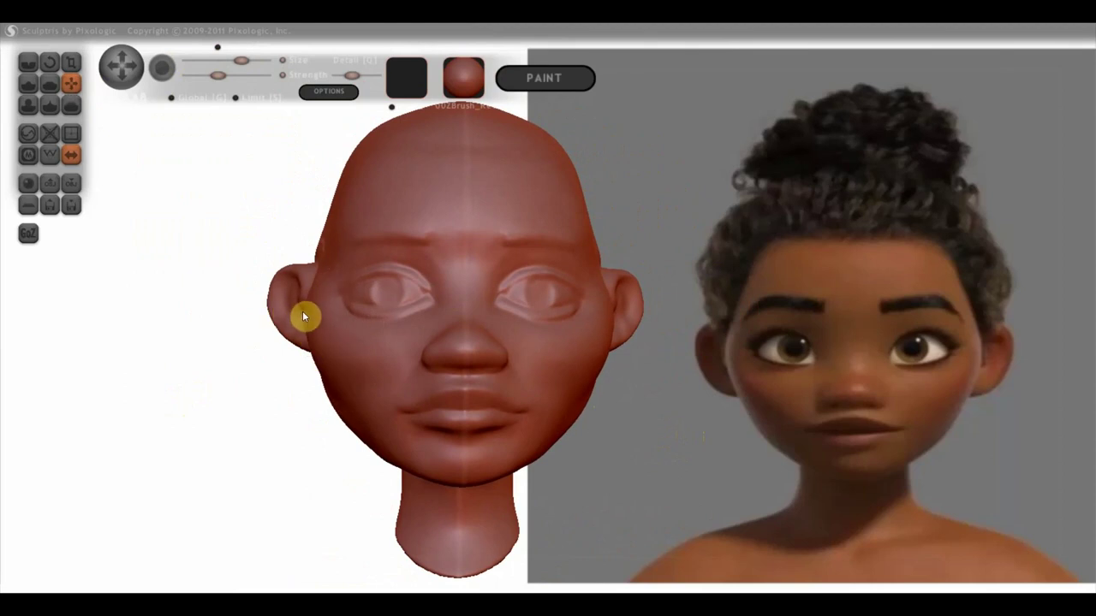
right_click_drag(323, 318, 290, 311)
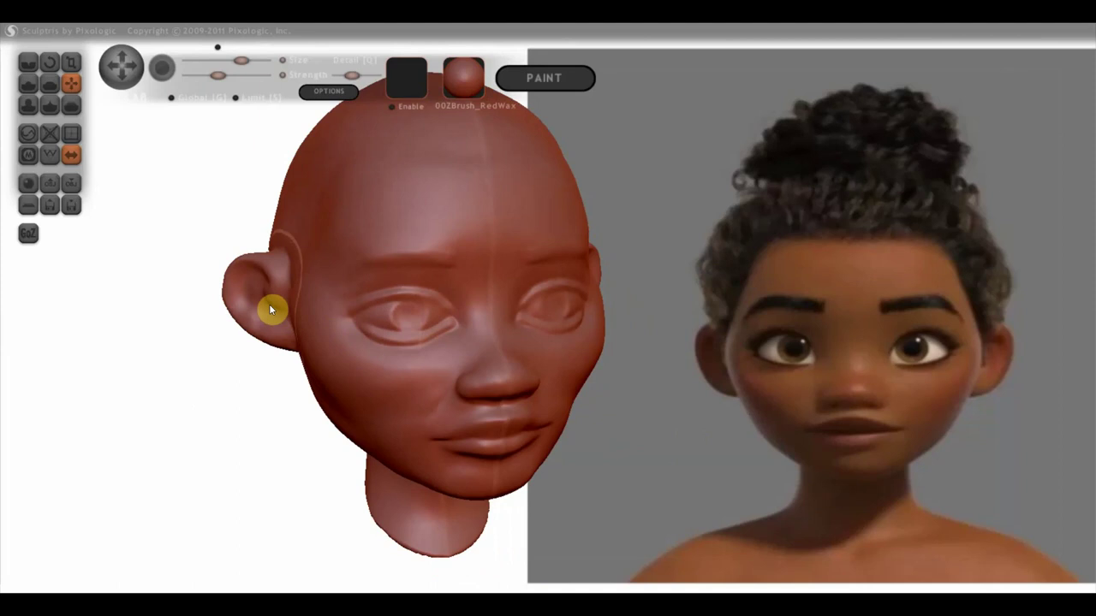
left_click_drag(275, 306, 248, 312)
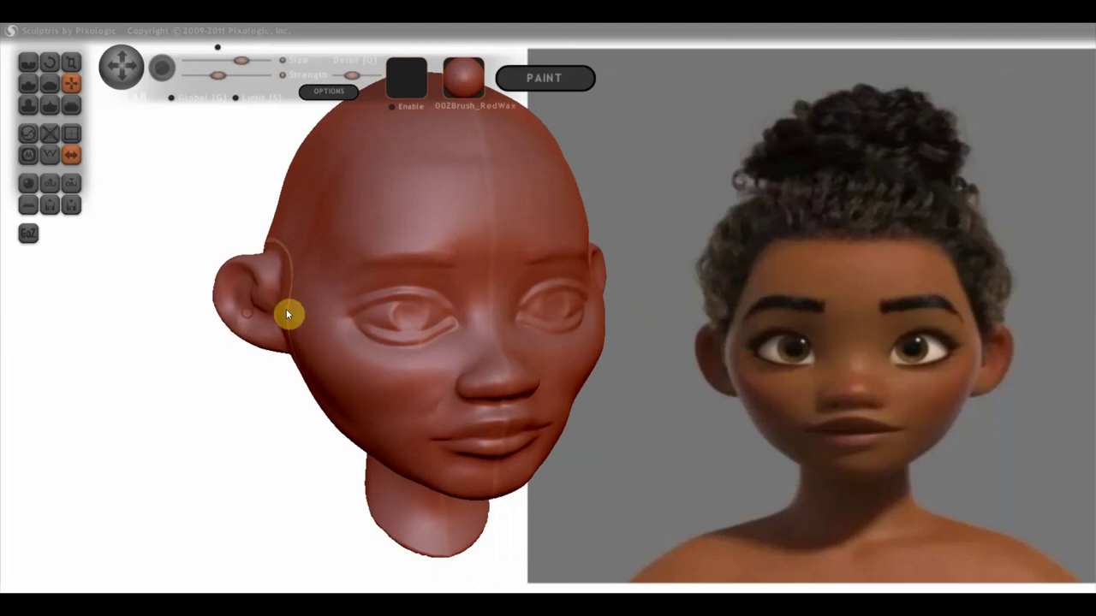
right_click_drag(287, 315, 234, 283)
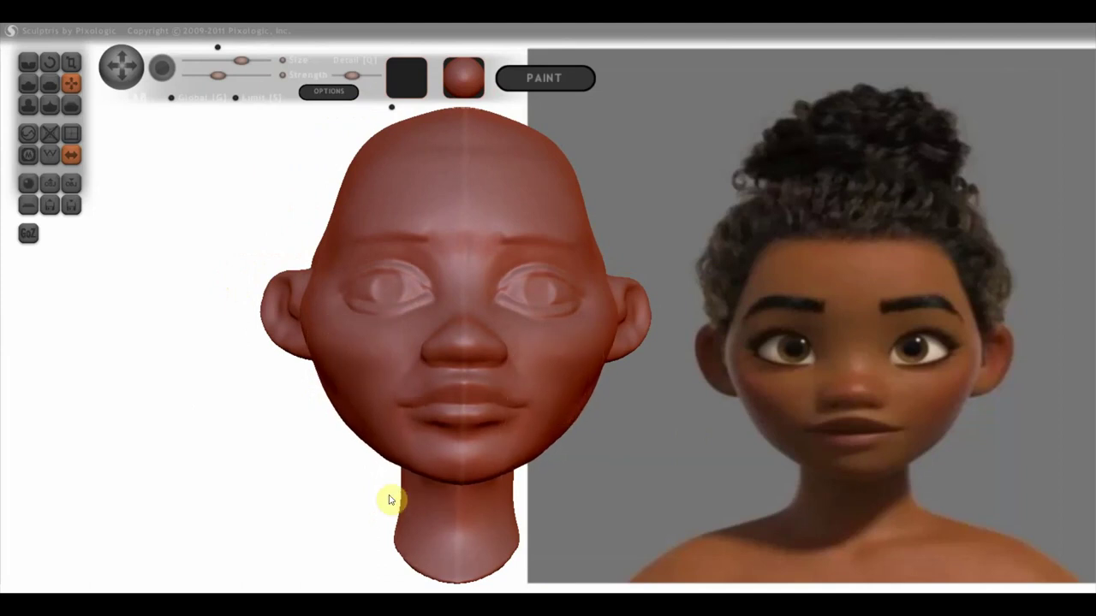
Reshape the left side of the forehead and temple
mouse_move(394, 137)
left_mouse_down()
mouse_move(337, 204)
mouse_move(317, 274)
left_mouse_up()
right_click_drag(316, 270, 416, 277)
scroll(326, 278, "up", 3)
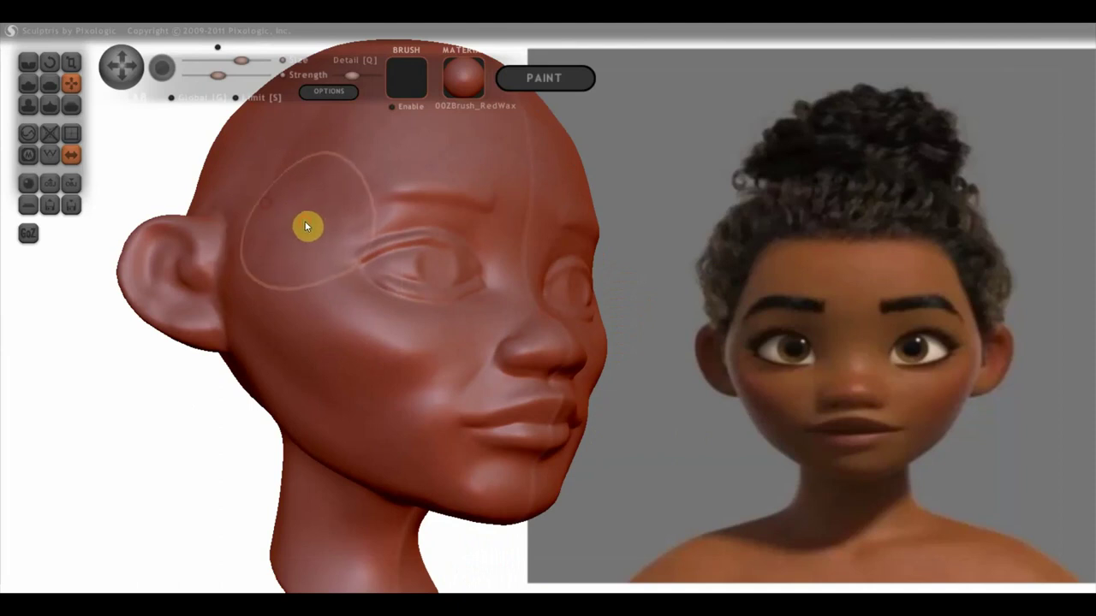
right_click_drag(303, 225, 213, 225)
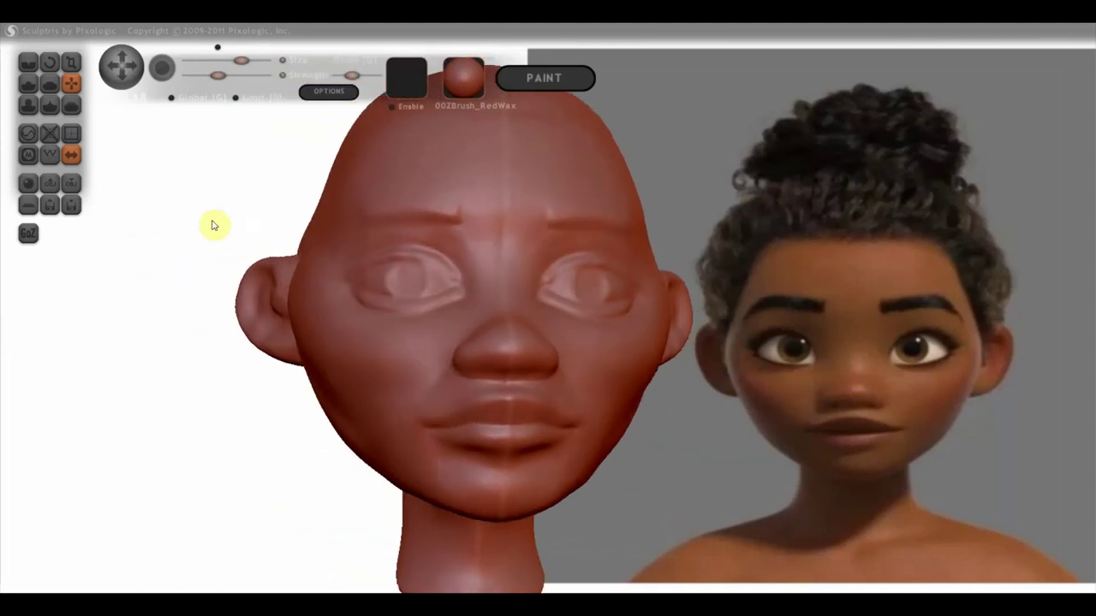
scroll(281, 237, "down", 1)
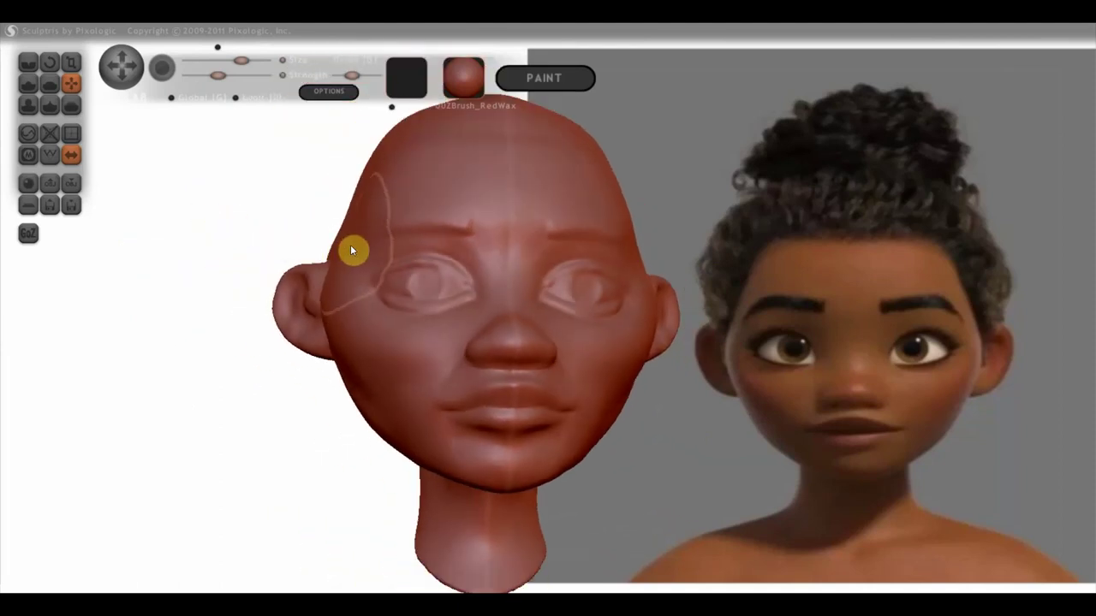
scroll(467, 286, "down", 2)
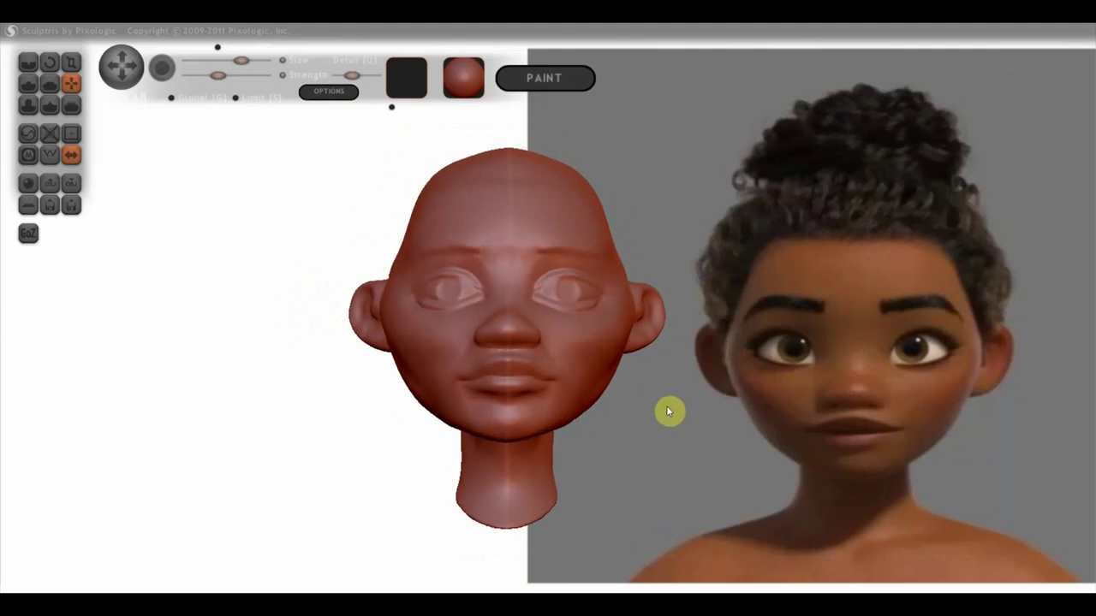
Taper the jaw and cheeks into a narrower V-shaped chin
left_click_drag(664, 404, 610, 414, "alt")
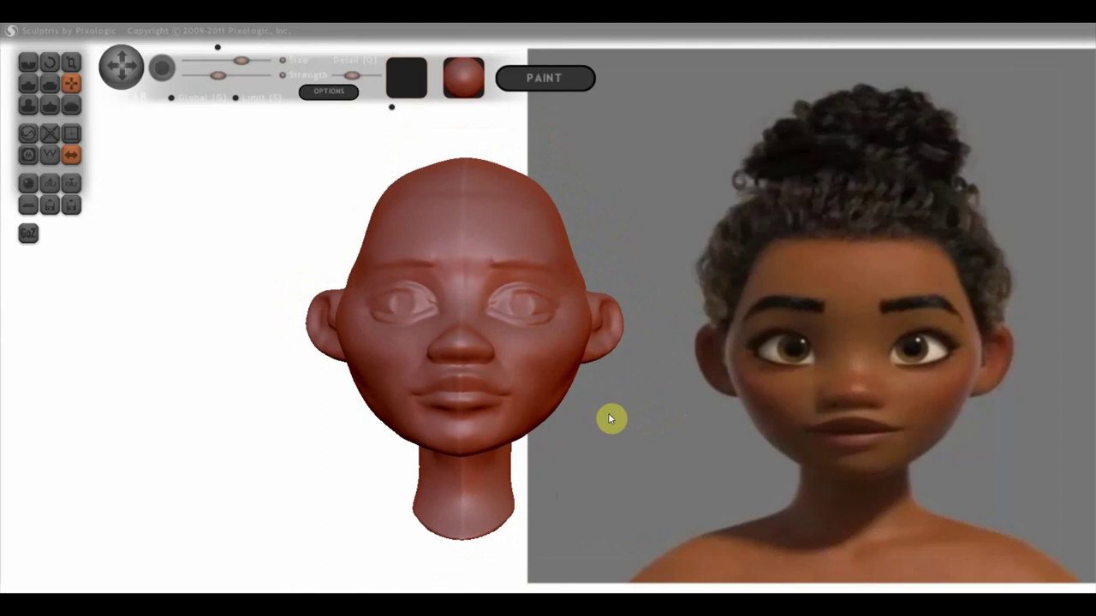
left_click_drag(611, 417, 540, 363, "alt")
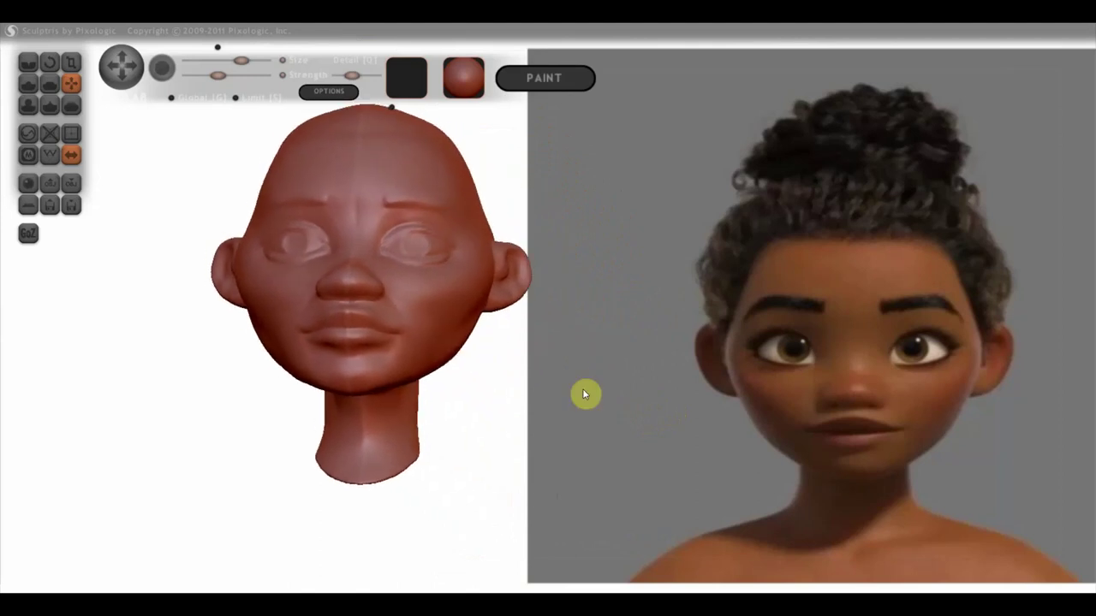
scroll(620, 406, "up", 3)
mouse_move(620, 406)
left_mouse_down()
mouse_move(634, 413)
mouse_move(650, 394)
mouse_move(636, 401)
left_mouse_up()
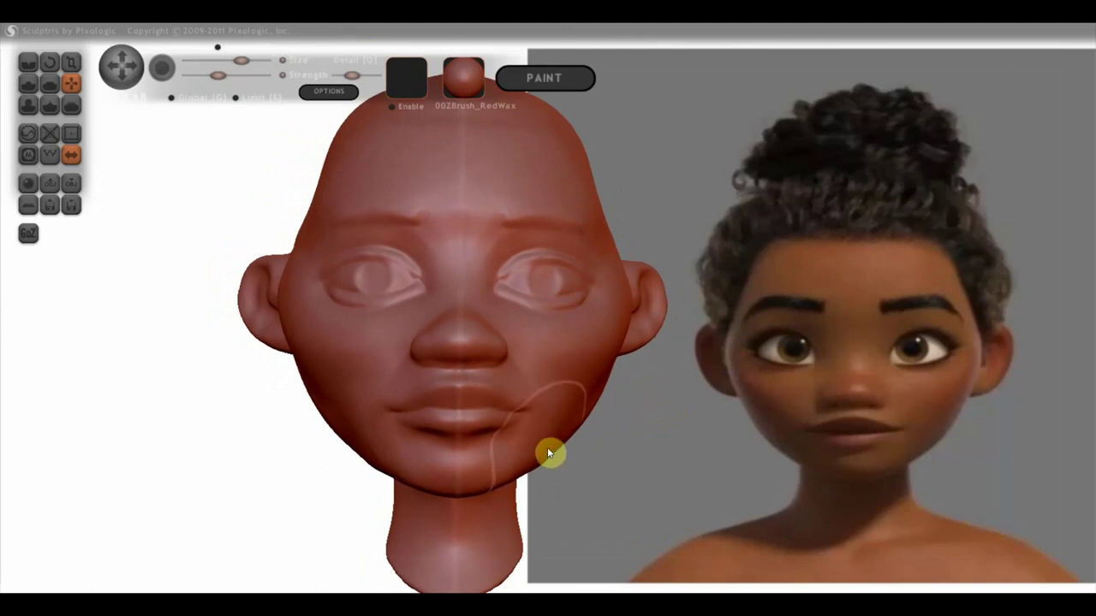
mouse_move(547, 447)
left_mouse_down()
mouse_move(539, 491)
mouse_move(598, 450)
left_mouse_up()
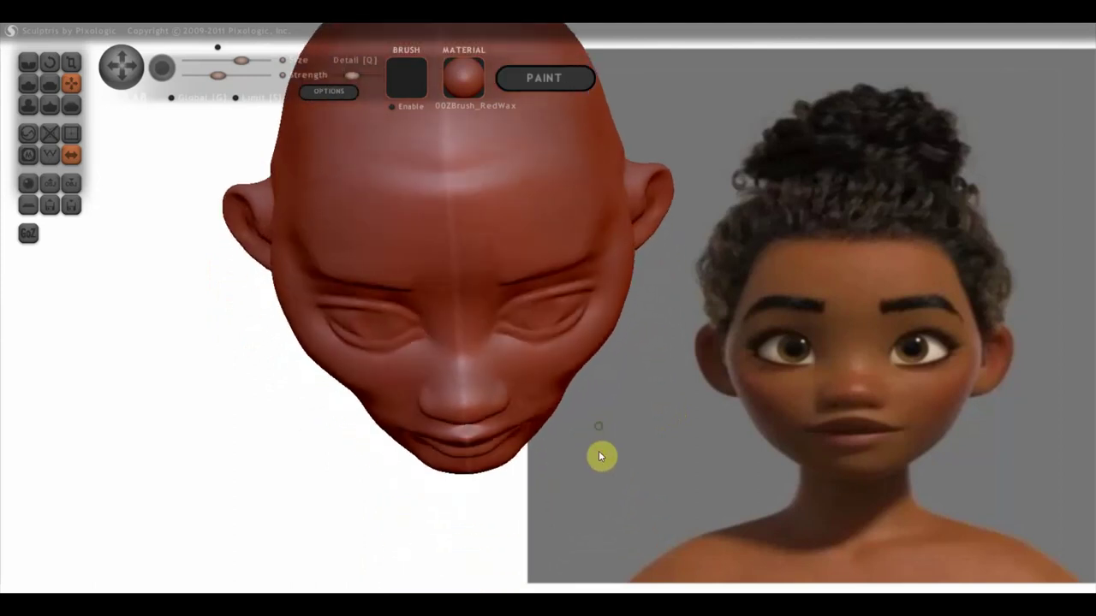
left_click_drag(566, 386, 597, 397)
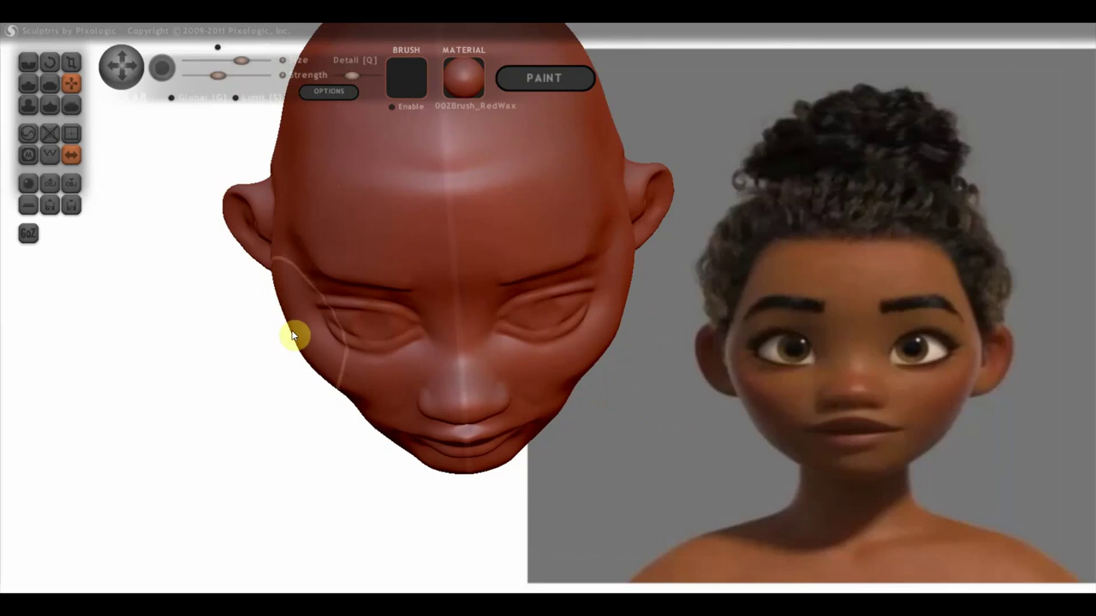
Refine the left and right temple and cheek contours
mouse_move(291, 334)
right_mouse_down()
mouse_move(281, 342)
mouse_move(313, 366)
mouse_move(327, 254)
right_mouse_up()
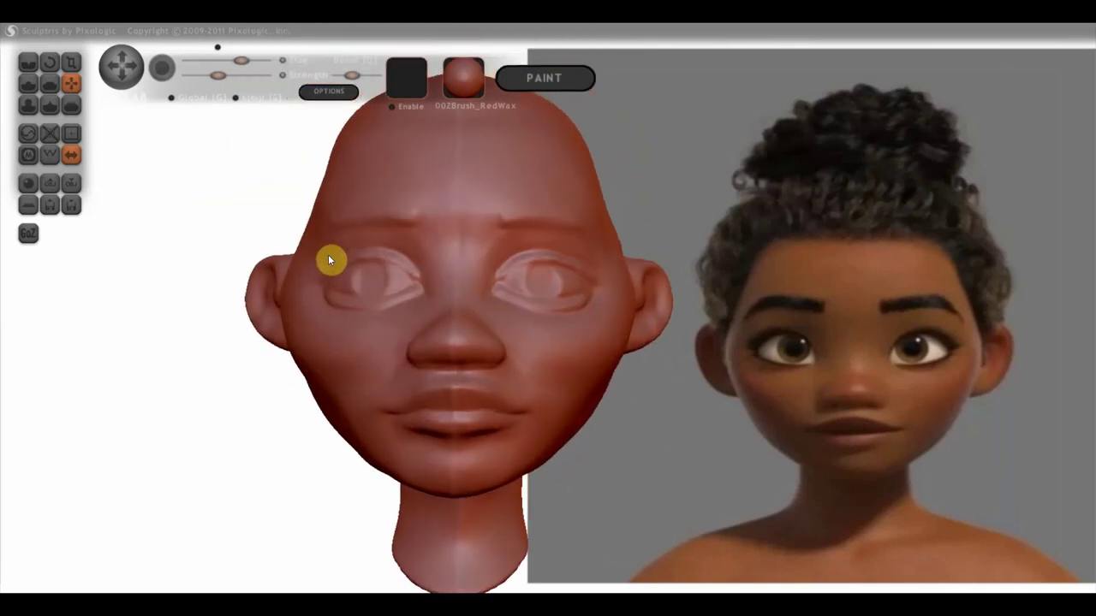
left_click_drag(328, 254, 296, 298)
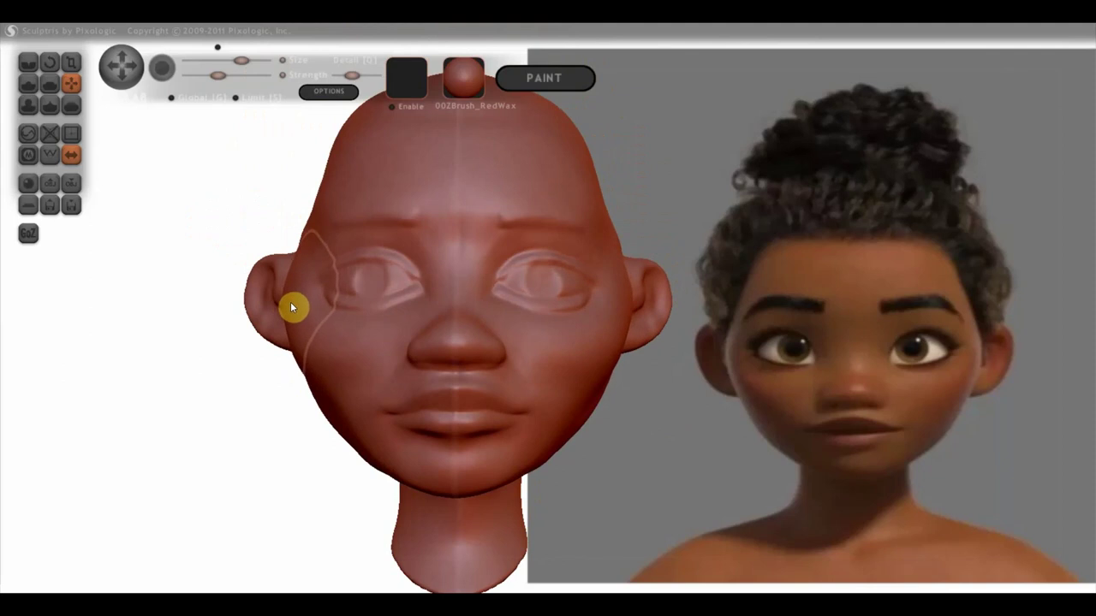
left_click_drag(610, 248, 639, 325)
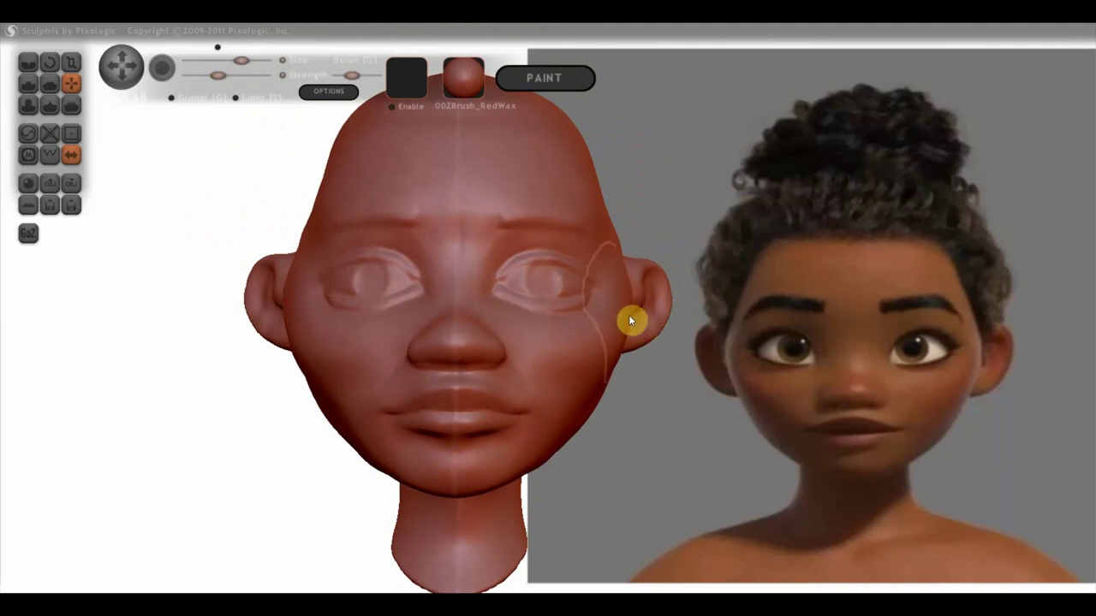
mouse_move(629, 315)
right_mouse_down()
mouse_move(589, 399)
mouse_move(647, 274)
right_mouse_up()
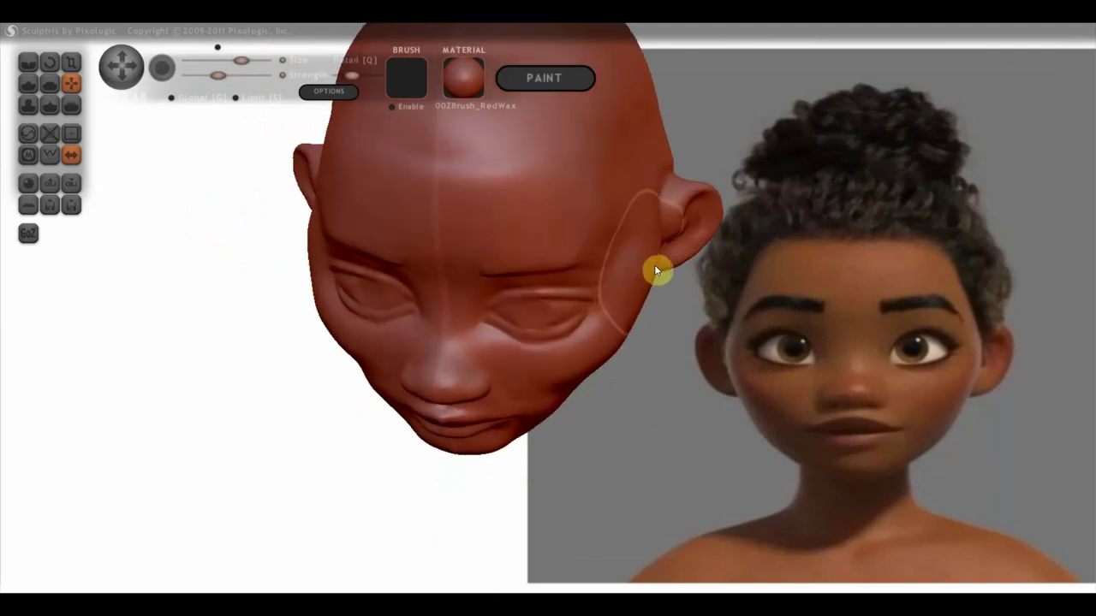
left_click_drag(627, 340, 601, 356)
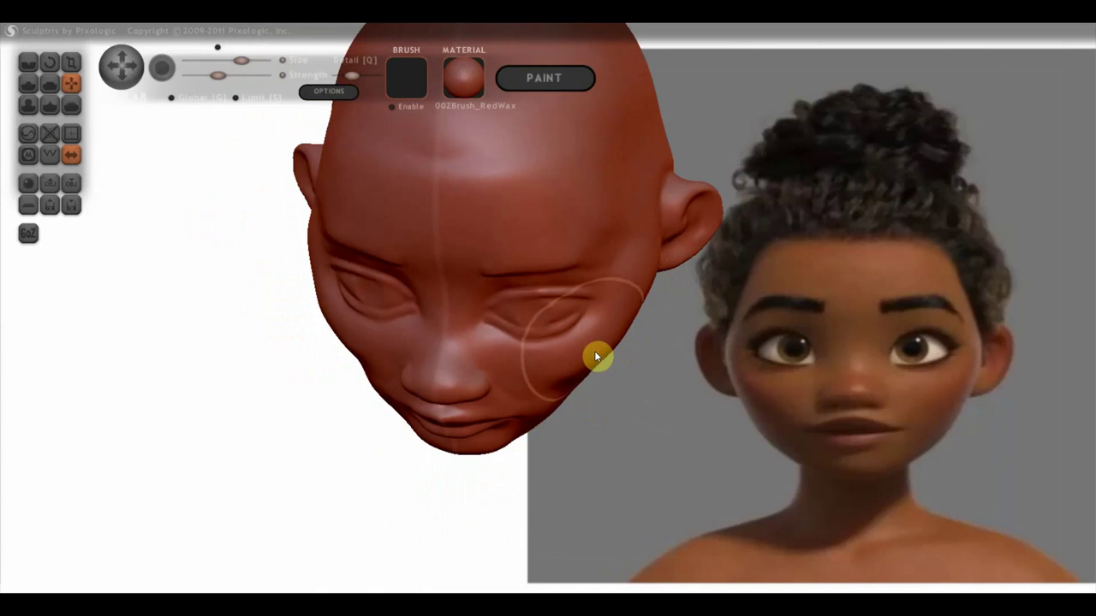
right_click_drag(594, 351, 651, 288)
mouse_move(642, 331)
right_mouse_down()
mouse_move(641, 352)
mouse_move(604, 356)
right_mouse_up()
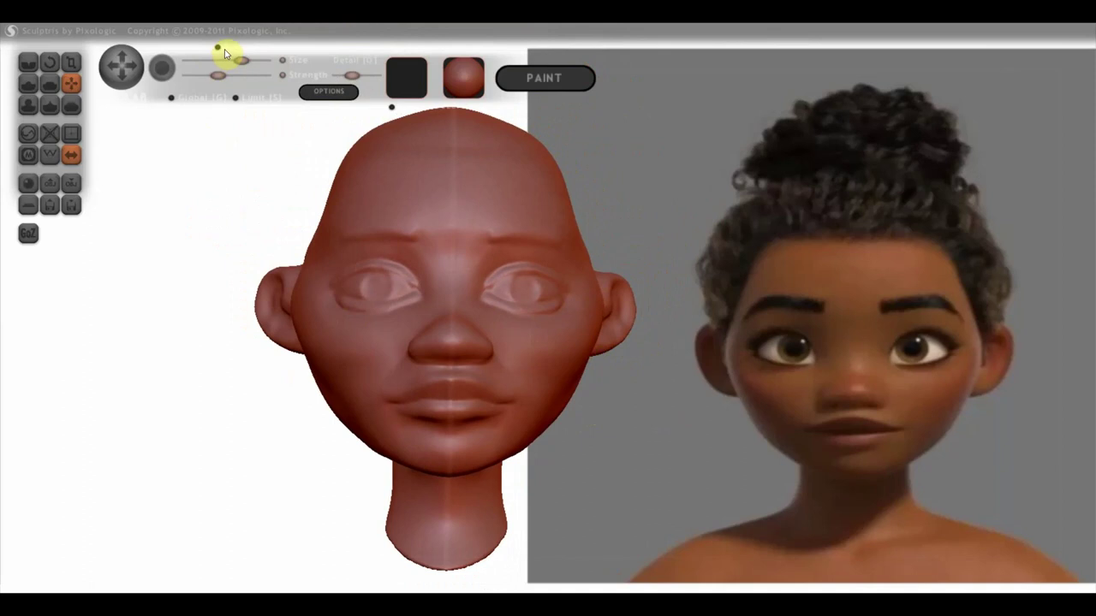
Shrink the brush and inspect the head from the left ear round to the right side
left_click_drag(241, 60, 230, 59)
right_click_drag(311, 248, 272, 237)
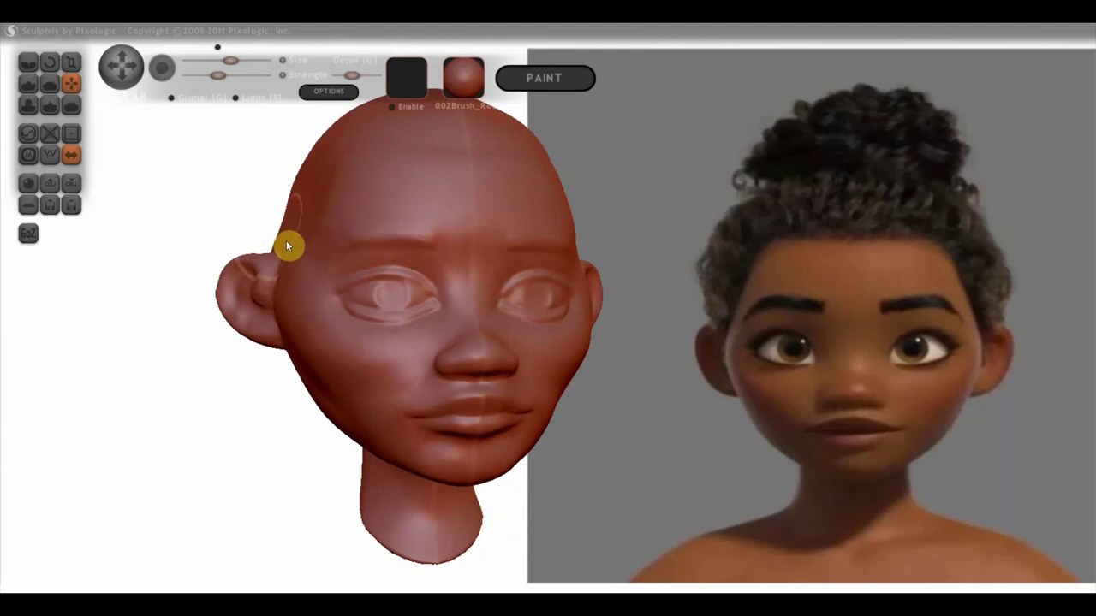
mouse_move(289, 256)
right_mouse_down()
mouse_move(254, 244)
mouse_move(304, 240)
right_mouse_up()
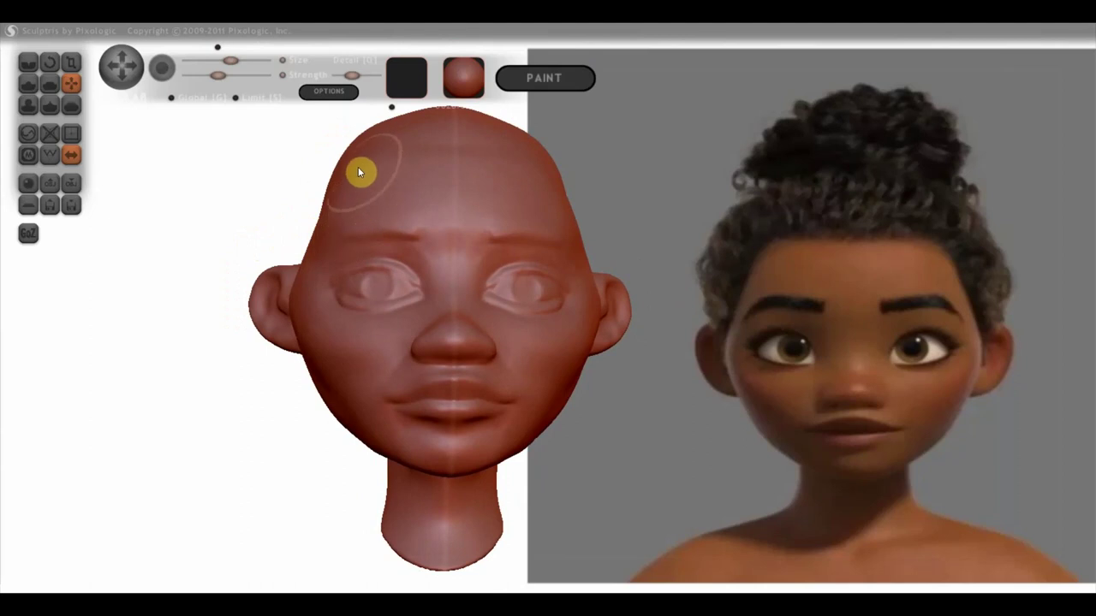
scroll(411, 206, "down", 2)
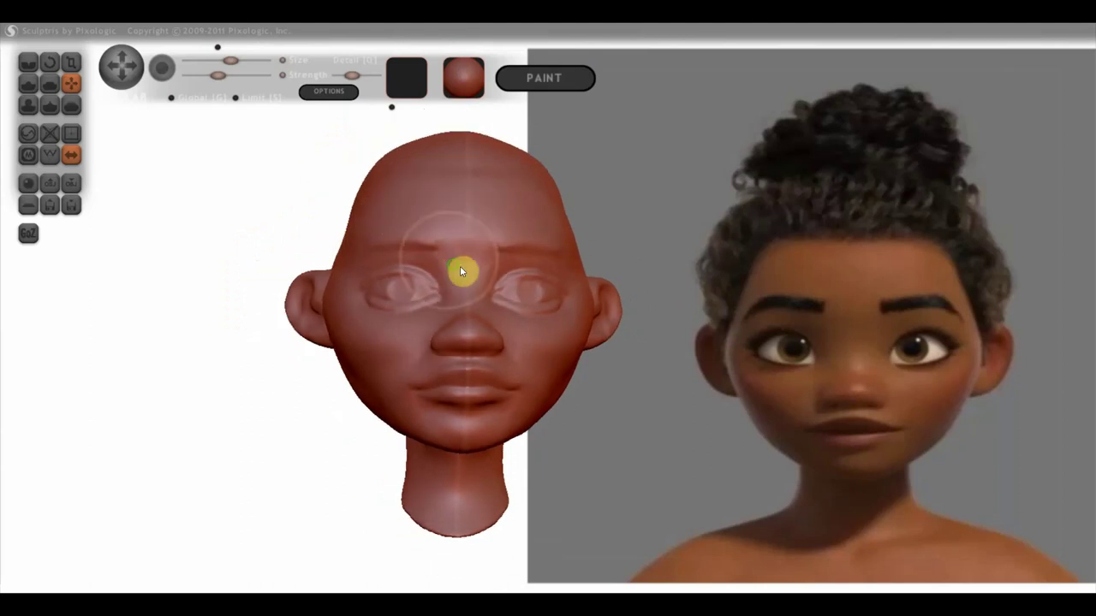
mouse_move(459, 267)
right_mouse_down()
mouse_move(693, 294)
mouse_move(610, 288)
mouse_move(565, 263)
mouse_move(576, 243)
right_mouse_up()
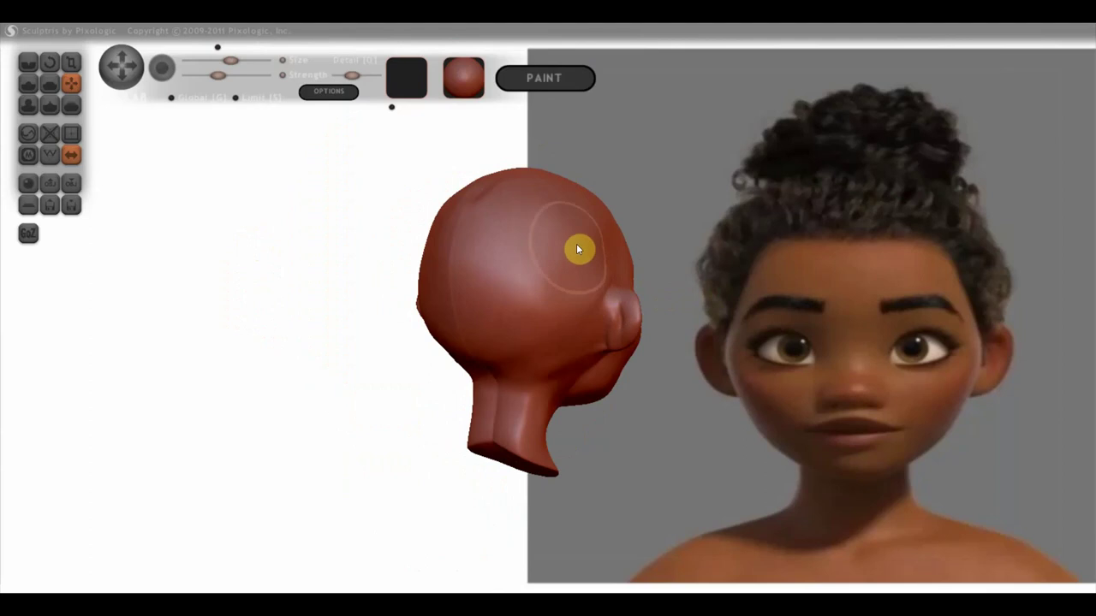
Mask the crown and upper back of the head
left_click(26, 157)
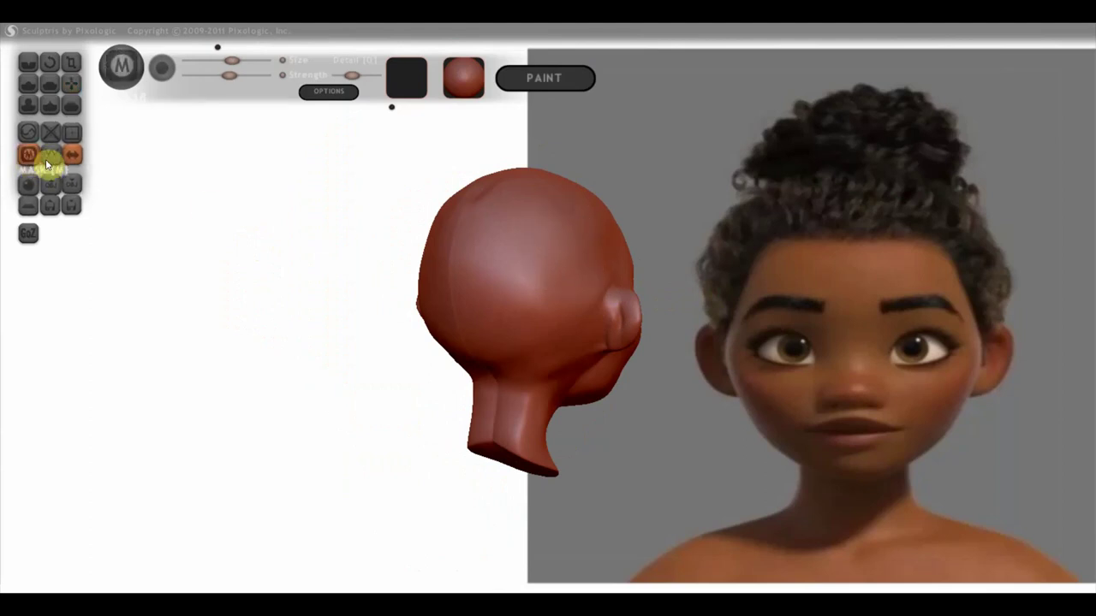
mouse_move(540, 249)
left_mouse_down()
mouse_move(540, 280)
mouse_move(570, 252)
mouse_move(530, 200)
mouse_move(532, 223)
mouse_move(431, 295)
mouse_move(491, 319)
mouse_move(512, 353)
mouse_move(494, 372)
mouse_move(588, 257)
mouse_move(592, 288)
mouse_move(534, 374)
mouse_move(524, 353)
left_mouse_up()
mouse_move(524, 354)
right_mouse_down()
mouse_move(482, 374)
mouse_move(536, 300)
right_mouse_up()
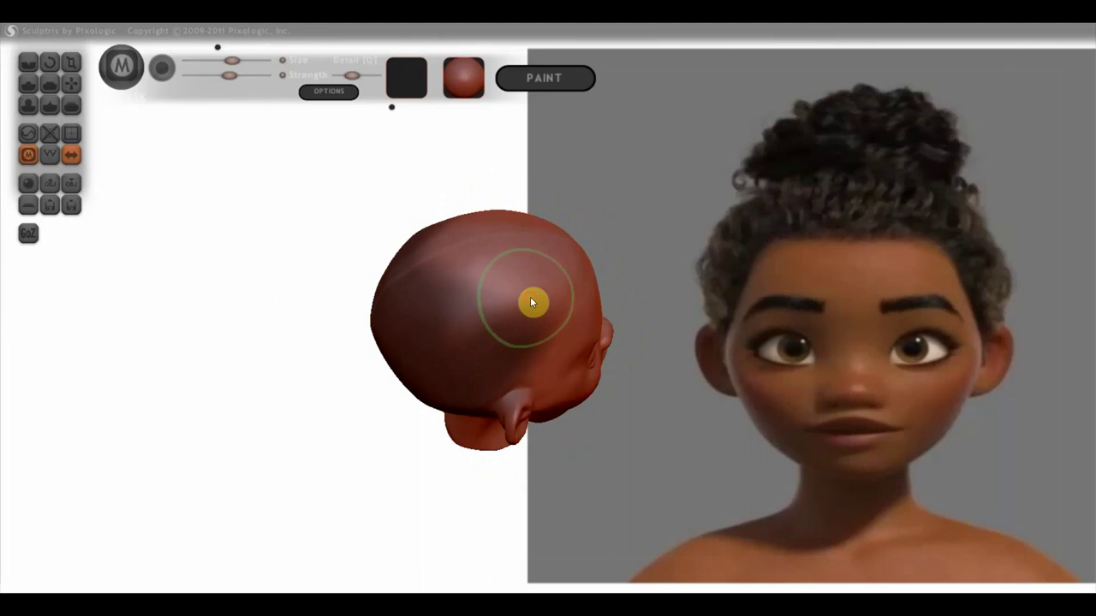
mouse_move(536, 301)
left_mouse_down()
mouse_move(531, 238)
mouse_move(561, 279)
mouse_move(454, 248)
mouse_move(457, 318)
mouse_move(454, 273)
mouse_move(501, 325)
left_mouse_up()
right_click_drag(502, 325, 428, 262)
With a smaller brush, mask the hairline from crown to ear and inspect it all round
left_click_drag(232, 60, 221, 60)
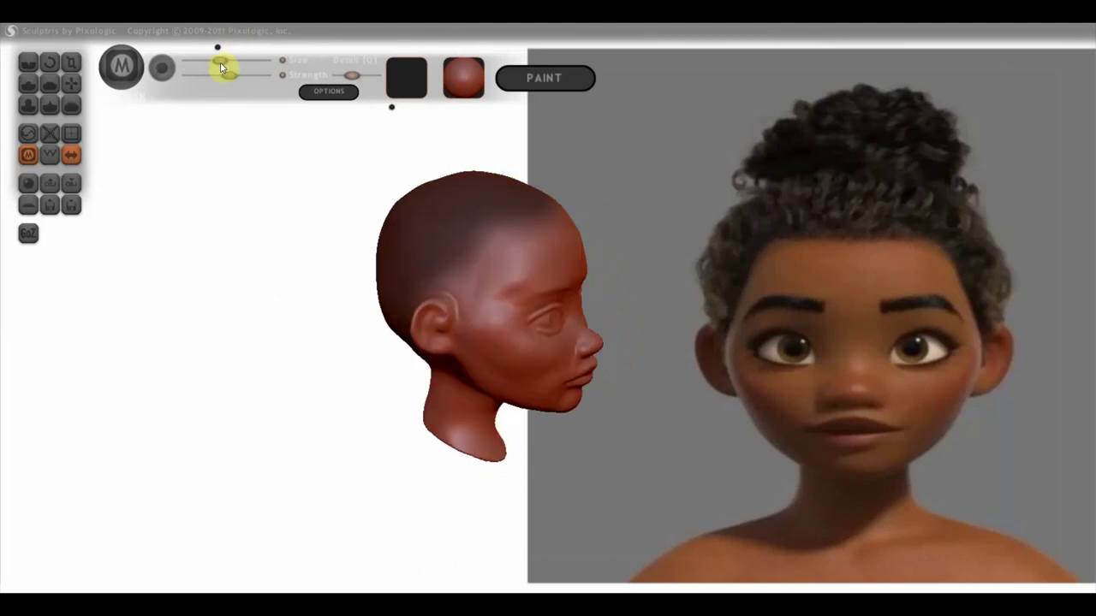
mouse_move(505, 224)
left_mouse_down()
mouse_move(457, 277)
mouse_move(465, 296)
left_mouse_up()
mouse_move(449, 269)
right_mouse_down()
mouse_move(559, 317)
mouse_move(580, 385)
mouse_move(669, 333)
right_mouse_up()
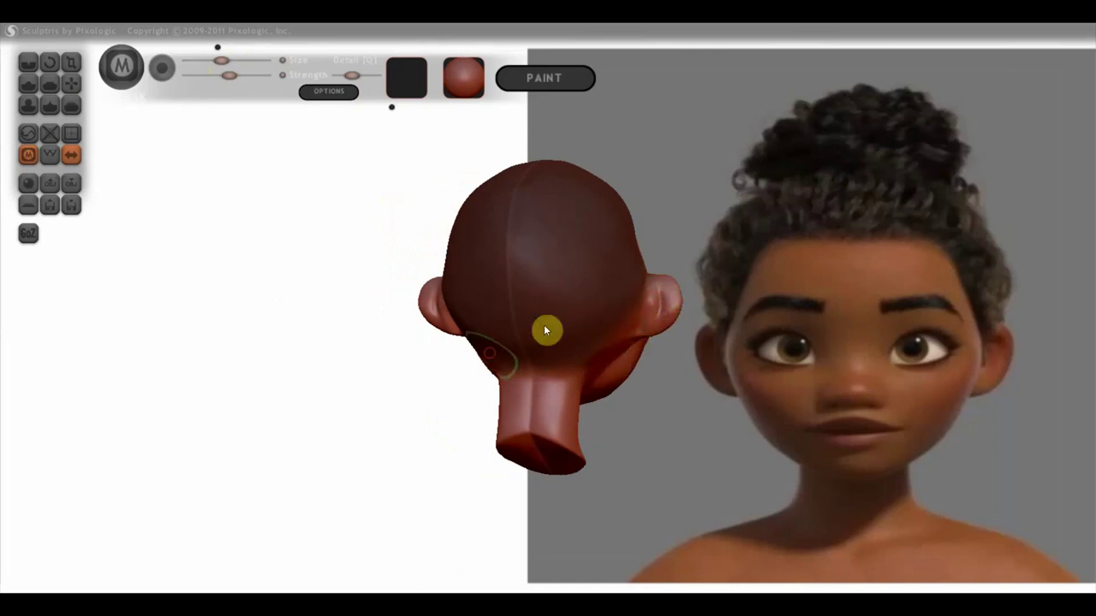
mouse_move(543, 325)
right_mouse_down()
mouse_move(676, 350)
mouse_move(636, 342)
mouse_move(679, 345)
mouse_move(744, 317)
mouse_move(690, 298)
right_mouse_up()
scroll(688, 293, "up", 3)
scroll(688, 280, "up", 2)
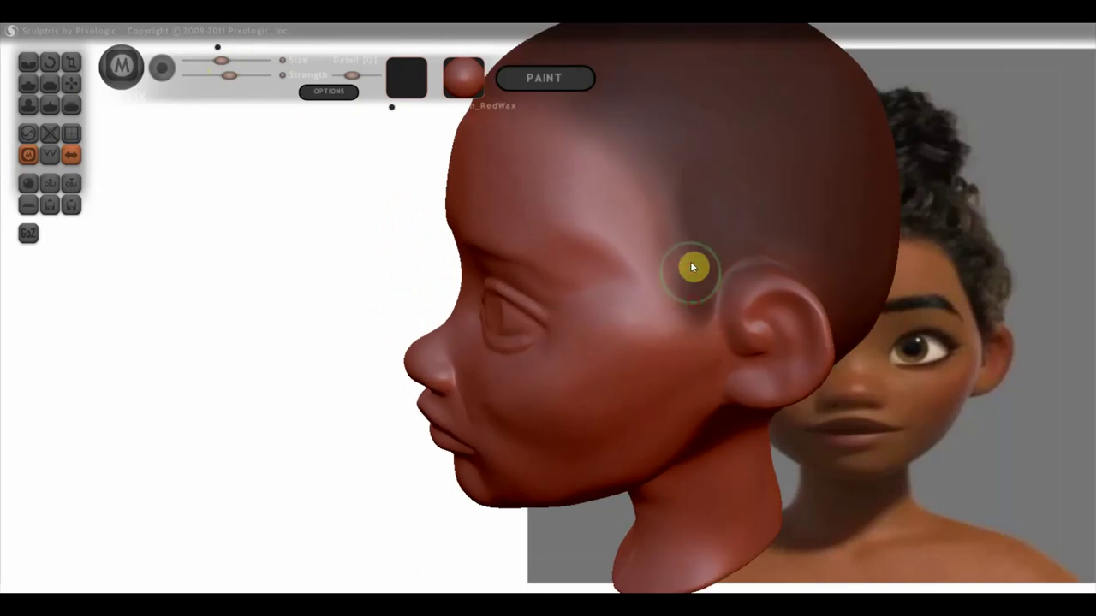
scroll(651, 239, "down", 3)
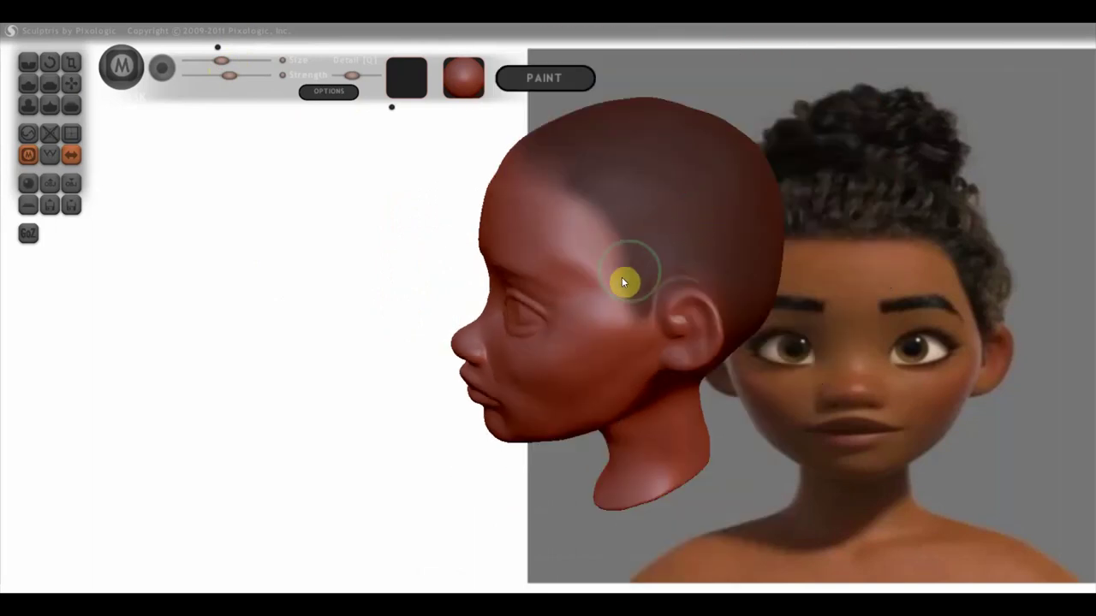
right_click_drag(622, 277, 813, 267)
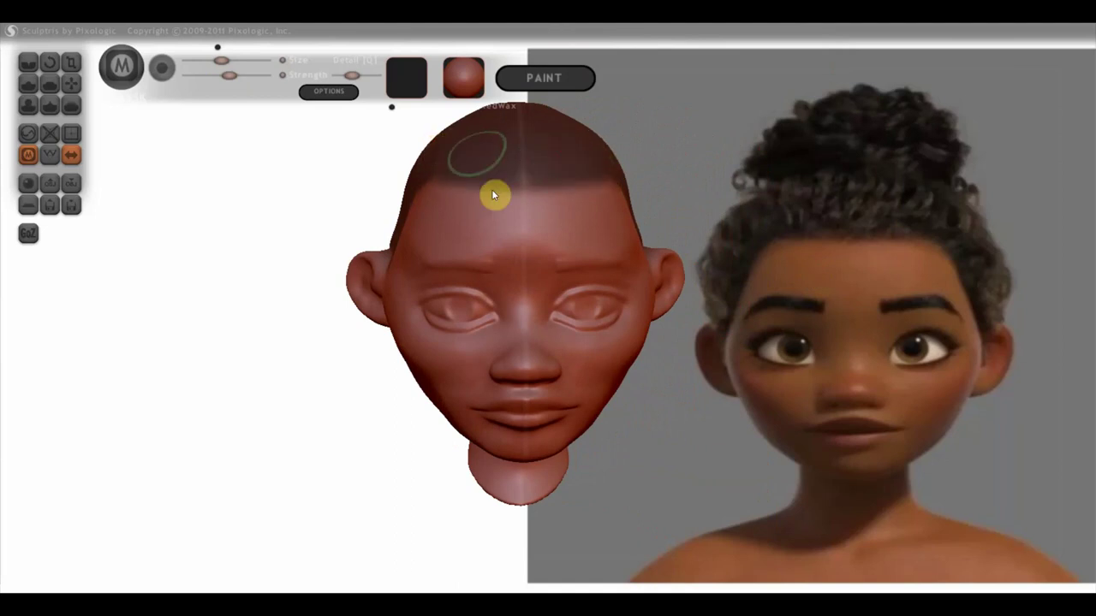
mouse_move(494, 193)
right_mouse_down()
mouse_move(521, 161)
mouse_move(717, 295)
right_mouse_up()
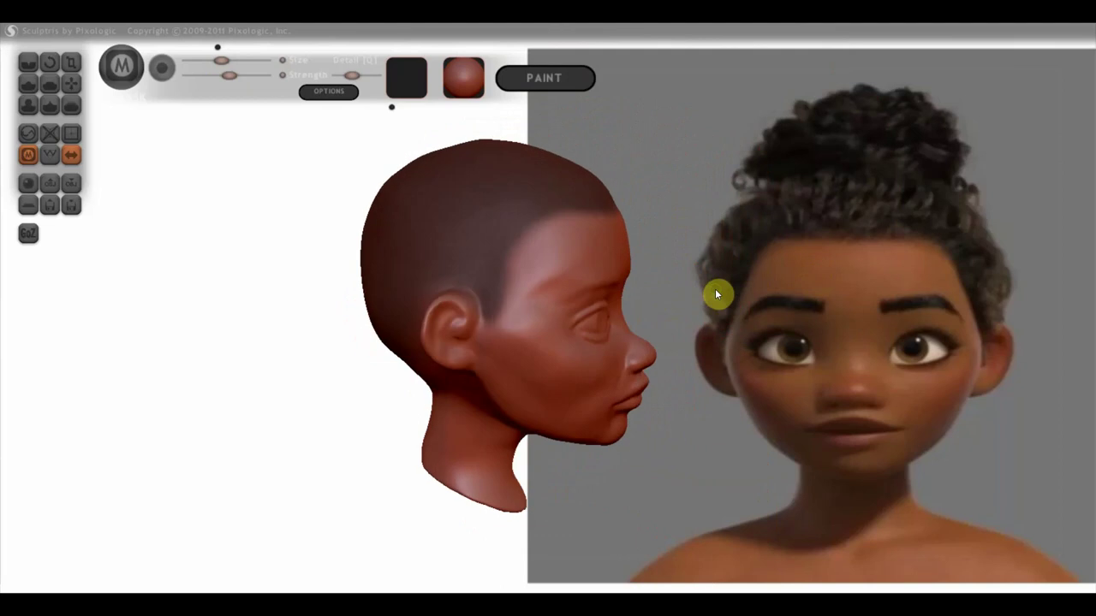
left_click(32, 85)
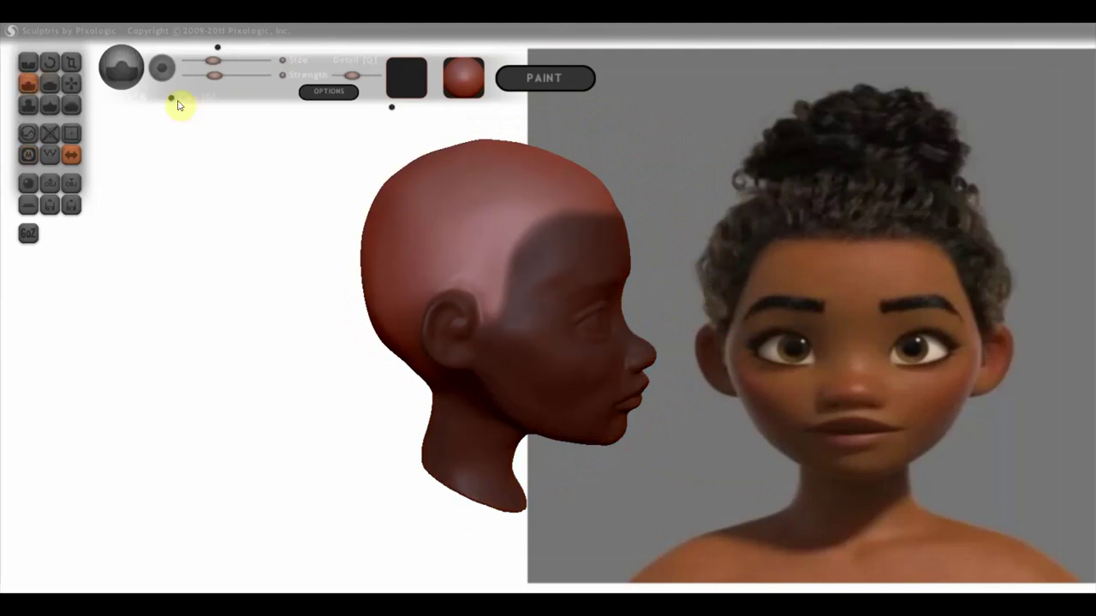
Enlarge the brush and smooth the top, sides and back of the skull
left_click(227, 60)
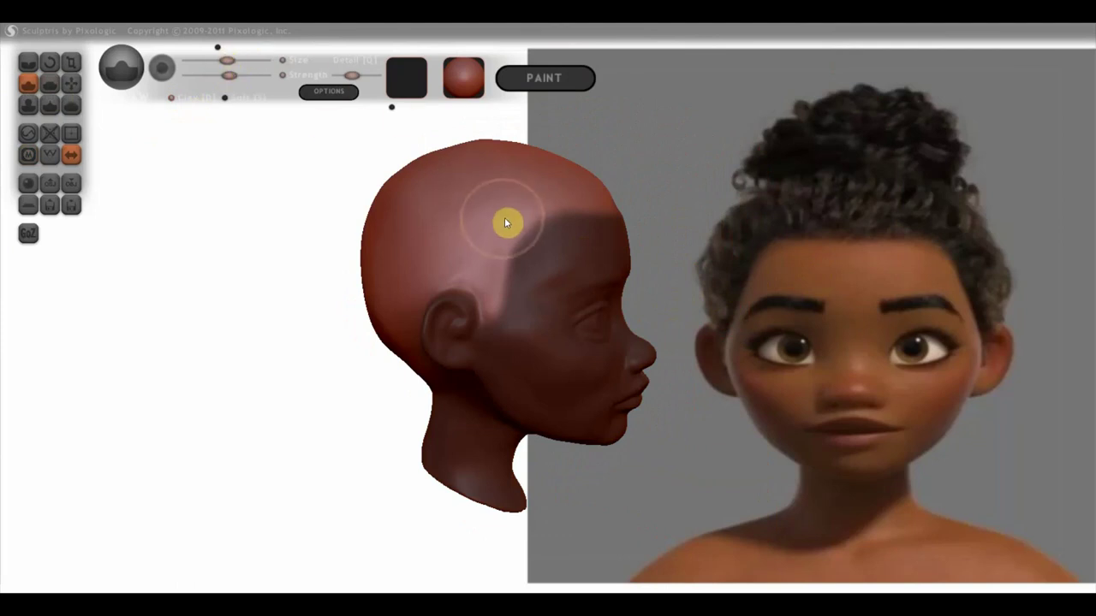
mouse_move(494, 237)
left_mouse_down()
mouse_move(454, 237)
mouse_move(518, 212)
mouse_move(534, 234)
mouse_move(438, 258)
mouse_move(509, 230)
mouse_move(357, 220)
mouse_move(471, 198)
mouse_move(463, 196)
mouse_move(404, 294)
mouse_move(371, 314)
mouse_move(399, 249)
mouse_move(440, 228)
left_mouse_up()
mouse_move(354, 229)
left_mouse_down()
mouse_move(337, 230)
mouse_move(288, 286)
left_mouse_up()
mouse_move(485, 221)
left_mouse_down("shift")
mouse_move(487, 238)
mouse_move(482, 191)
mouse_move(499, 230)
mouse_move(481, 280)
left_mouse_up("shift")
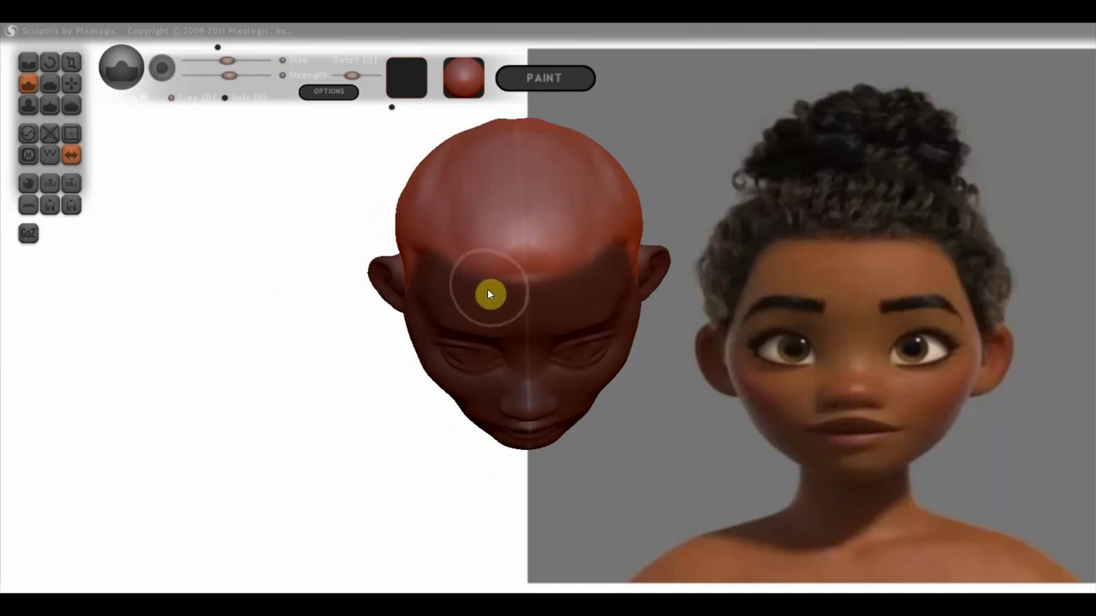
mouse_move(762, 191)
left_mouse_down()
mouse_move(690, 240)
mouse_move(818, 207)
mouse_move(647, 237)
left_mouse_up()
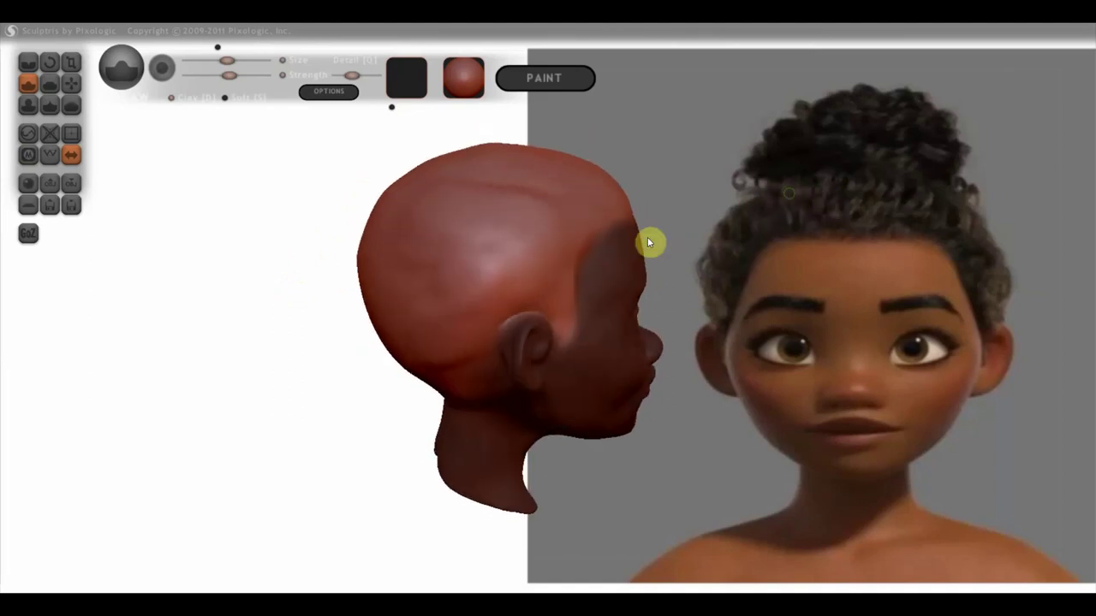
mouse_move(602, 201)
left_mouse_down("shift")
mouse_move(502, 176)
mouse_move(568, 186)
mouse_move(574, 205)
mouse_move(531, 206)
mouse_move(513, 247)
mouse_move(382, 266)
mouse_move(440, 291)
mouse_move(249, 259)
mouse_move(538, 256)
mouse_move(585, 277)
mouse_move(560, 251)
left_mouse_up("shift")
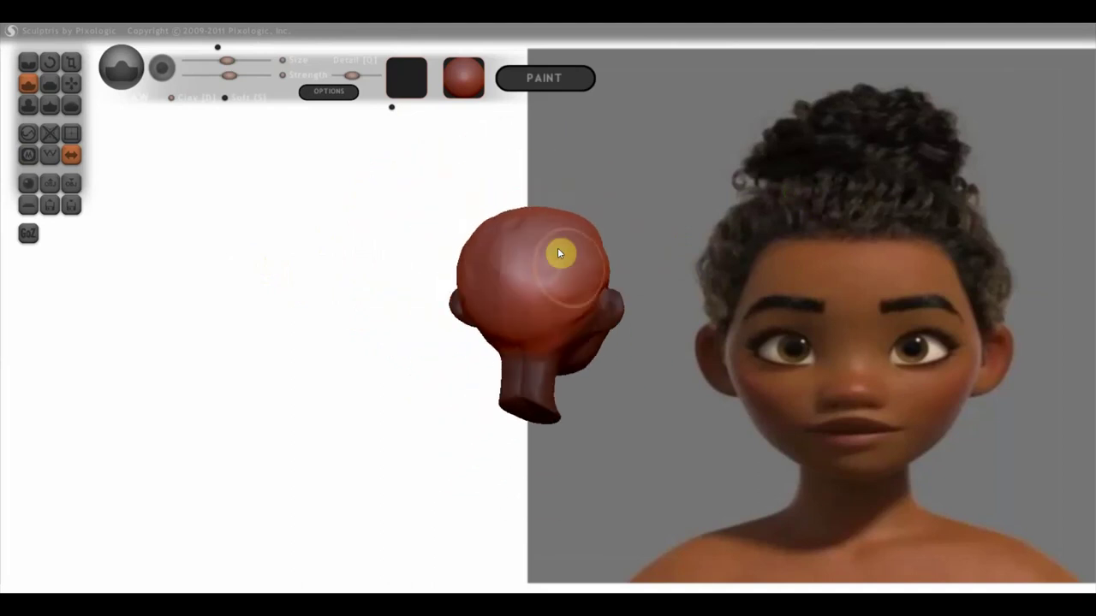
mouse_move(495, 224)
left_mouse_down()
mouse_move(541, 293)
mouse_move(583, 282)
mouse_move(543, 335)
mouse_move(416, 306)
left_mouse_up()
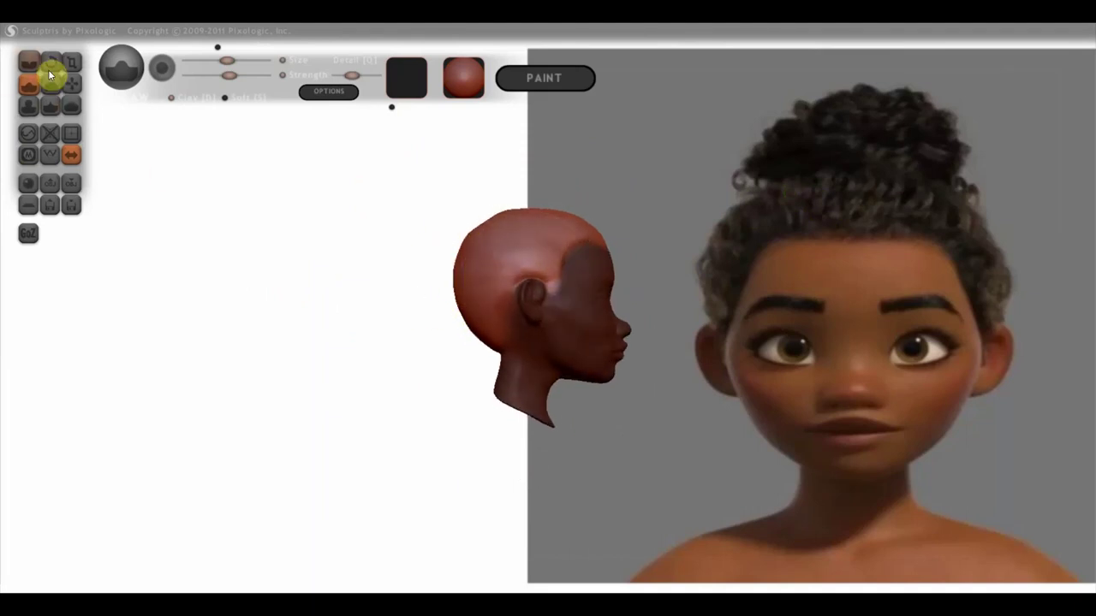
left_click(71, 83)
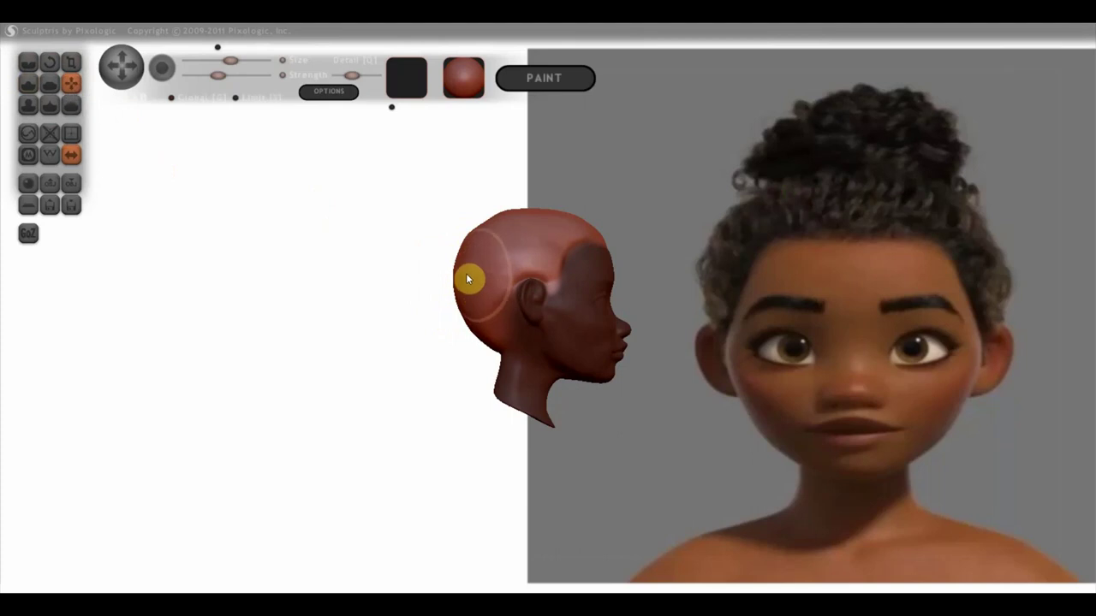
Bulge the back and lower back of the skull outward and even out the top bump, checking from behind
mouse_move(467, 276)
left_mouse_down()
mouse_move(448, 269)
mouse_move(482, 247)
mouse_move(471, 227)
left_mouse_up()
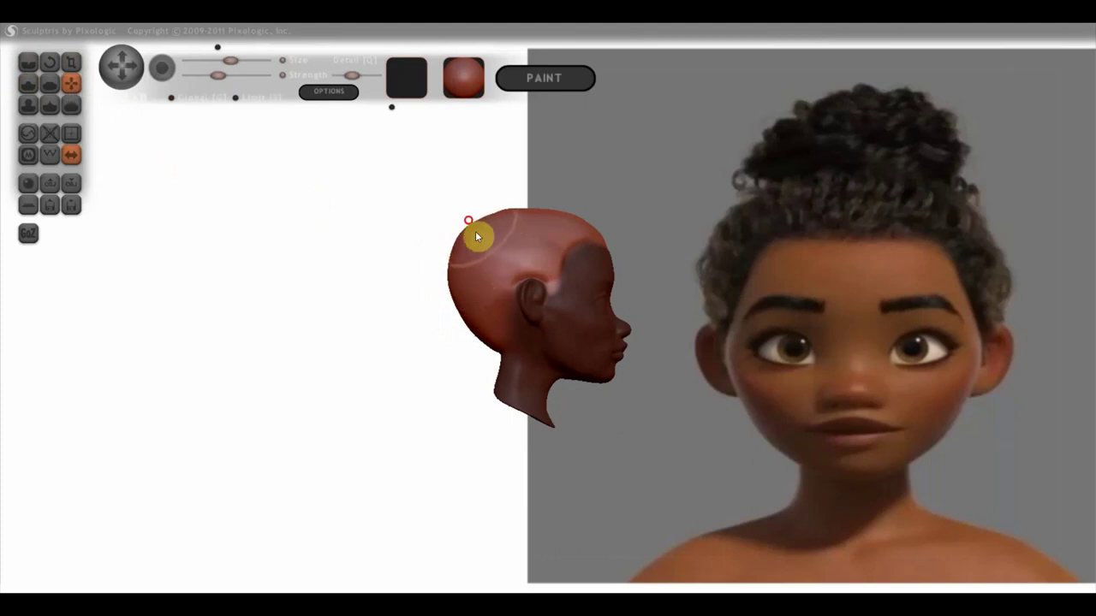
mouse_move(482, 294)
left_mouse_down()
mouse_move(452, 323)
mouse_move(472, 240)
left_mouse_up()
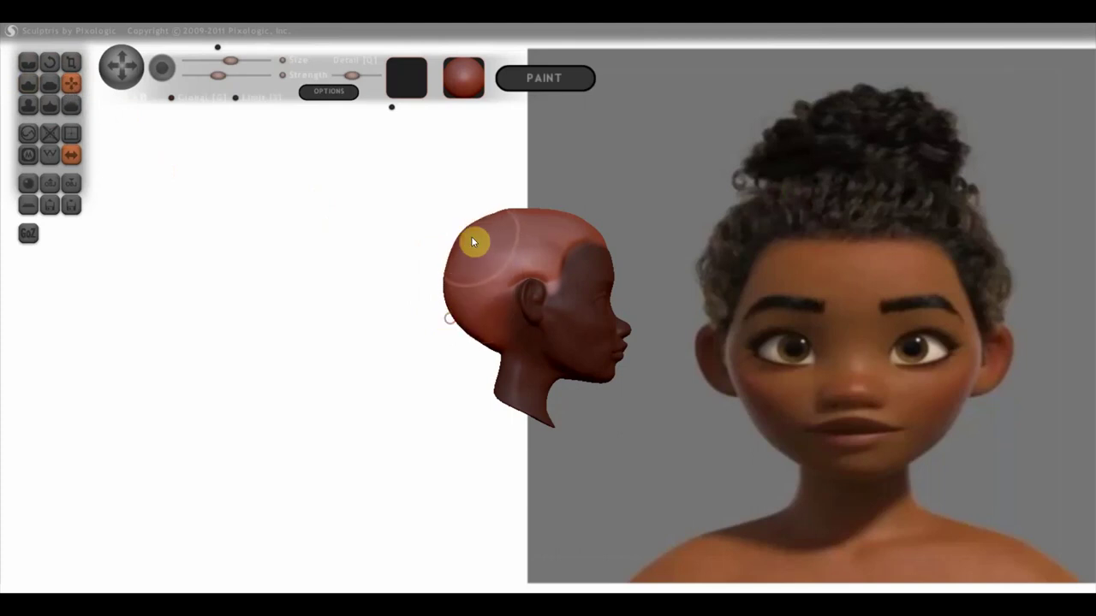
mouse_move(471, 289)
left_mouse_down()
mouse_move(465, 337)
mouse_move(460, 328)
left_mouse_up()
mouse_move(460, 329)
right_mouse_down()
mouse_move(607, 342)
mouse_move(496, 367)
right_mouse_up()
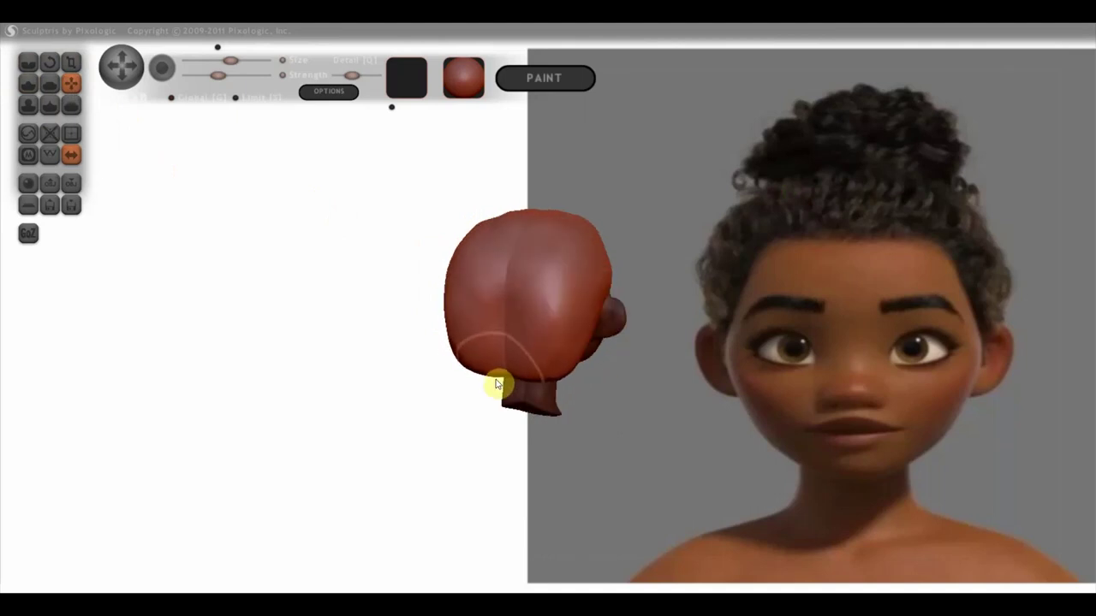
right_click_drag(568, 330, 594, 362)
mouse_move(596, 366)
left_mouse_down()
mouse_move(587, 386)
mouse_move(601, 320)
mouse_move(619, 306)
left_mouse_up()
mouse_move(571, 283)
right_mouse_down()
mouse_move(288, 200)
mouse_move(269, 225)
right_mouse_up()
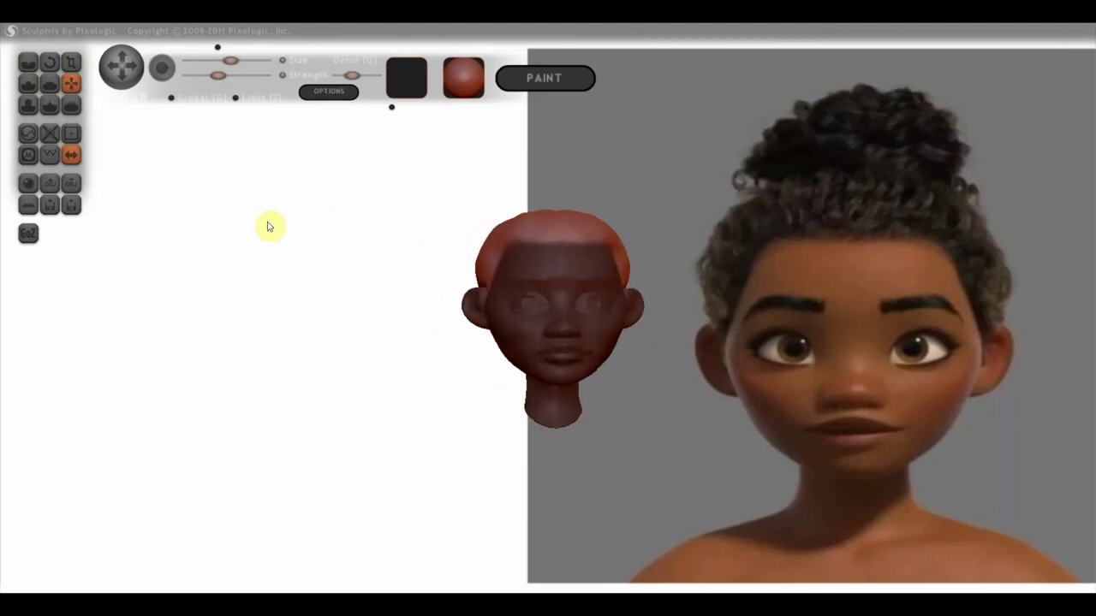
mouse_move(402, 252)
right_mouse_down()
mouse_move(472, 267)
mouse_move(517, 262)
right_mouse_up()
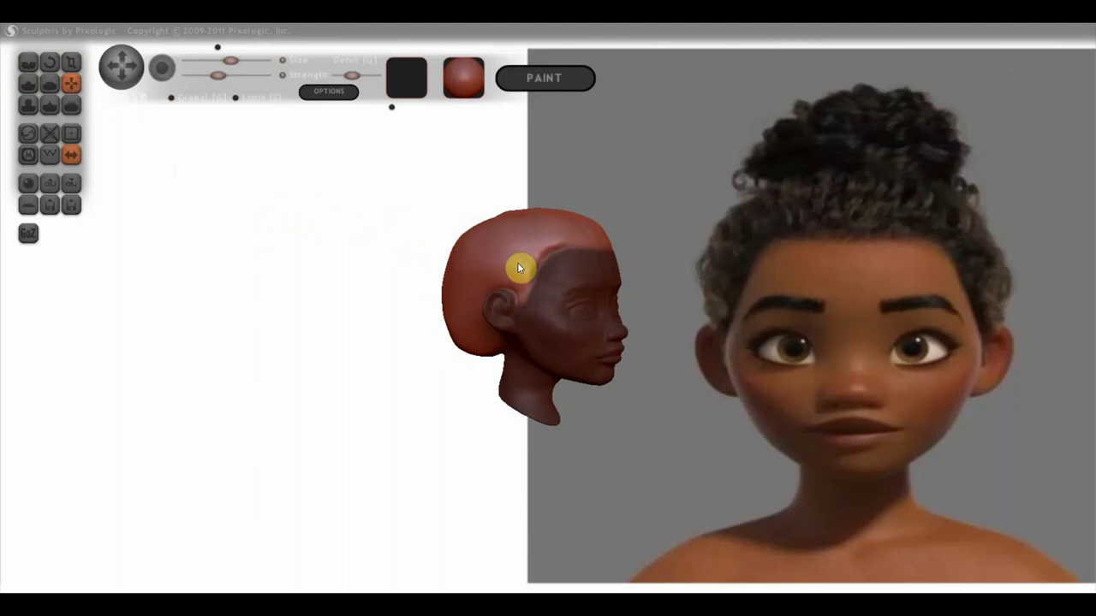
left_click(52, 81)
Flatten the hairline behind the temple, checking from front, side and rear three-quarter views
scroll(513, 225, "up", 3)
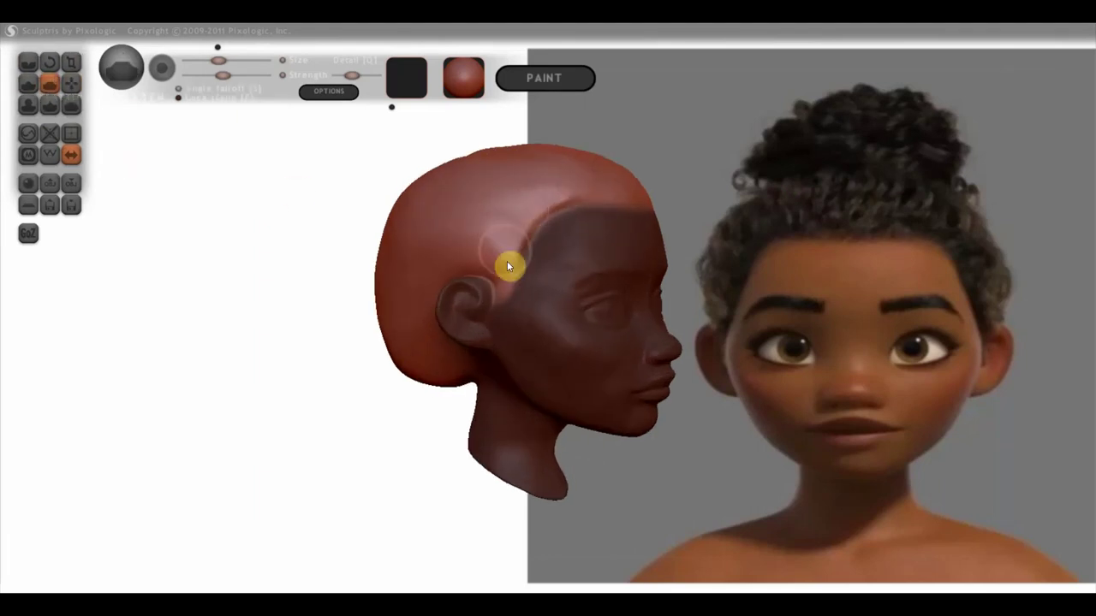
mouse_move(489, 237)
left_mouse_down()
mouse_move(506, 282)
mouse_move(526, 227)
mouse_move(487, 228)
left_mouse_up()
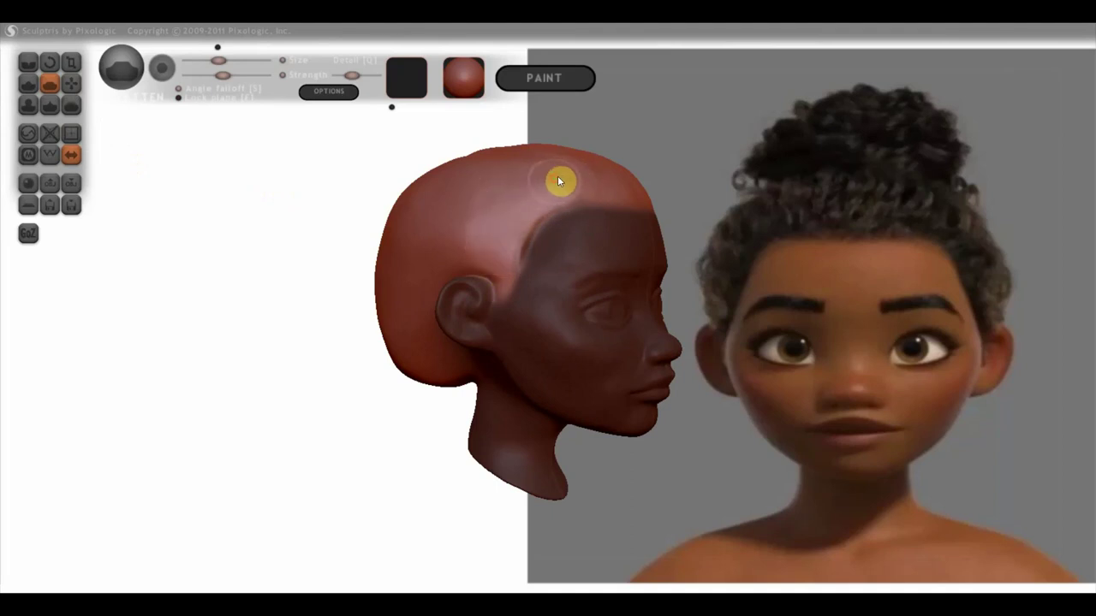
mouse_move(557, 180)
right_mouse_down()
mouse_move(605, 217)
mouse_move(531, 261)
right_mouse_up()
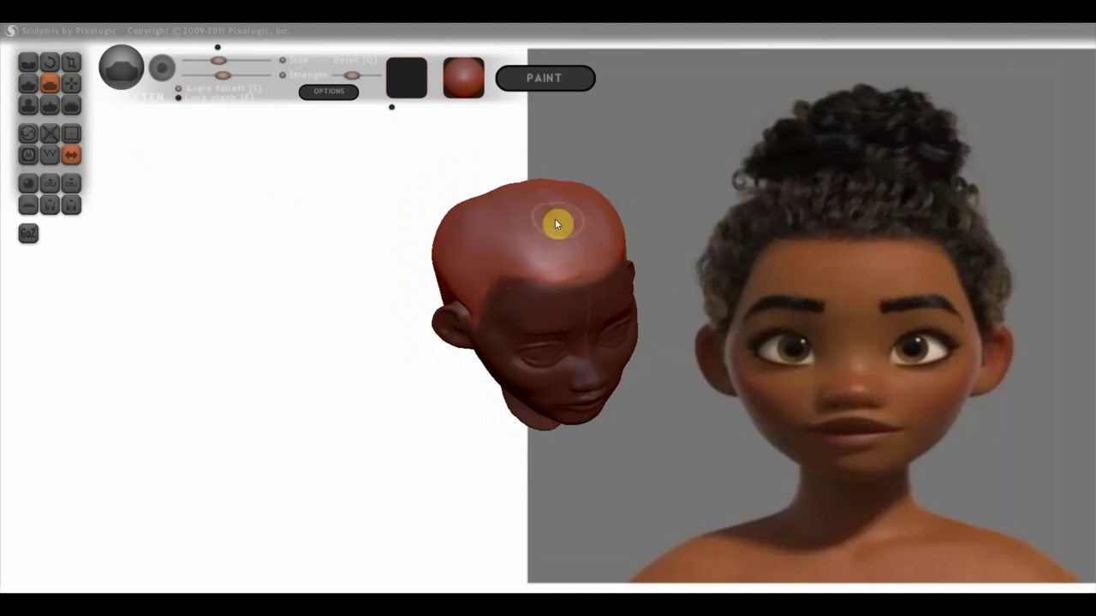
mouse_move(502, 233)
right_mouse_down()
mouse_move(401, 174)
mouse_move(452, 176)
mouse_move(417, 194)
mouse_move(536, 215)
mouse_move(589, 200)
mouse_move(638, 254)
right_mouse_up()
scroll(599, 274, "down", 2)
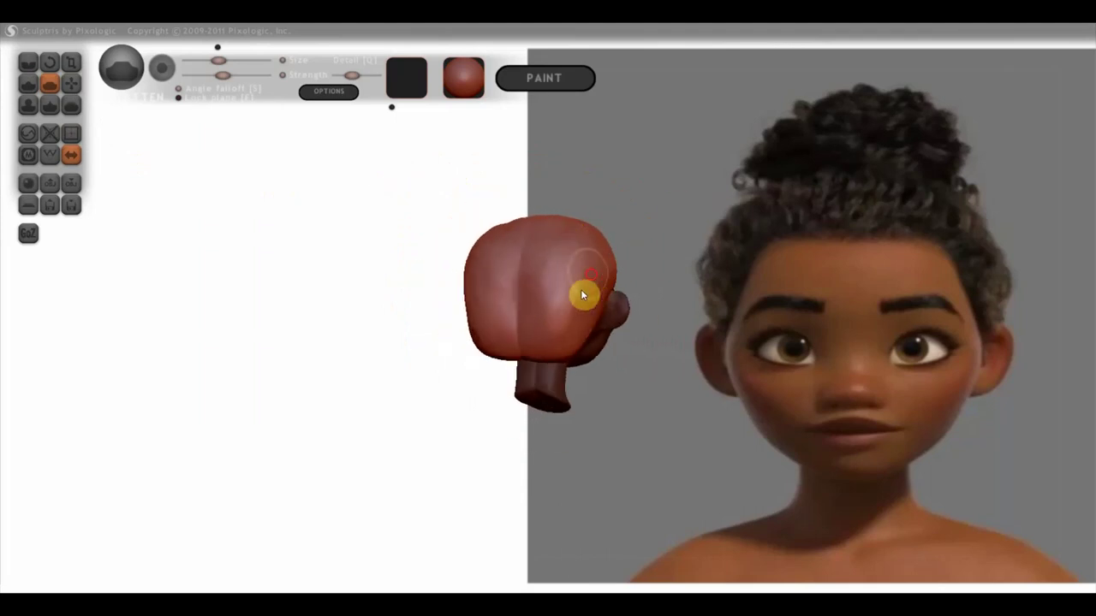
right_click_drag(598, 321, 589, 307)
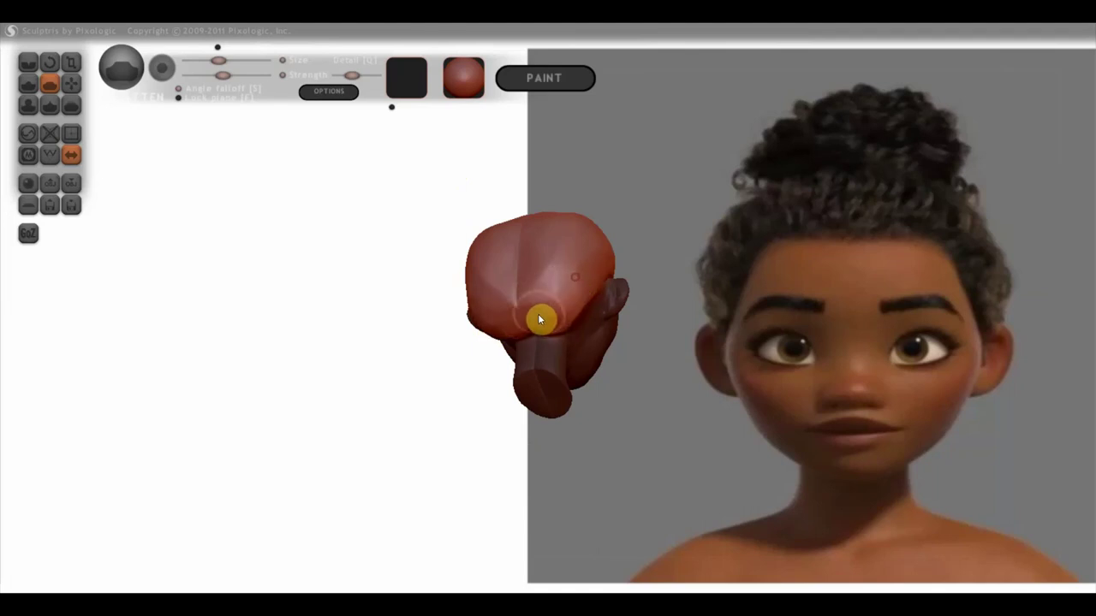
mouse_move(572, 257)
right_mouse_down()
mouse_move(460, 330)
mouse_move(443, 276)
right_mouse_up()
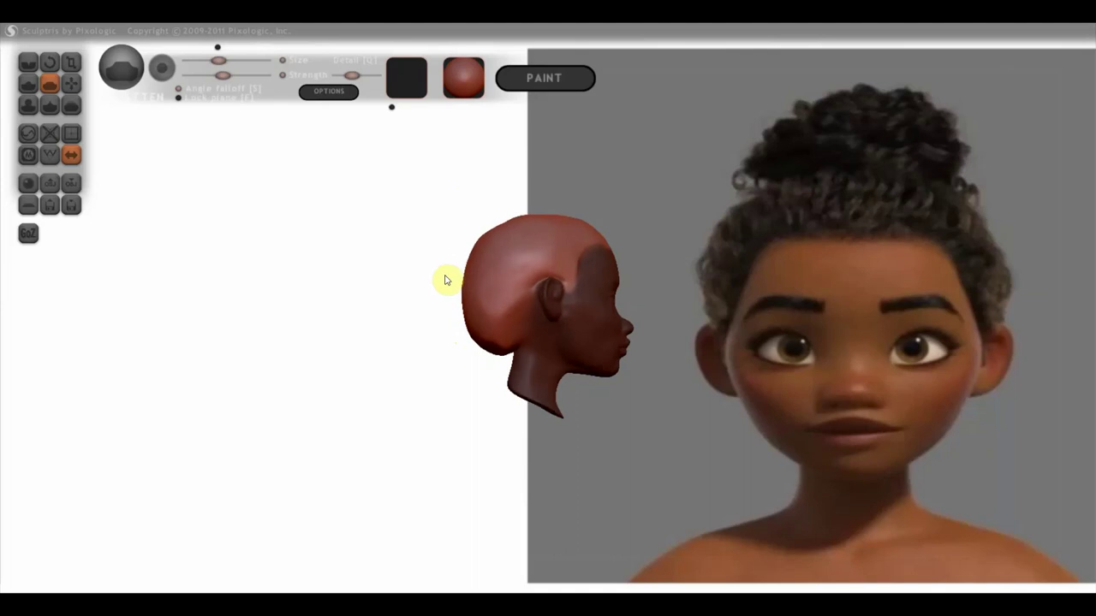
mouse_move(539, 228)
right_mouse_down()
mouse_move(587, 291)
mouse_move(557, 308)
mouse_move(513, 289)
mouse_move(531, 282)
right_mouse_up()
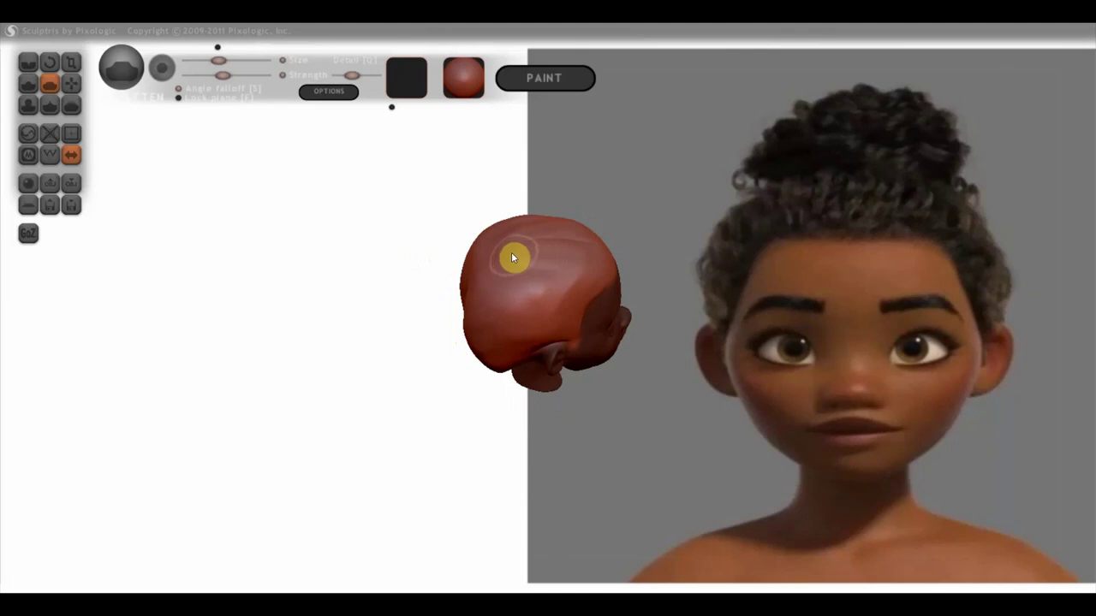
Mask a patch on the top-back of the head and invert the mask
left_click(28, 154)
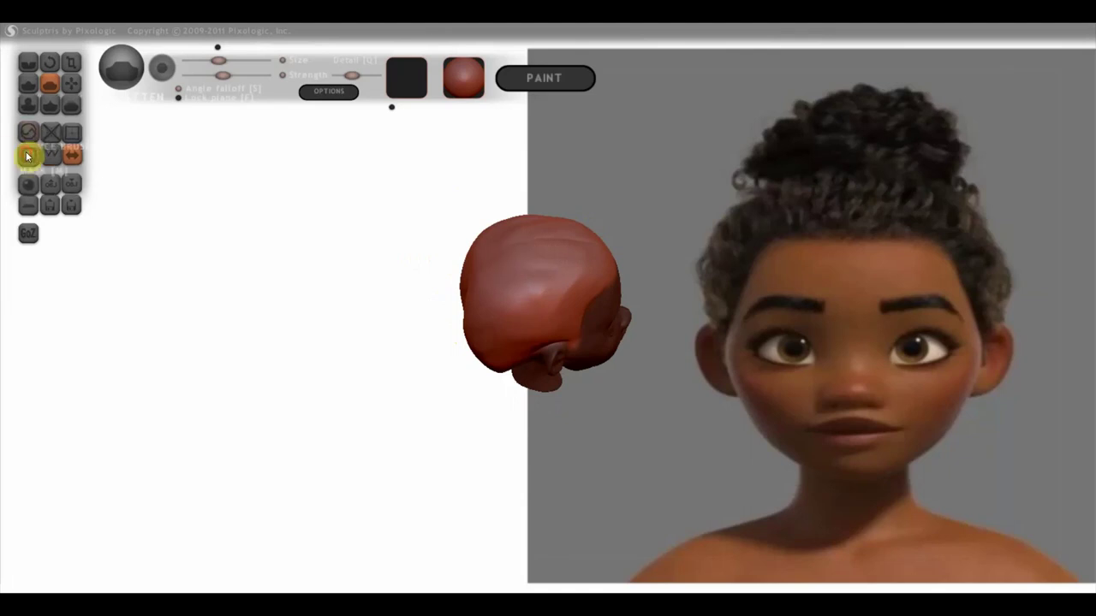
mouse_move(514, 259)
left_mouse_down()
mouse_move(497, 249)
mouse_move(528, 250)
left_mouse_up()
left_click(525, 245)
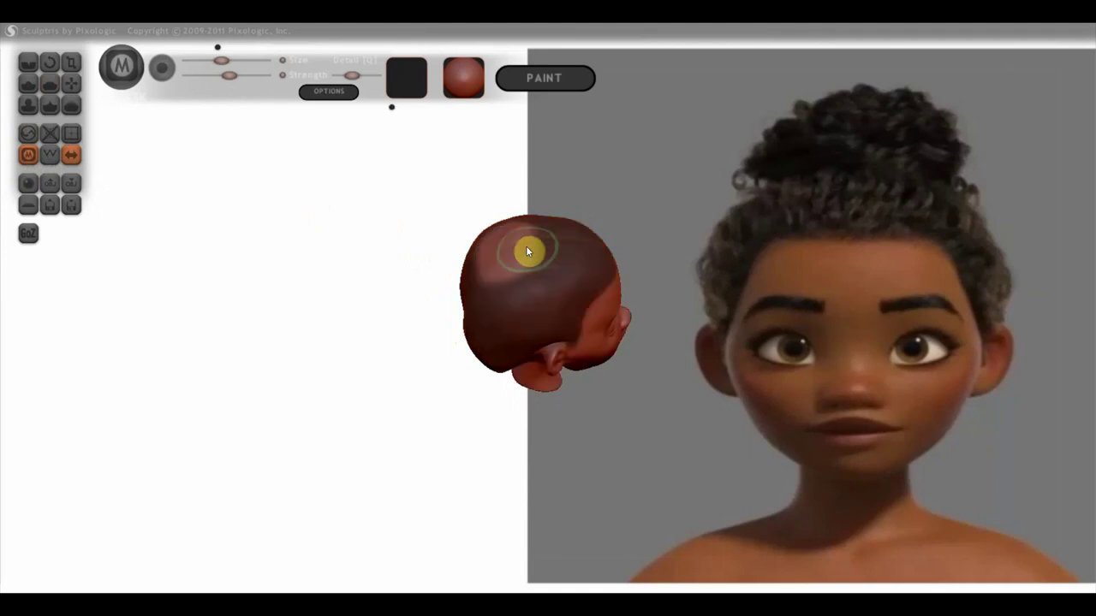
Raise a rounded bun on the unmasked top-back patch with the Draw brush, then view from the front
left_click(28, 83)
left_click_drag(504, 254, 499, 259)
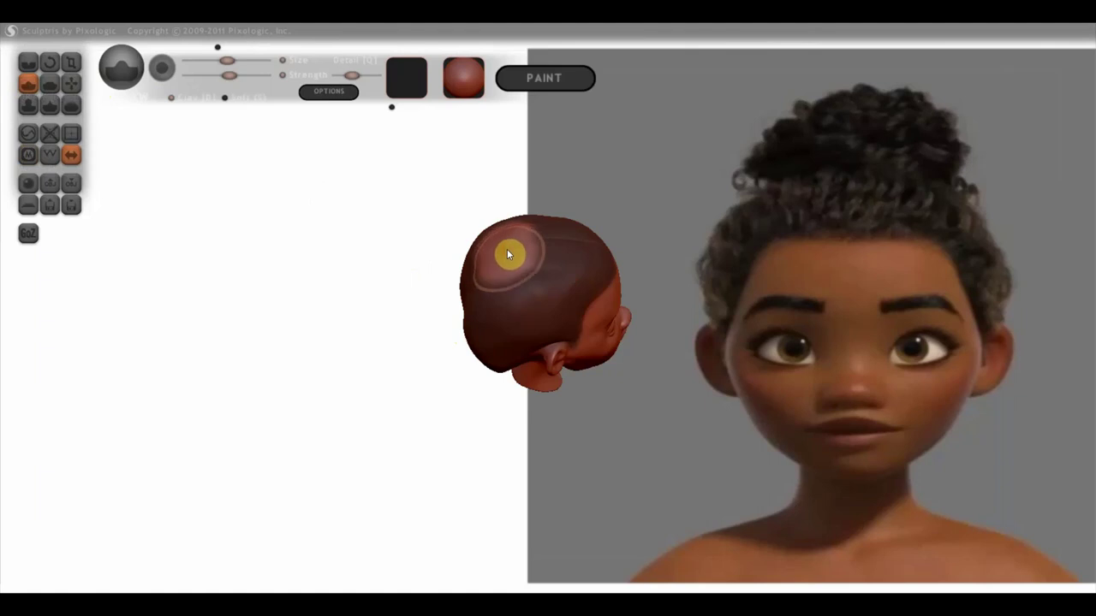
left_click(171, 97)
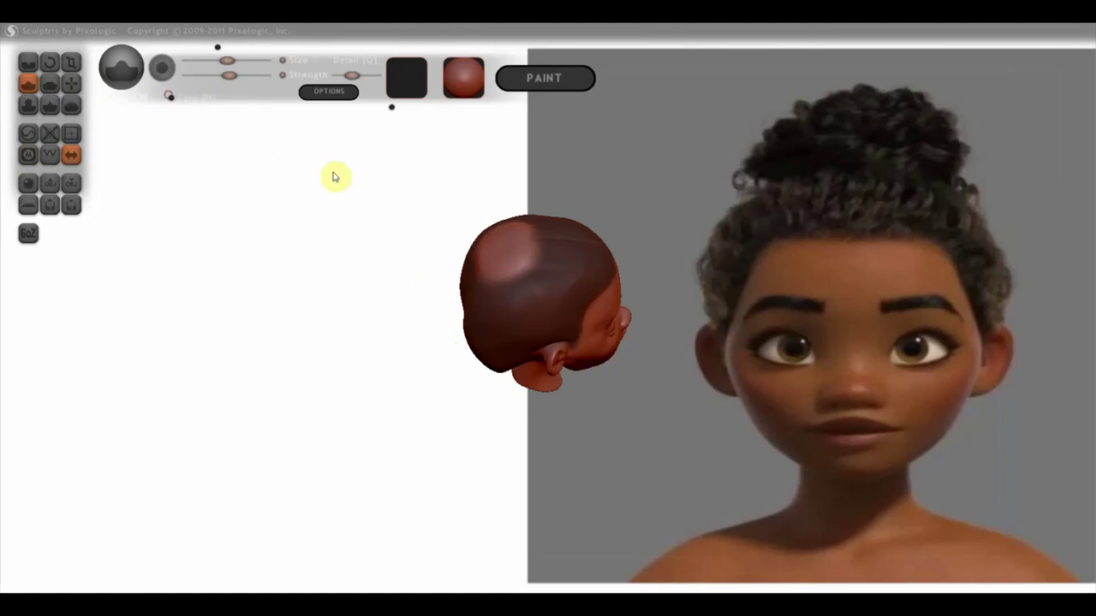
left_click_drag(501, 256, 495, 213)
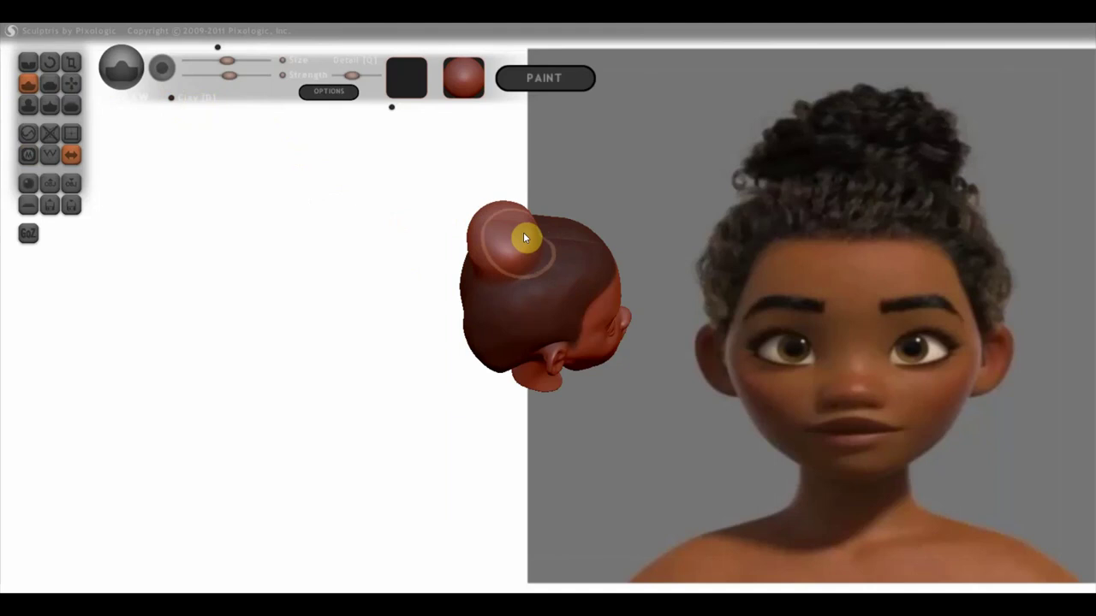
mouse_move(555, 250)
right_mouse_down()
mouse_move(366, 191)
mouse_move(553, 196)
mouse_move(518, 182)
mouse_move(587, 215)
mouse_move(556, 211)
mouse_move(531, 234)
mouse_move(580, 188)
mouse_move(558, 179)
right_mouse_up()
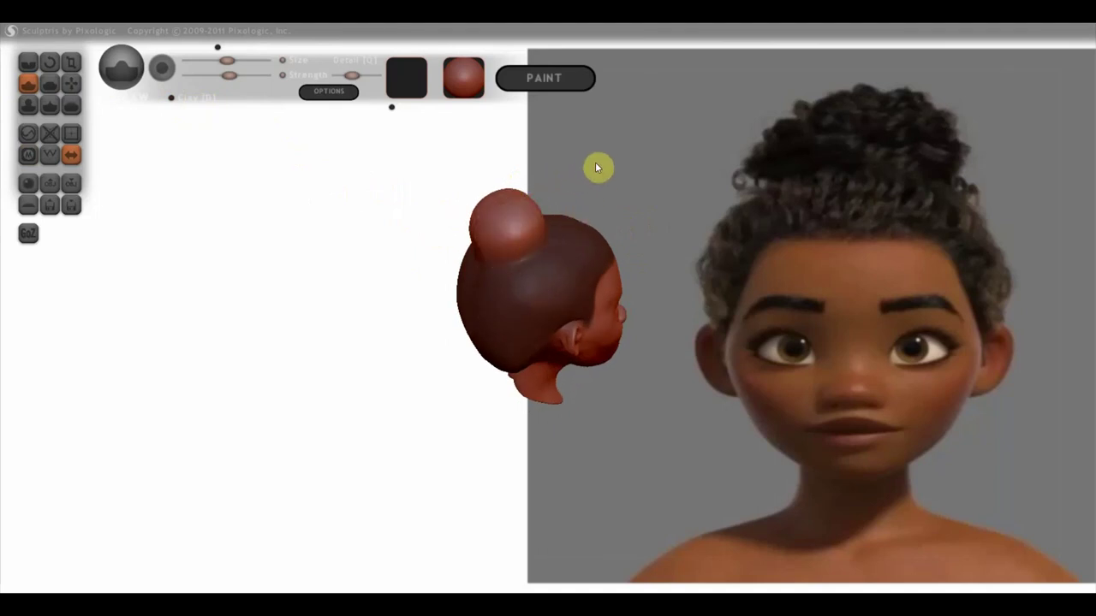
right_click_drag(597, 168, 379, 147)
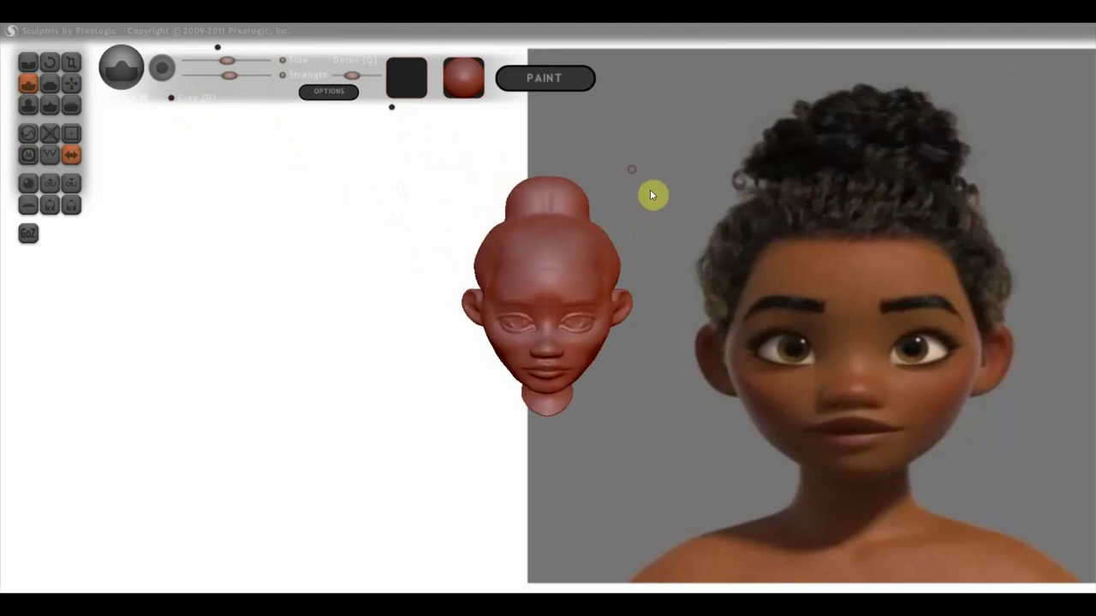
mouse_move(650, 189)
right_mouse_down()
mouse_move(653, 177)
mouse_move(574, 166)
mouse_move(619, 215)
mouse_move(613, 231)
mouse_move(605, 223)
mouse_move(688, 233)
right_mouse_up()
scroll(568, 177, "up", 1)
scroll(565, 189, "up", 3)
scroll(582, 188, "up", 1)
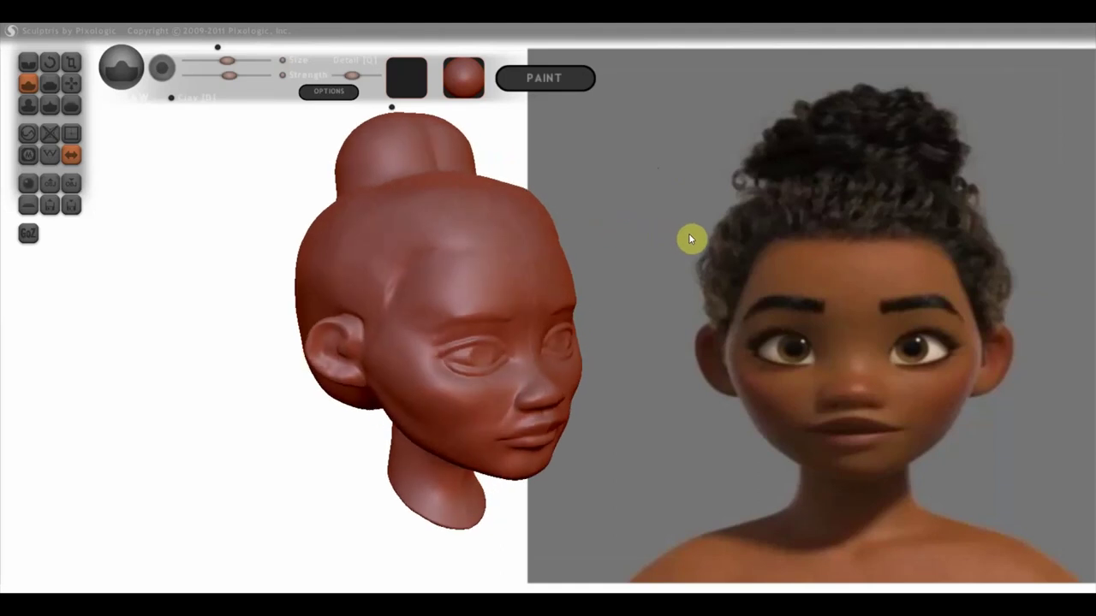
Crease the forehead hairline, then carve two strand grooves on the head top with a smaller, stronger brush
left_click(31, 74)
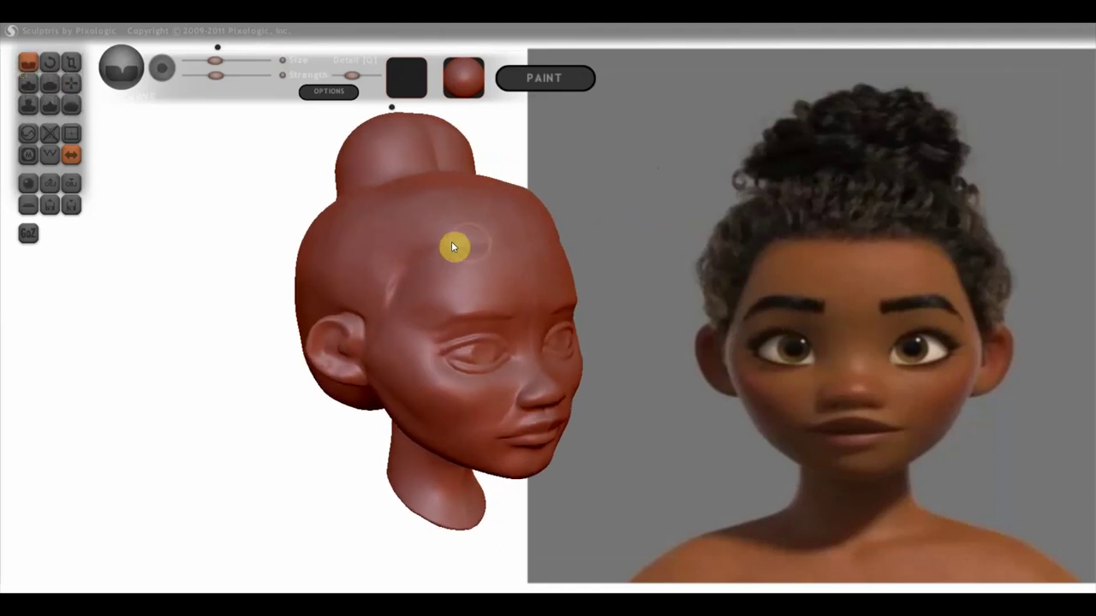
left_click_drag(531, 240, 416, 247)
left_click(28, 83)
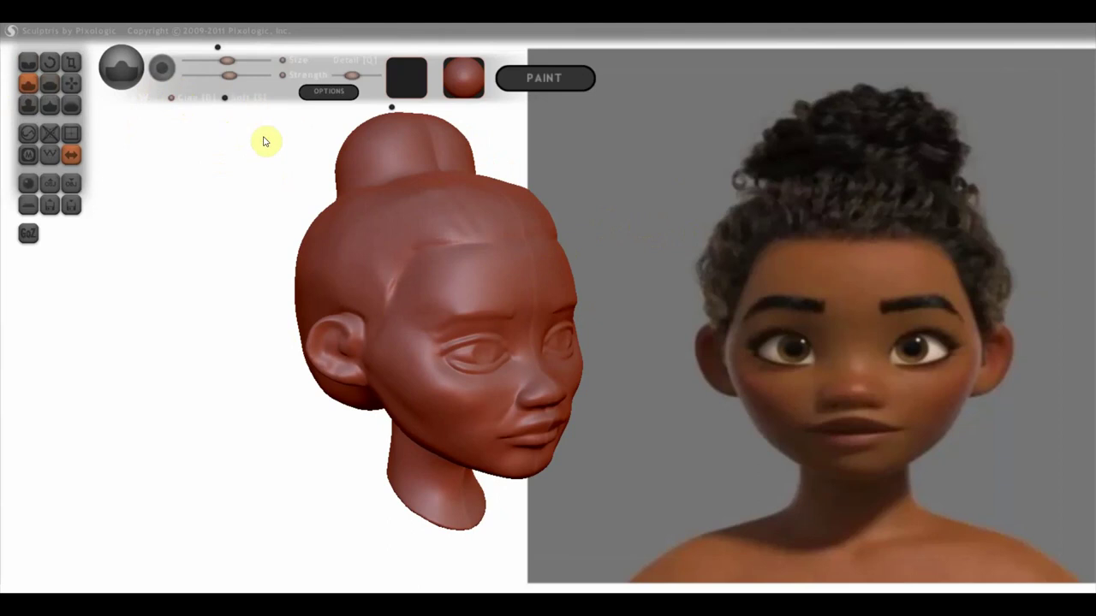
left_click_drag(292, 130, 240, 171)
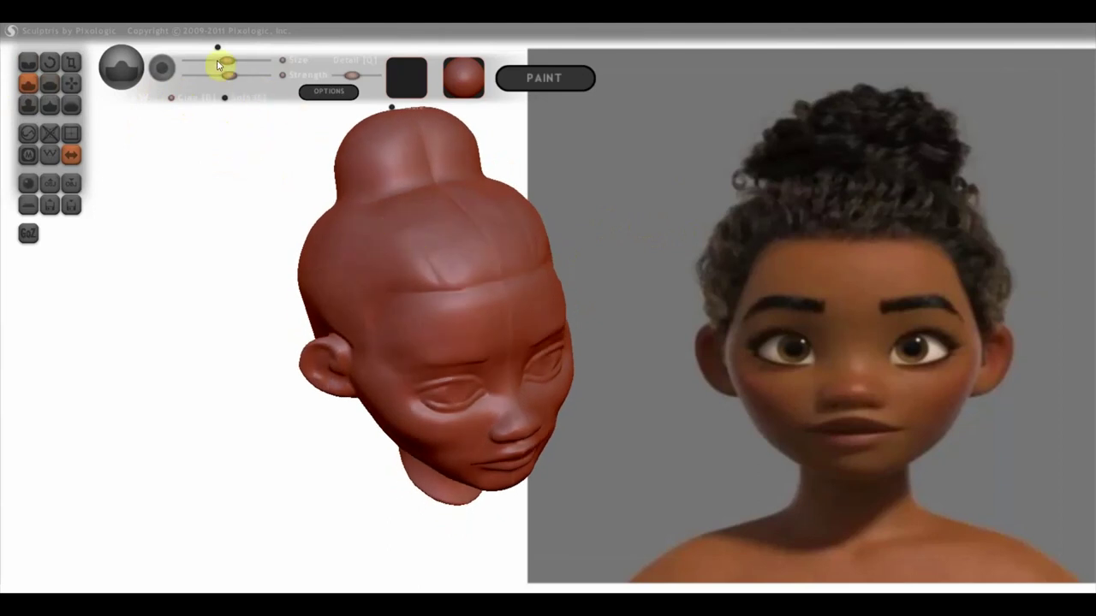
left_click_drag(227, 60, 200, 62)
left_click(238, 75)
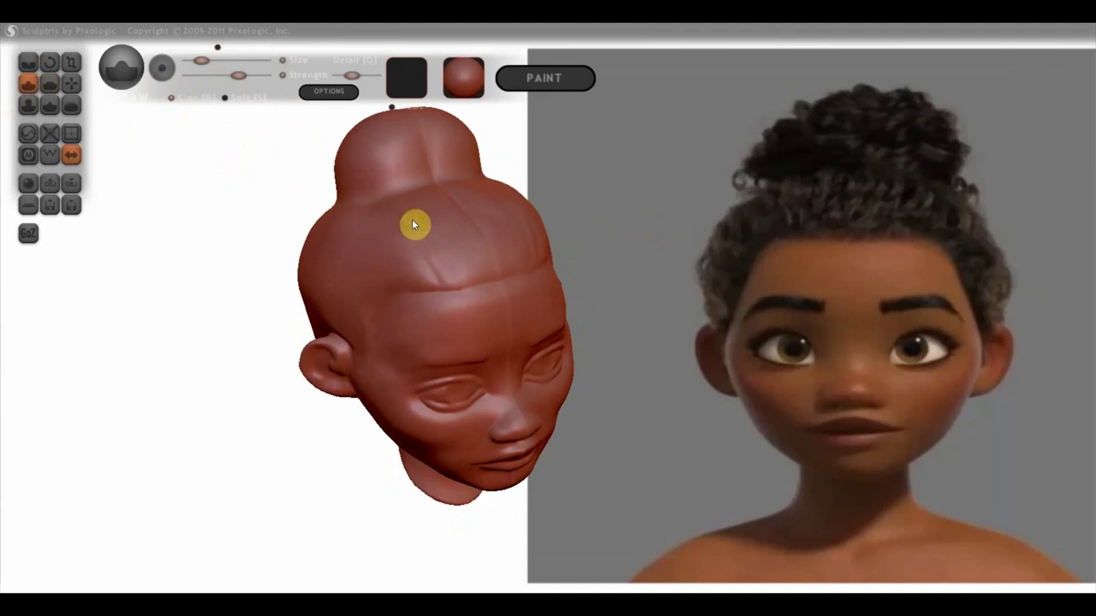
left_click_drag(425, 245, 440, 273)
left_click_drag(456, 286, 440, 235)
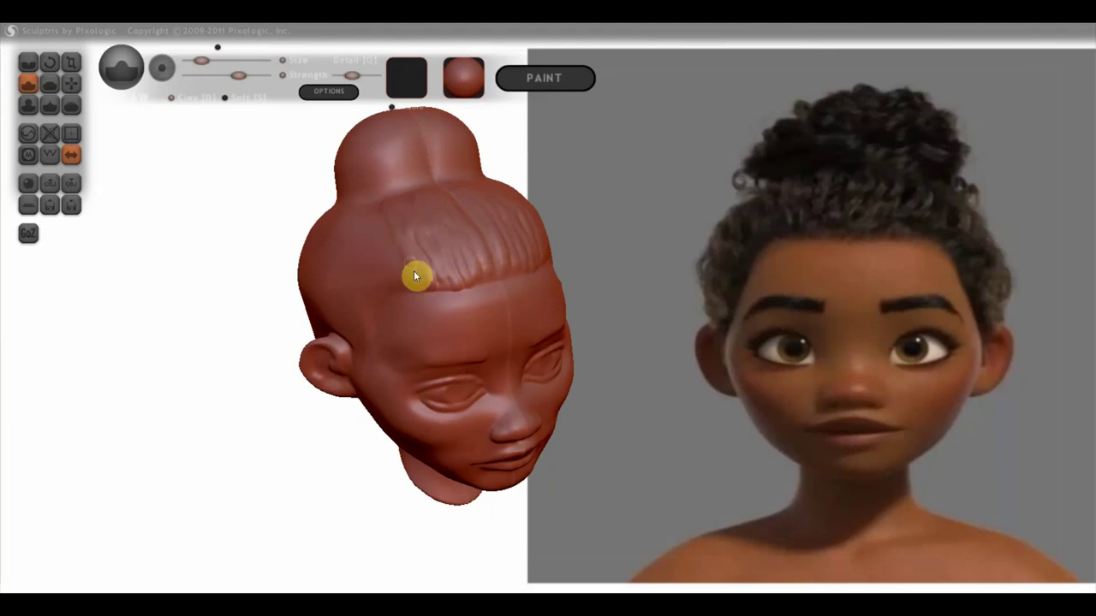
Carve strand grooves across the front hair and along the side hair
mouse_move(427, 262)
right_mouse_down()
mouse_move(350, 220)
mouse_move(488, 257)
mouse_move(519, 295)
right_mouse_up()
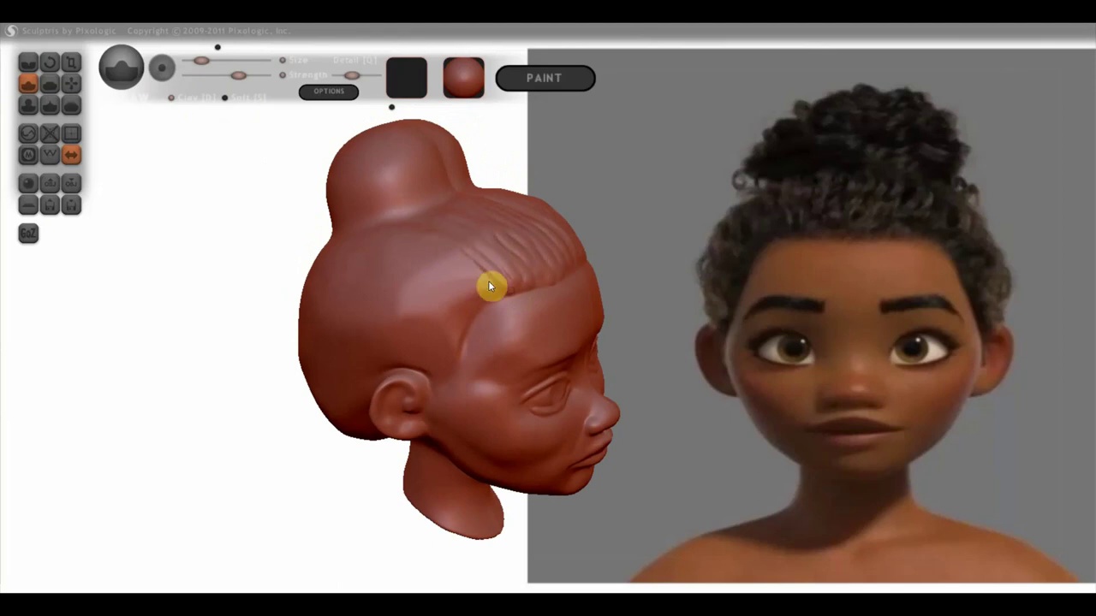
left_click_drag(472, 277, 487, 297)
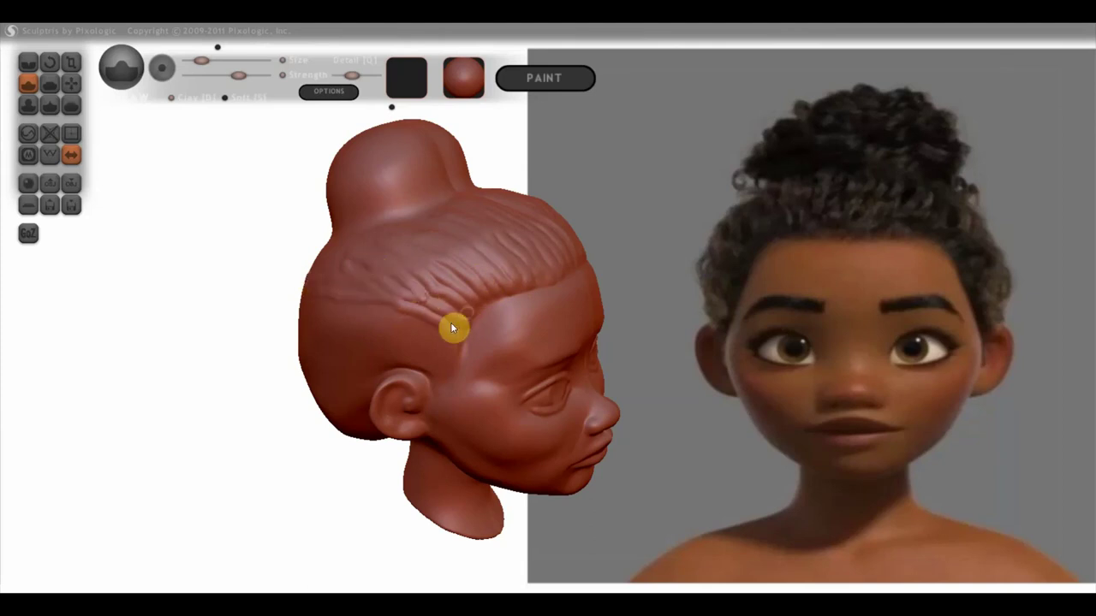
right_click_drag(367, 321, 401, 311)
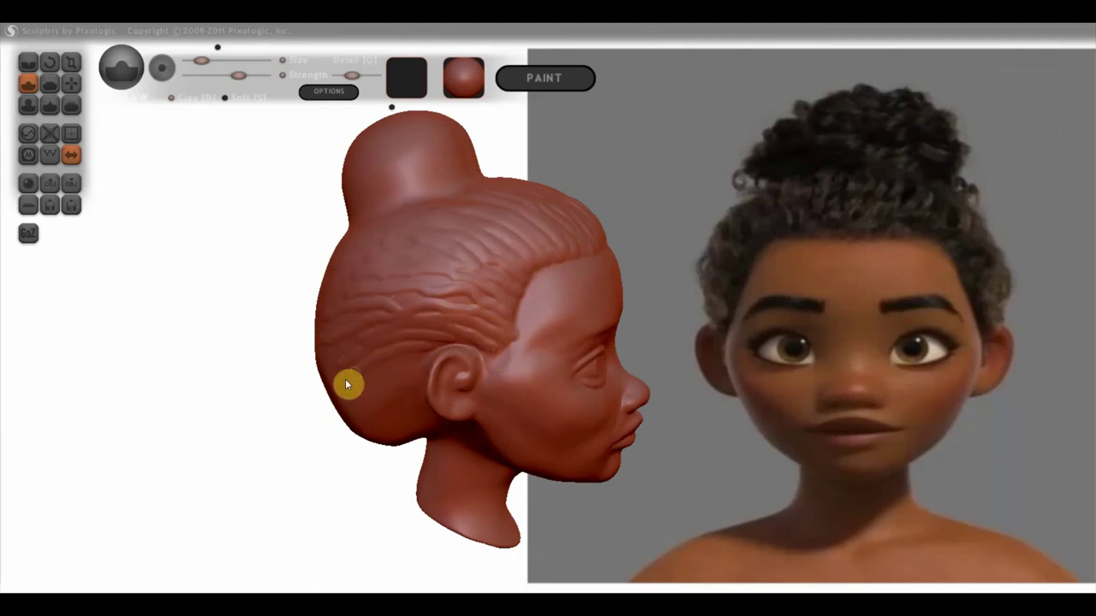
left_click_drag(446, 294, 372, 280)
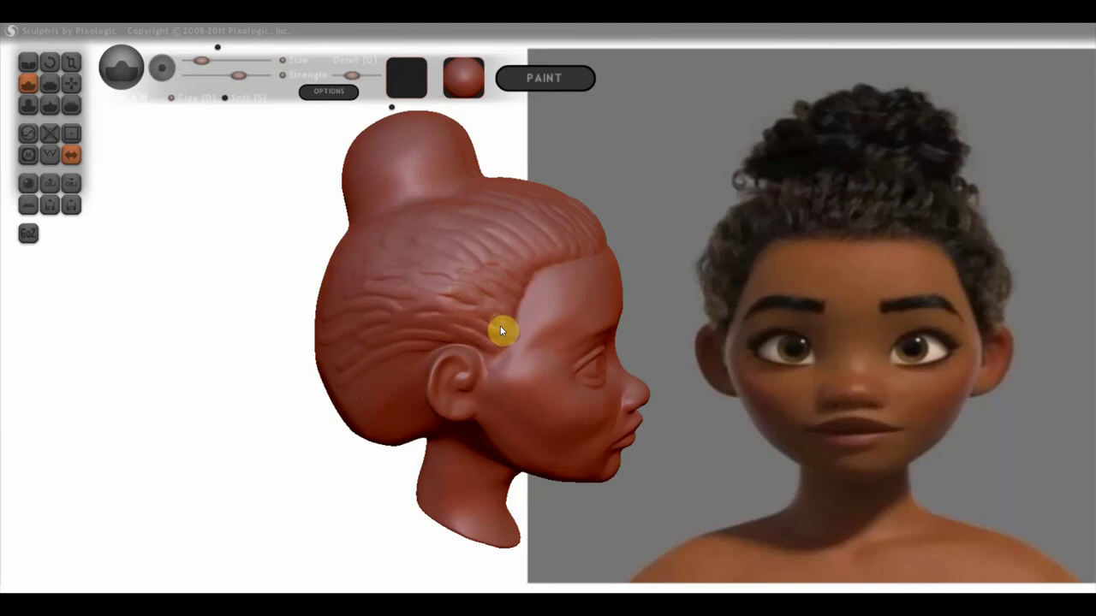
right_click_drag(523, 336, 344, 322)
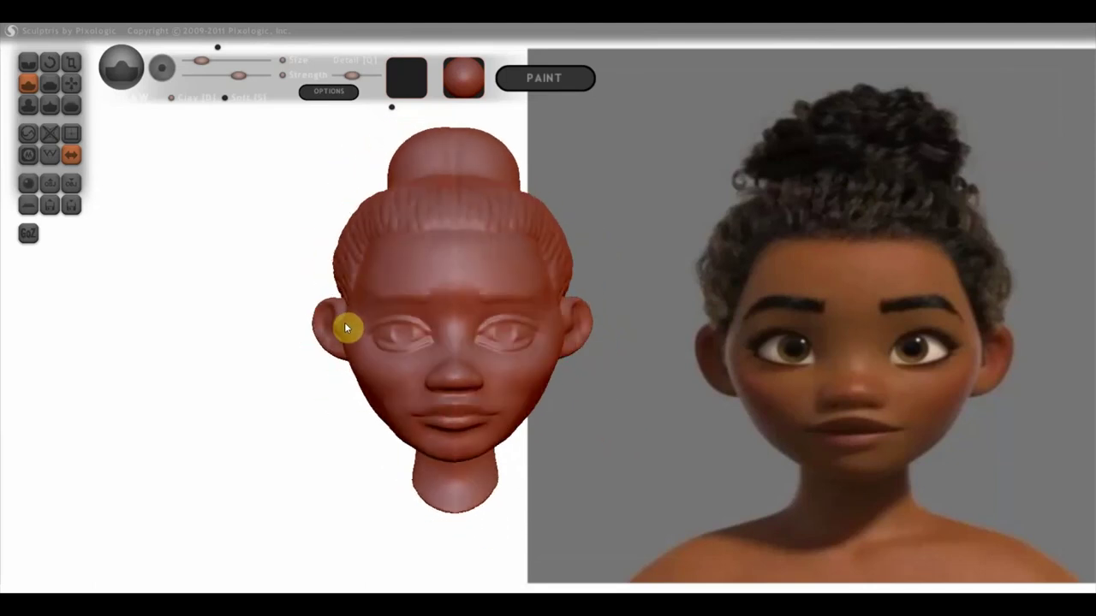
right_click_drag(346, 312, 419, 375)
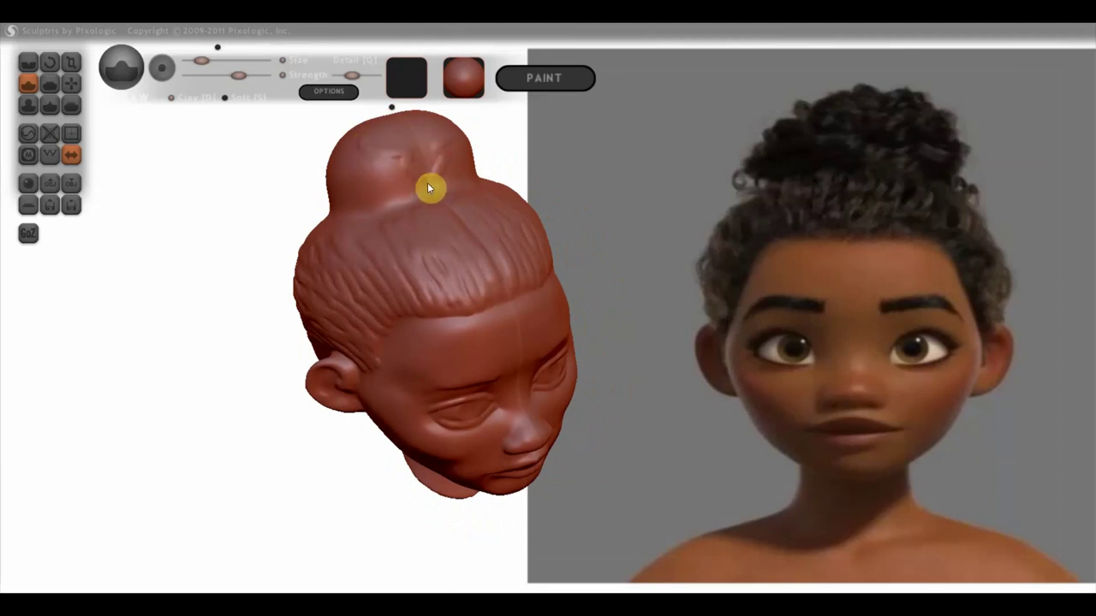
Carve swirling strand lines around the bun and deepen the crease beneath it
left_click_drag(395, 135, 379, 152)
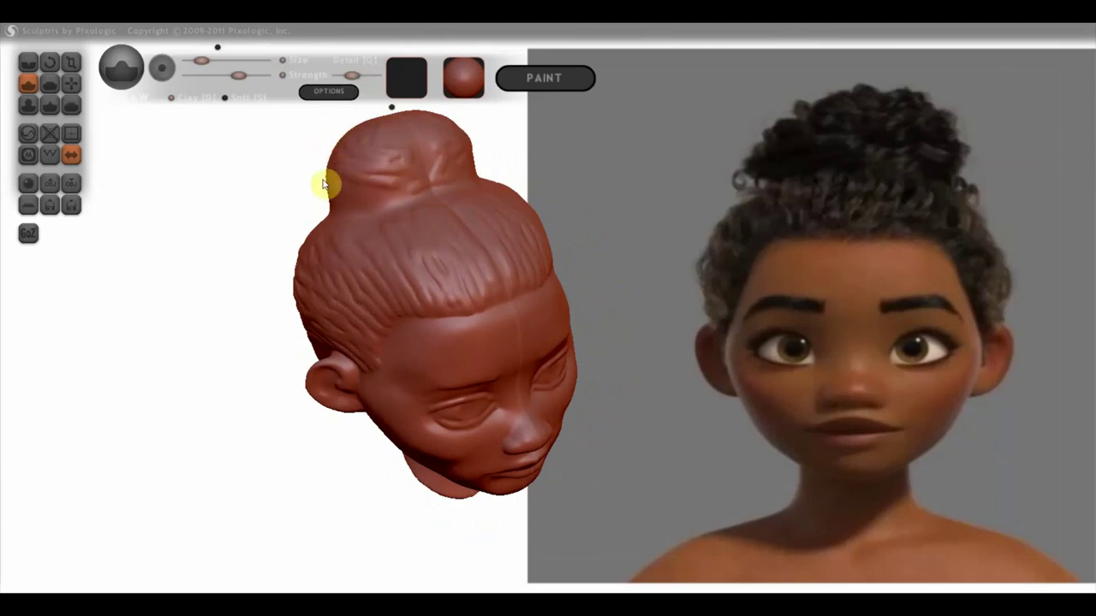
left_click_drag(323, 178, 385, 215)
left_click_drag(462, 245, 341, 275)
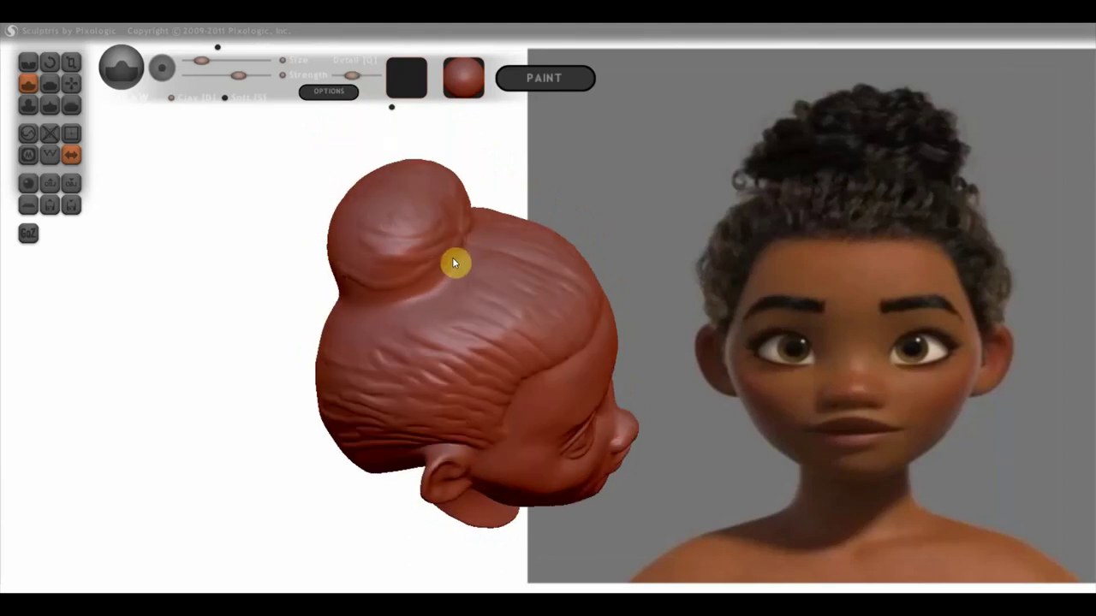
left_click_drag(450, 250, 359, 259)
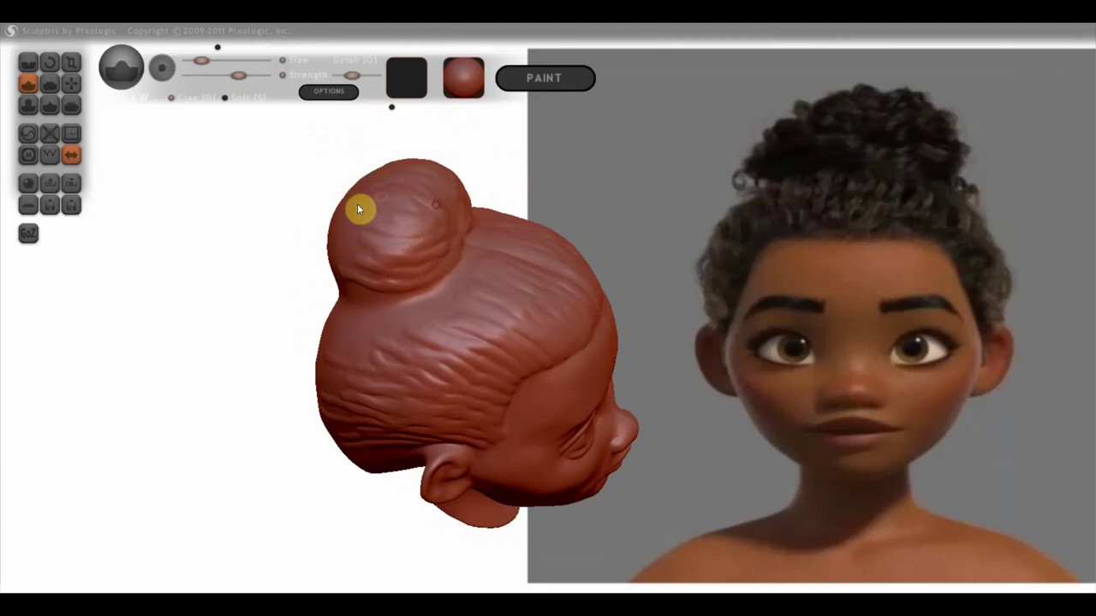
left_click_drag(465, 183, 348, 214)
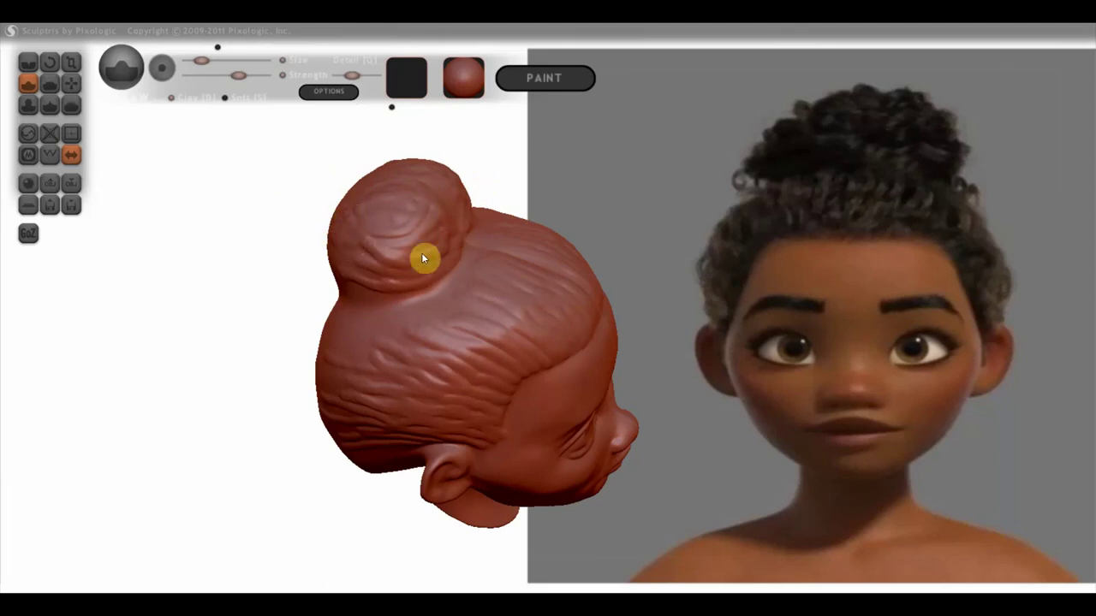
left_click_drag(442, 251, 325, 183)
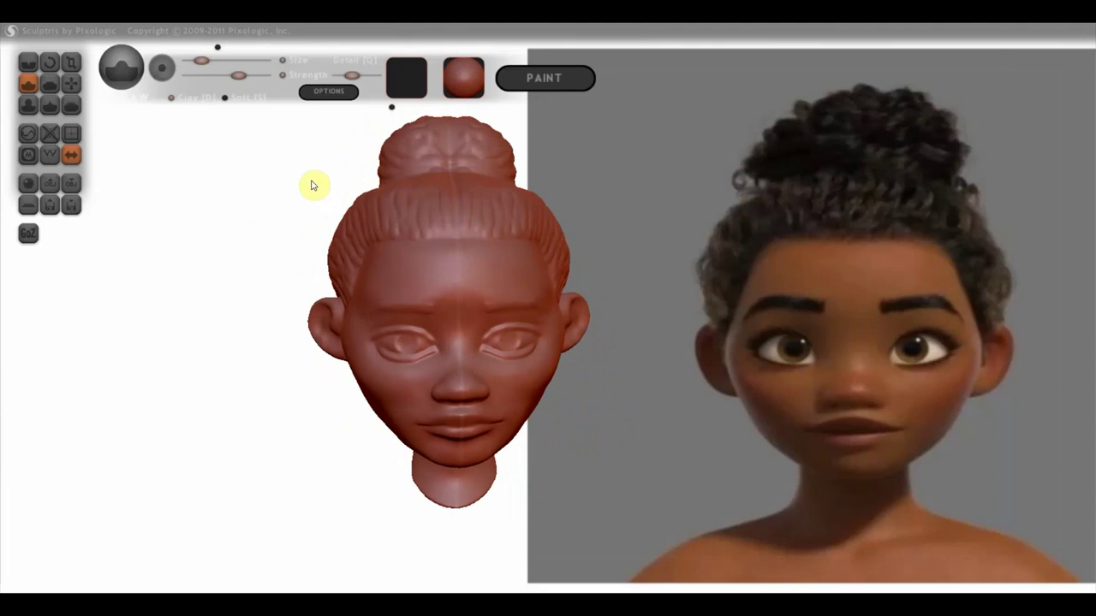
Switch to Grab, adjust the brush size, and turn symmetry off, confirming the warning
left_click(71, 83)
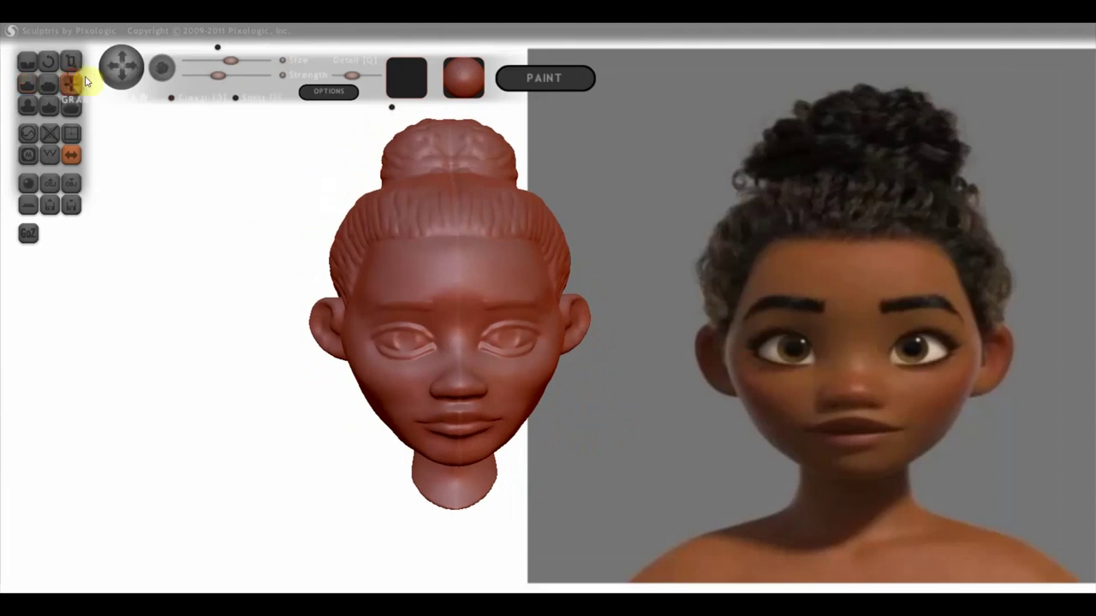
left_click_drag(298, 140, 363, 167)
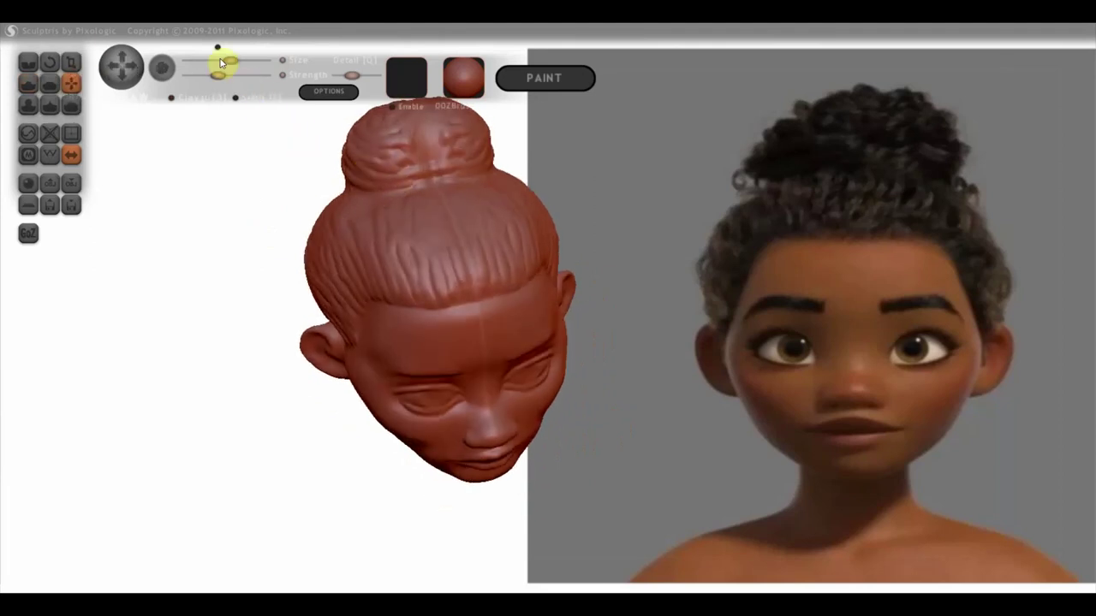
mouse_move(396, 201)
left_mouse_down()
mouse_move(363, 189)
mouse_move(390, 120)
left_mouse_up()
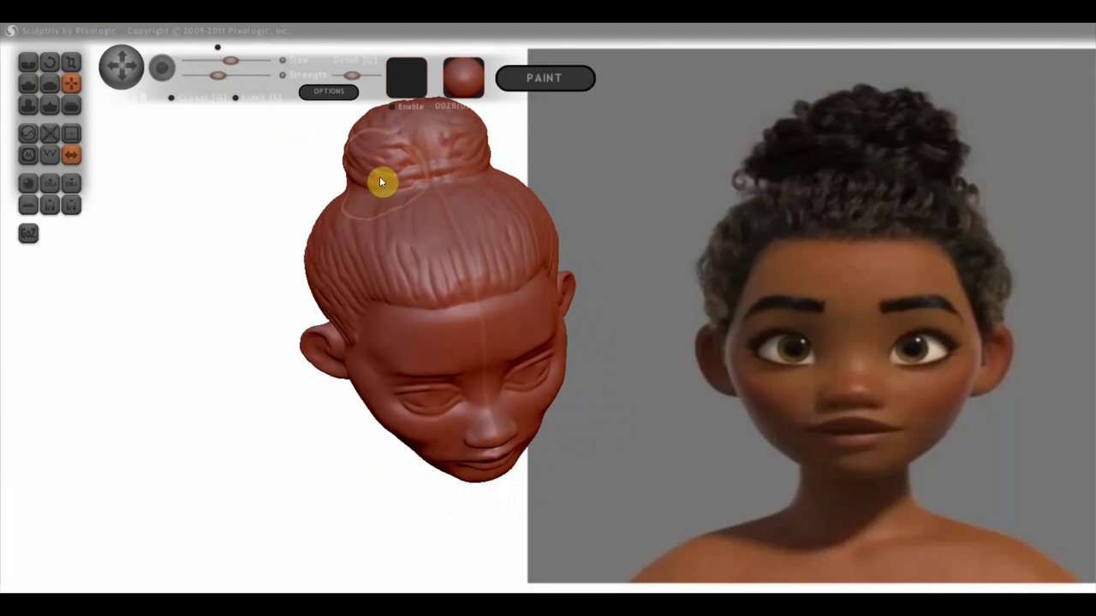
scroll(403, 134, "down", 3)
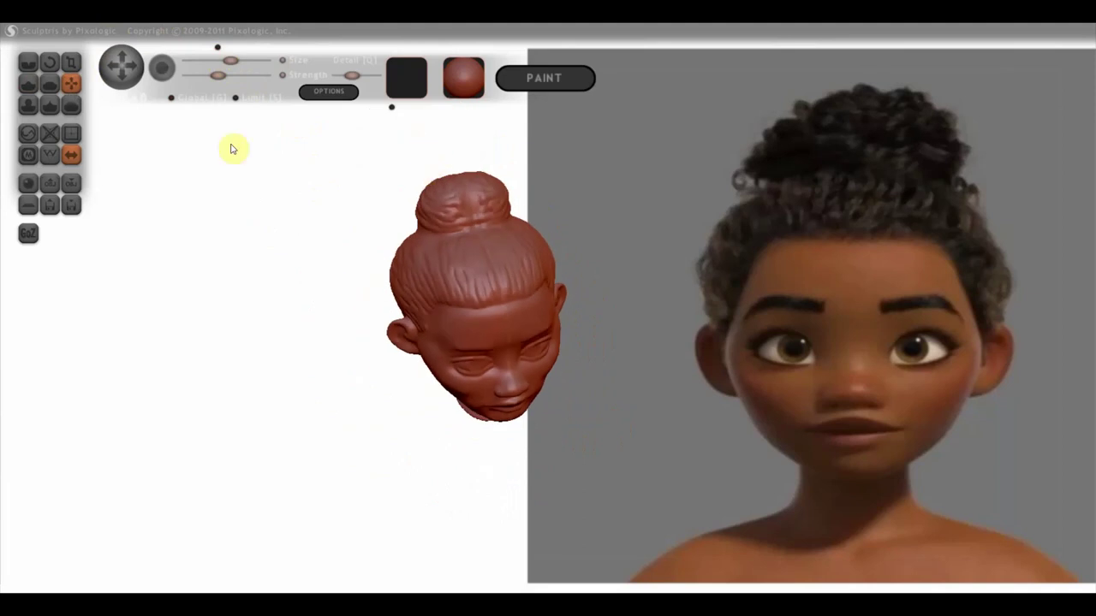
left_click(75, 161)
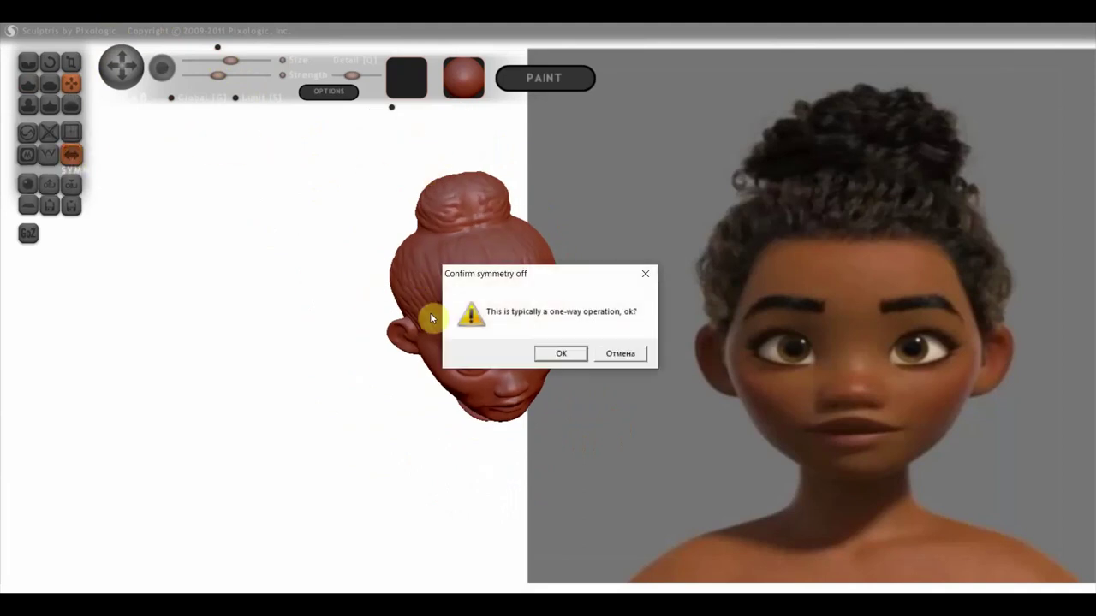
left_click(561, 354)
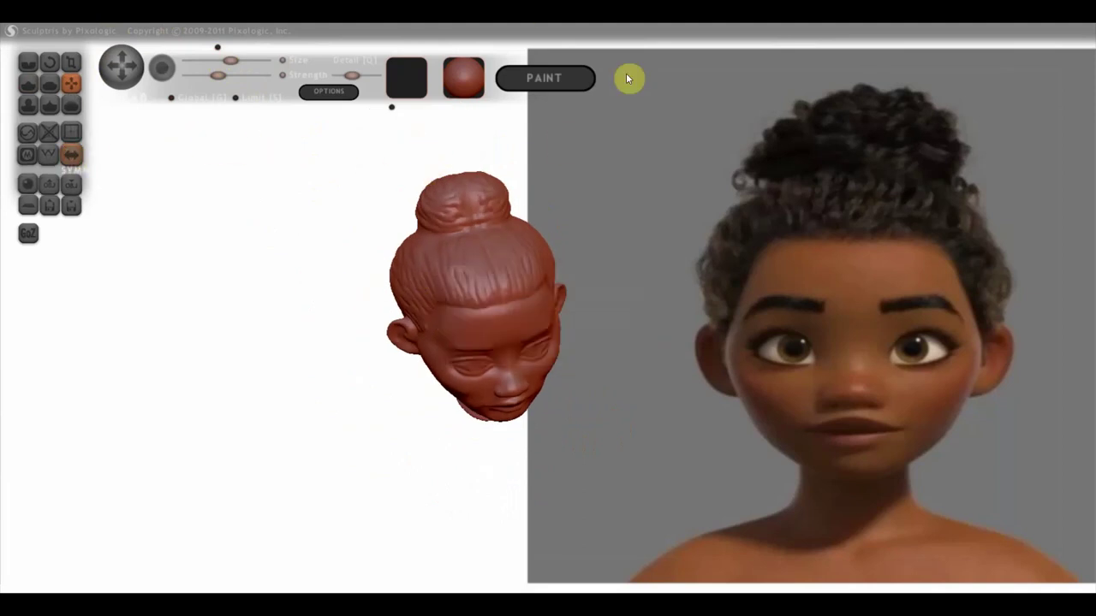
Pull the bun larger toward its right side
mouse_move(631, 95)
left_mouse_down("alt")
mouse_move(519, 358)
mouse_move(351, 318)
mouse_move(448, 299)
mouse_move(369, 330)
mouse_move(470, 333)
mouse_move(486, 366)
mouse_move(326, 352)
left_mouse_up("alt")
scroll(520, 358, "up", 3)
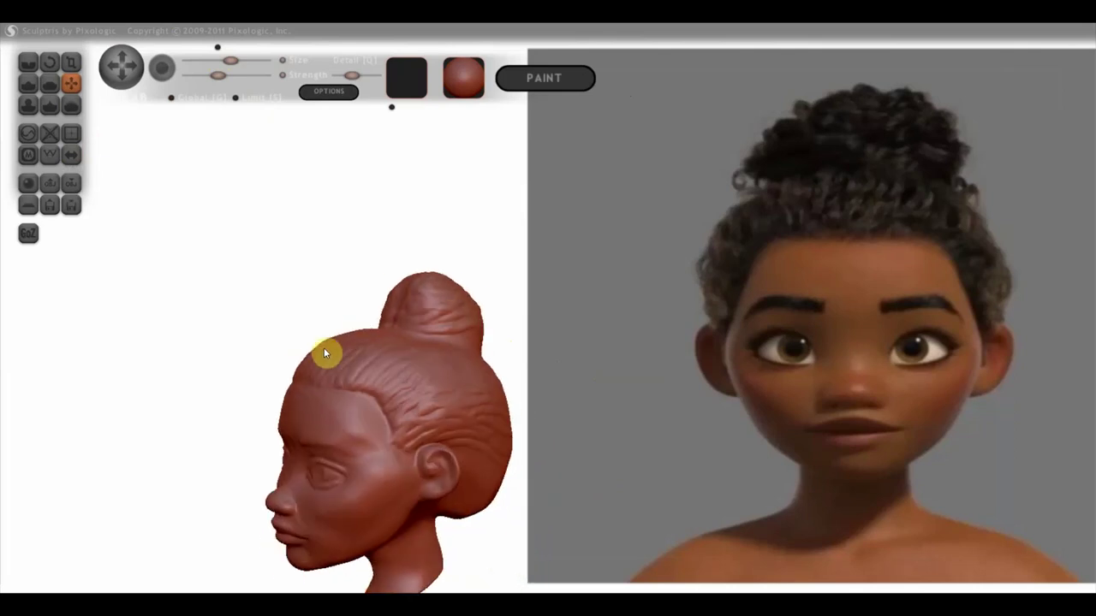
mouse_move(483, 305)
left_mouse_down()
mouse_move(506, 325)
mouse_move(504, 362)
mouse_move(436, 292)
mouse_move(460, 306)
mouse_move(428, 328)
mouse_move(403, 330)
mouse_move(398, 318)
left_mouse_up()
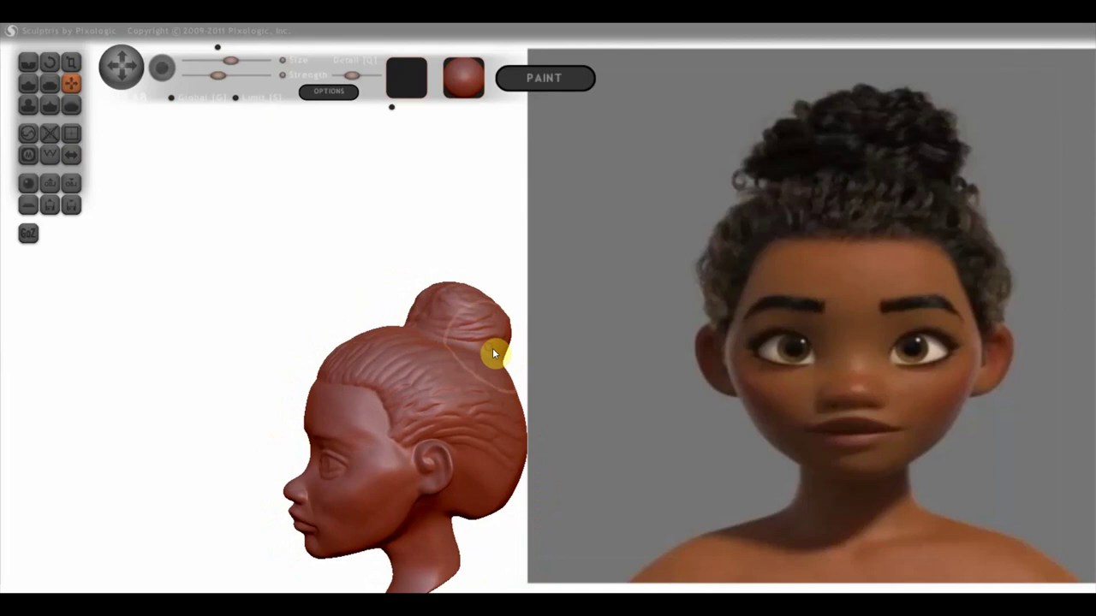
scroll(478, 353, "down", 2)
Push the back of the skull, neck and back hair outward, then turn to the front to check
middle_click_drag(446, 368, 312, 298)
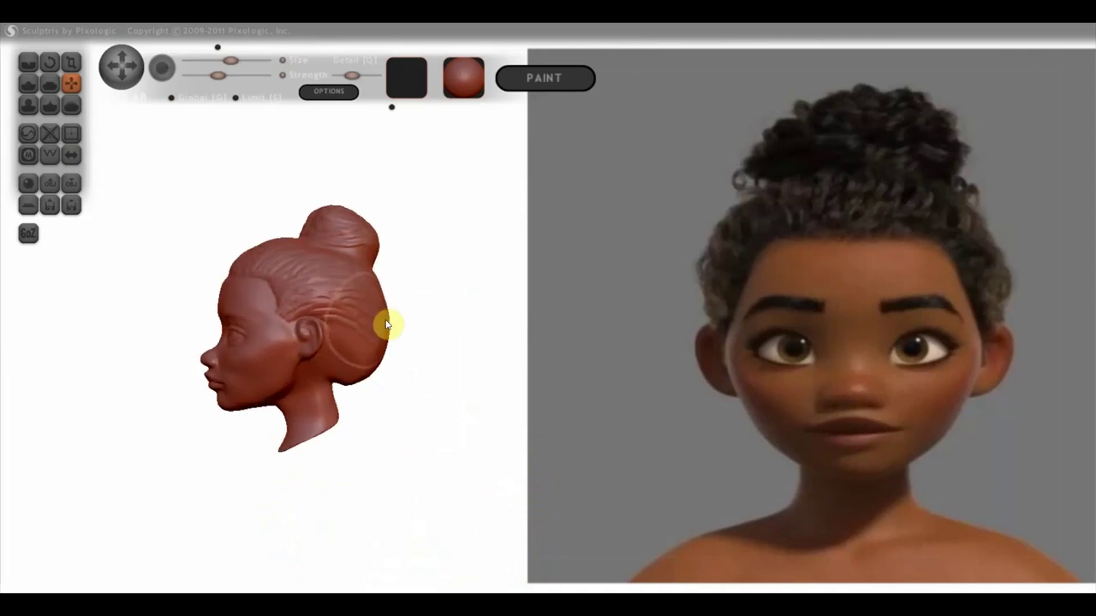
mouse_move(399, 320)
left_mouse_down()
mouse_move(377, 367)
mouse_move(394, 384)
mouse_move(380, 294)
mouse_move(383, 369)
left_mouse_up()
scroll(343, 404, "up", 2)
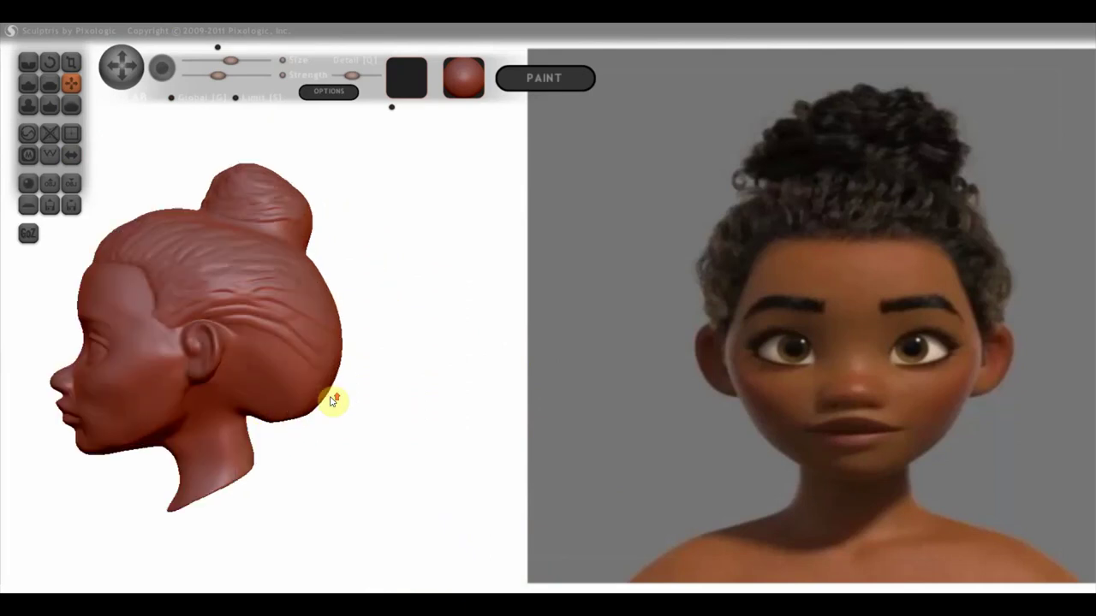
scroll(257, 428, "up", 2)
scroll(210, 441, "down", 2)
left_click_drag(238, 418, 265, 434)
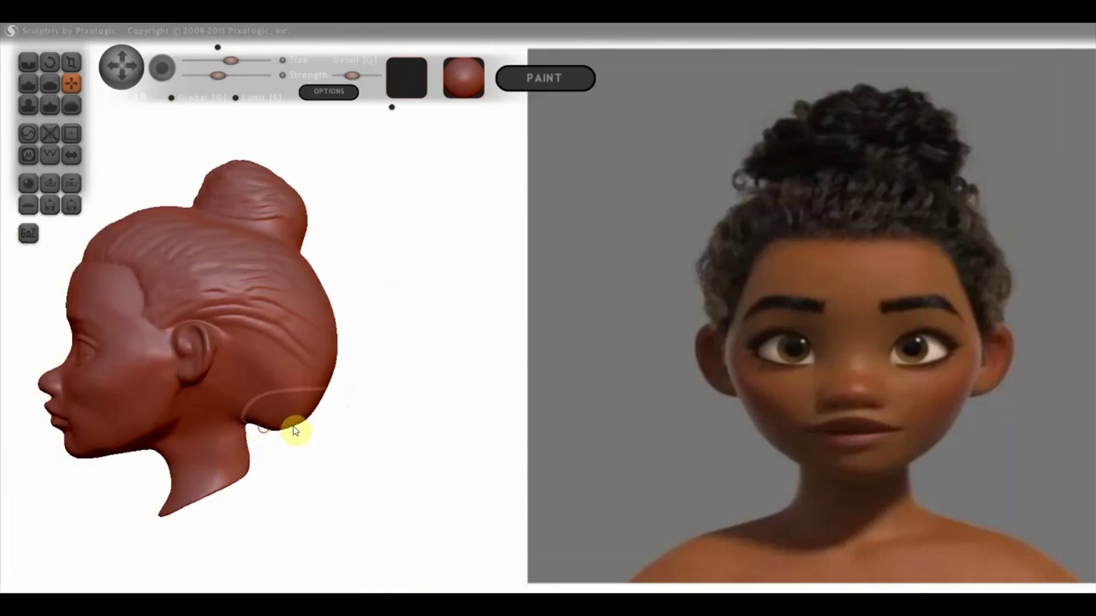
mouse_move(323, 362)
left_mouse_down()
mouse_move(334, 337)
mouse_move(300, 263)
mouse_move(293, 281)
mouse_move(307, 278)
mouse_move(269, 318)
mouse_move(244, 314)
mouse_move(286, 346)
mouse_move(489, 349)
mouse_move(429, 320)
mouse_move(347, 306)
left_mouse_up()
scroll(489, 349, "down", 2)
right_click_drag(348, 306, 441, 317)
right_click_drag(516, 327, 665, 333)
scroll(541, 323, "up", 2)
scroll(541, 323, "up", 2)
scroll(541, 323, "up", 2)
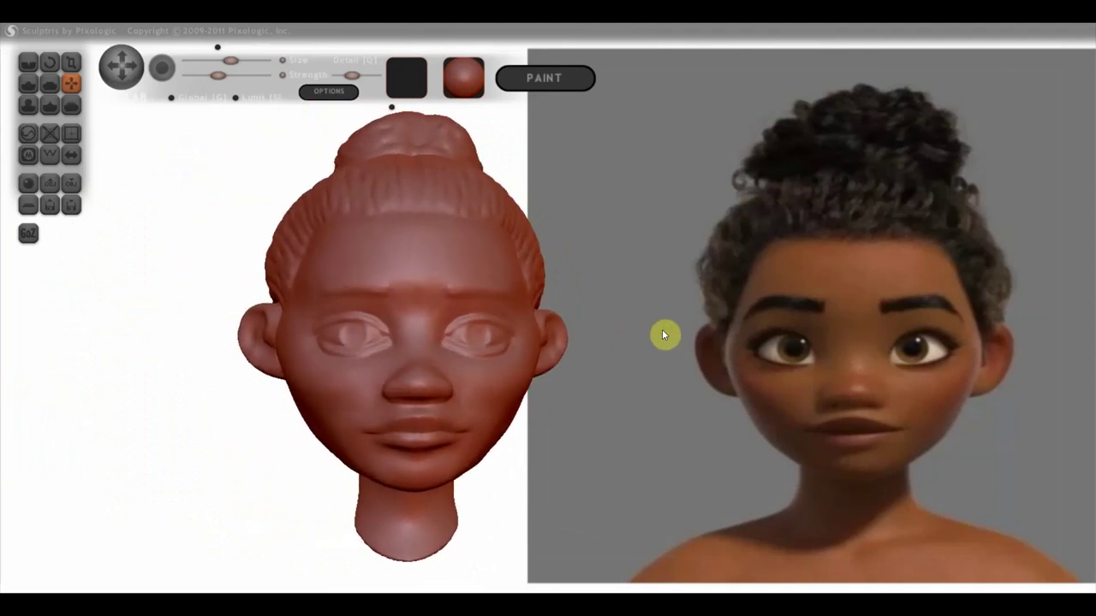